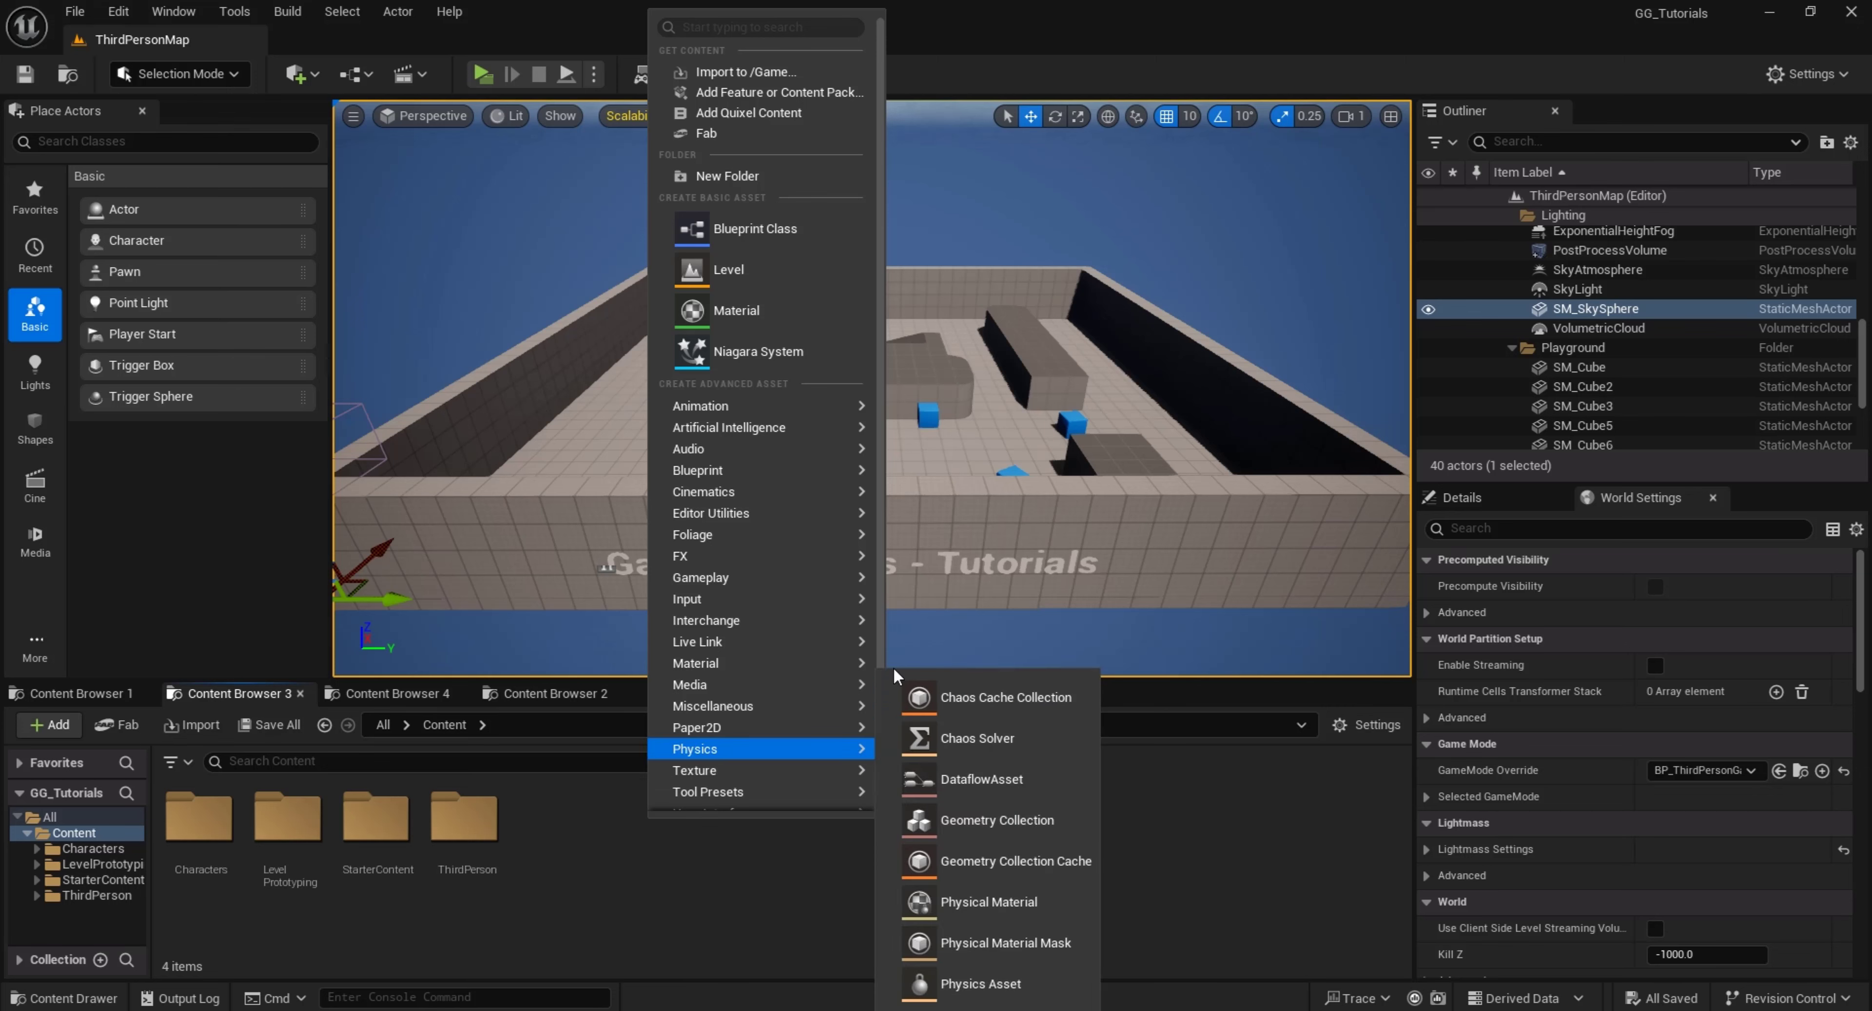
# Create a Widget Blueprint based on User Widget in the Content folder and name it MainMenu
pyautogui.scroll(-1, 799, 749)
pyautogui.moveTo(783, 781)
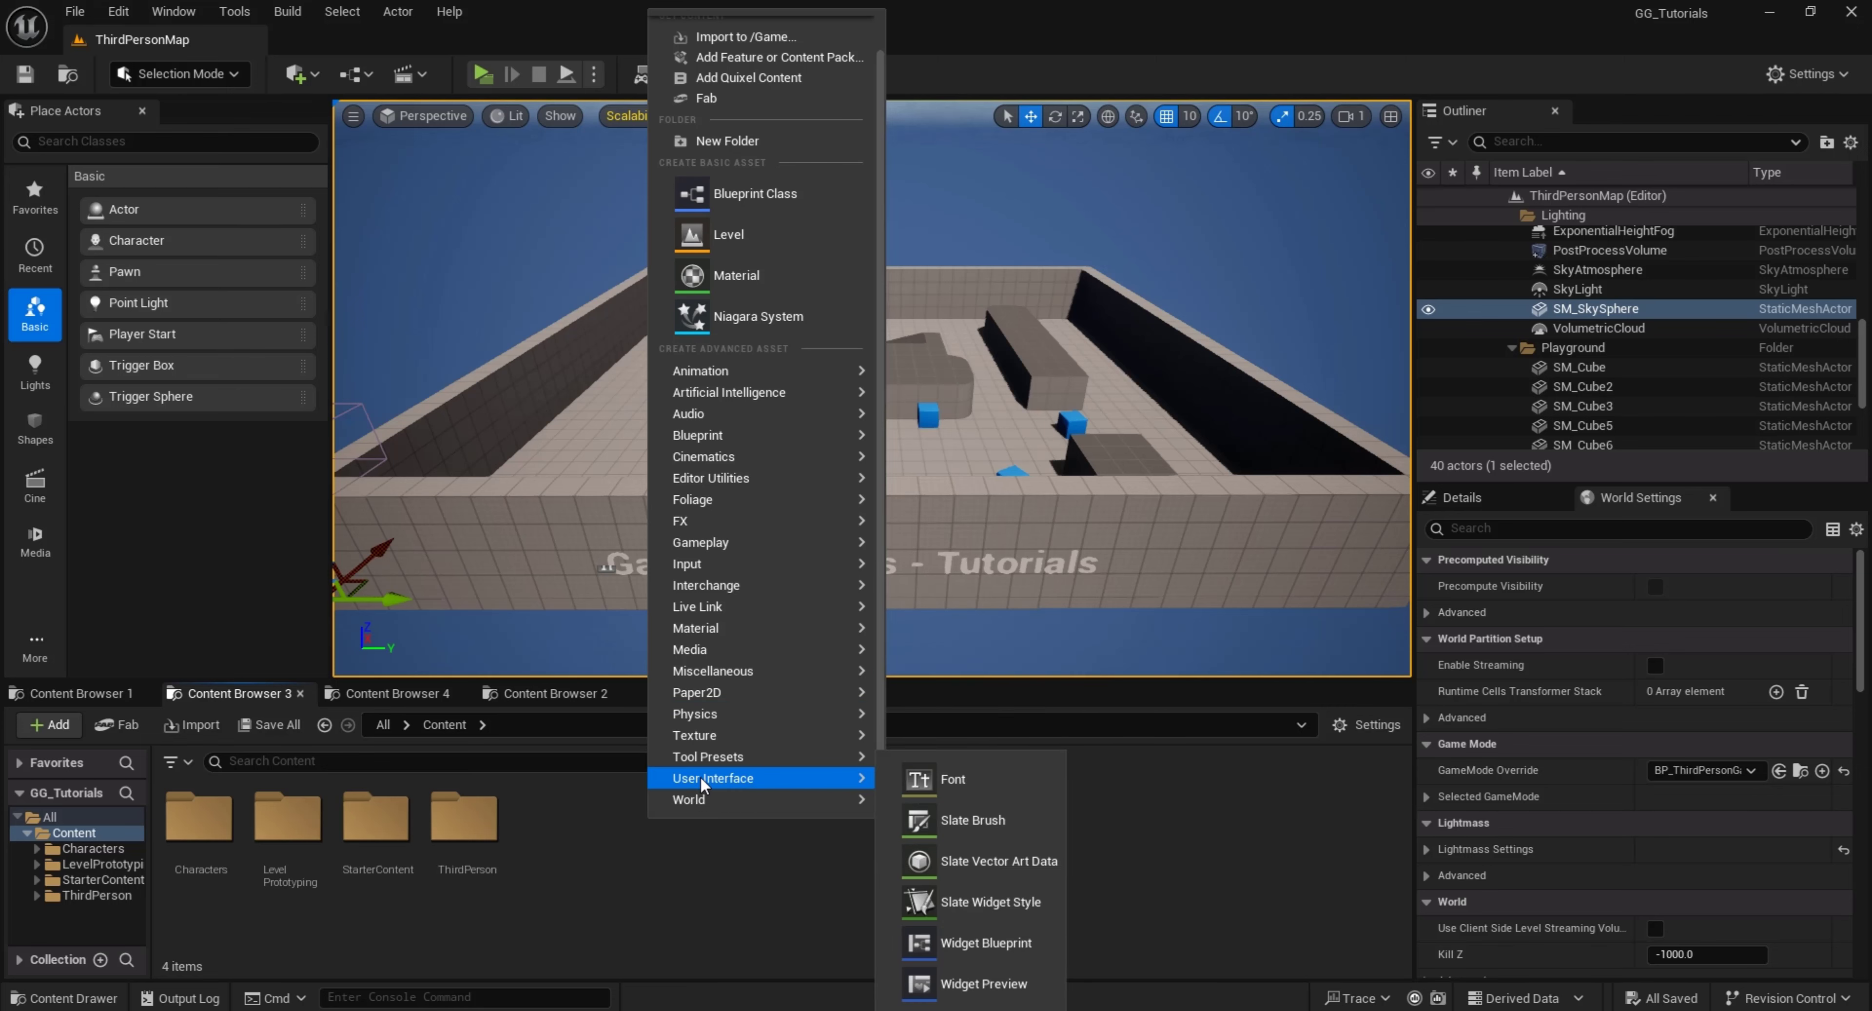
pyautogui.click(945, 943)
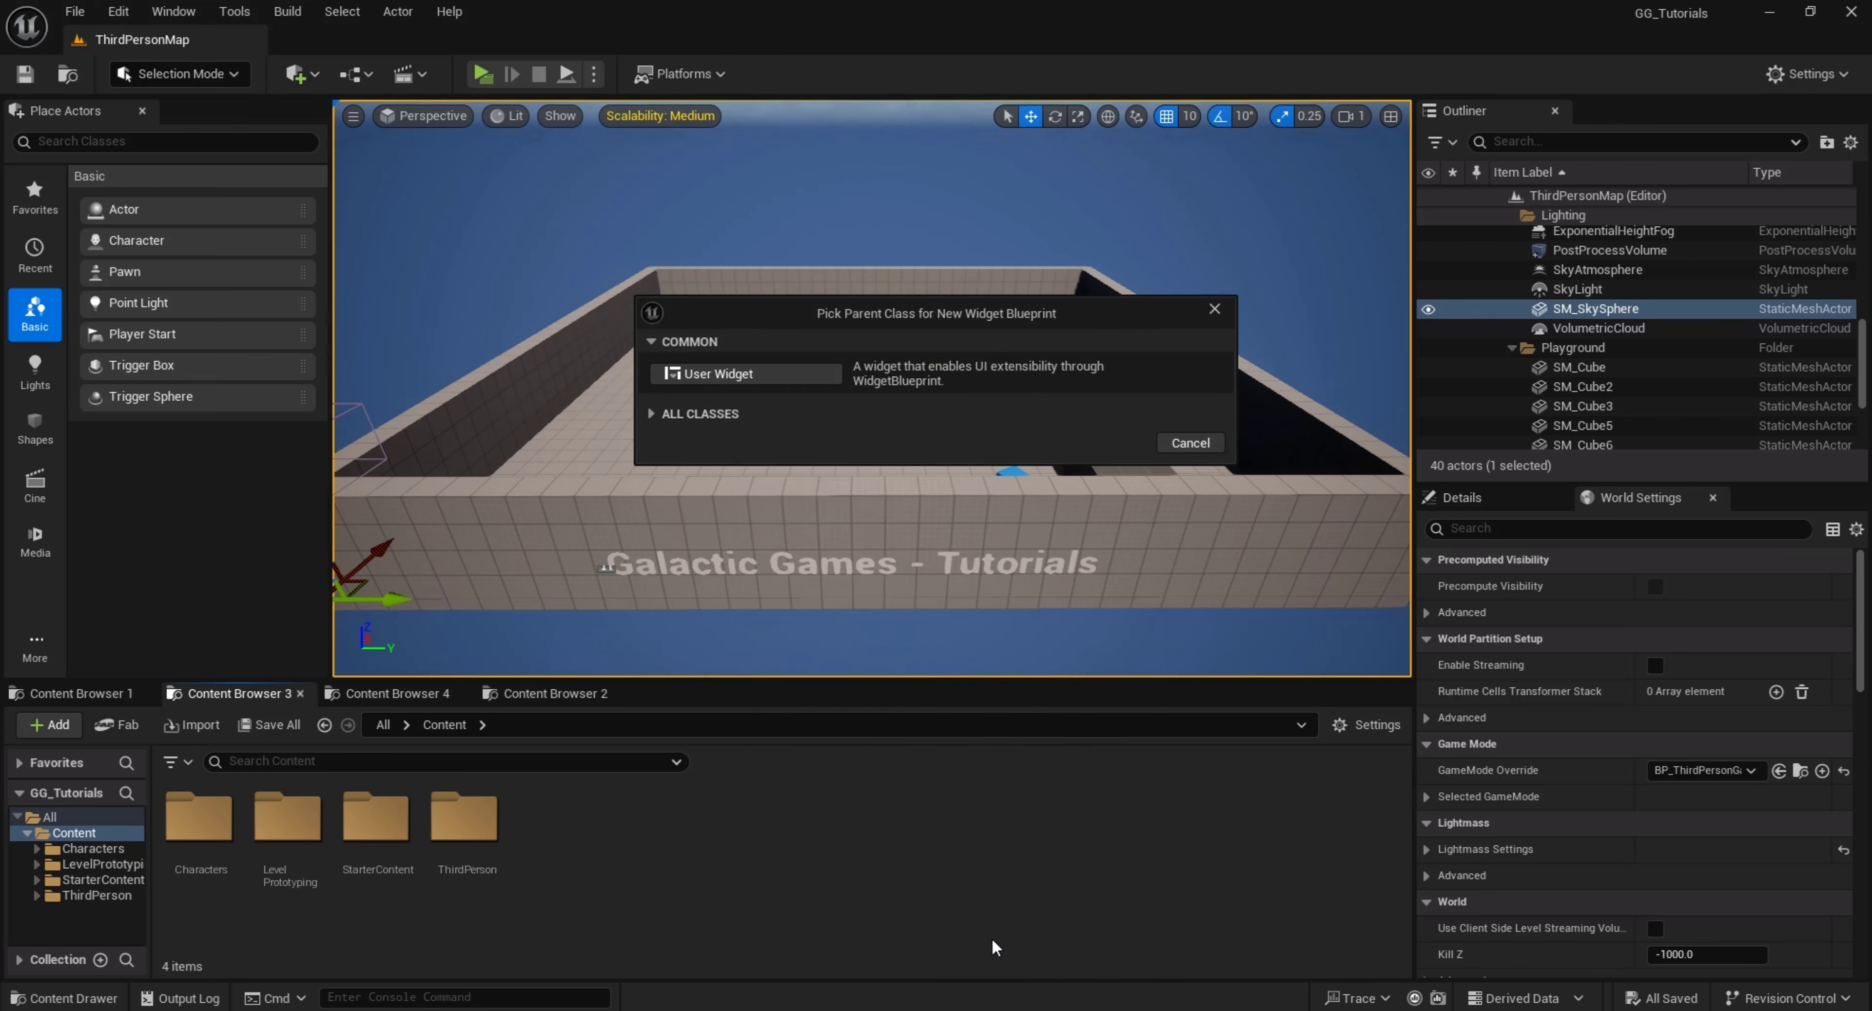
pyautogui.click(770, 374)
pyautogui.write('MainMenu')
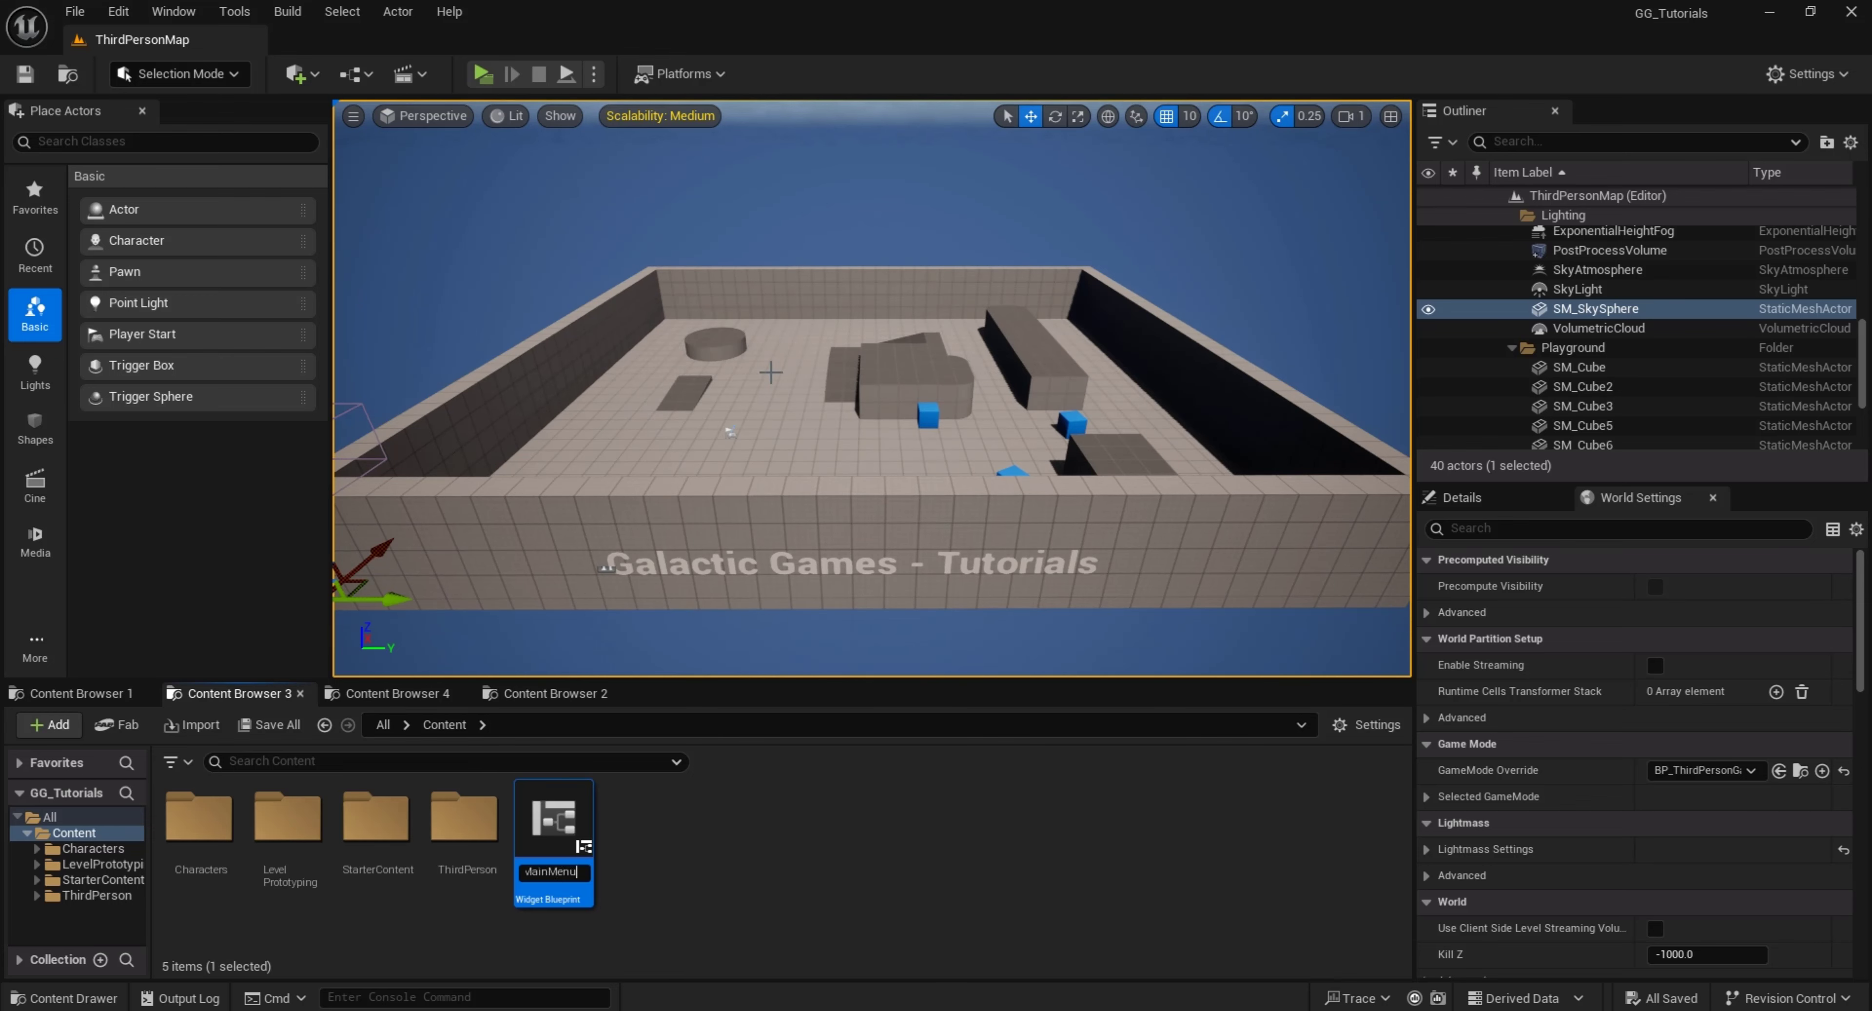
pyautogui.press('Return')
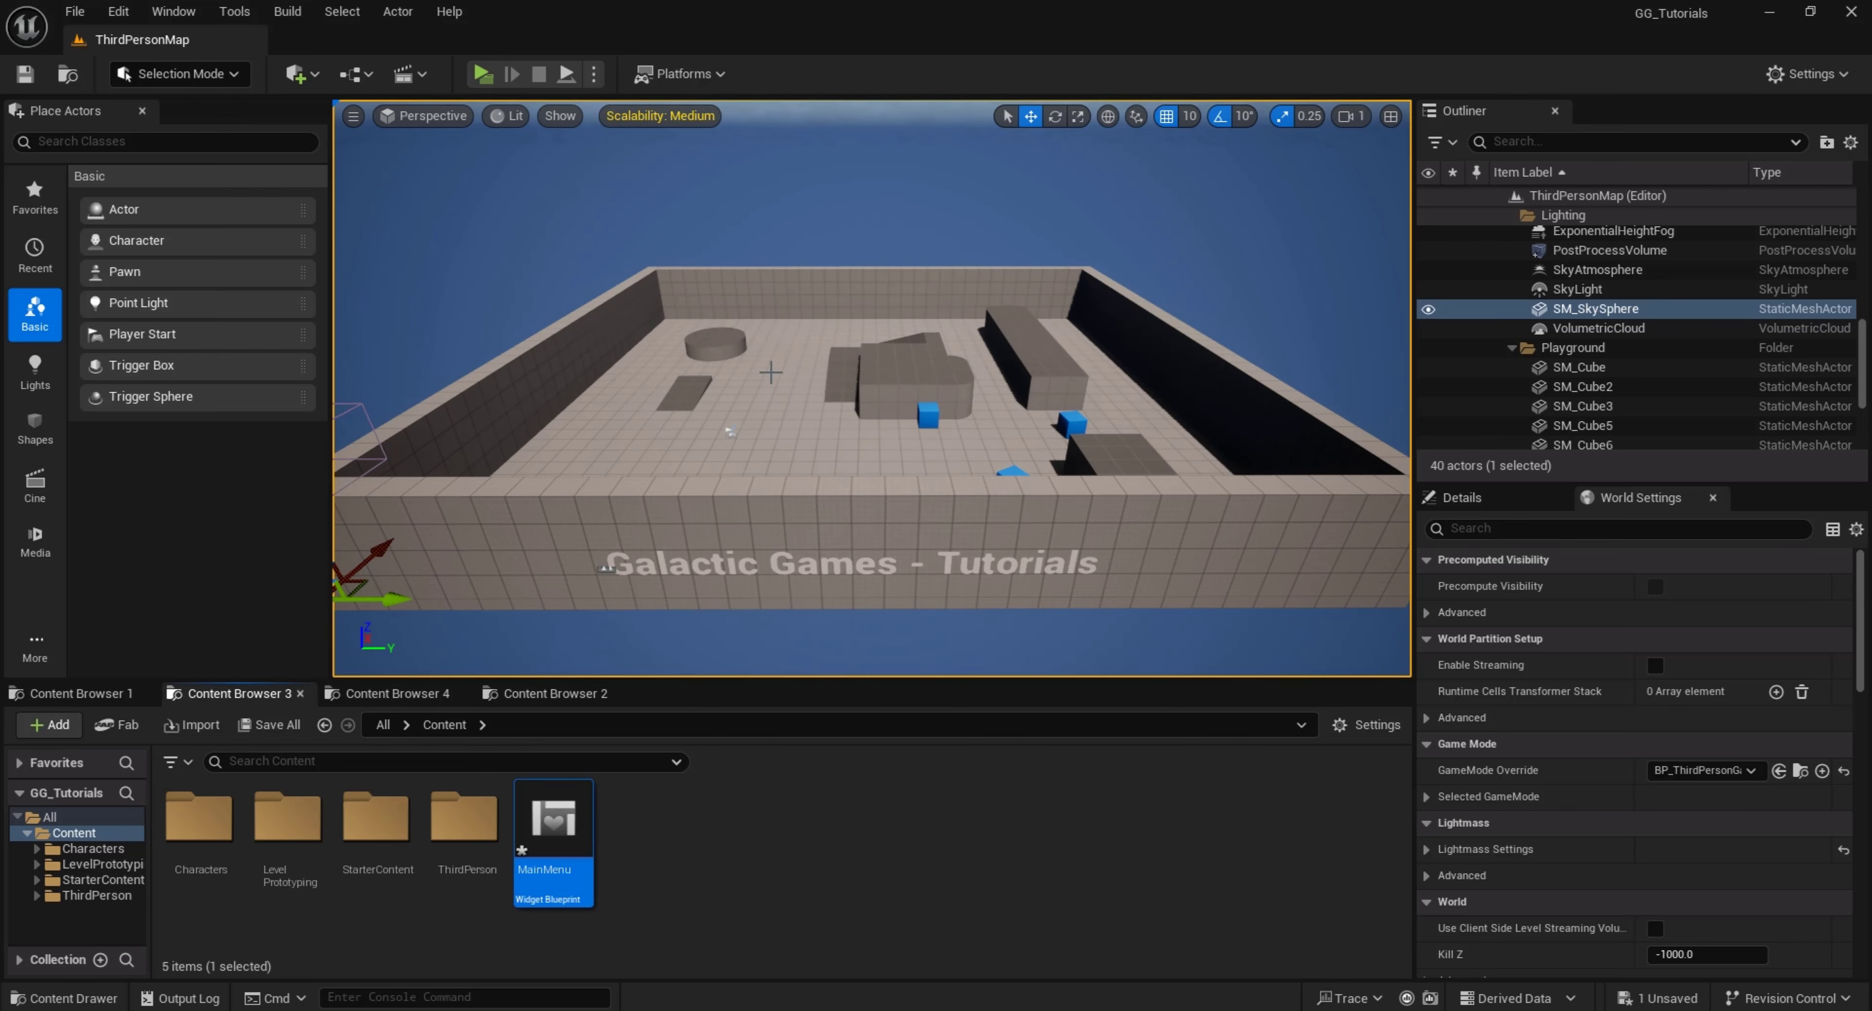
# Open the MainMenu widget blueprint for editing and dock it beside the ThirdPersonMap level
pyautogui.doubleClick(551, 822)
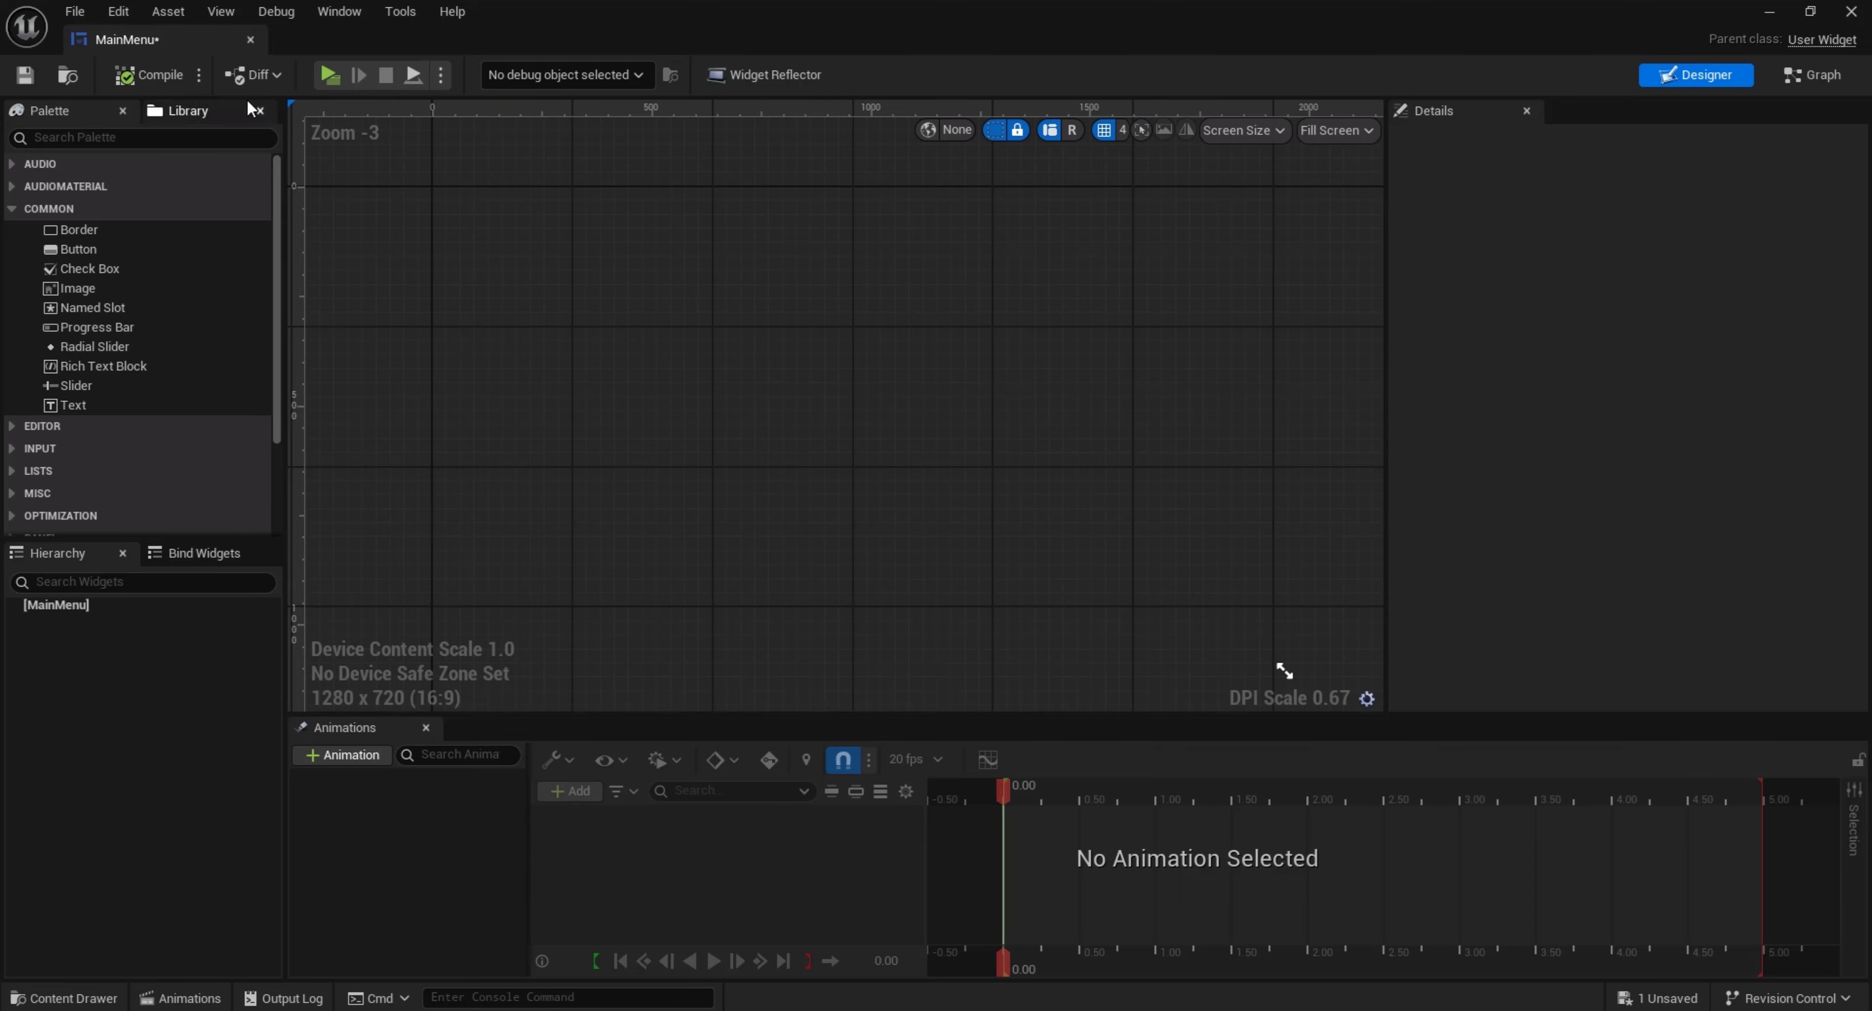
pyautogui.moveTo(176, 34); pyautogui.dragTo(442, 39)
pyautogui.click(189, 37)
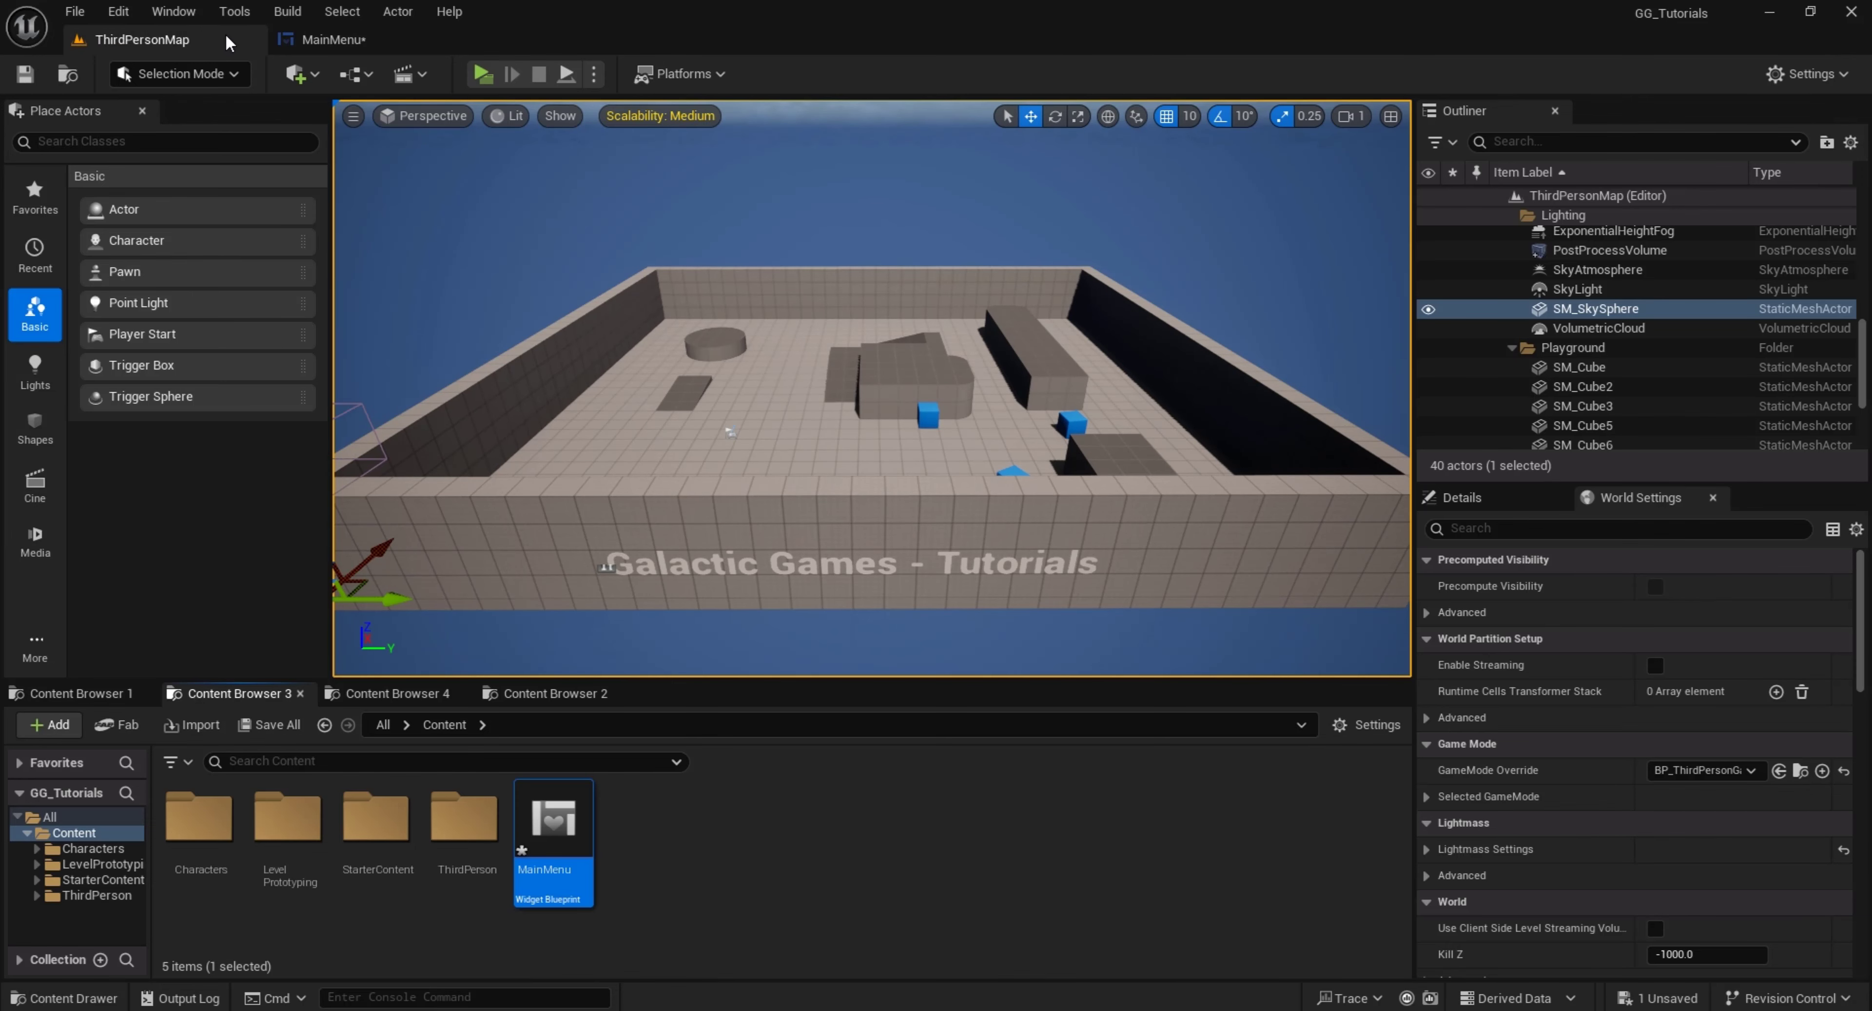
pyautogui.click(335, 39)
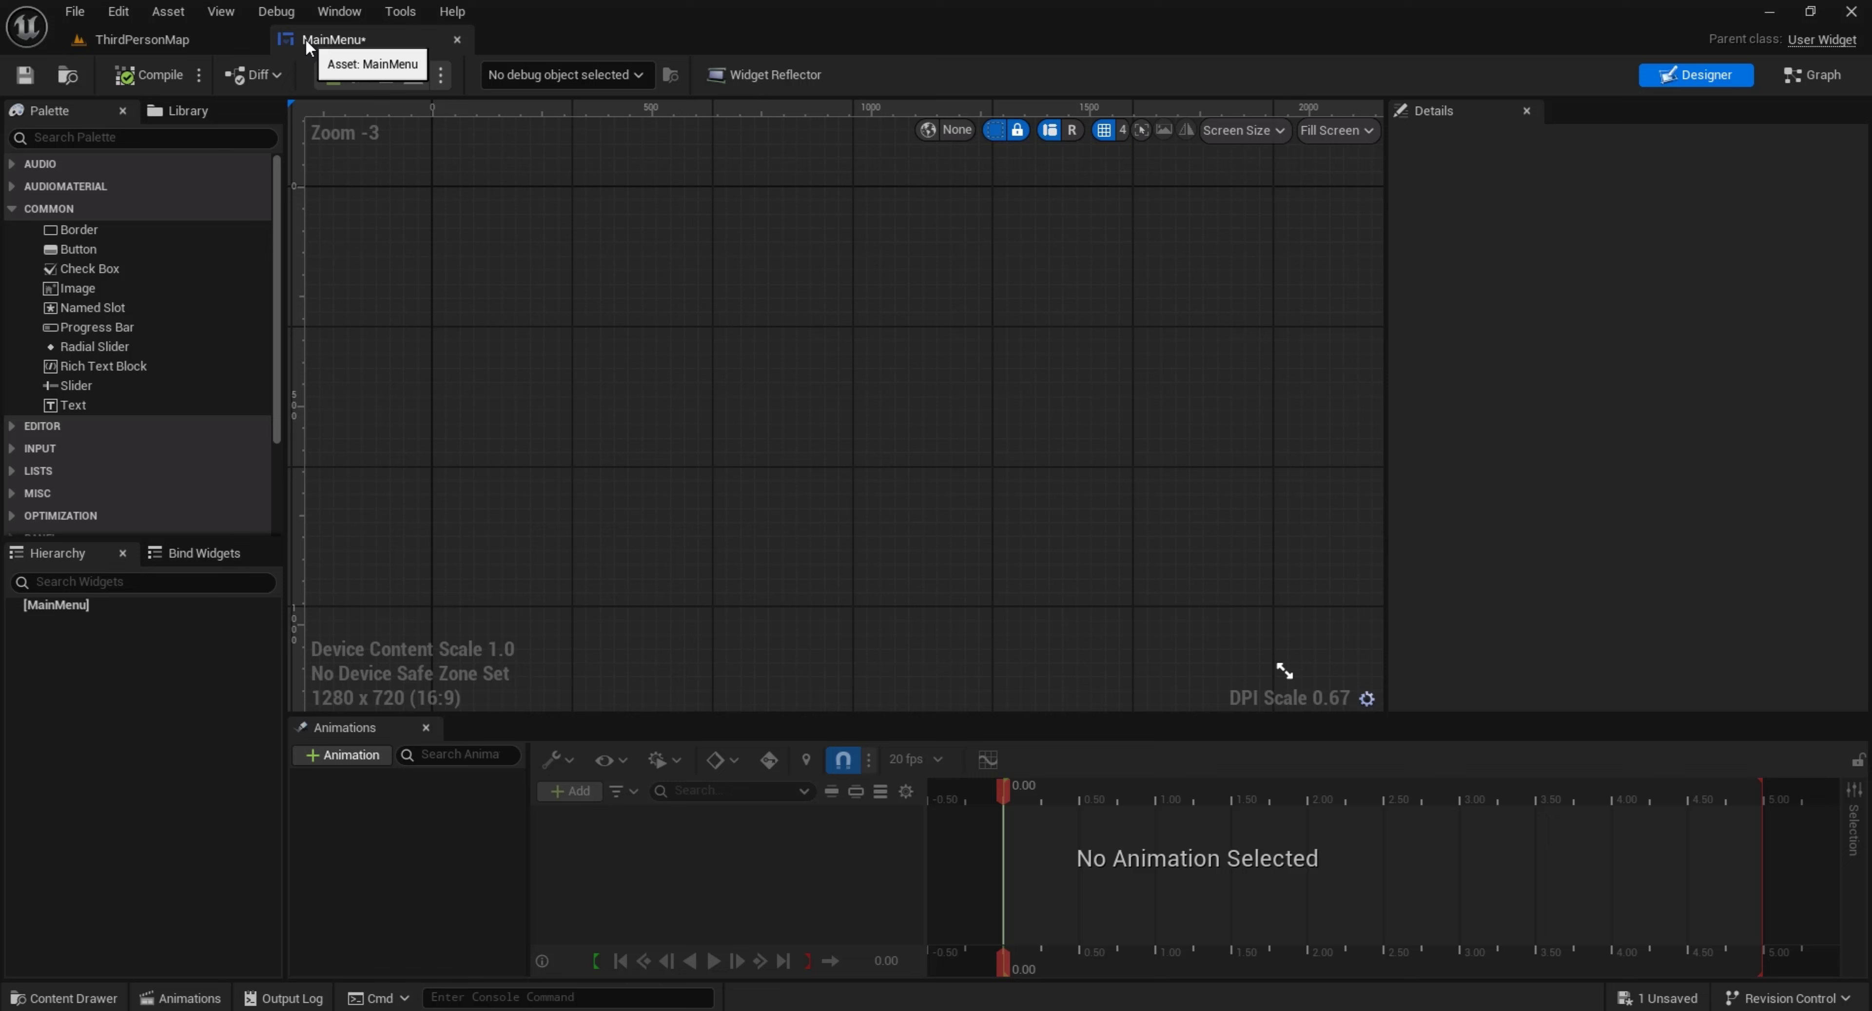
# Find the Canvas Panel widget and add it to MainMenu as the root widget
pyautogui.click(139, 134)
pyautogui.write('canvas')
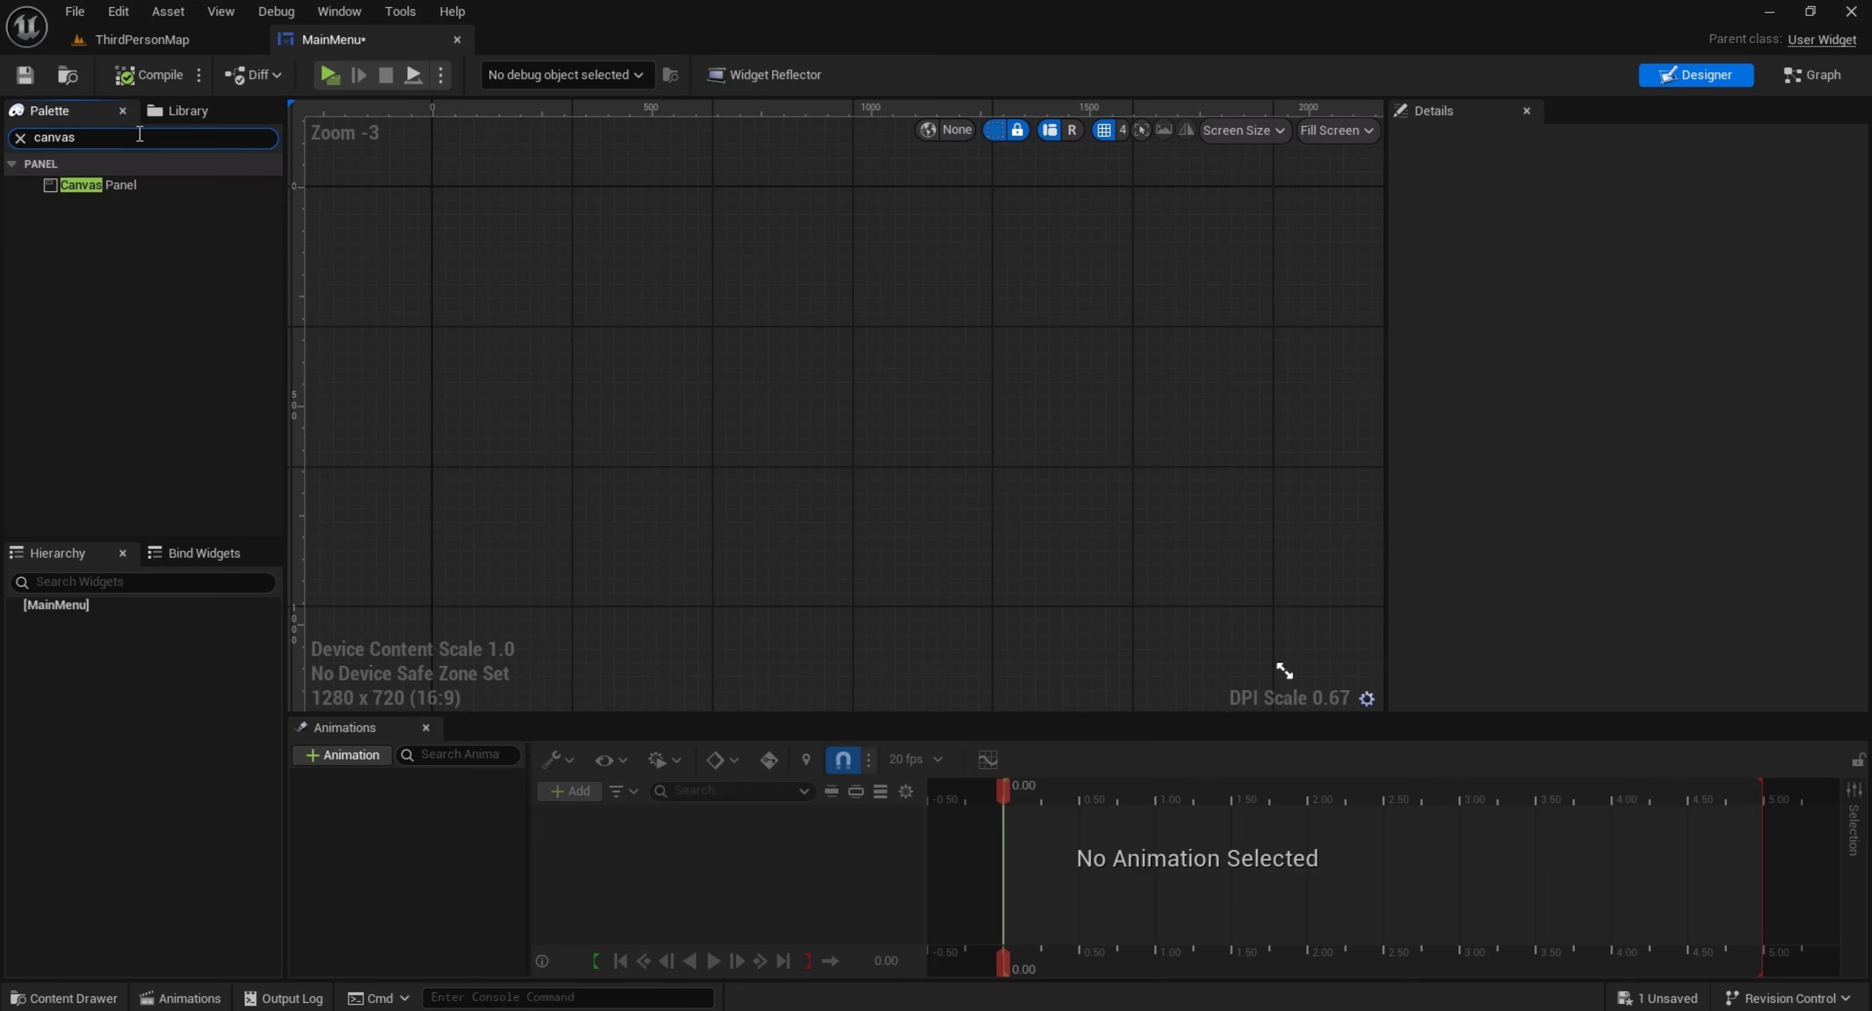
pyautogui.moveTo(110, 185); pyautogui.dragTo(158, 490)
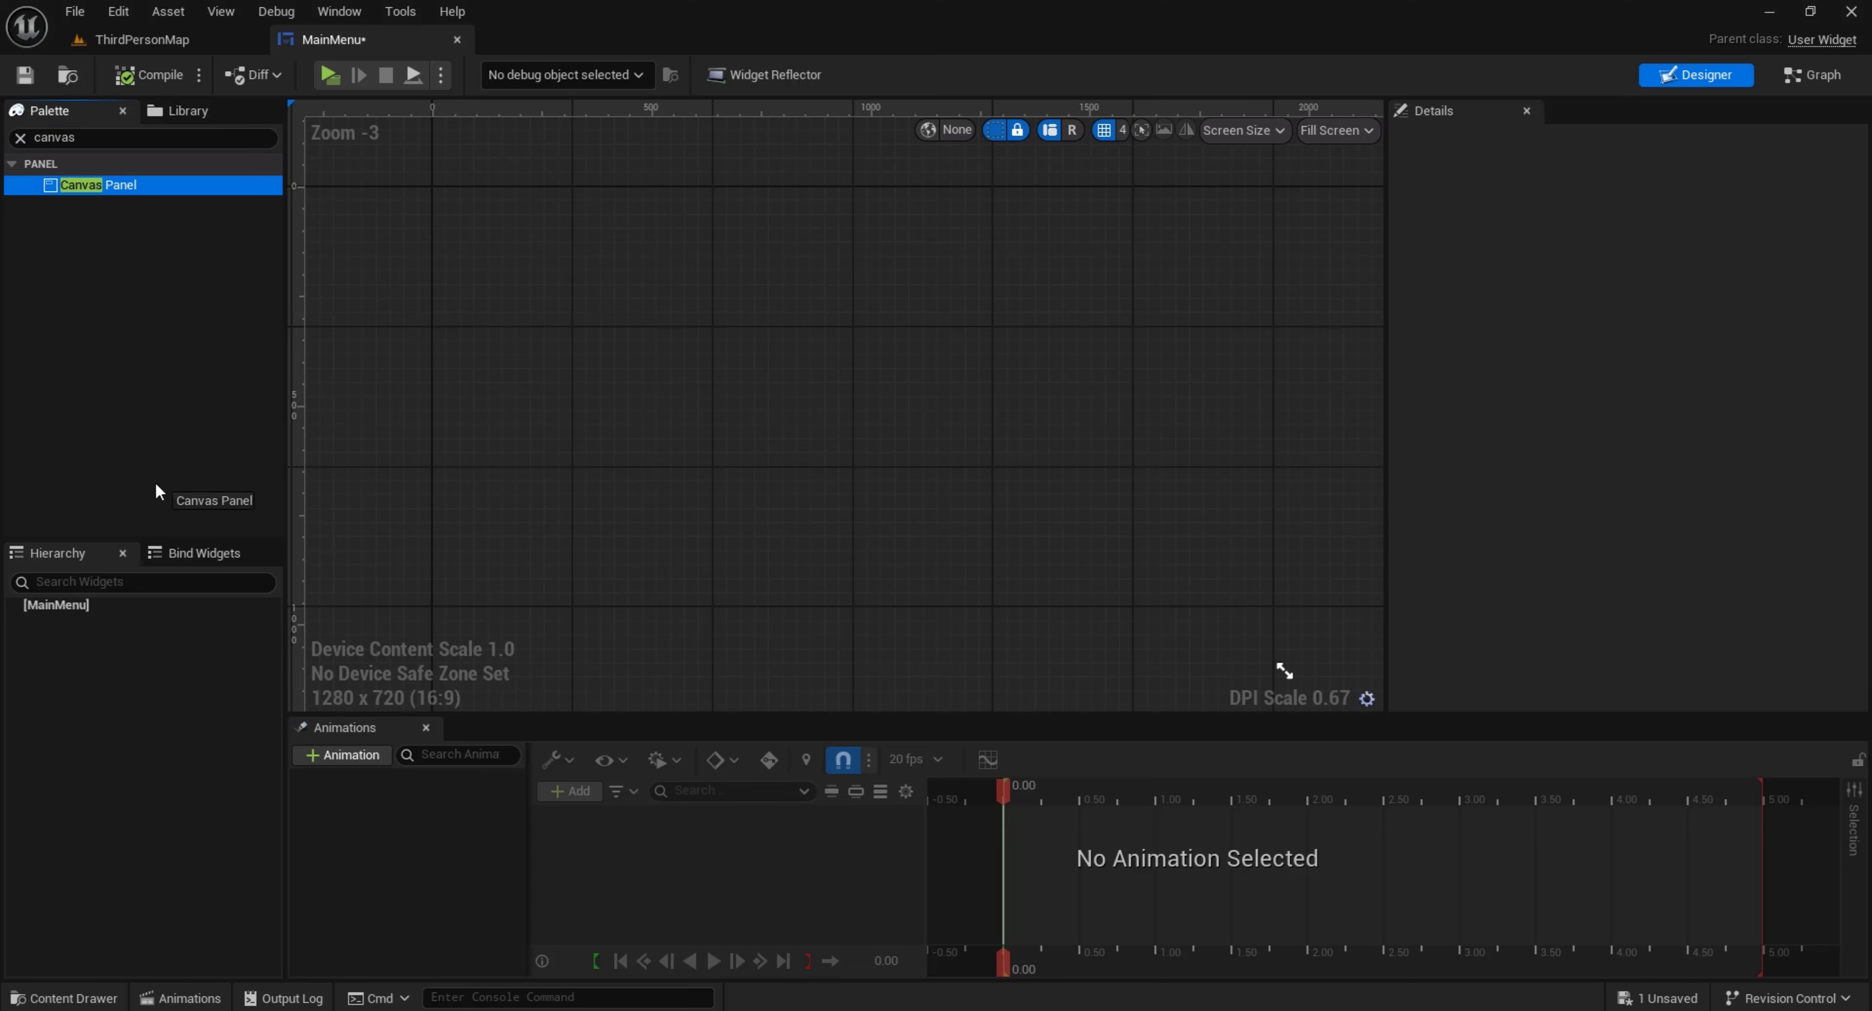
pyautogui.moveTo(102, 604); pyautogui.dragTo(98, 599)
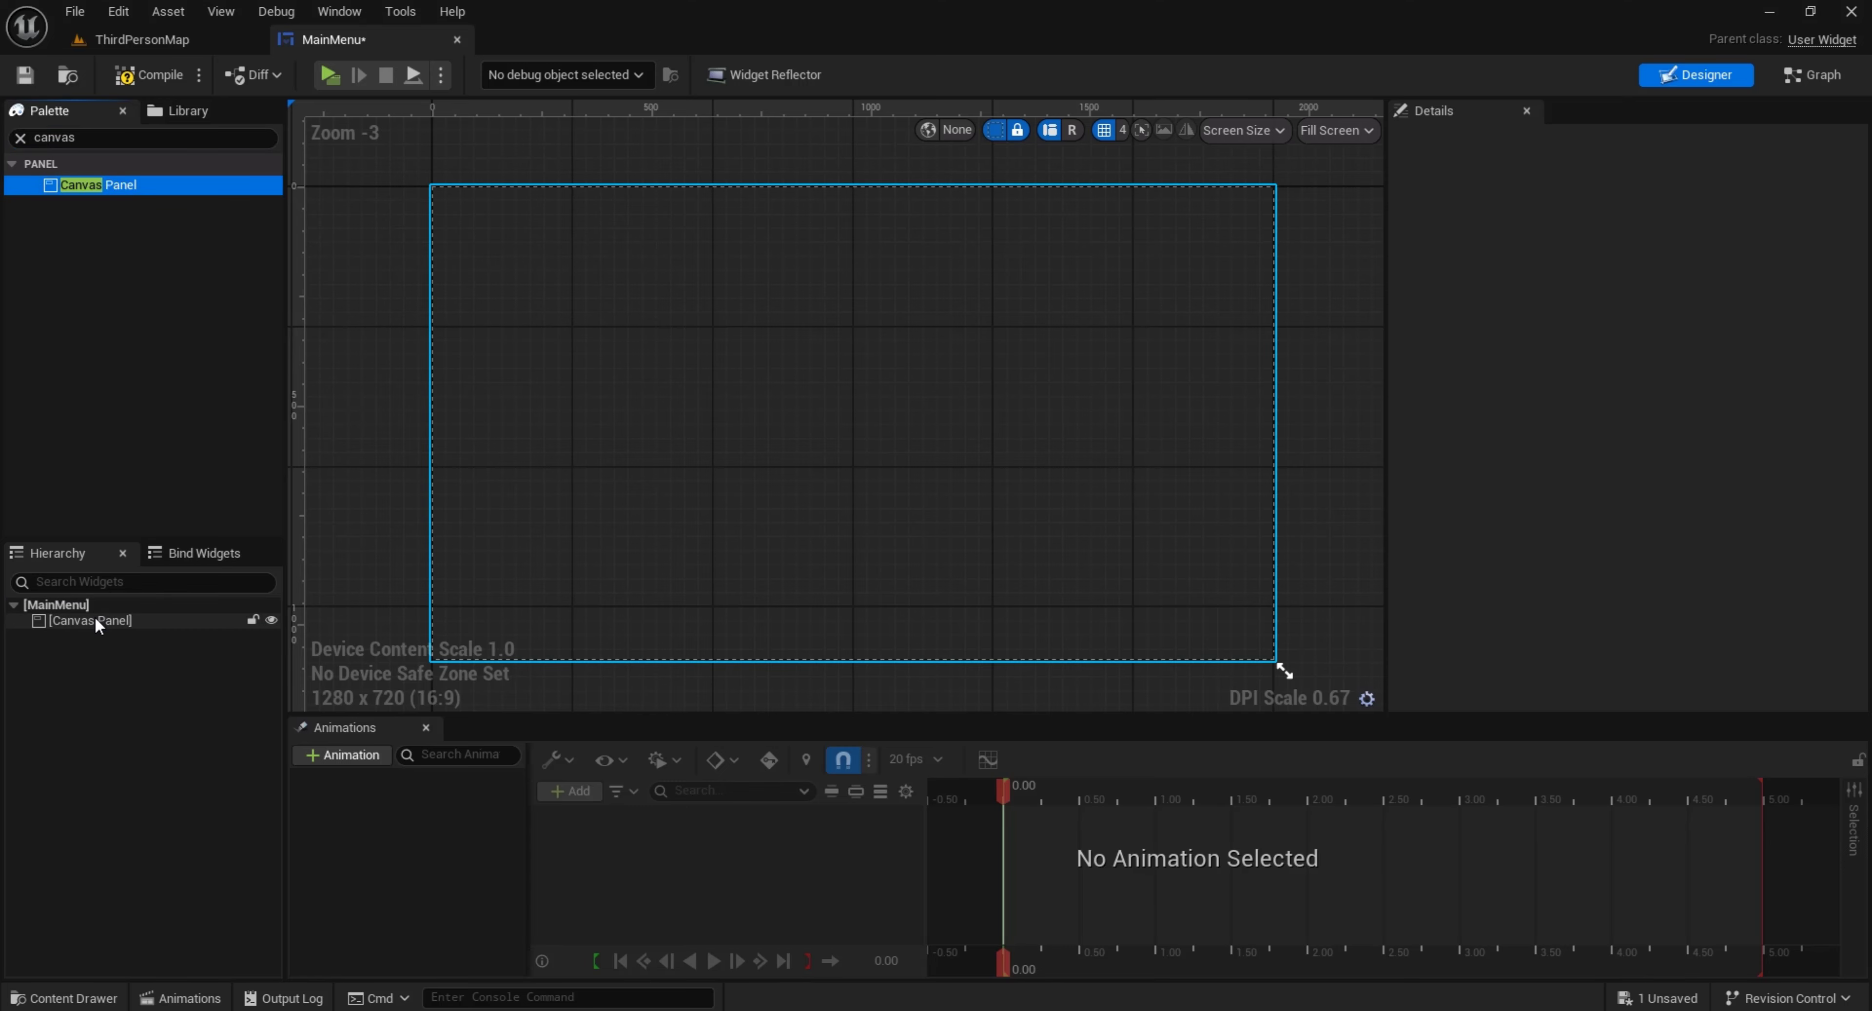
# Add a Vertical Box to the canvas, about 427 x 520 in size, in the left part of the screen area
pyautogui.click(74, 139)
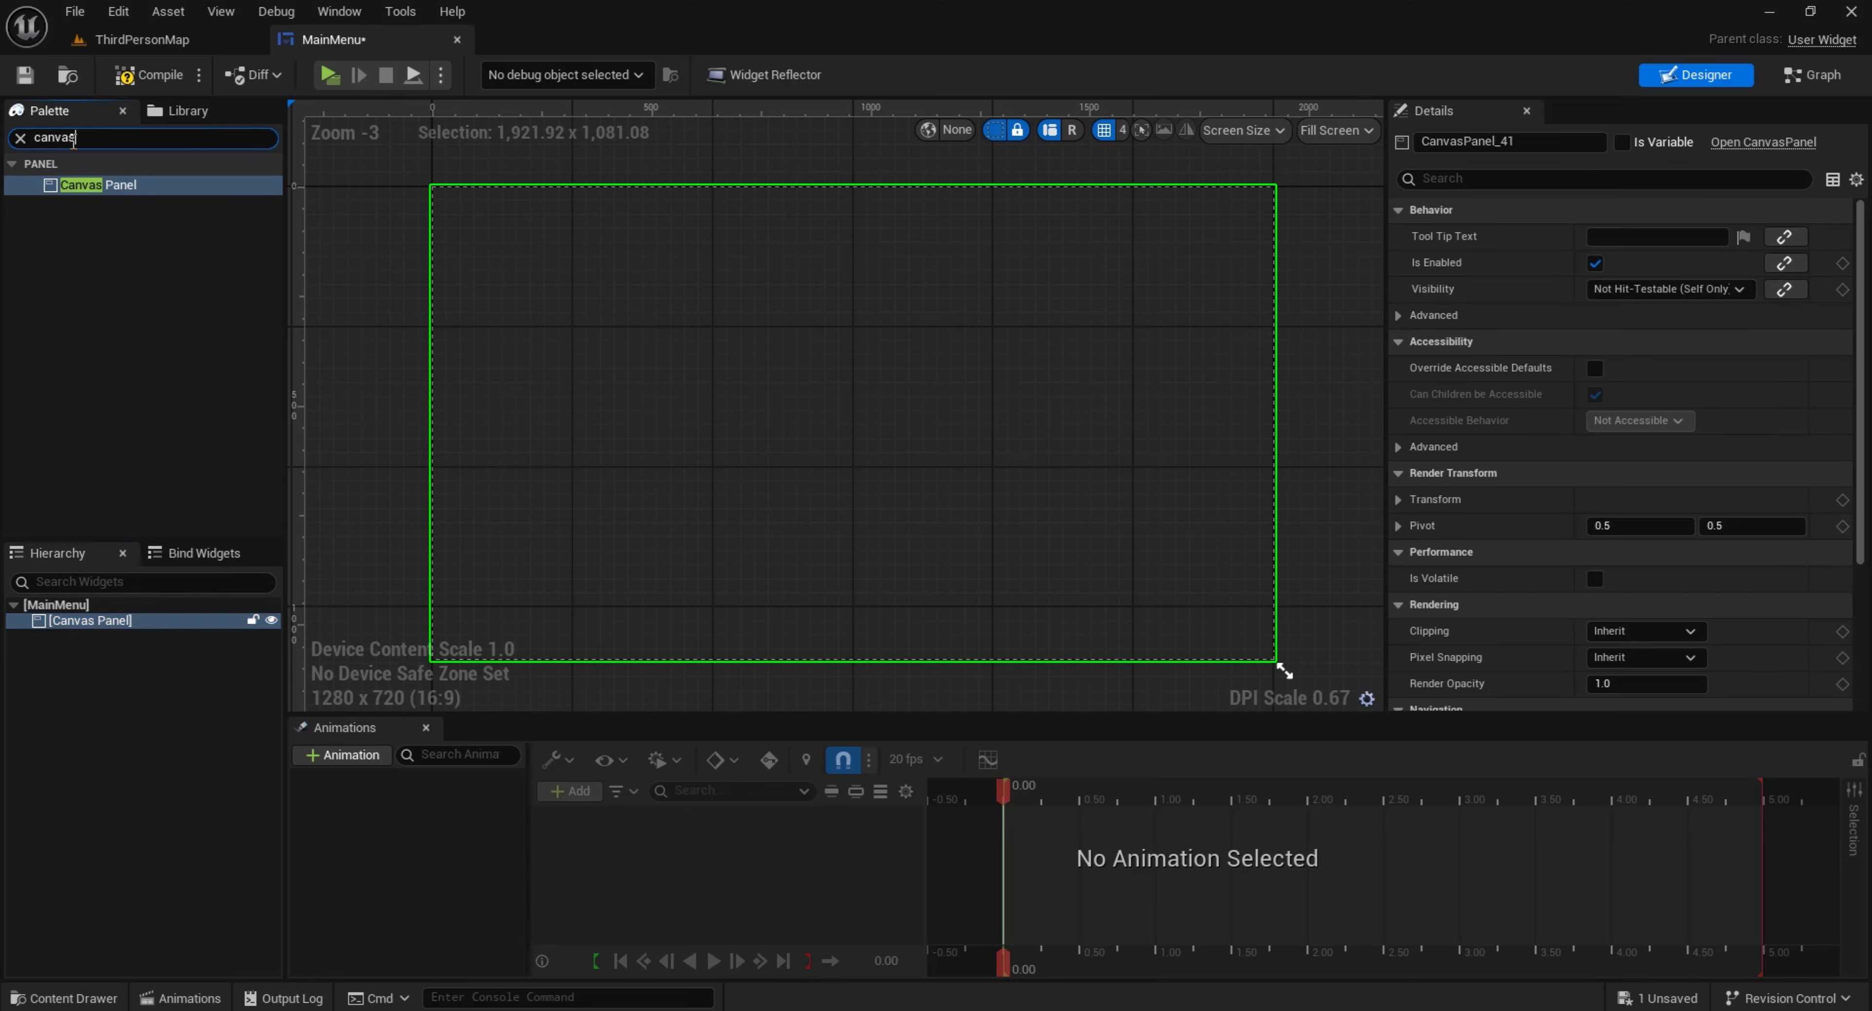
pyautogui.write('verti')
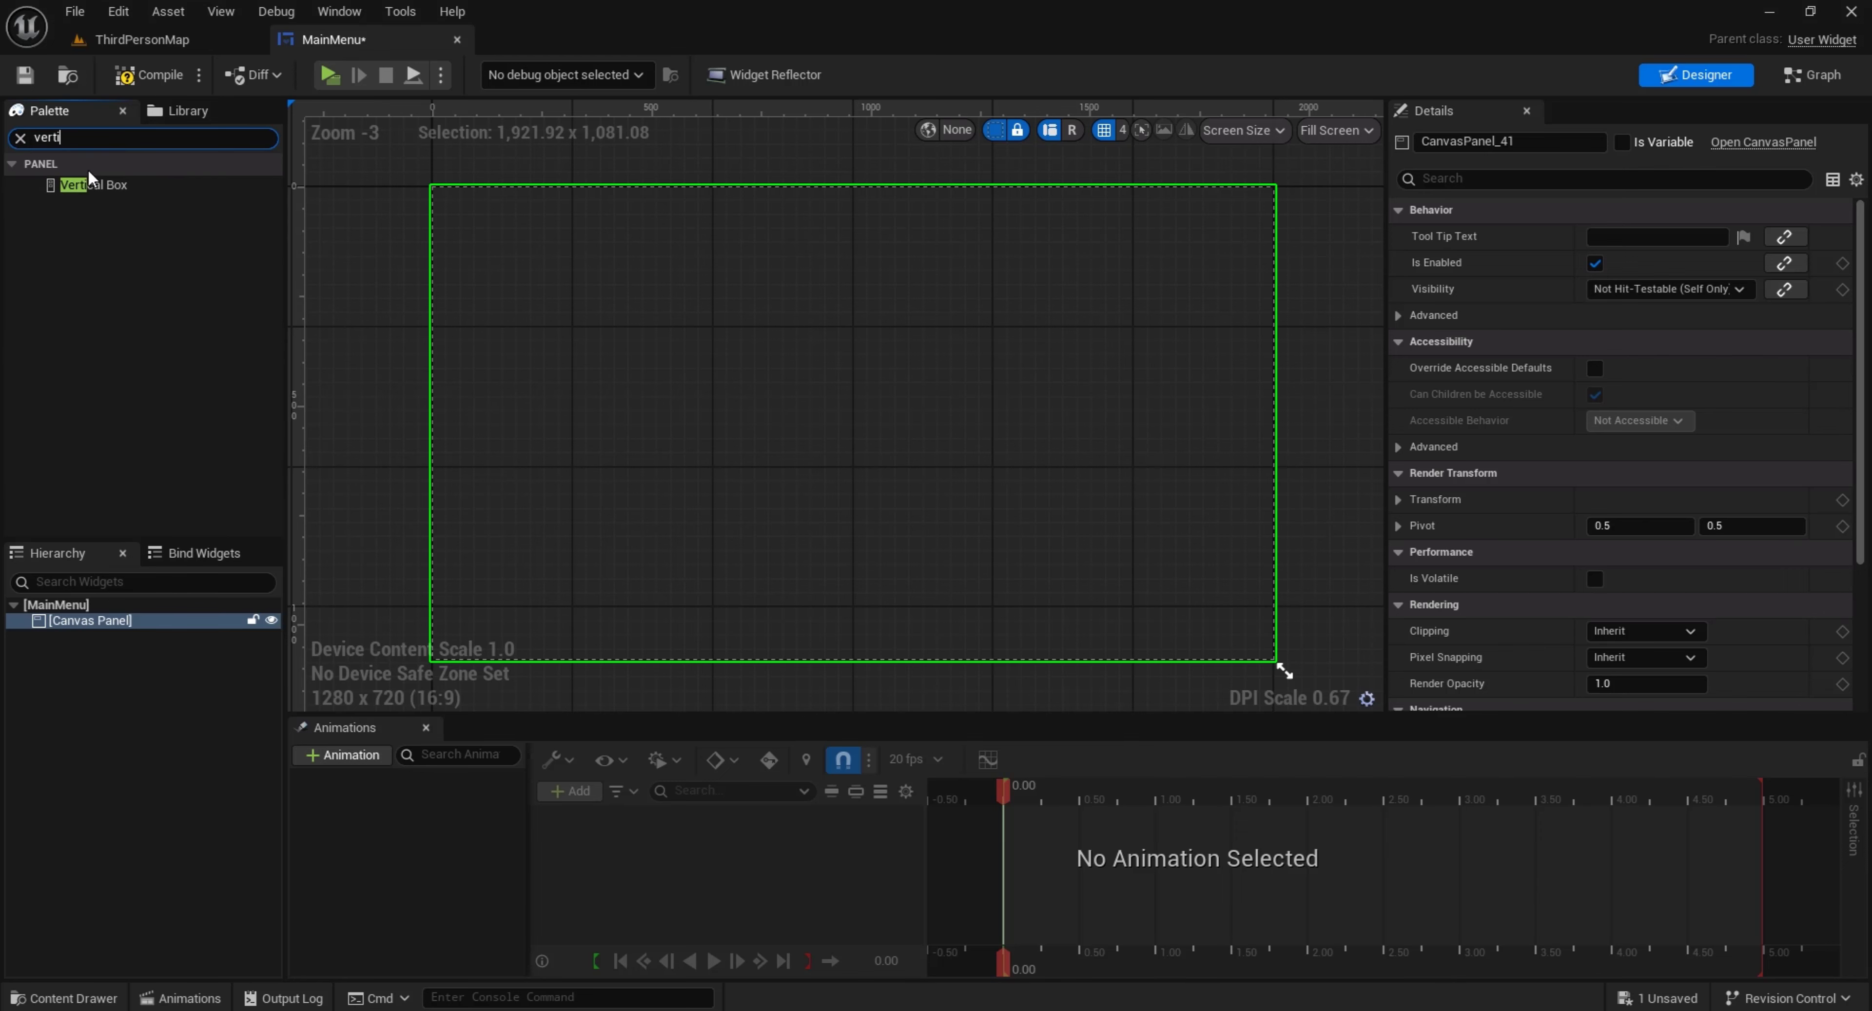
pyautogui.moveTo(89, 178); pyautogui.dragTo(701, 555)
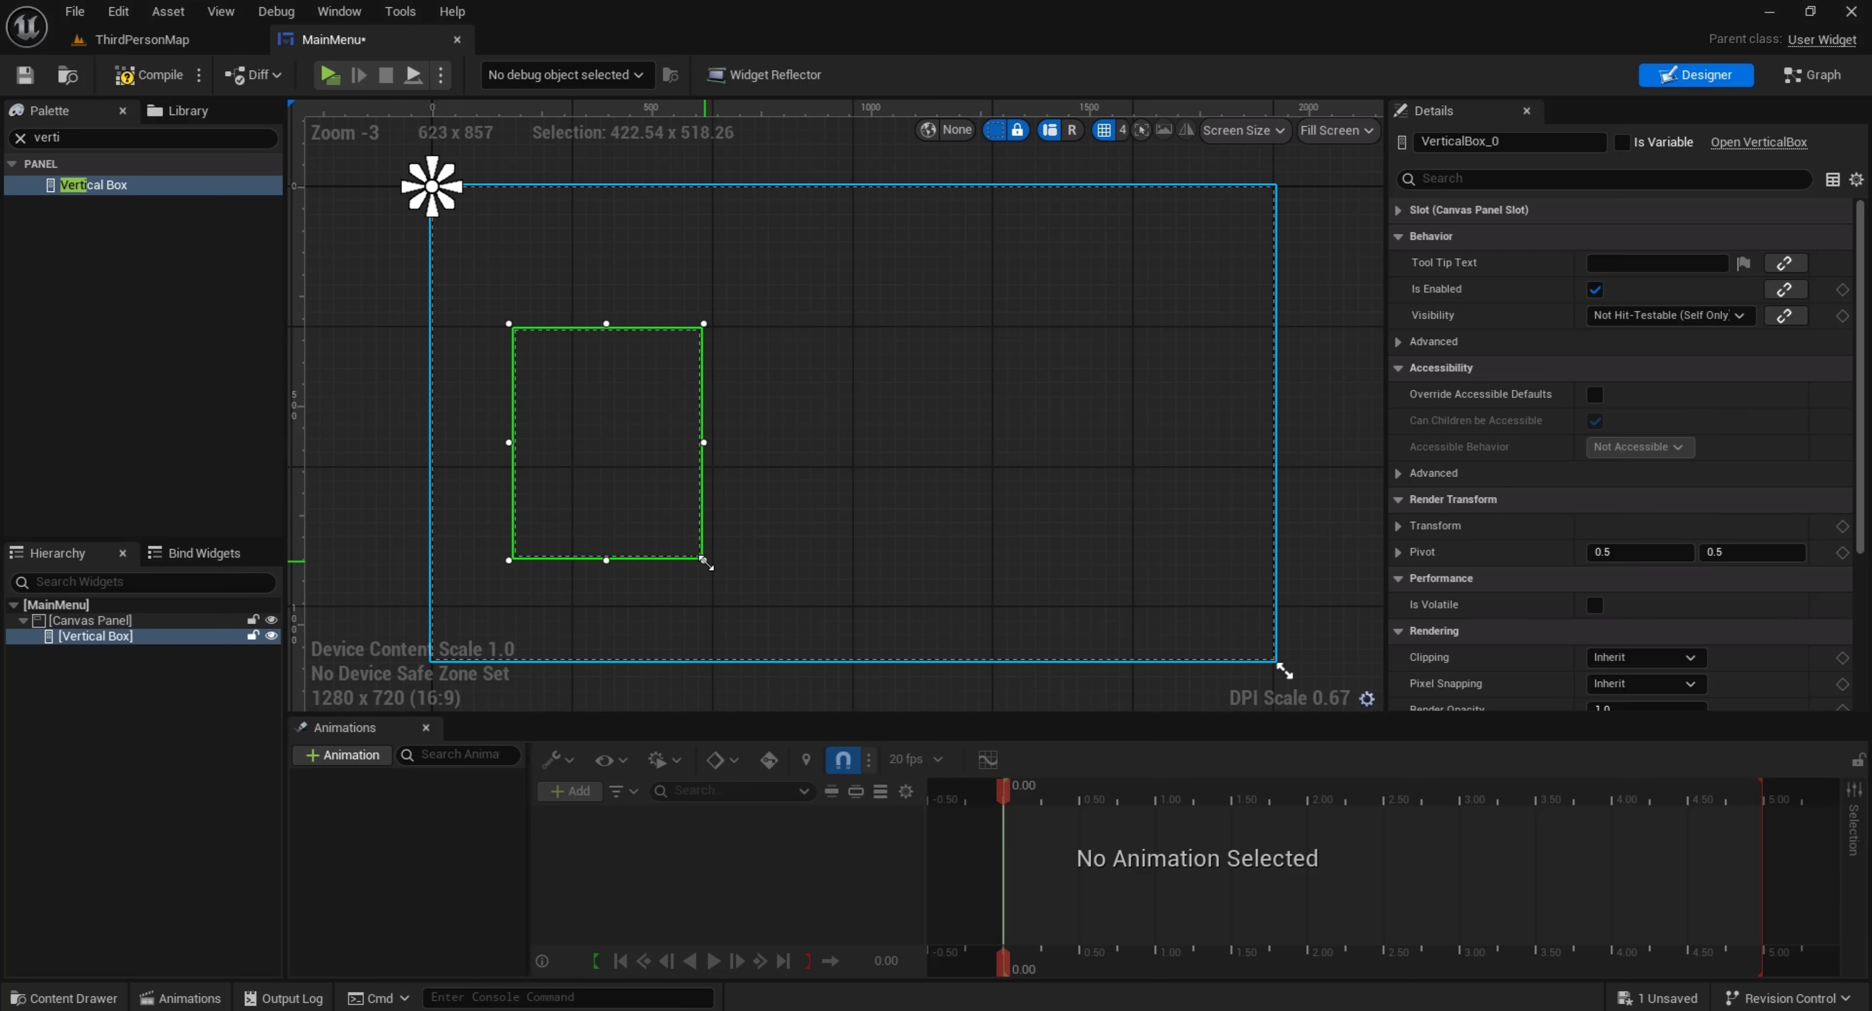
pyautogui.moveTo(647, 497); pyautogui.dragTo(629, 473)
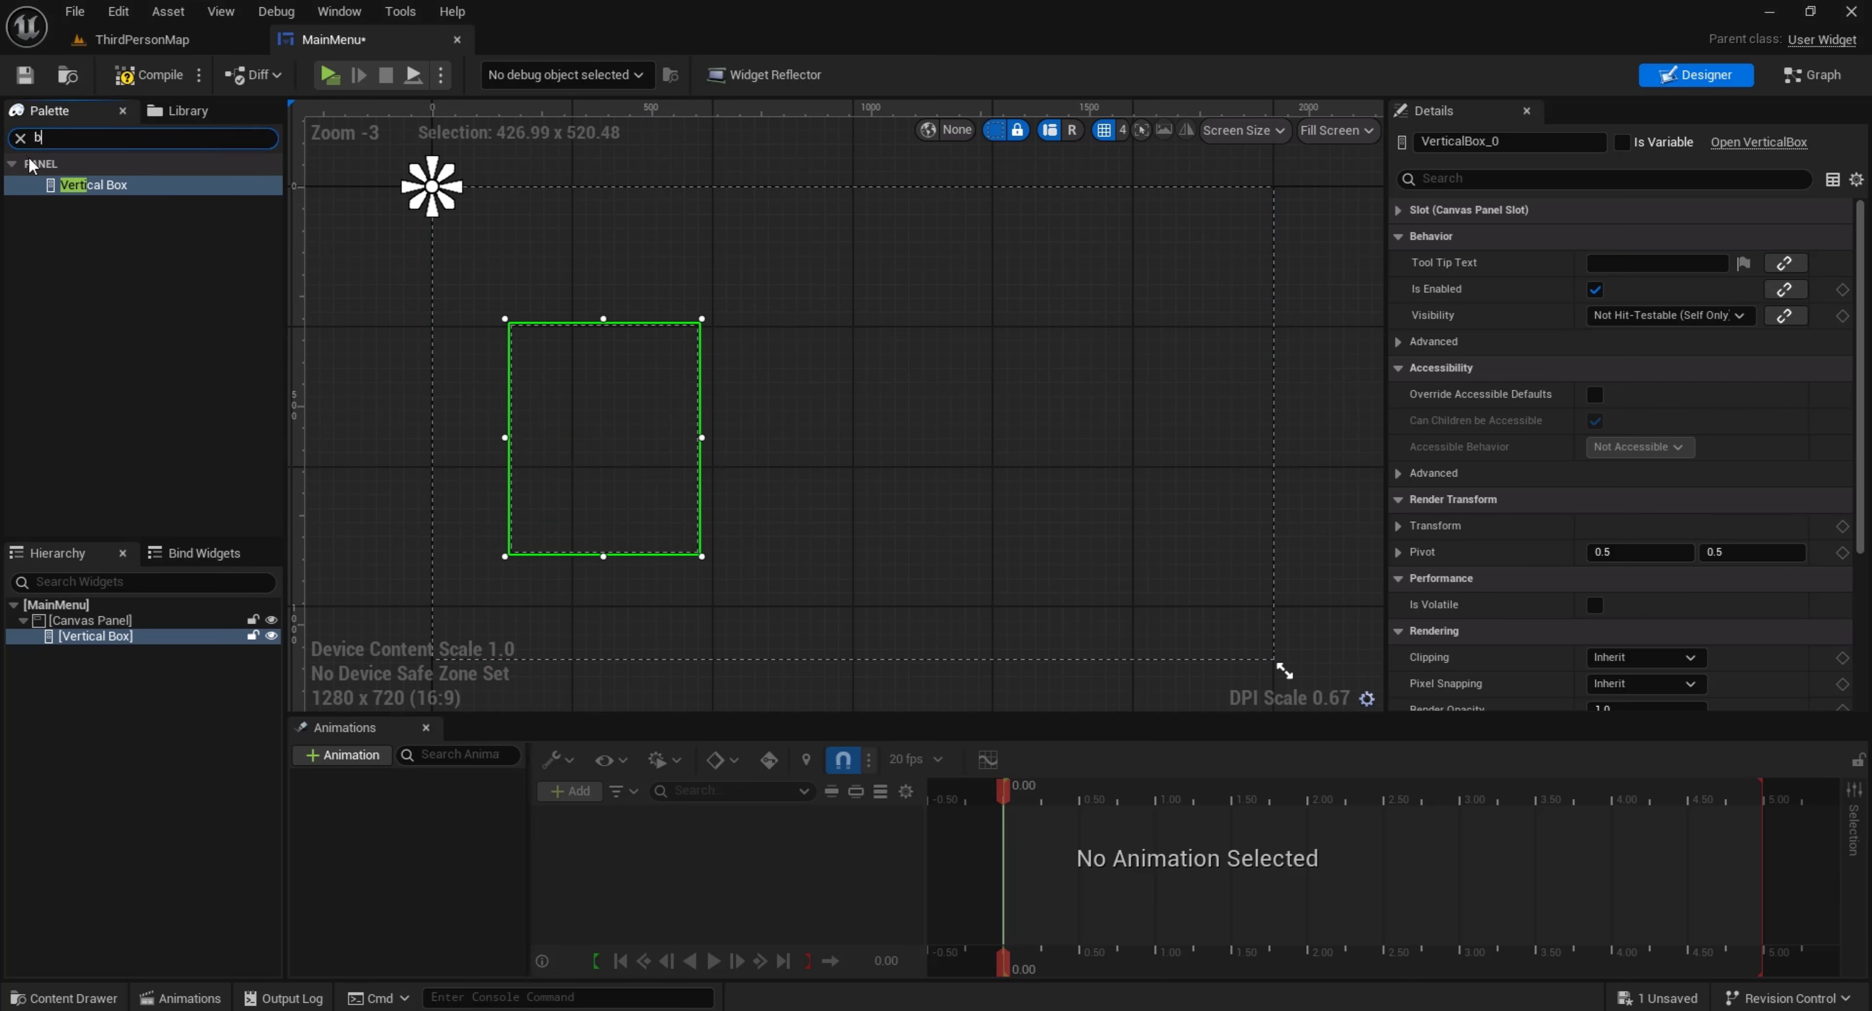
# Add a Button inside the Vertical Box and rename it PlayGame_btn
pyautogui.write('utt')
pyautogui.click(73, 227)
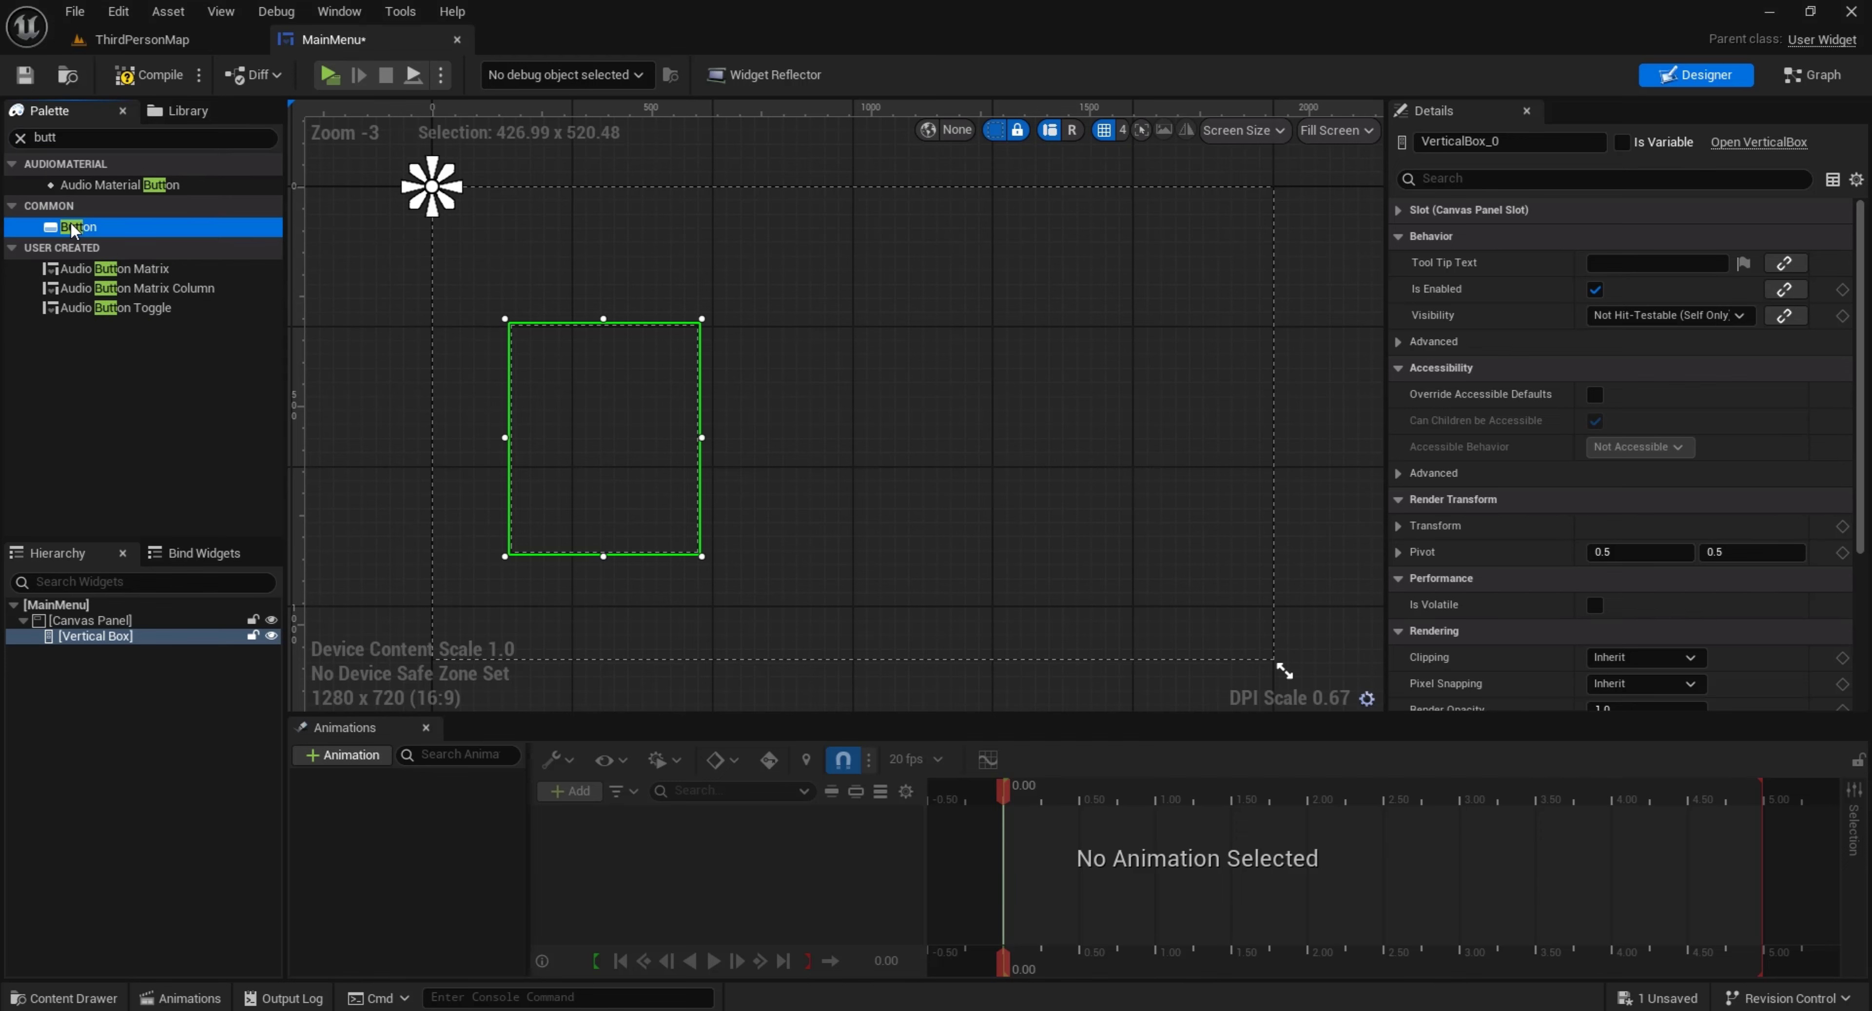
pyautogui.moveTo(283, 429); pyautogui.dragTo(203, 639)
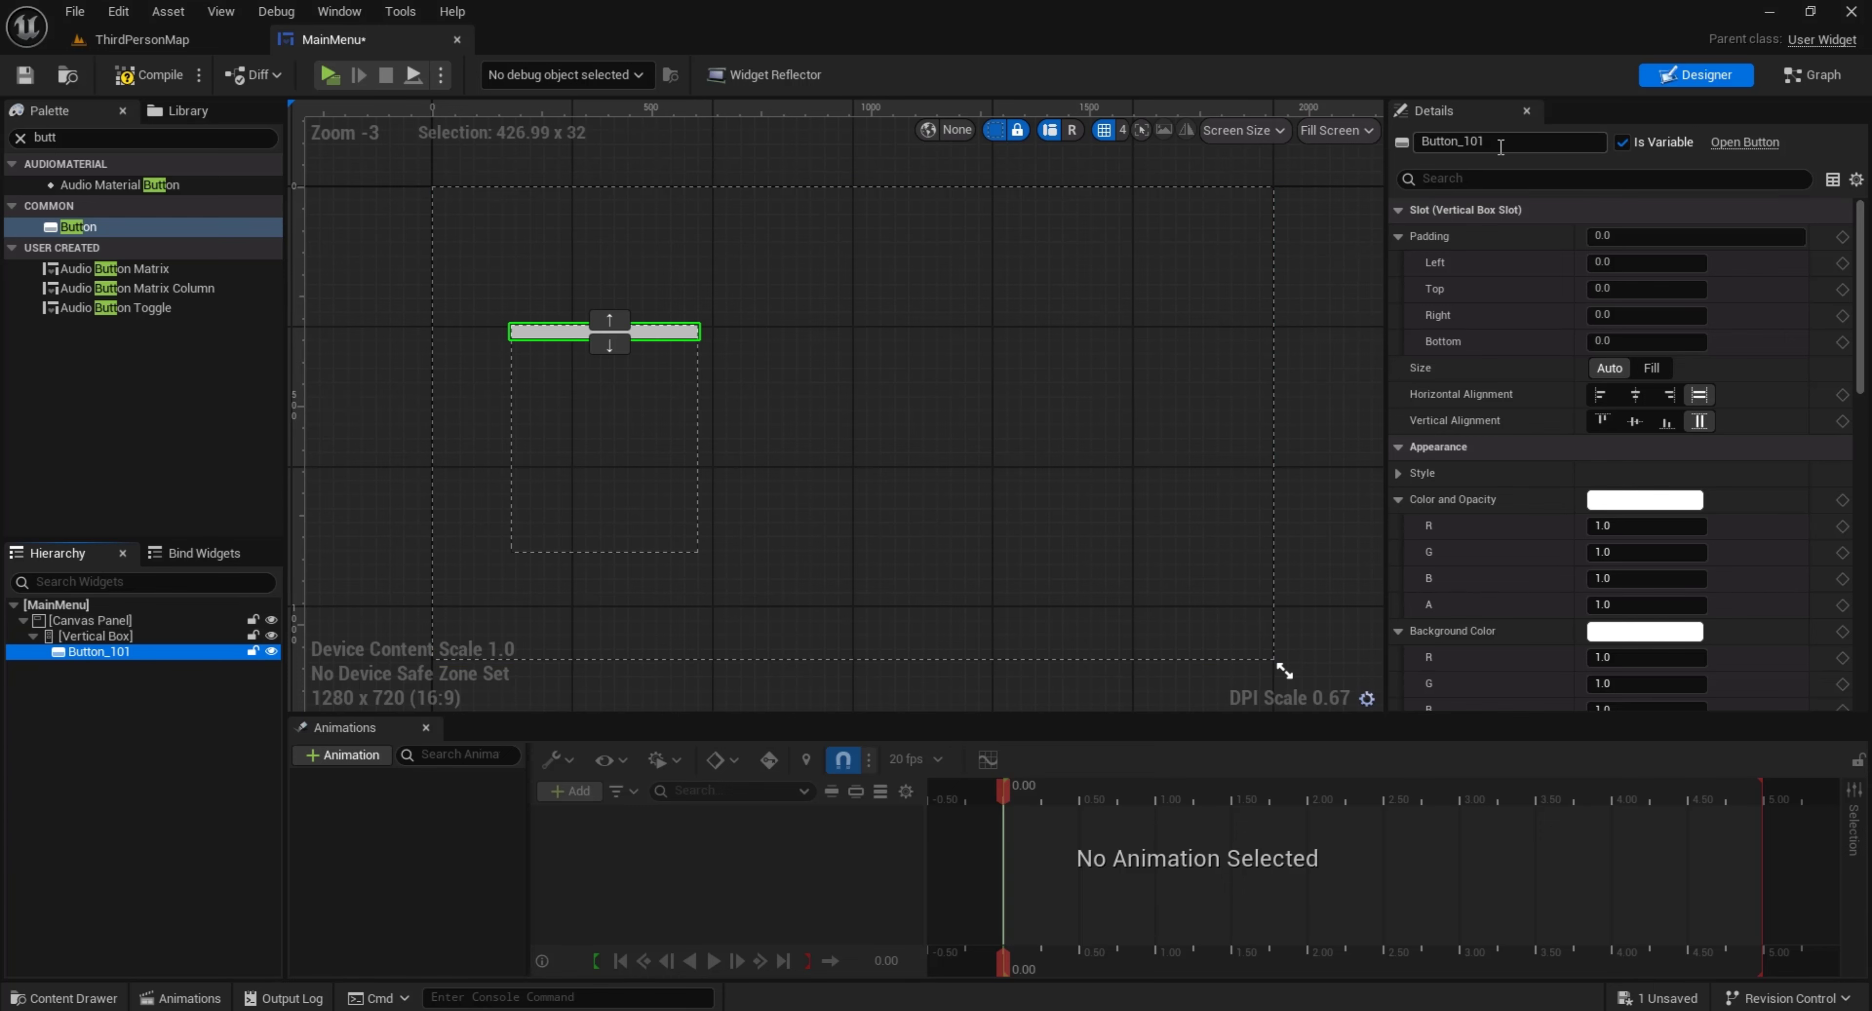
pyautogui.moveTo(1500, 146); pyautogui.dragTo(1460, 147)
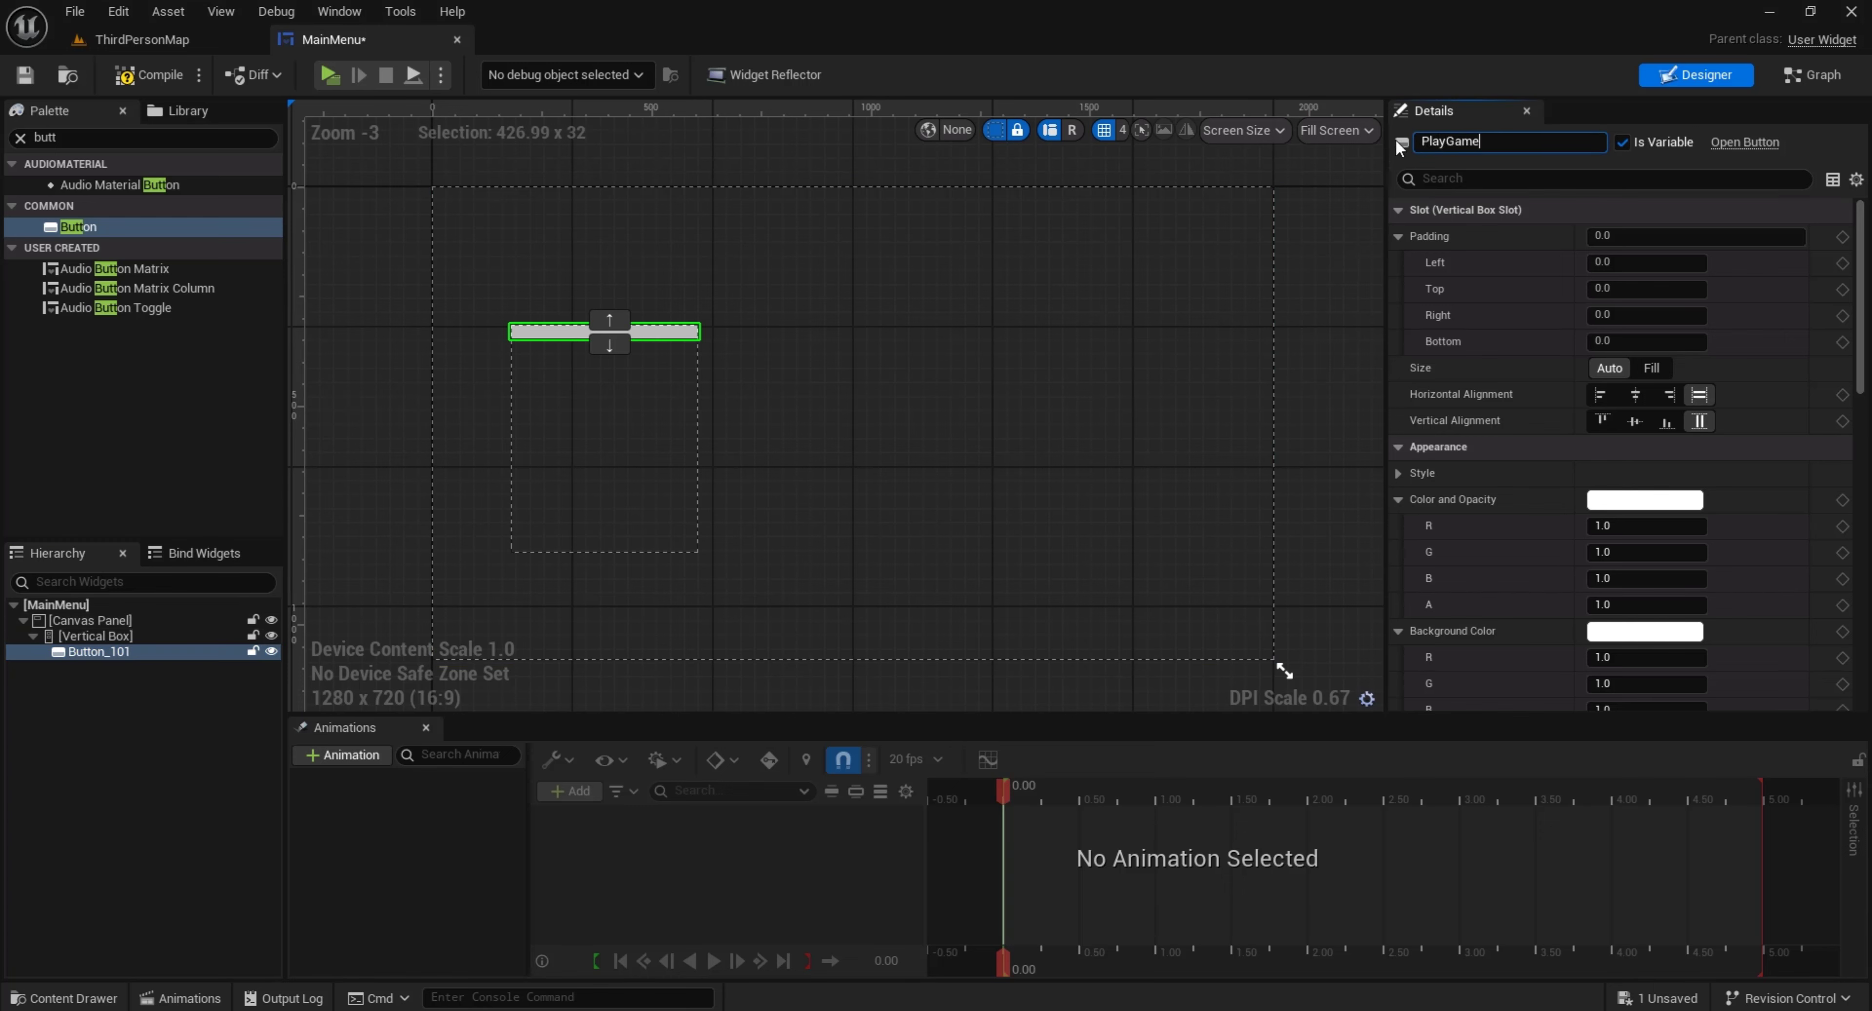
pyautogui.write('PlayGame_btn')
pyautogui.press('Return')
# Place a Text widget inside PlayGame_btn with font size 45 and the text "Play Game"
pyautogui.click(114, 137)
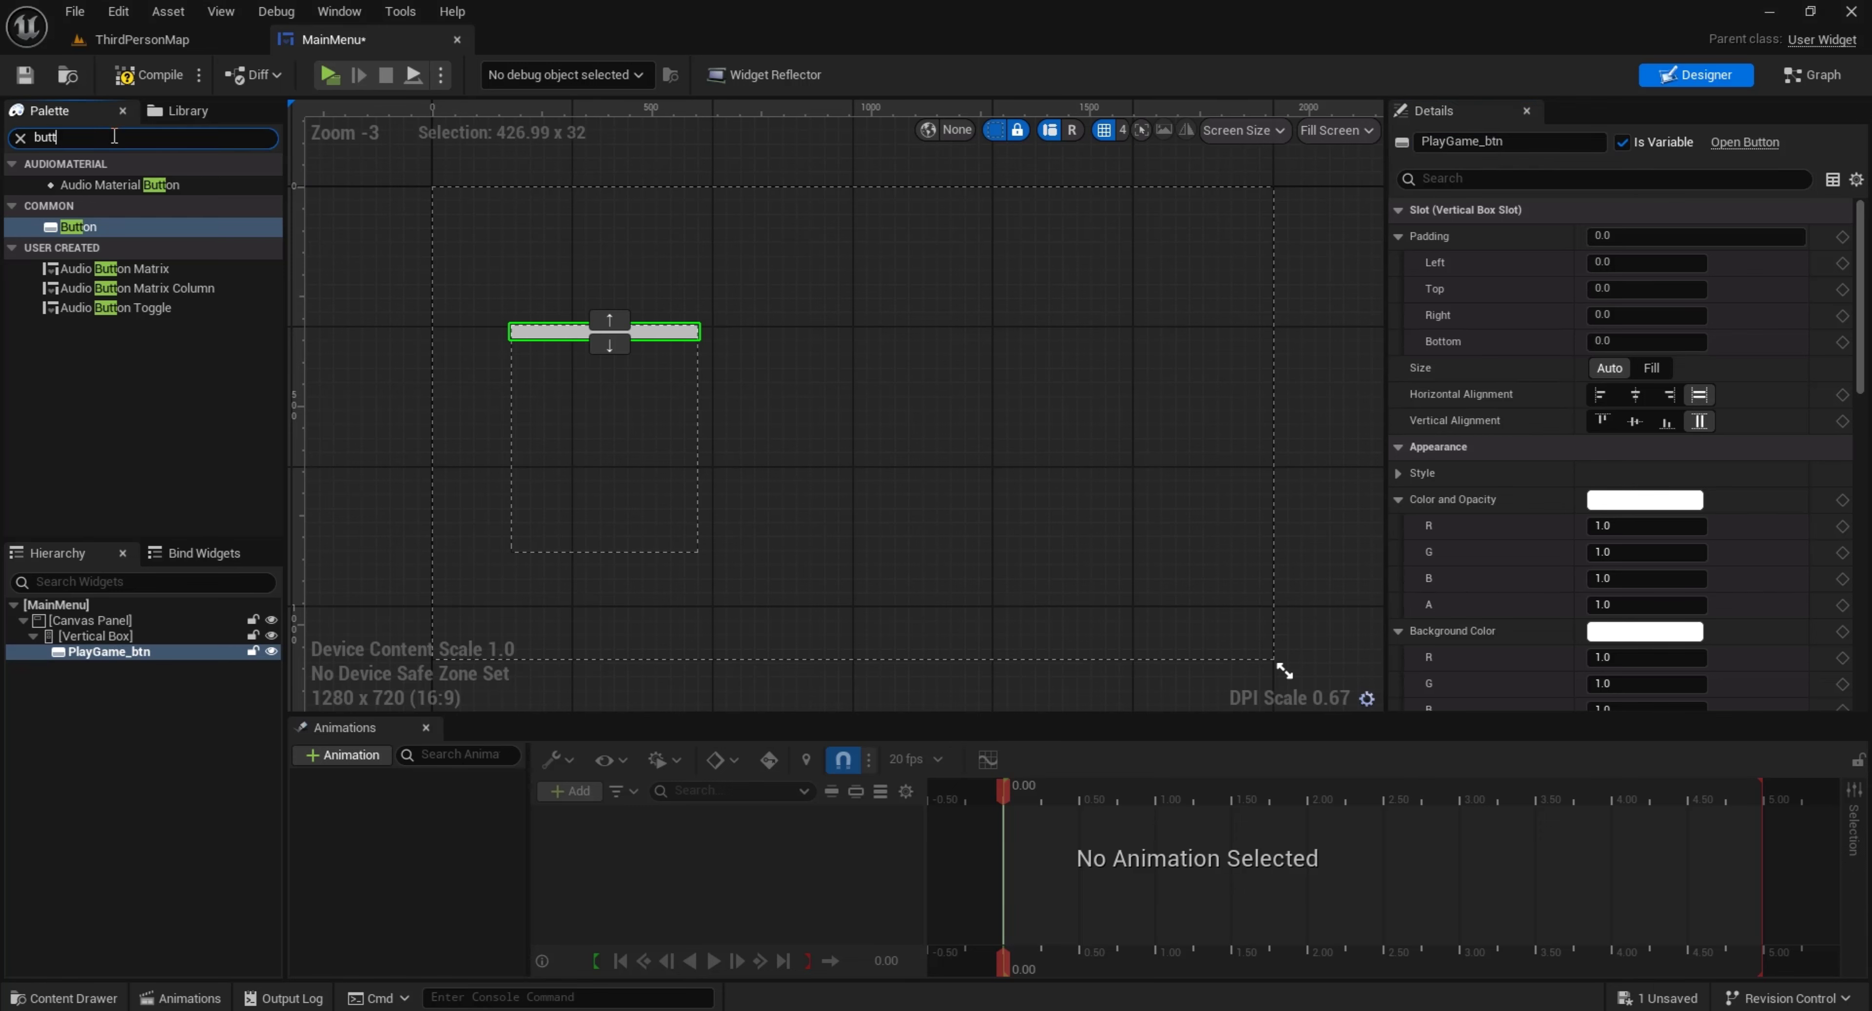
pyautogui.write('text')
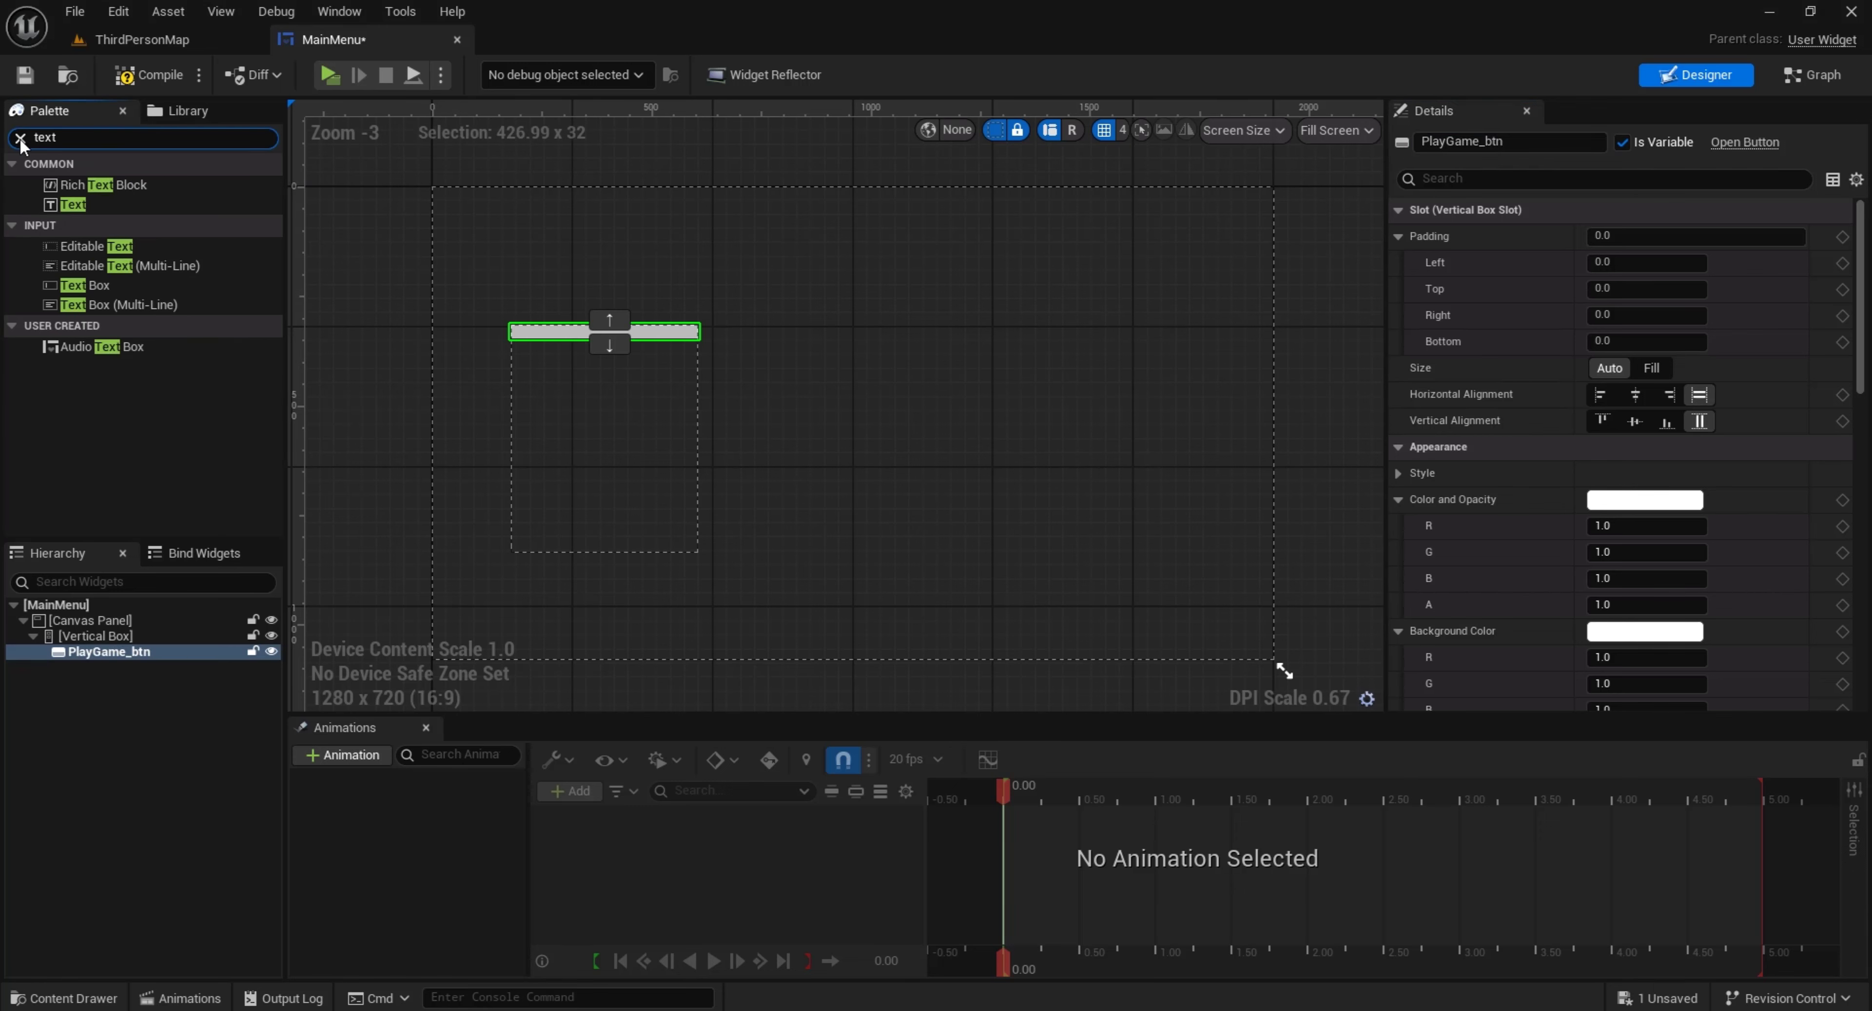
pyautogui.moveTo(73, 204); pyautogui.dragTo(604, 332)
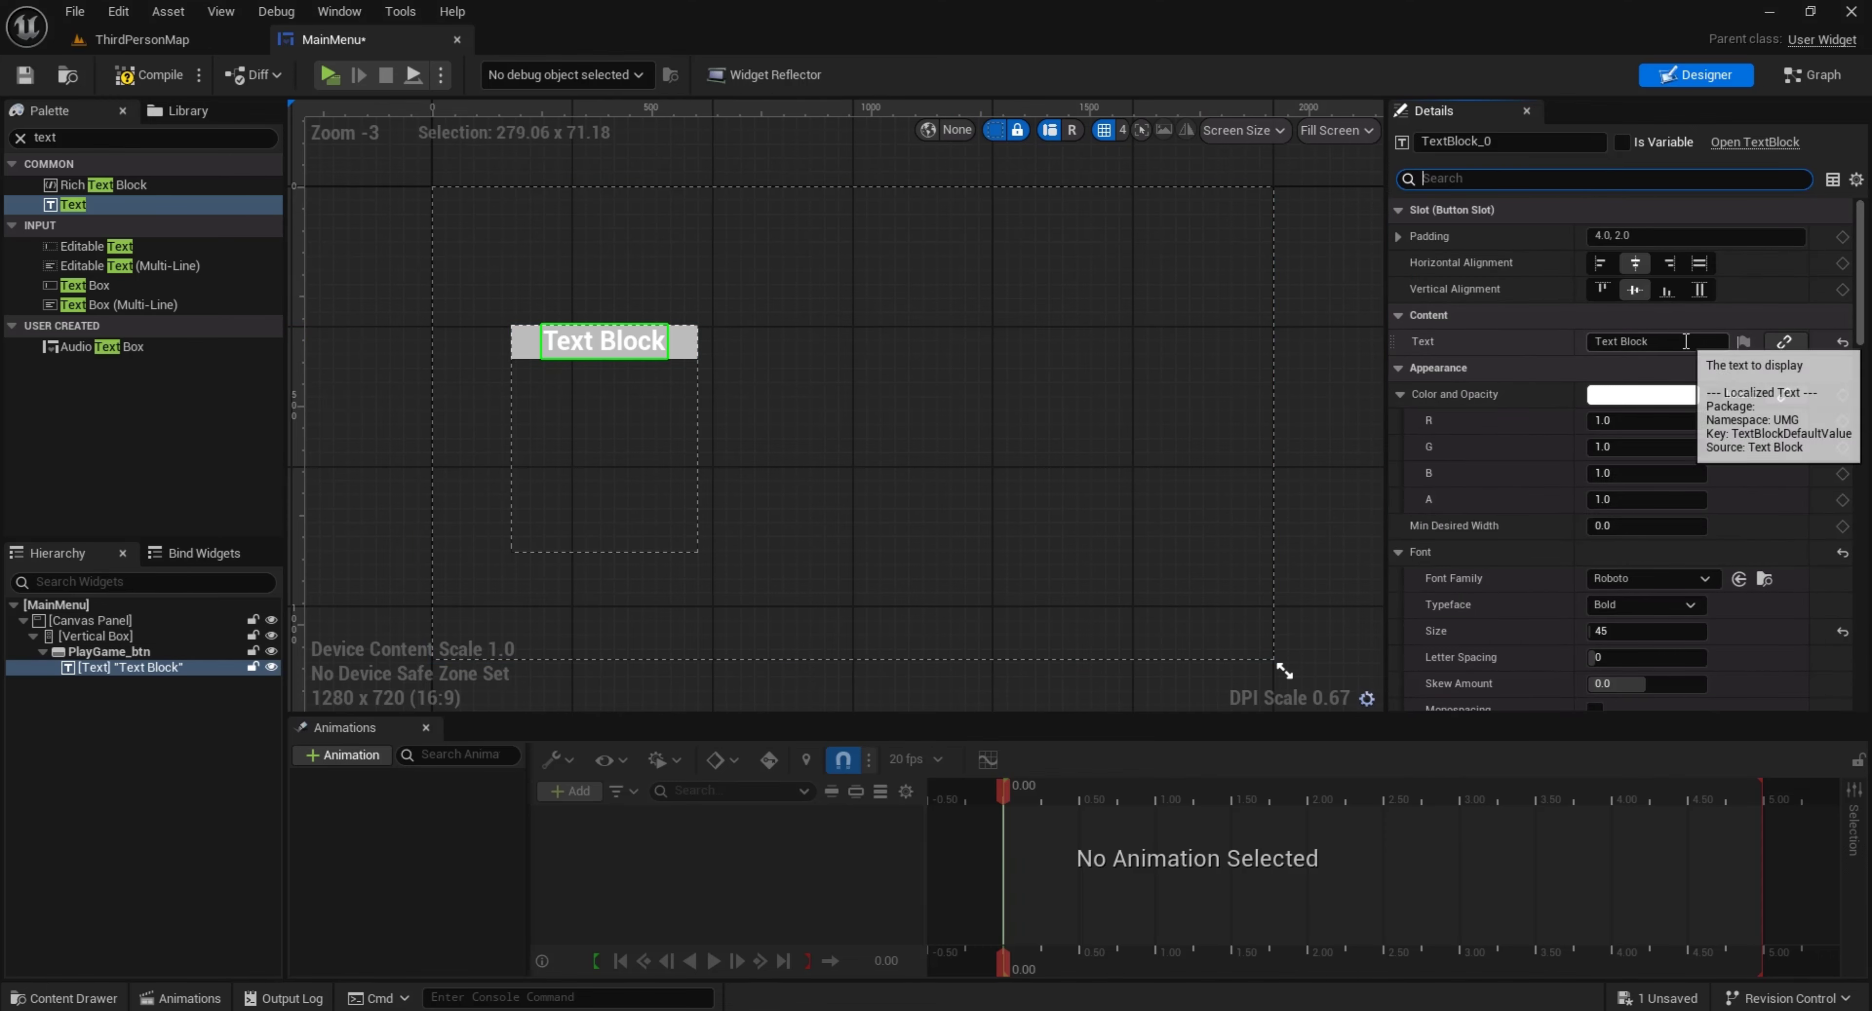
pyautogui.doubleClick(1634, 342)
pyautogui.write('Play')
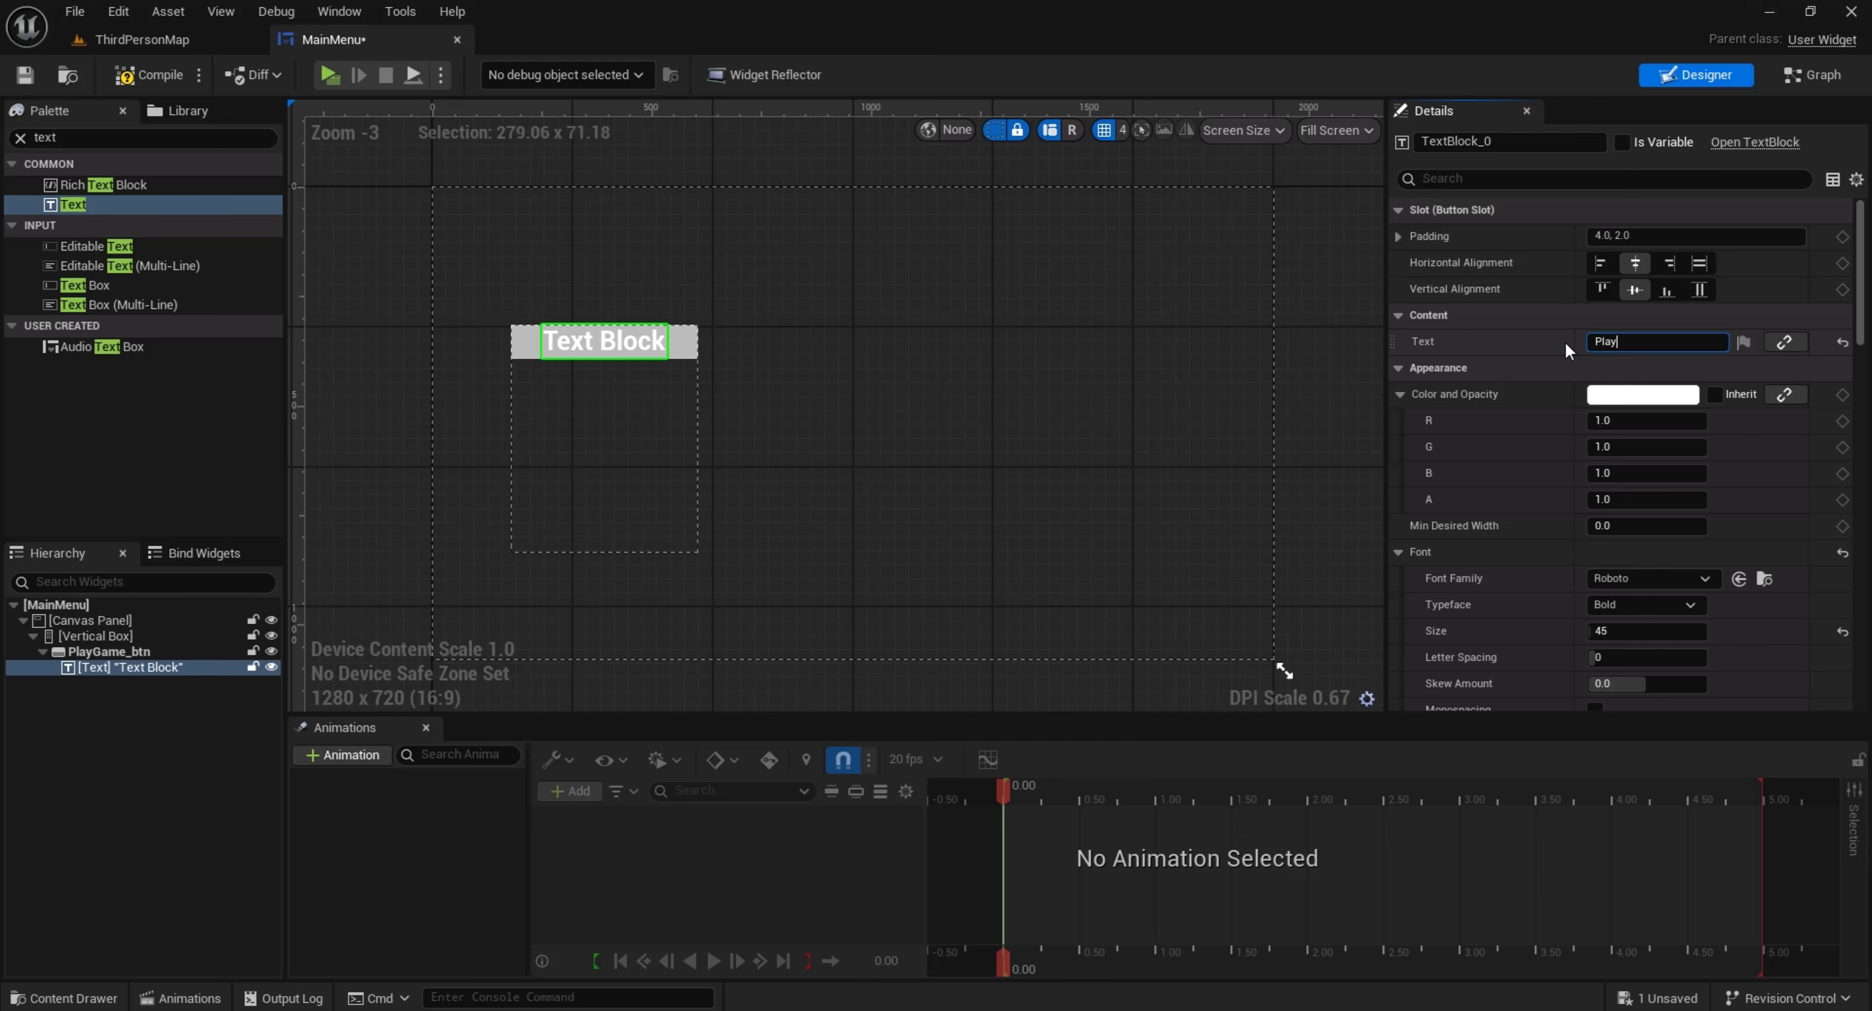
pyautogui.write('Game')
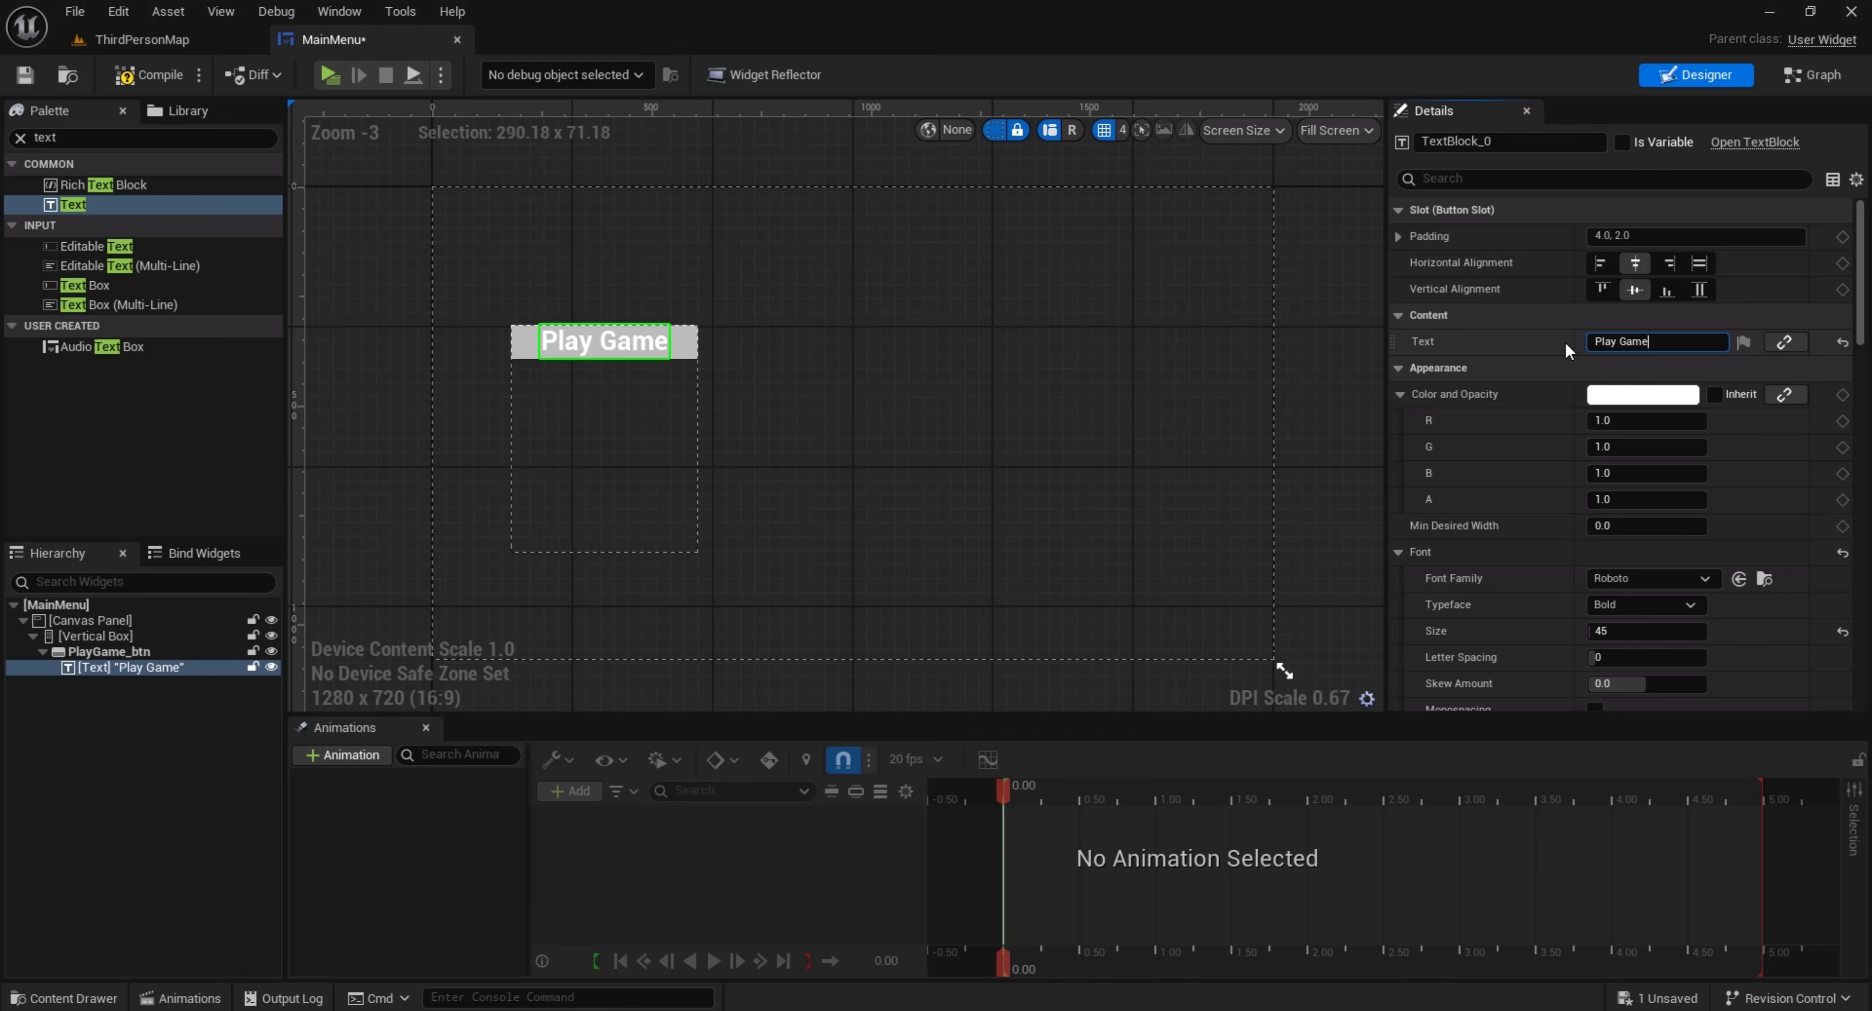
# Make PlayGame_btn's background transparent by setting its Background Color alpha to 0
pyautogui.click(687, 346)
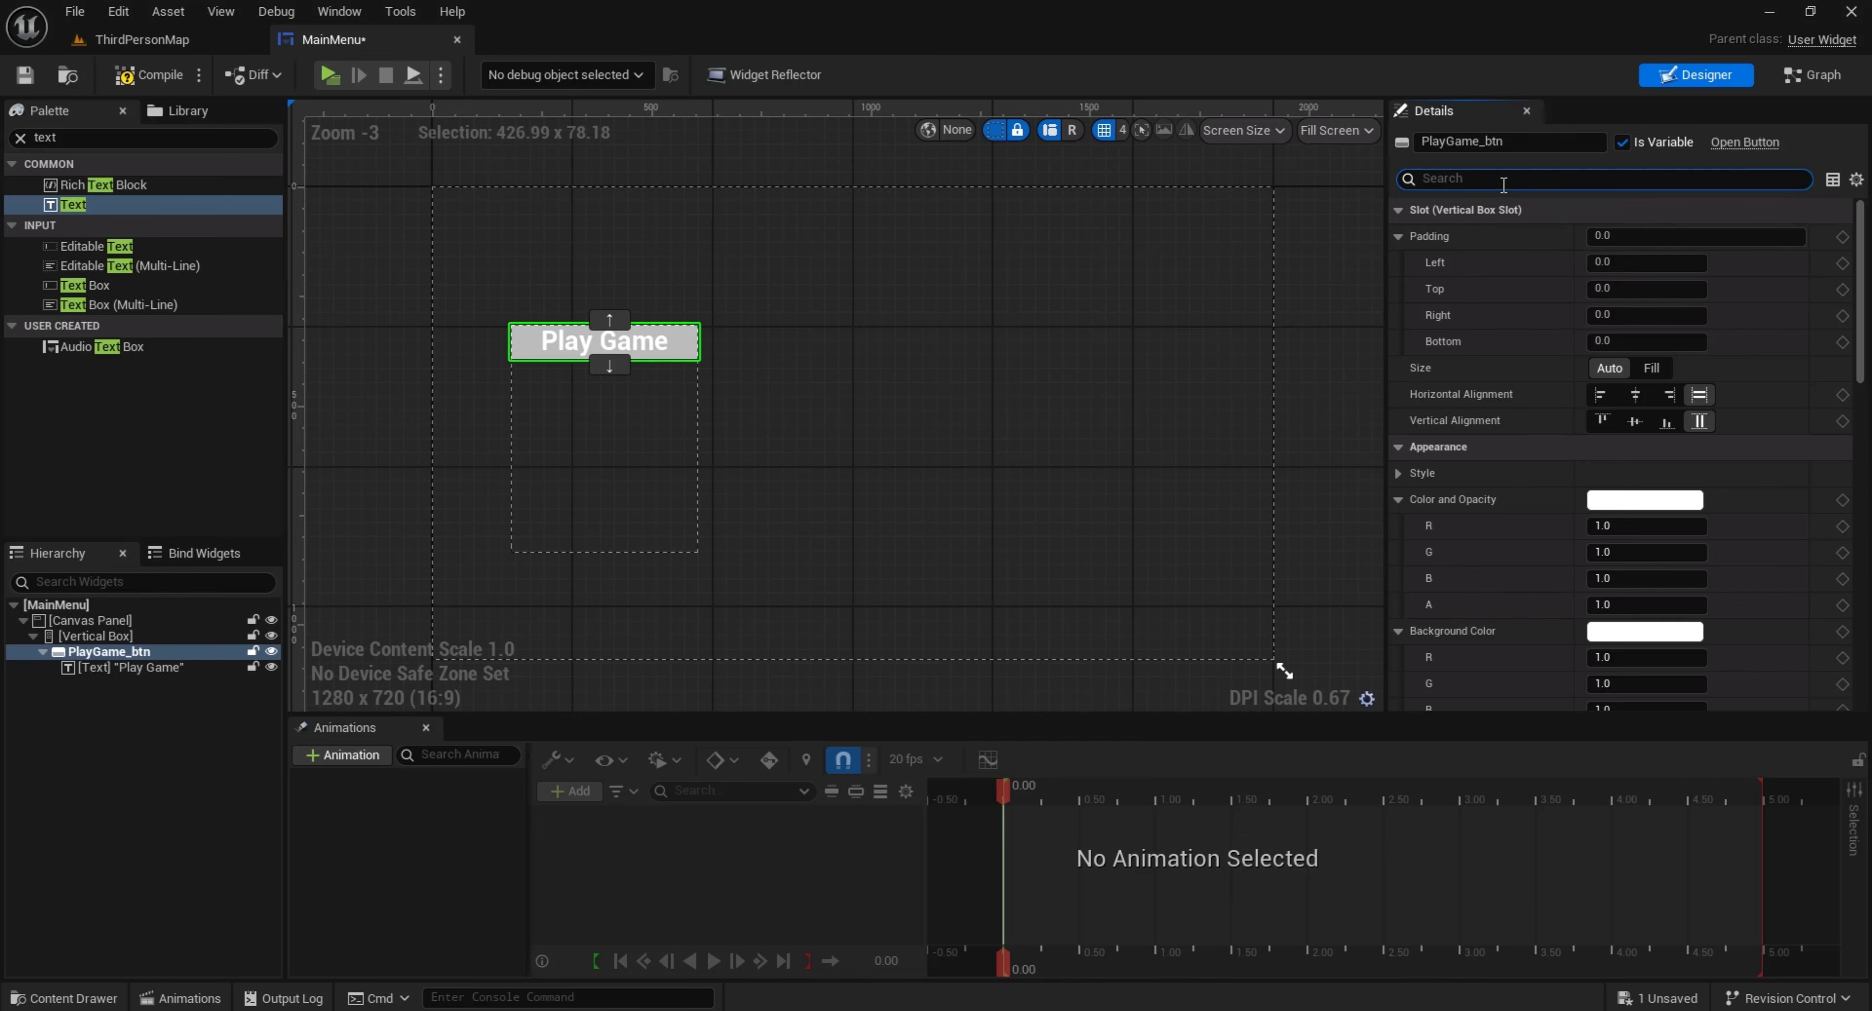
pyautogui.write('back')
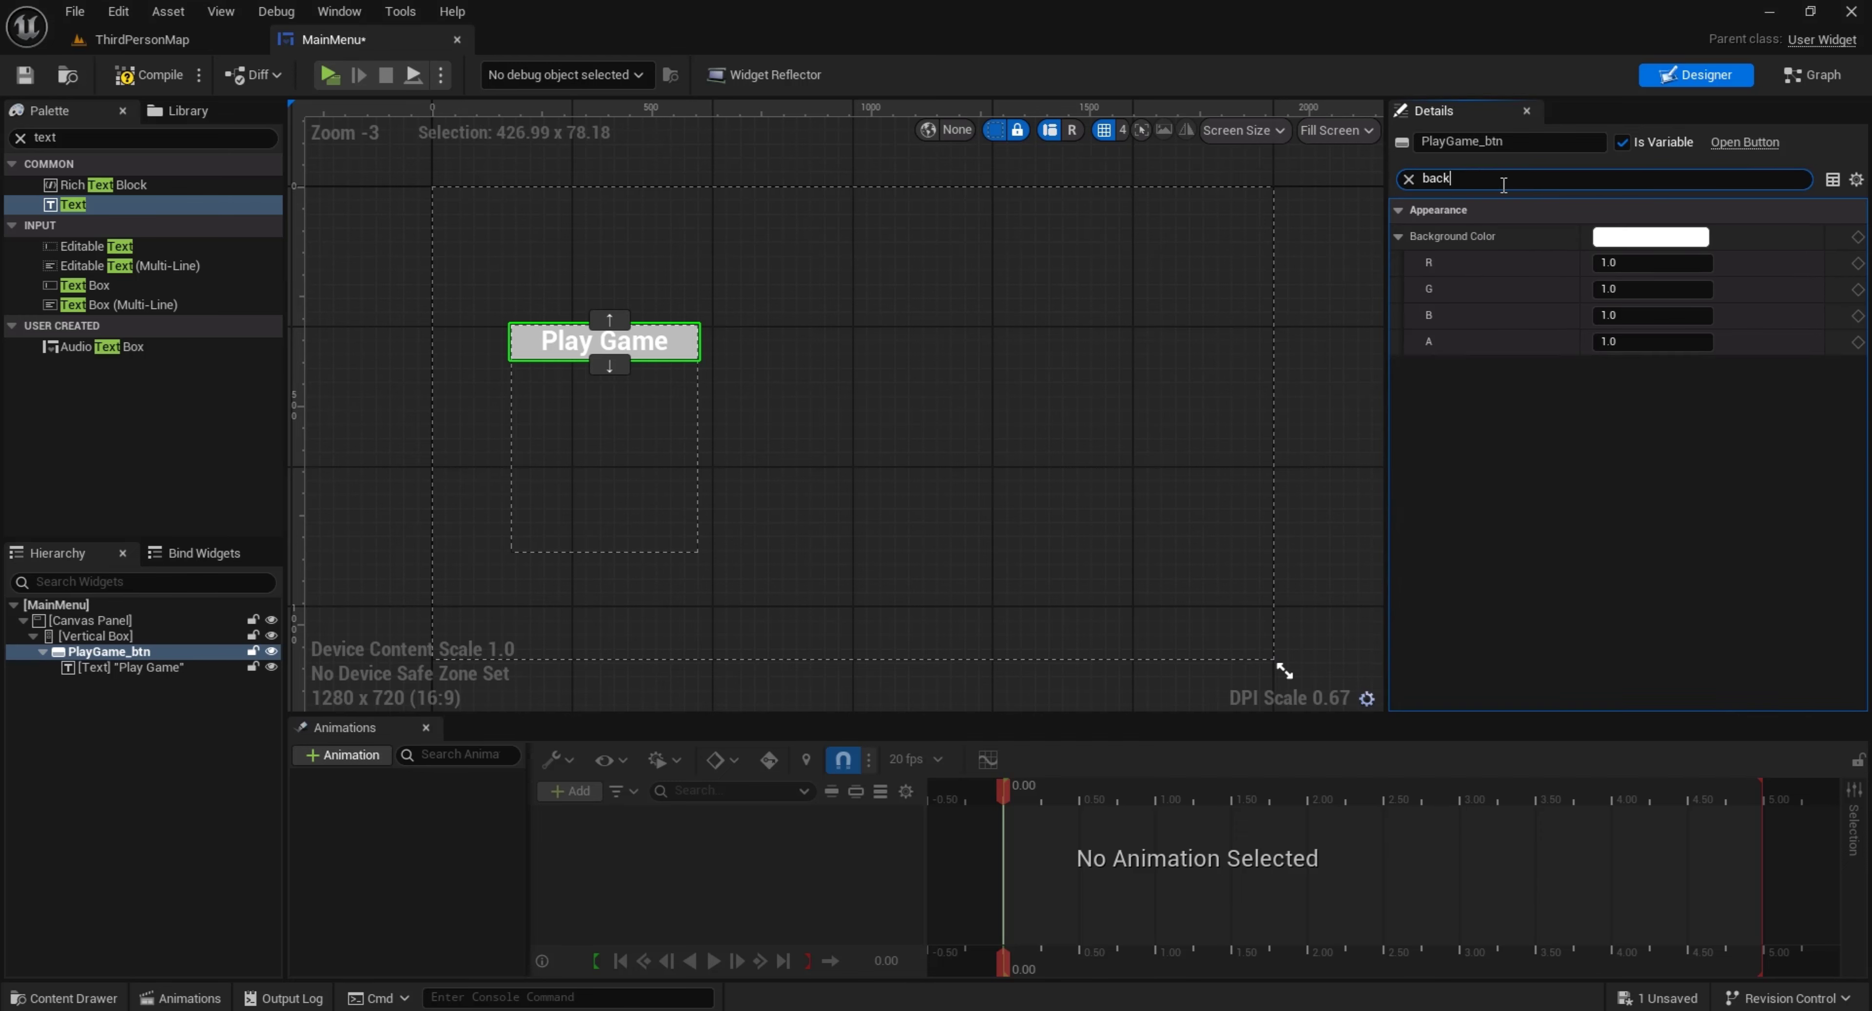
pyautogui.click(1617, 238)
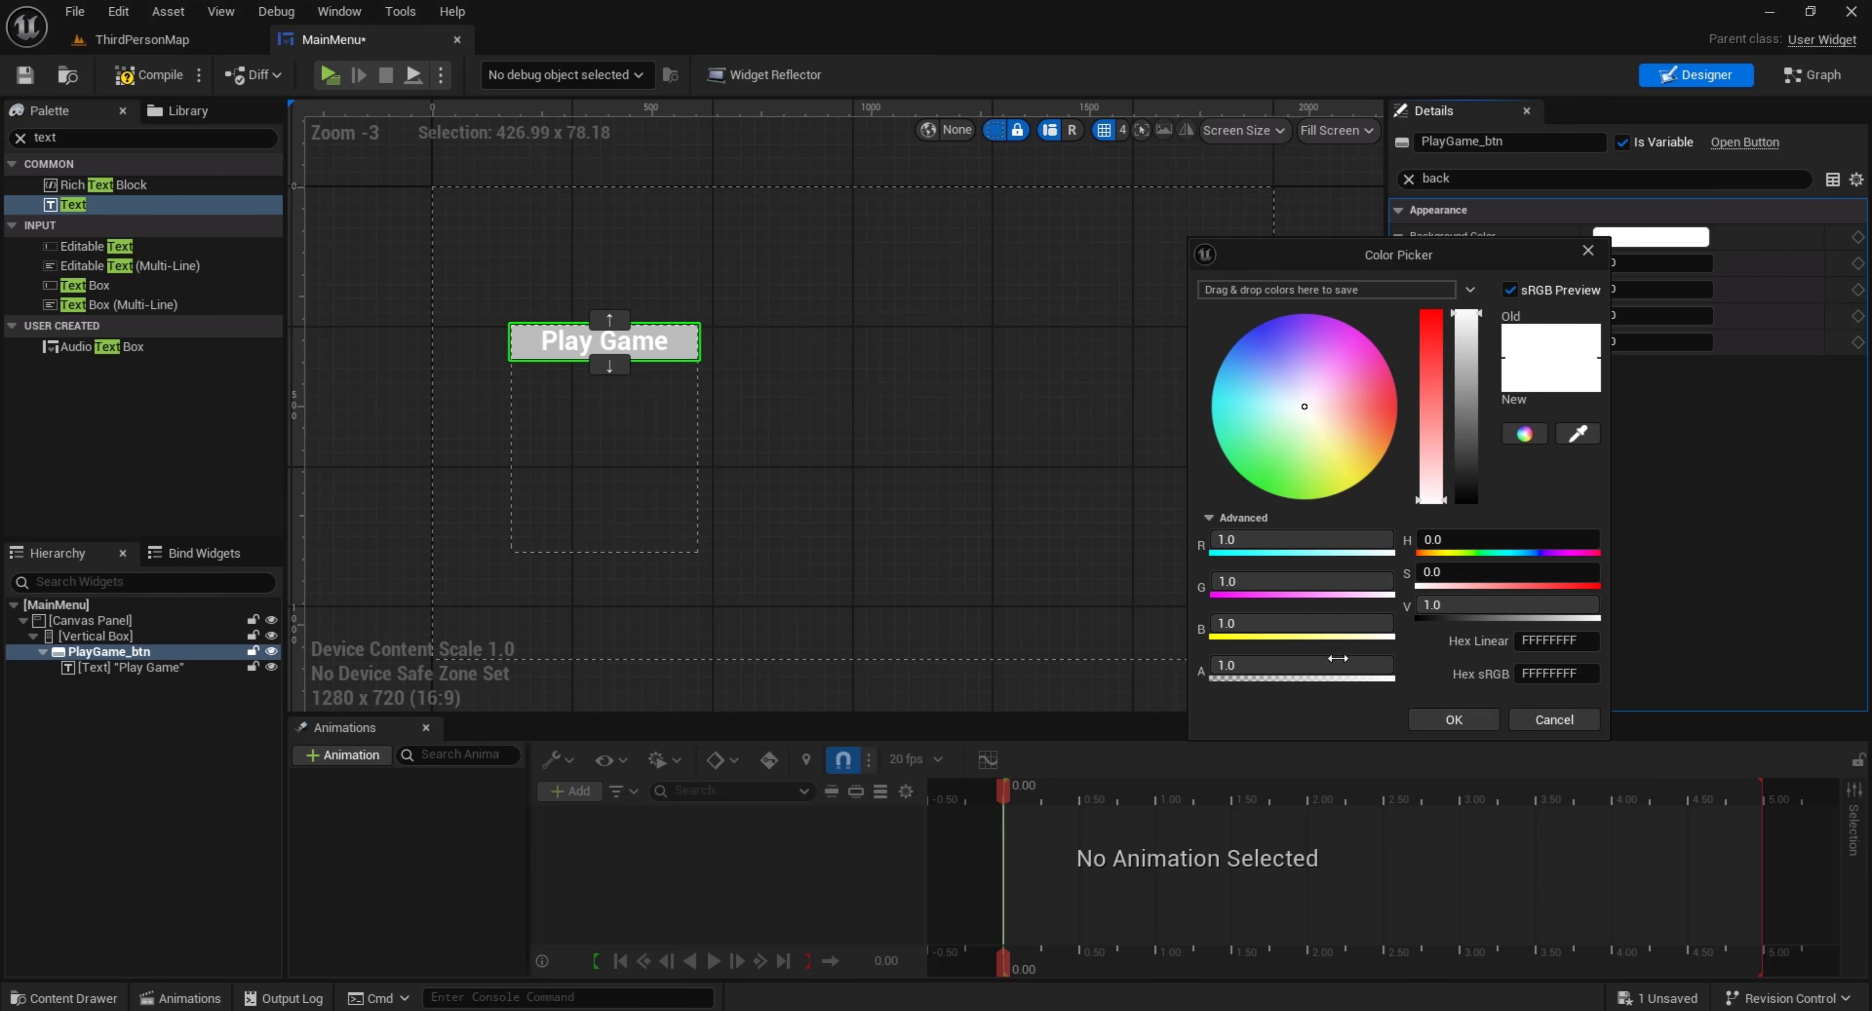
pyautogui.moveTo(1338, 658); pyautogui.dragTo(1221, 659)
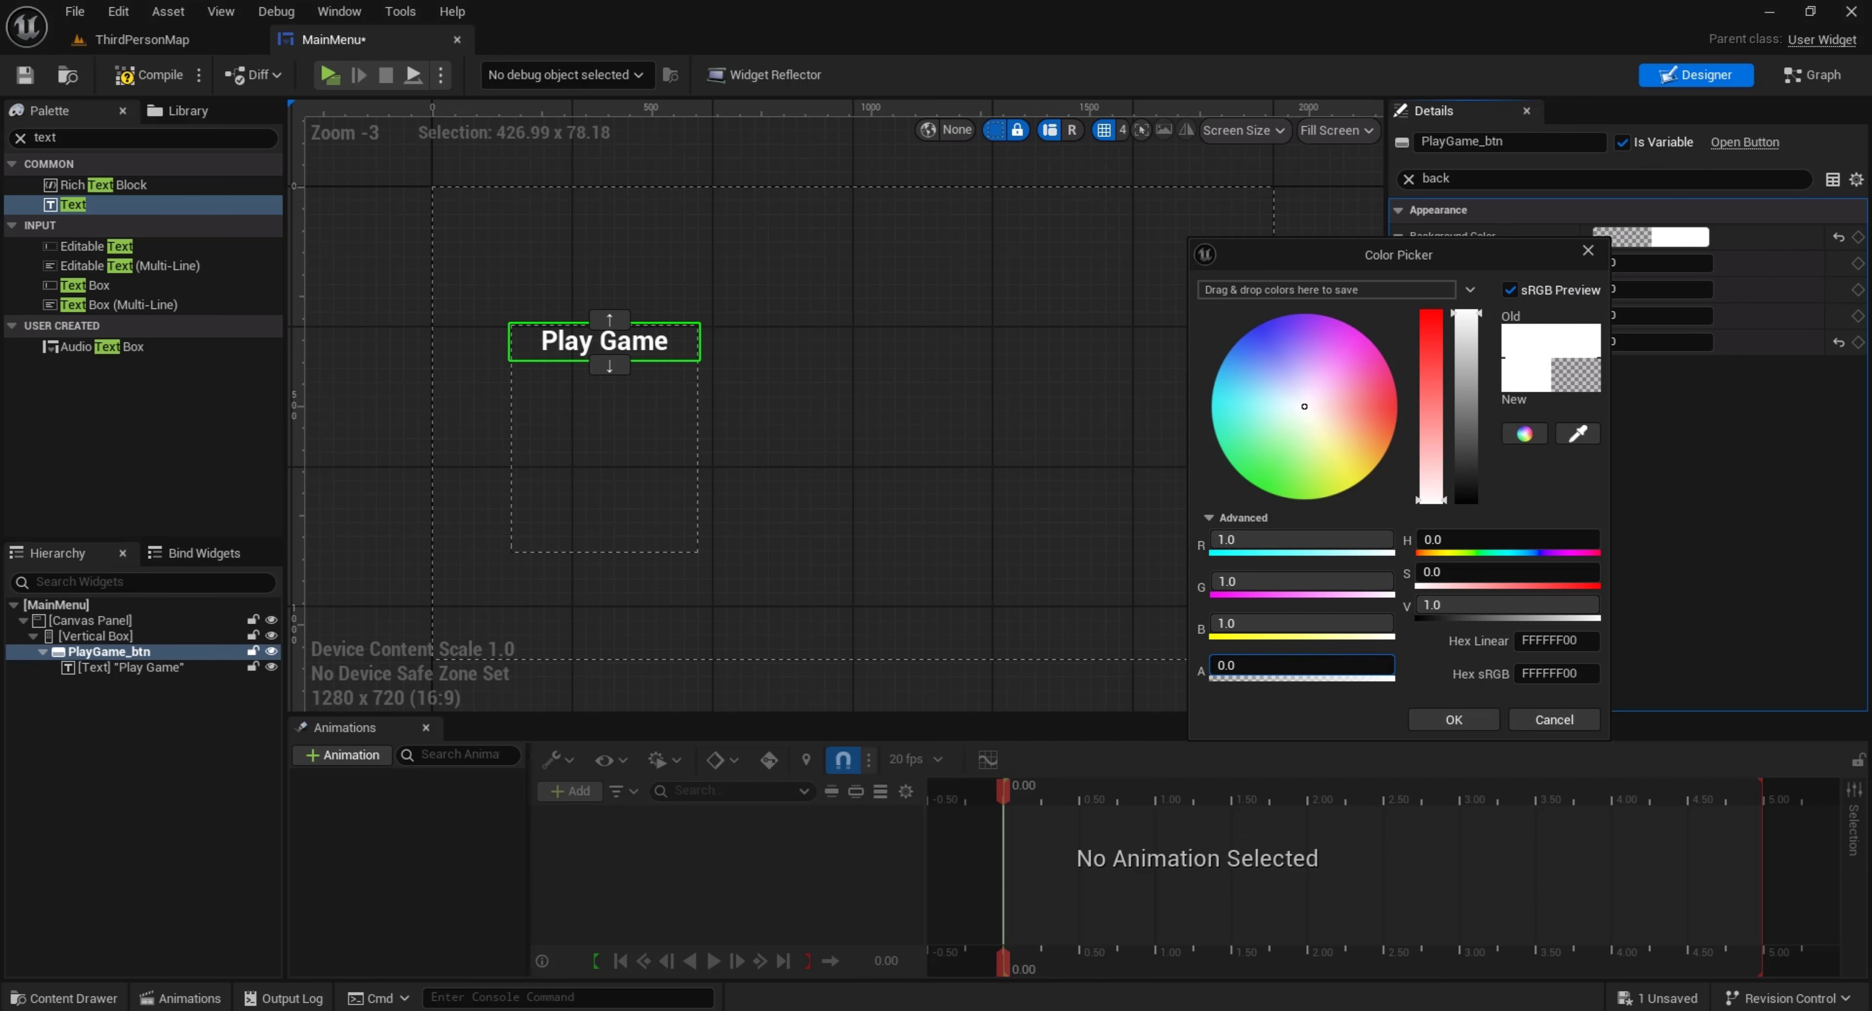
pyautogui.click(1423, 719)
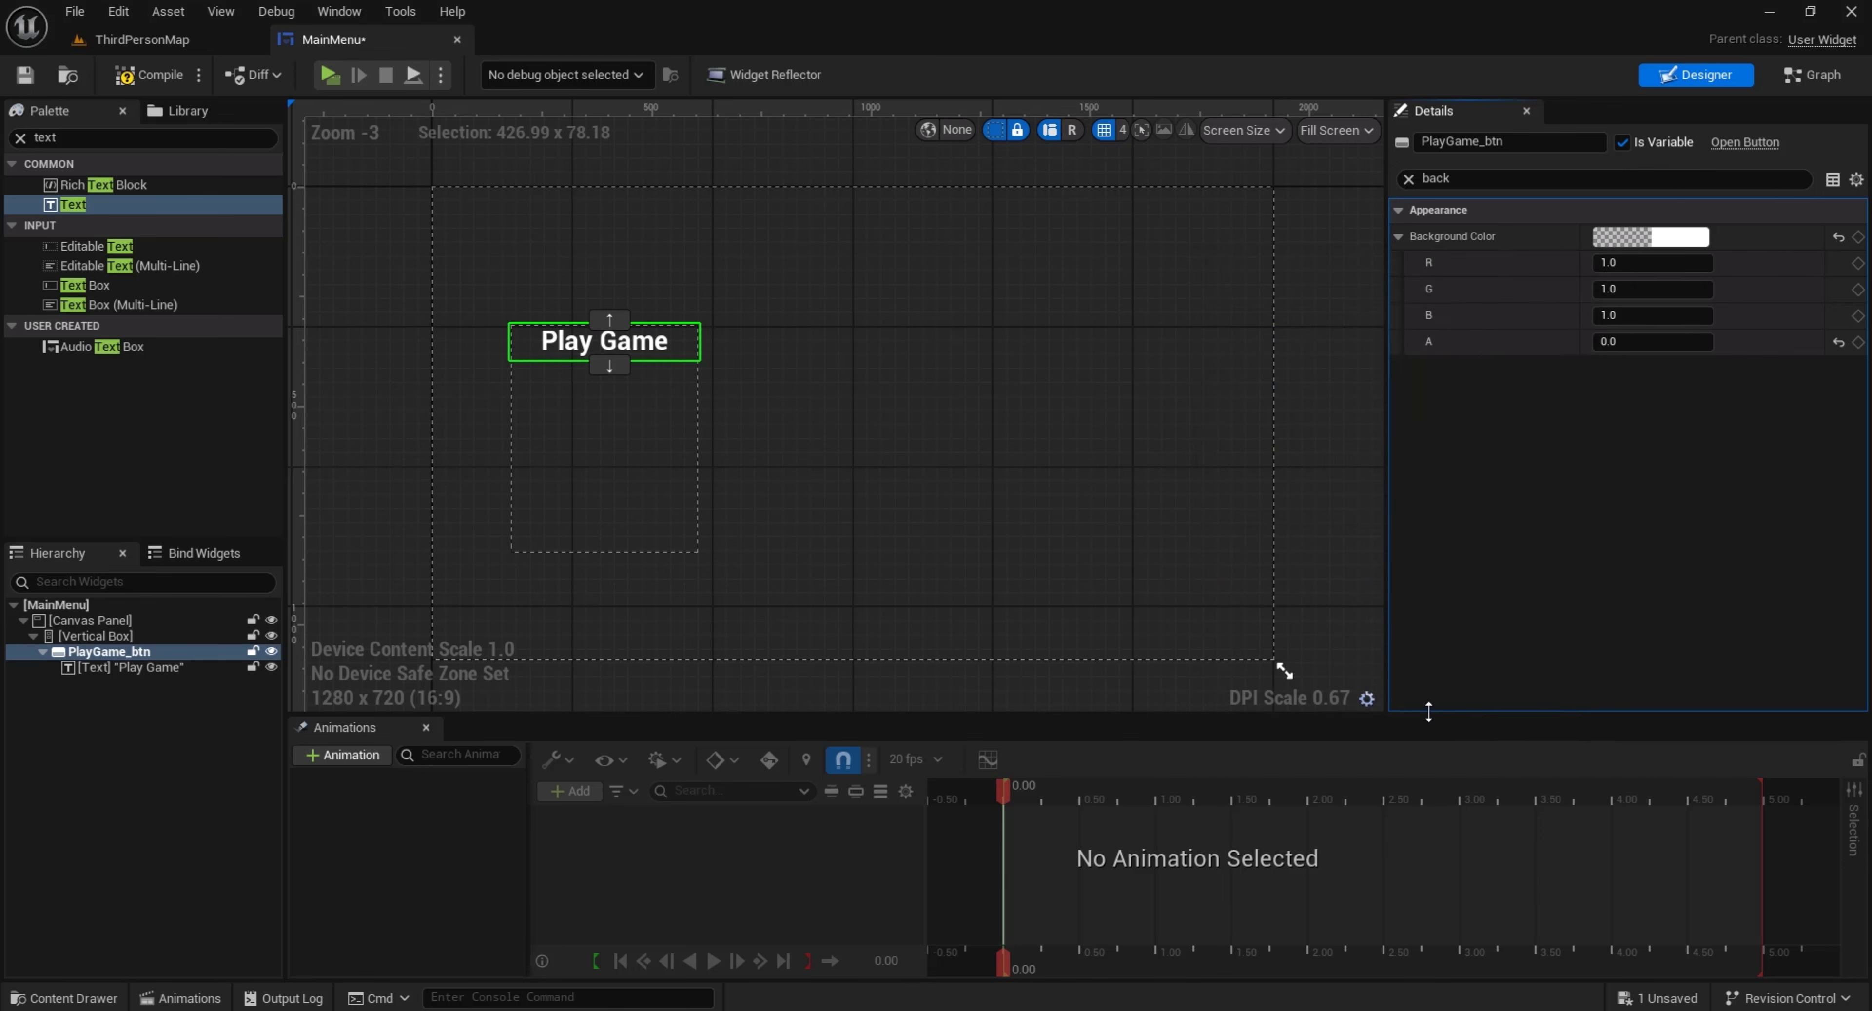
pyautogui.click(1408, 179)
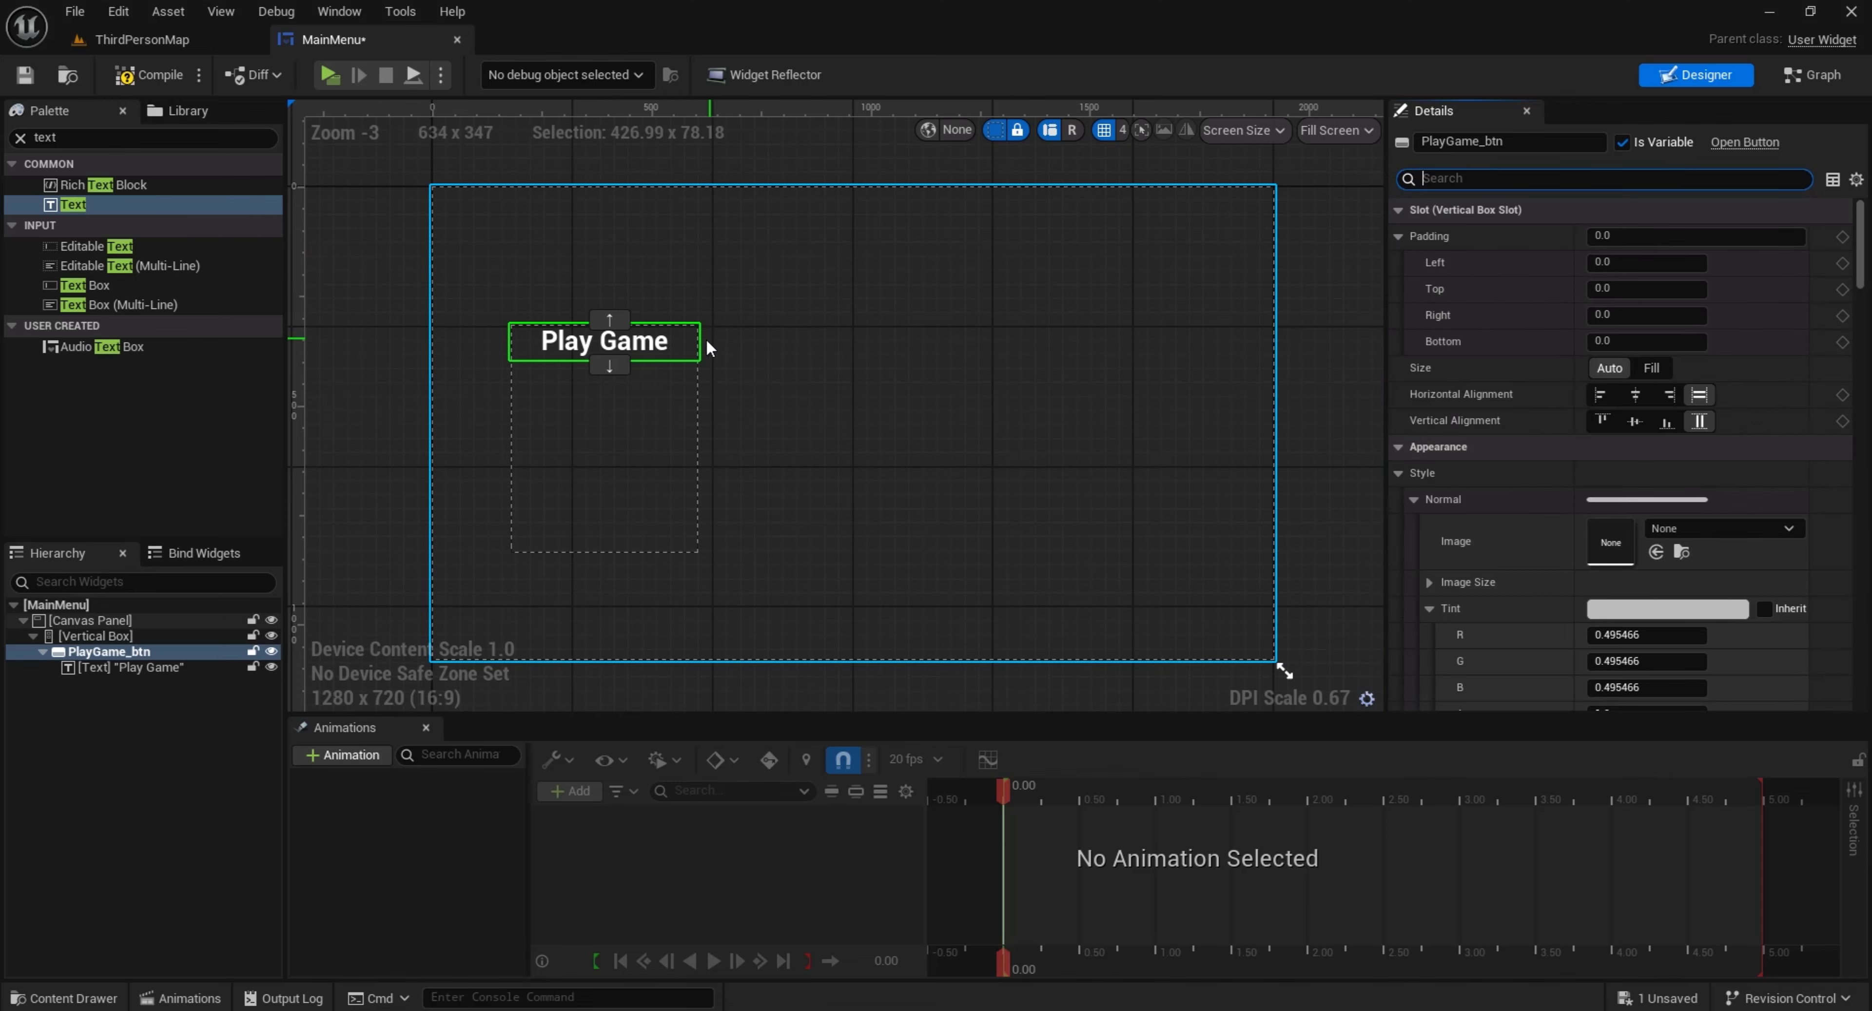
# Paste three copies of PlayGame_btn into the Vertical Box
pyautogui.click(102, 636)
pyautogui.hotkey('ctrl', 'v')
pyautogui.click(102, 636)
pyautogui.hotkey('ctrl', 'v')
pyautogui.click(102, 637)
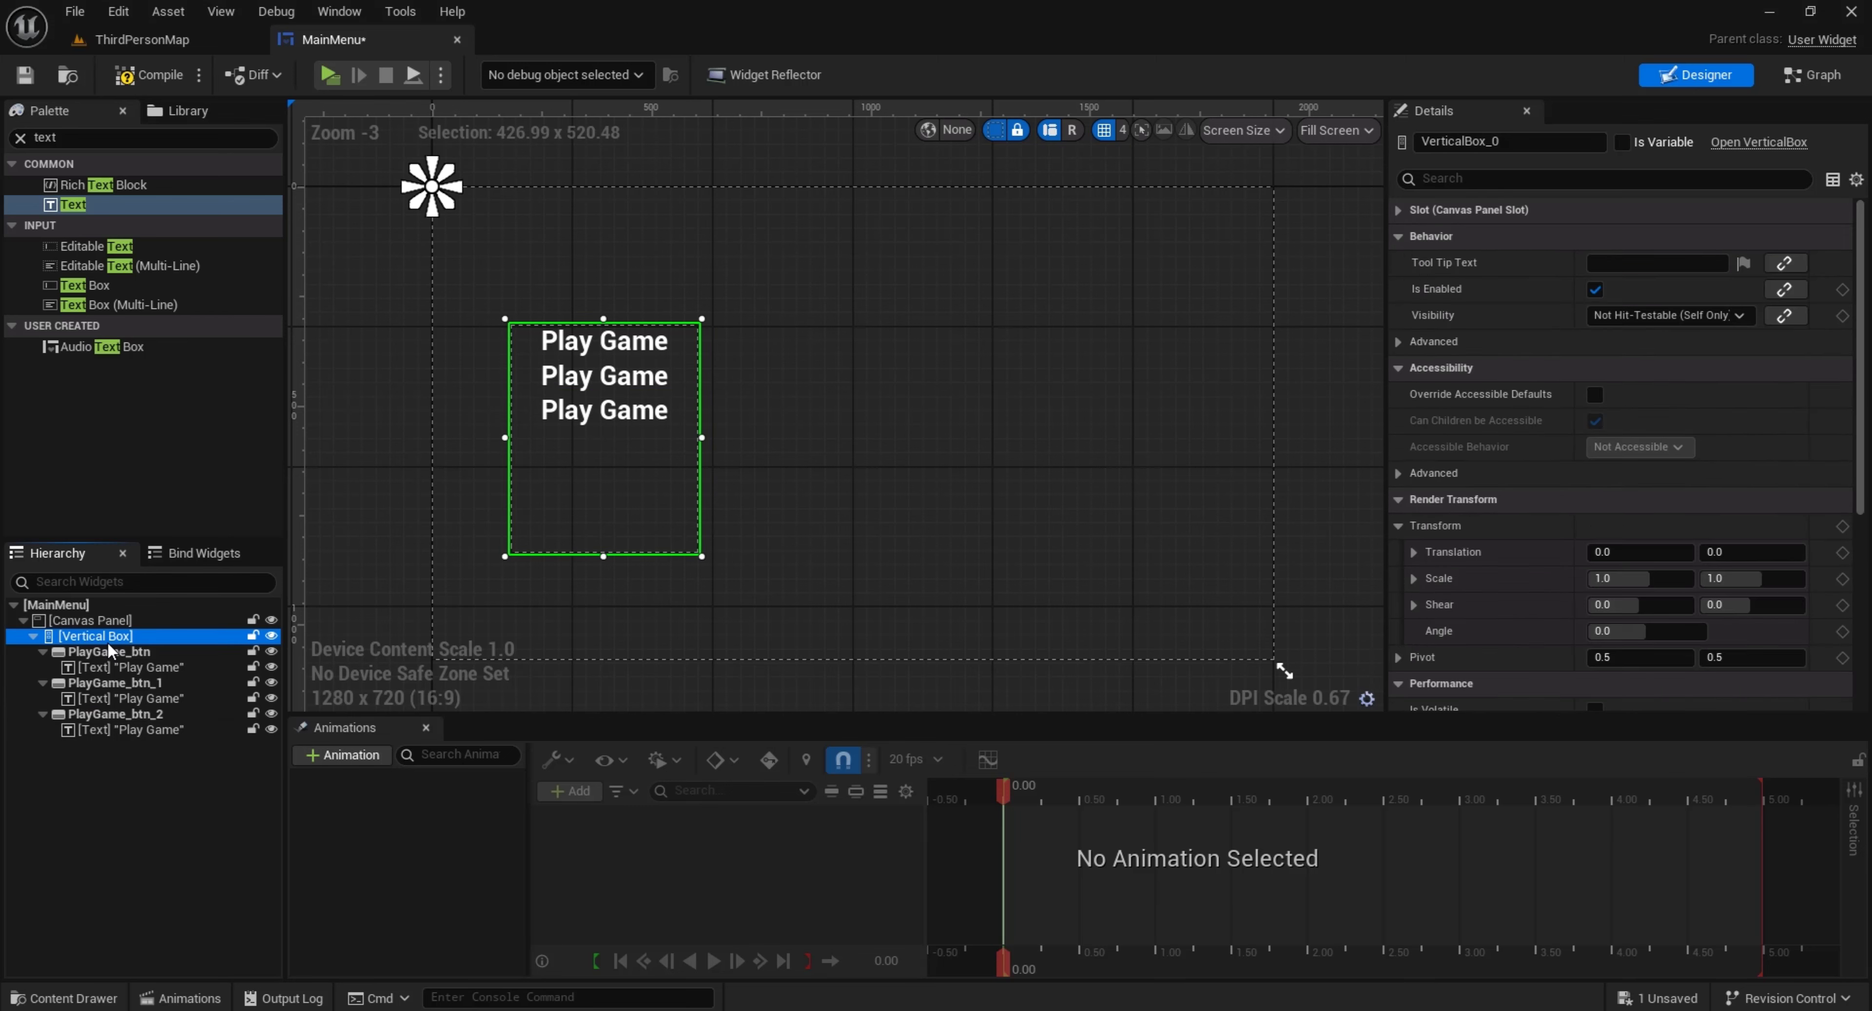
pyautogui.hotkey('ctrl', 'v')
# Change the fourth button's text to "Quit Game" and the third button's text to "Credits"
pyautogui.click(582, 445)
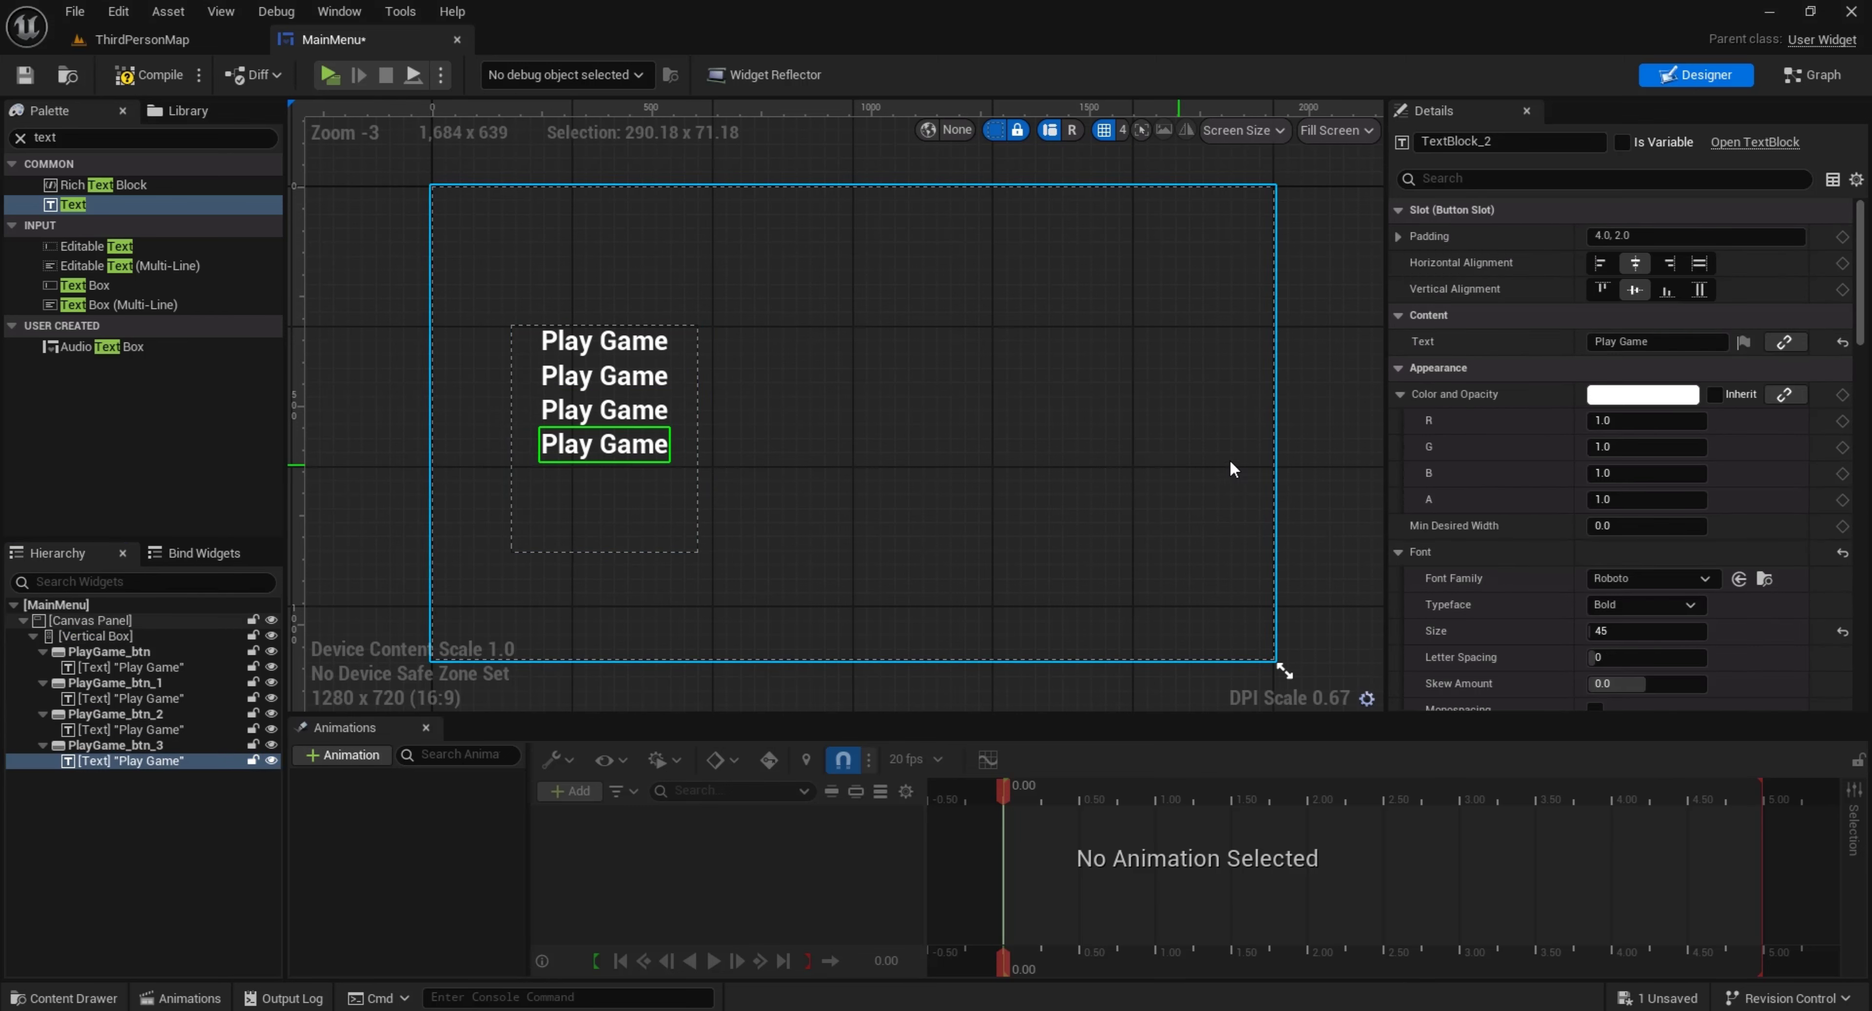
pyautogui.doubleClick(1615, 342)
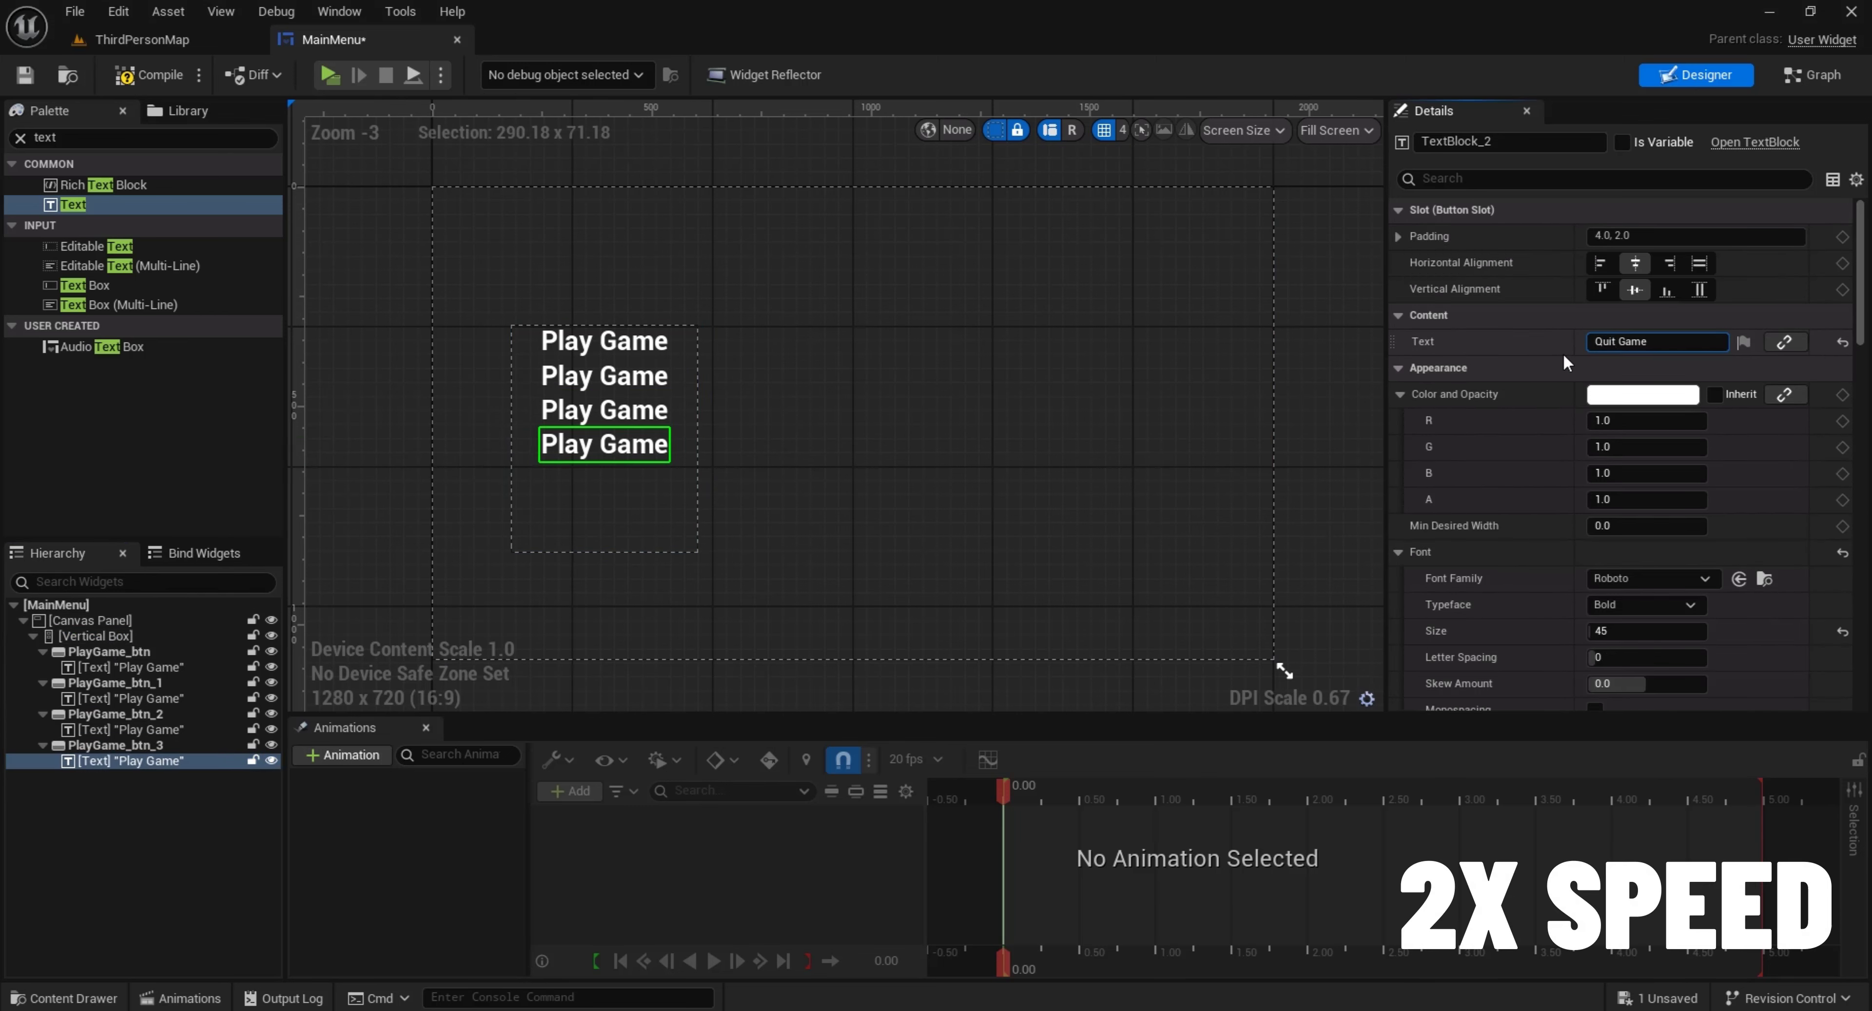
pyautogui.press('Return')
pyautogui.click(603, 410)
pyautogui.click(1621, 341)
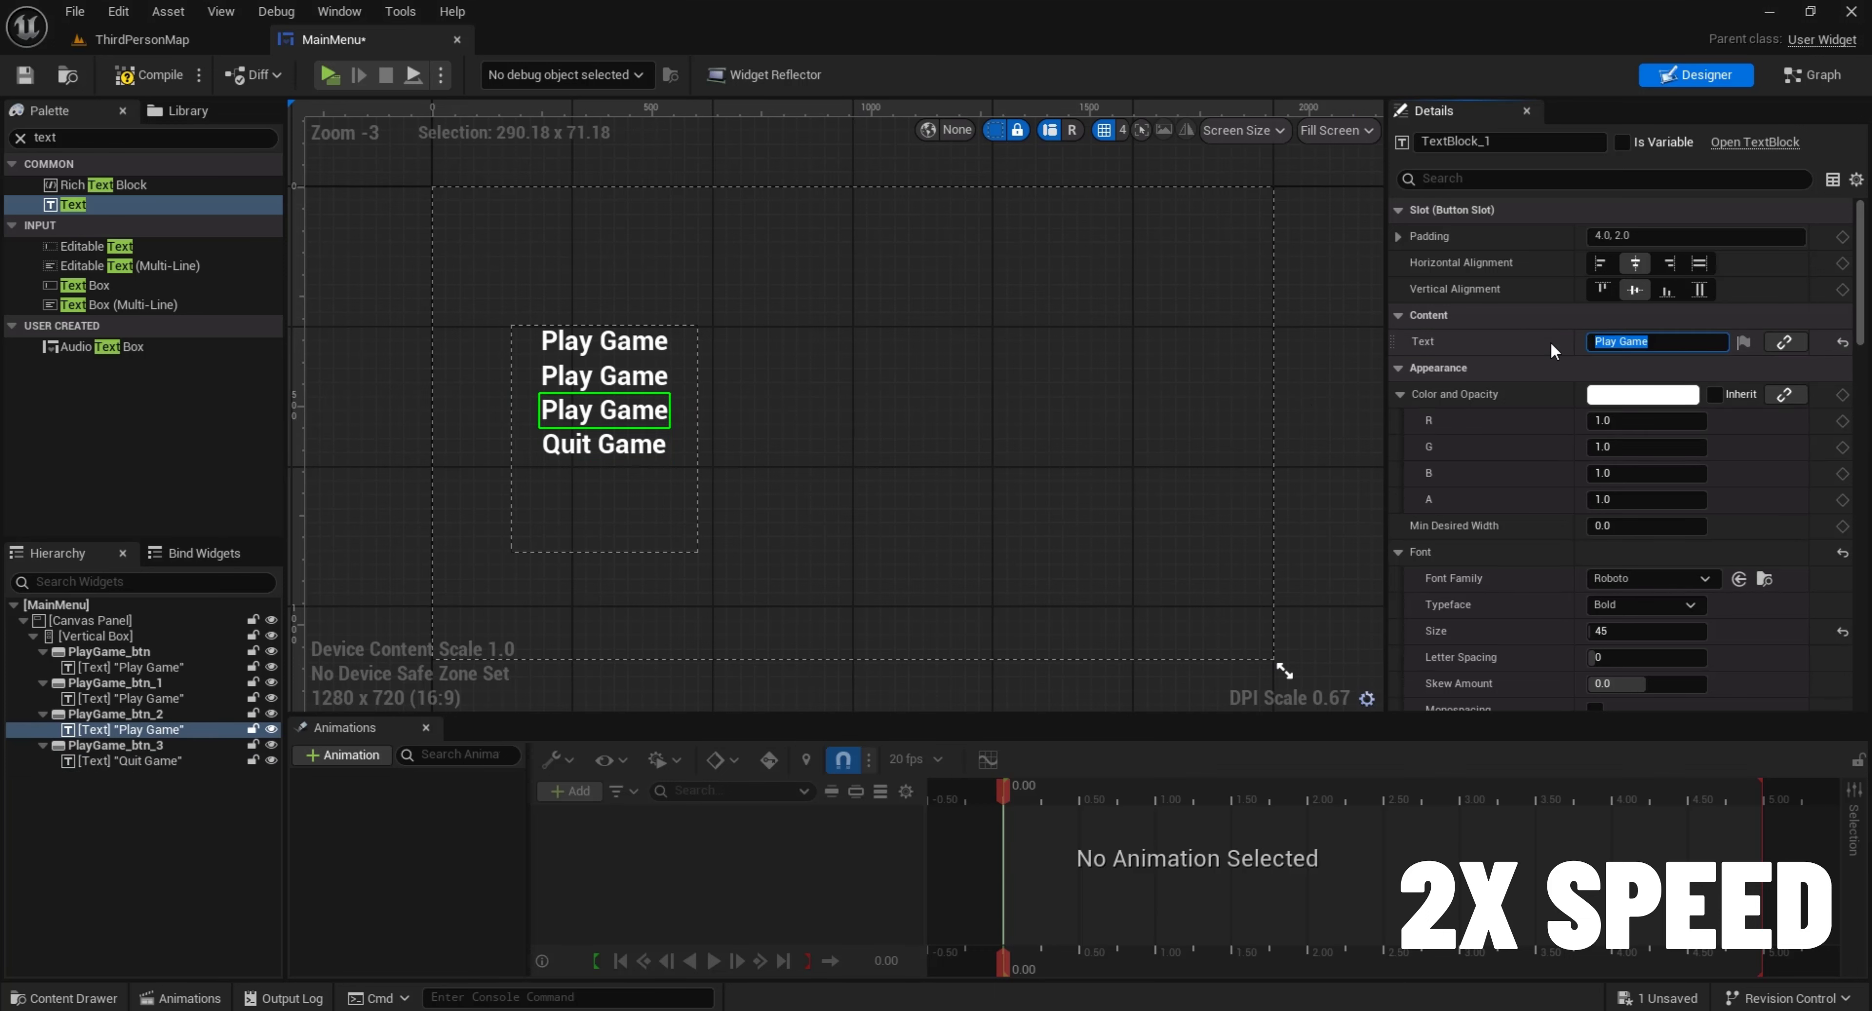
pyautogui.write('Credits')
pyautogui.press('Return')
# Change the second button's text to "Options" with a capital O
pyautogui.click(130, 698)
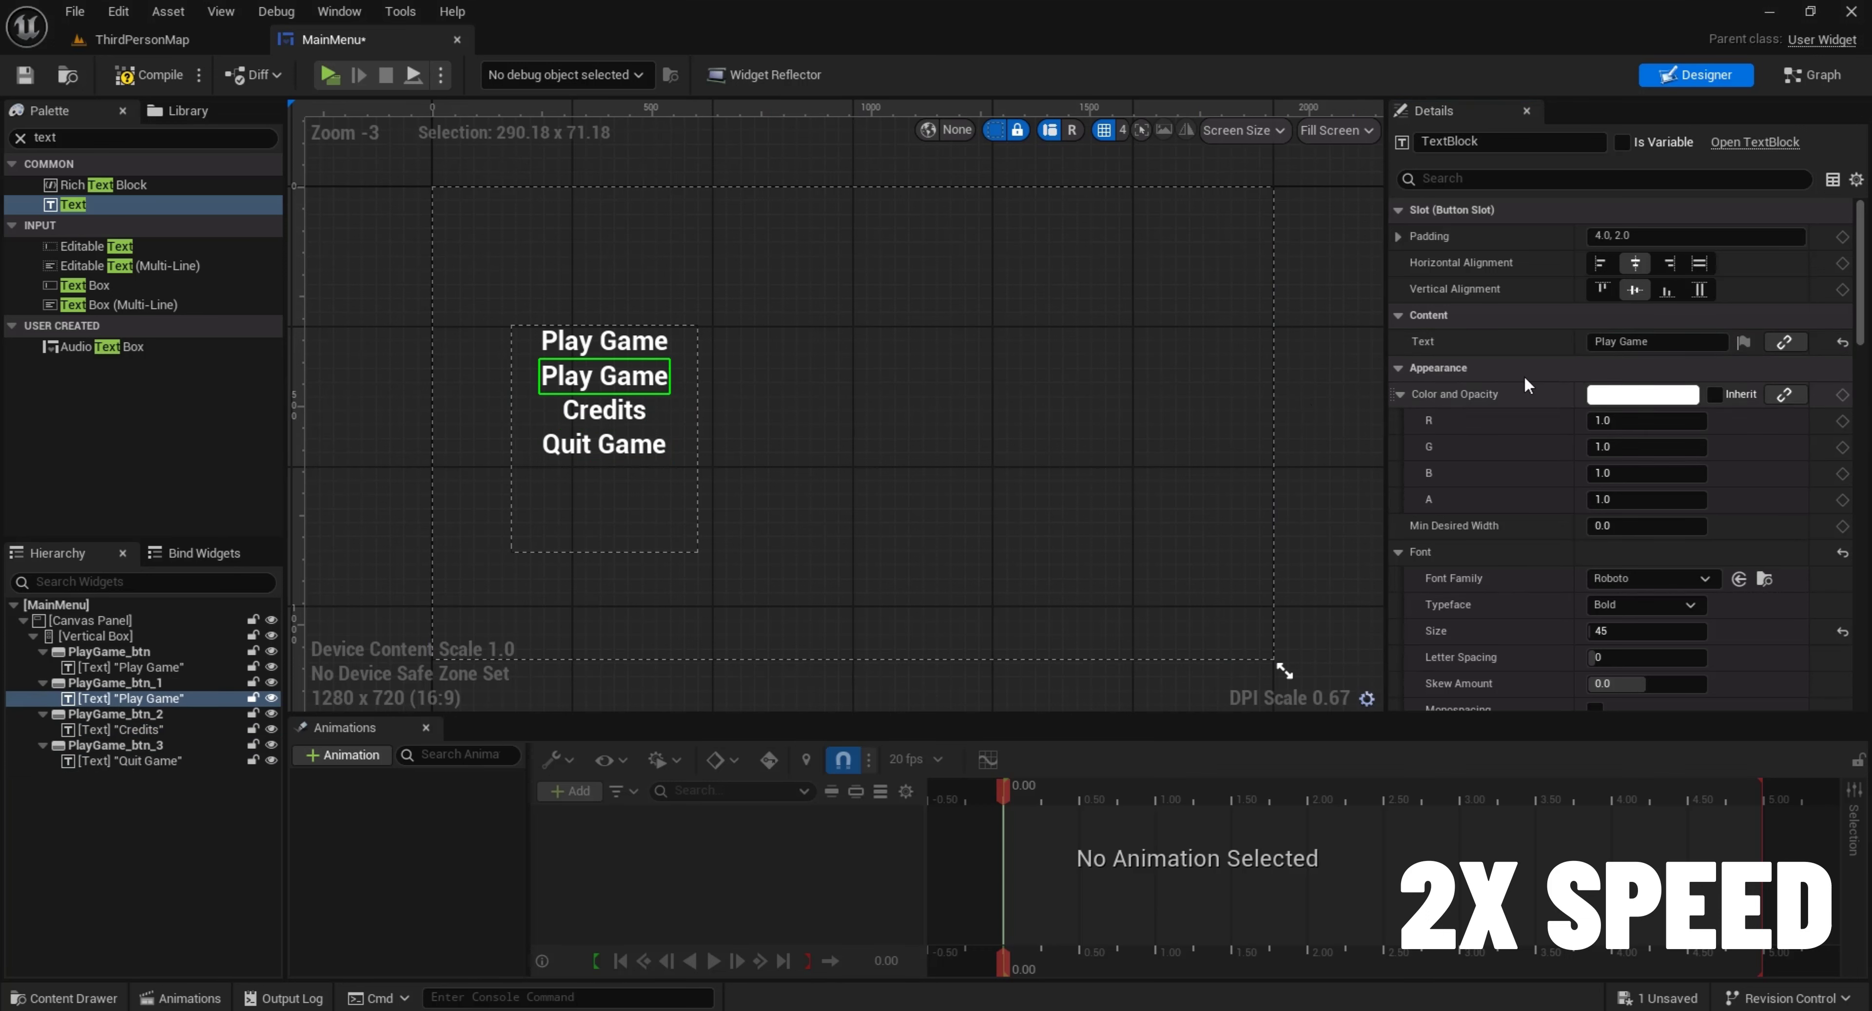
pyautogui.click(1621, 341)
pyautogui.write('options')
pyautogui.press('Return')
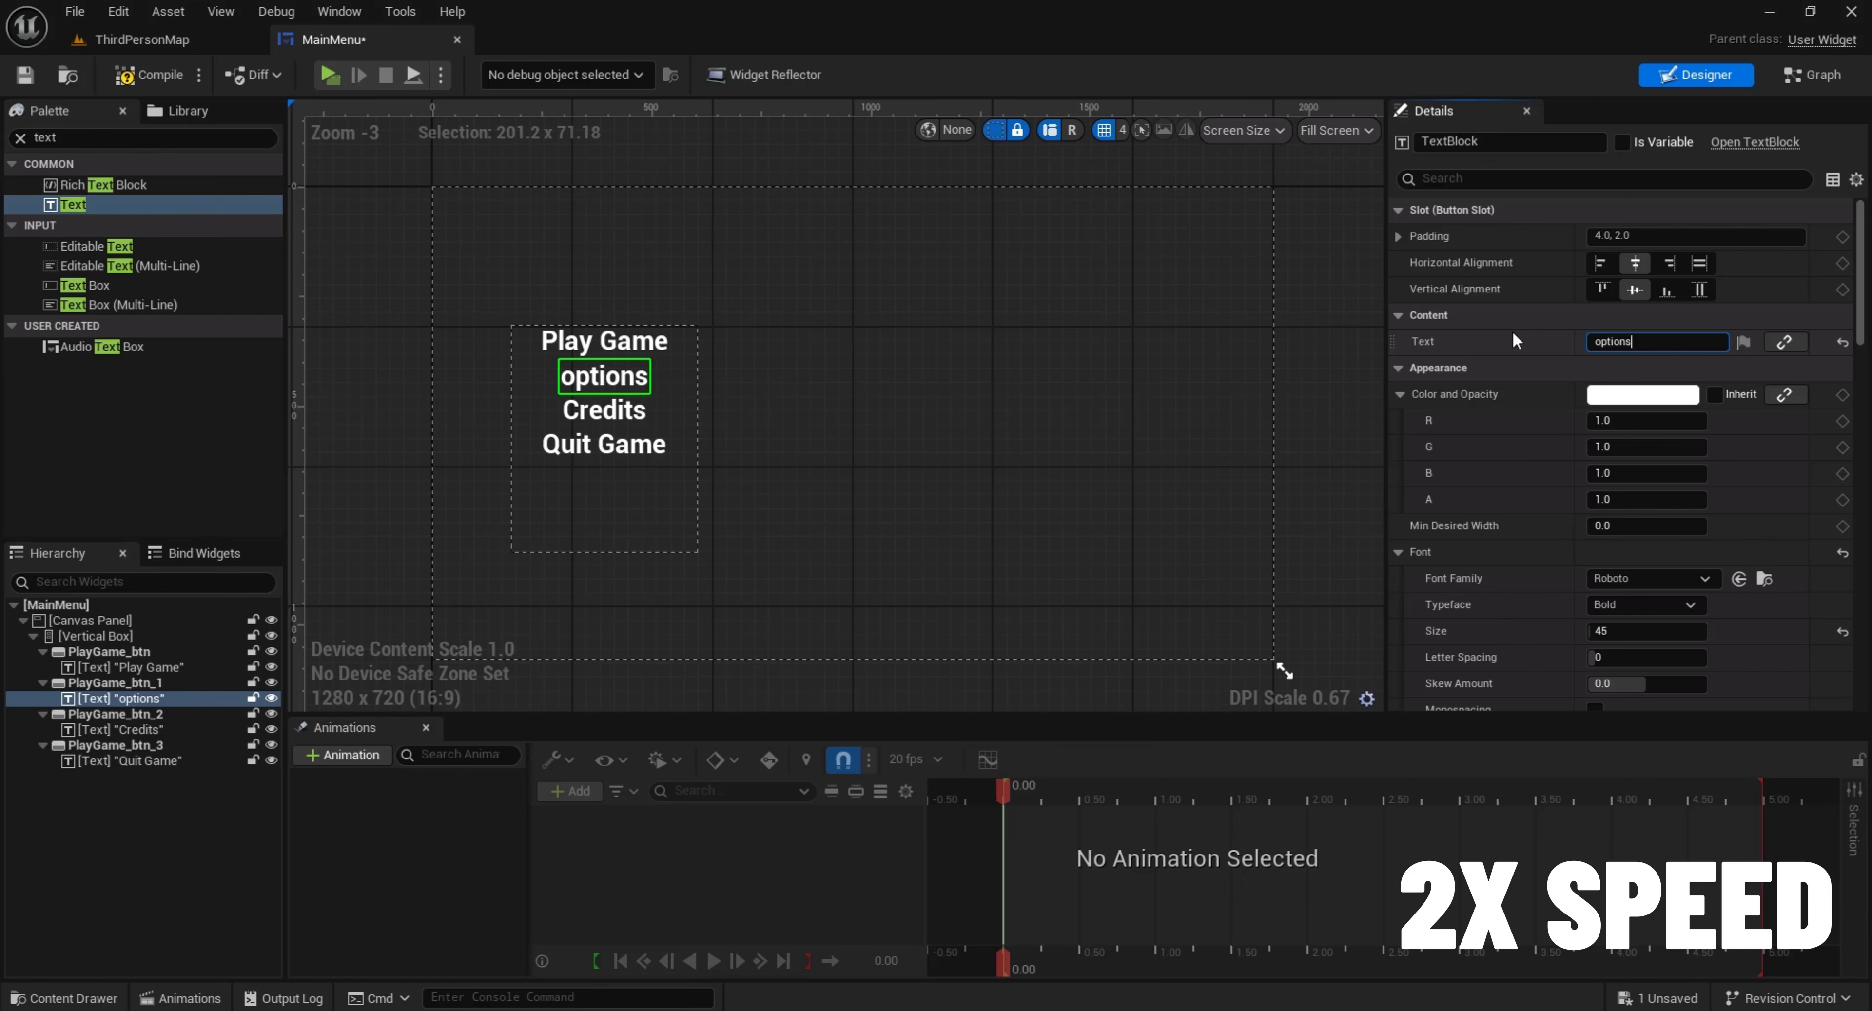
pyautogui.press('Home')
pyautogui.press('Delete')
pyautogui.write('O')
pyautogui.press('Return')
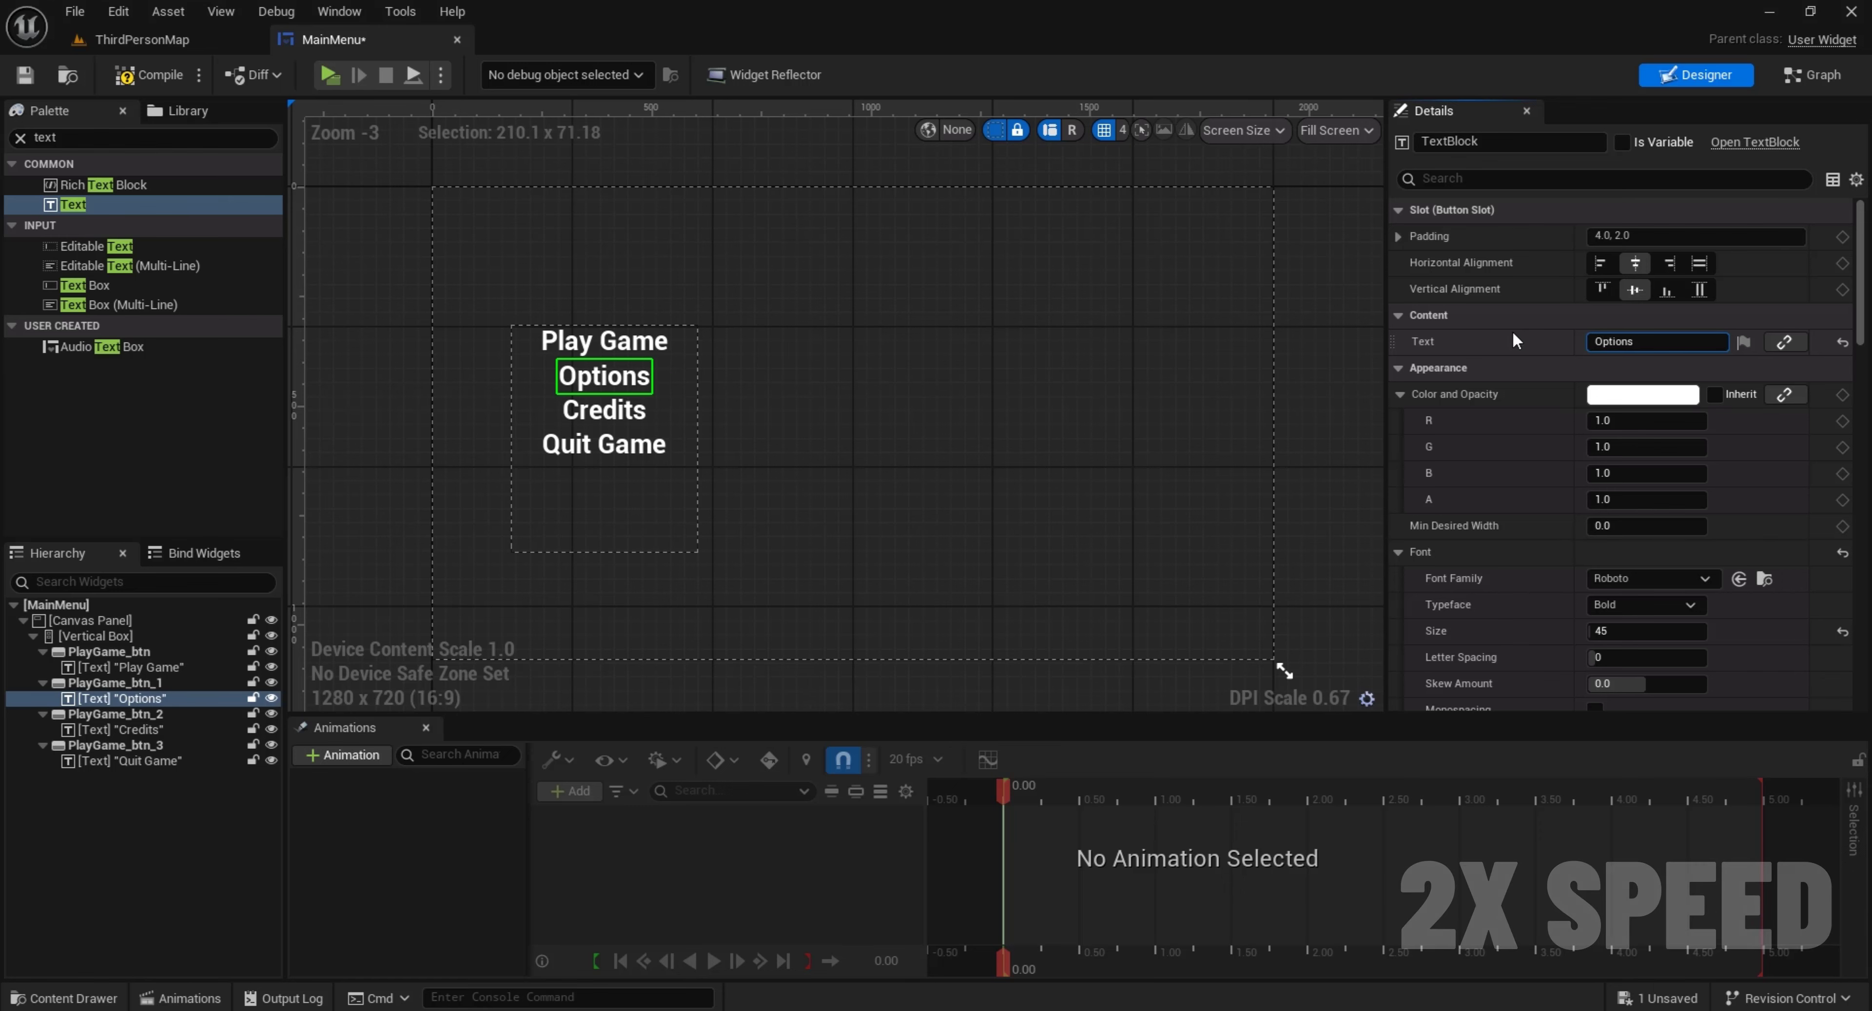
# Set the Horizontal Alignment of the Play Game, Options, Credits and Quit Game text blocks to left
pyautogui.click(600, 445)
pyautogui.keyDown('ctrl'); pyautogui.click(604, 410); pyautogui.keyUp('ctrl')
pyautogui.keyDown('ctrl'); pyautogui.click(604, 375); pyautogui.keyUp('ctrl')
pyautogui.keyDown('ctrl'); pyautogui.click(640, 341); pyautogui.keyUp('ctrl')
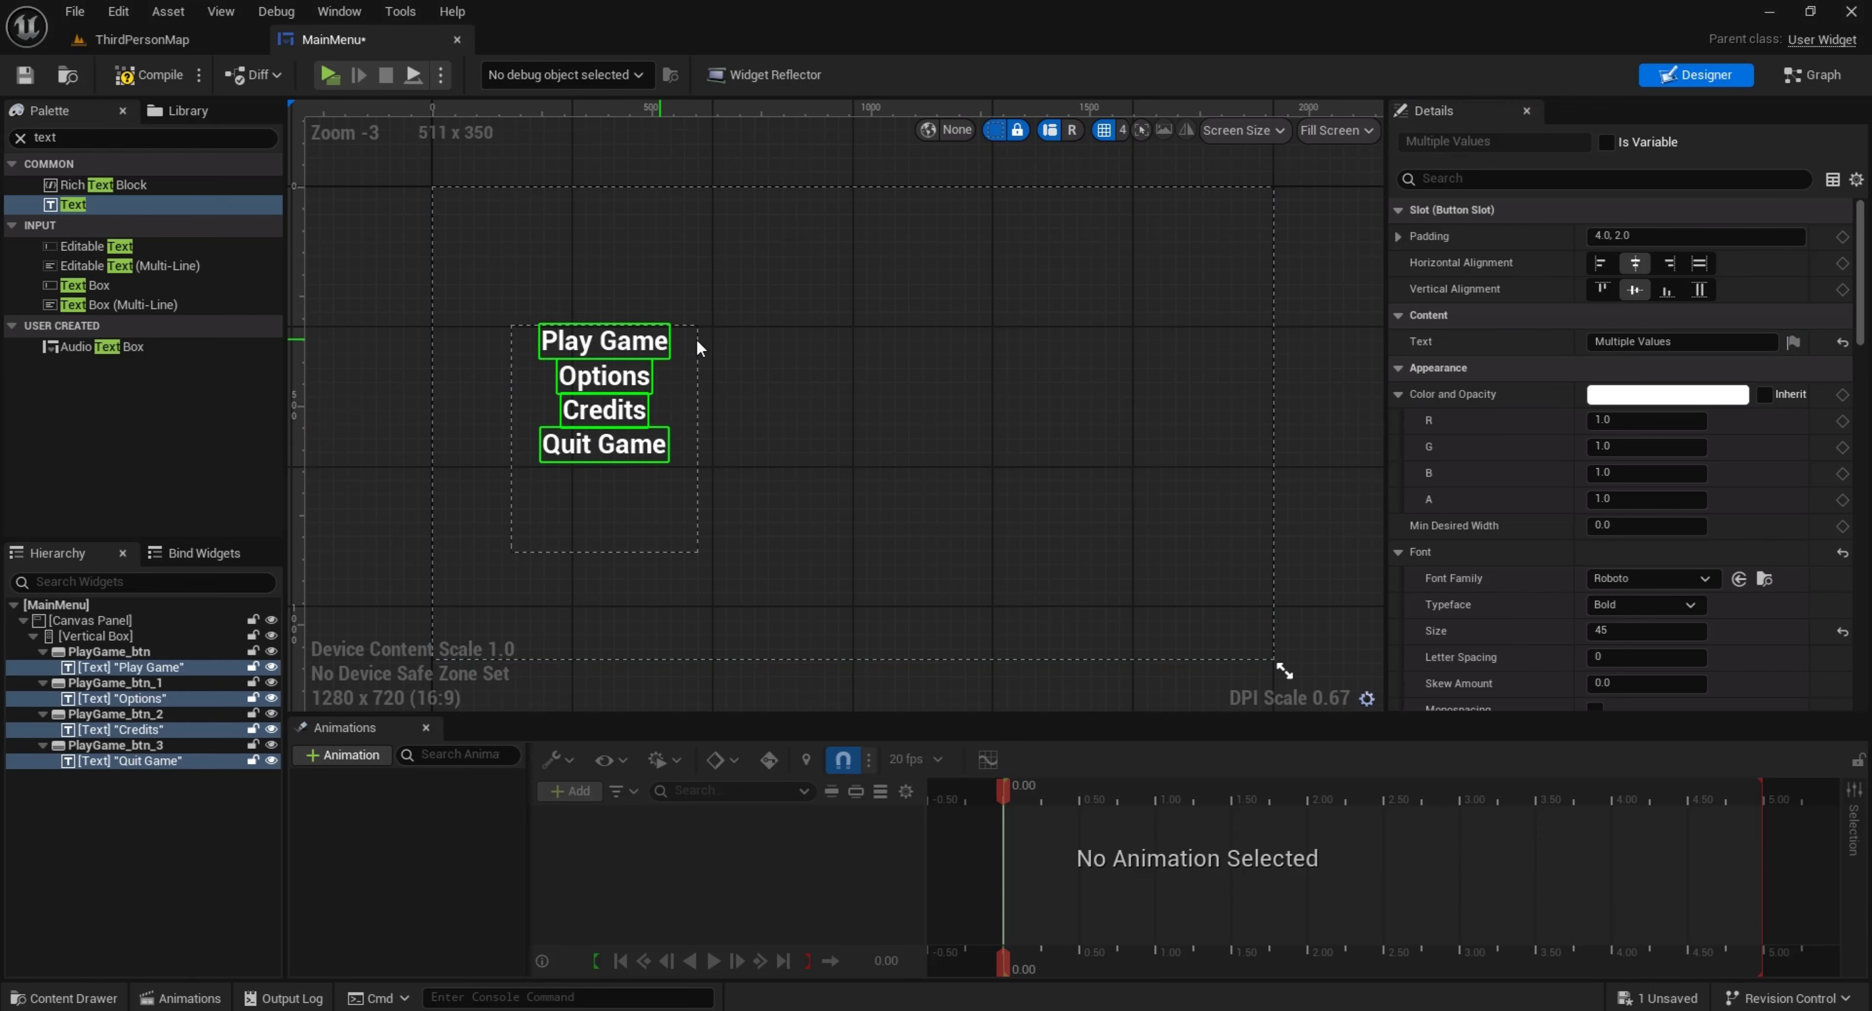
pyautogui.click(1600, 263)
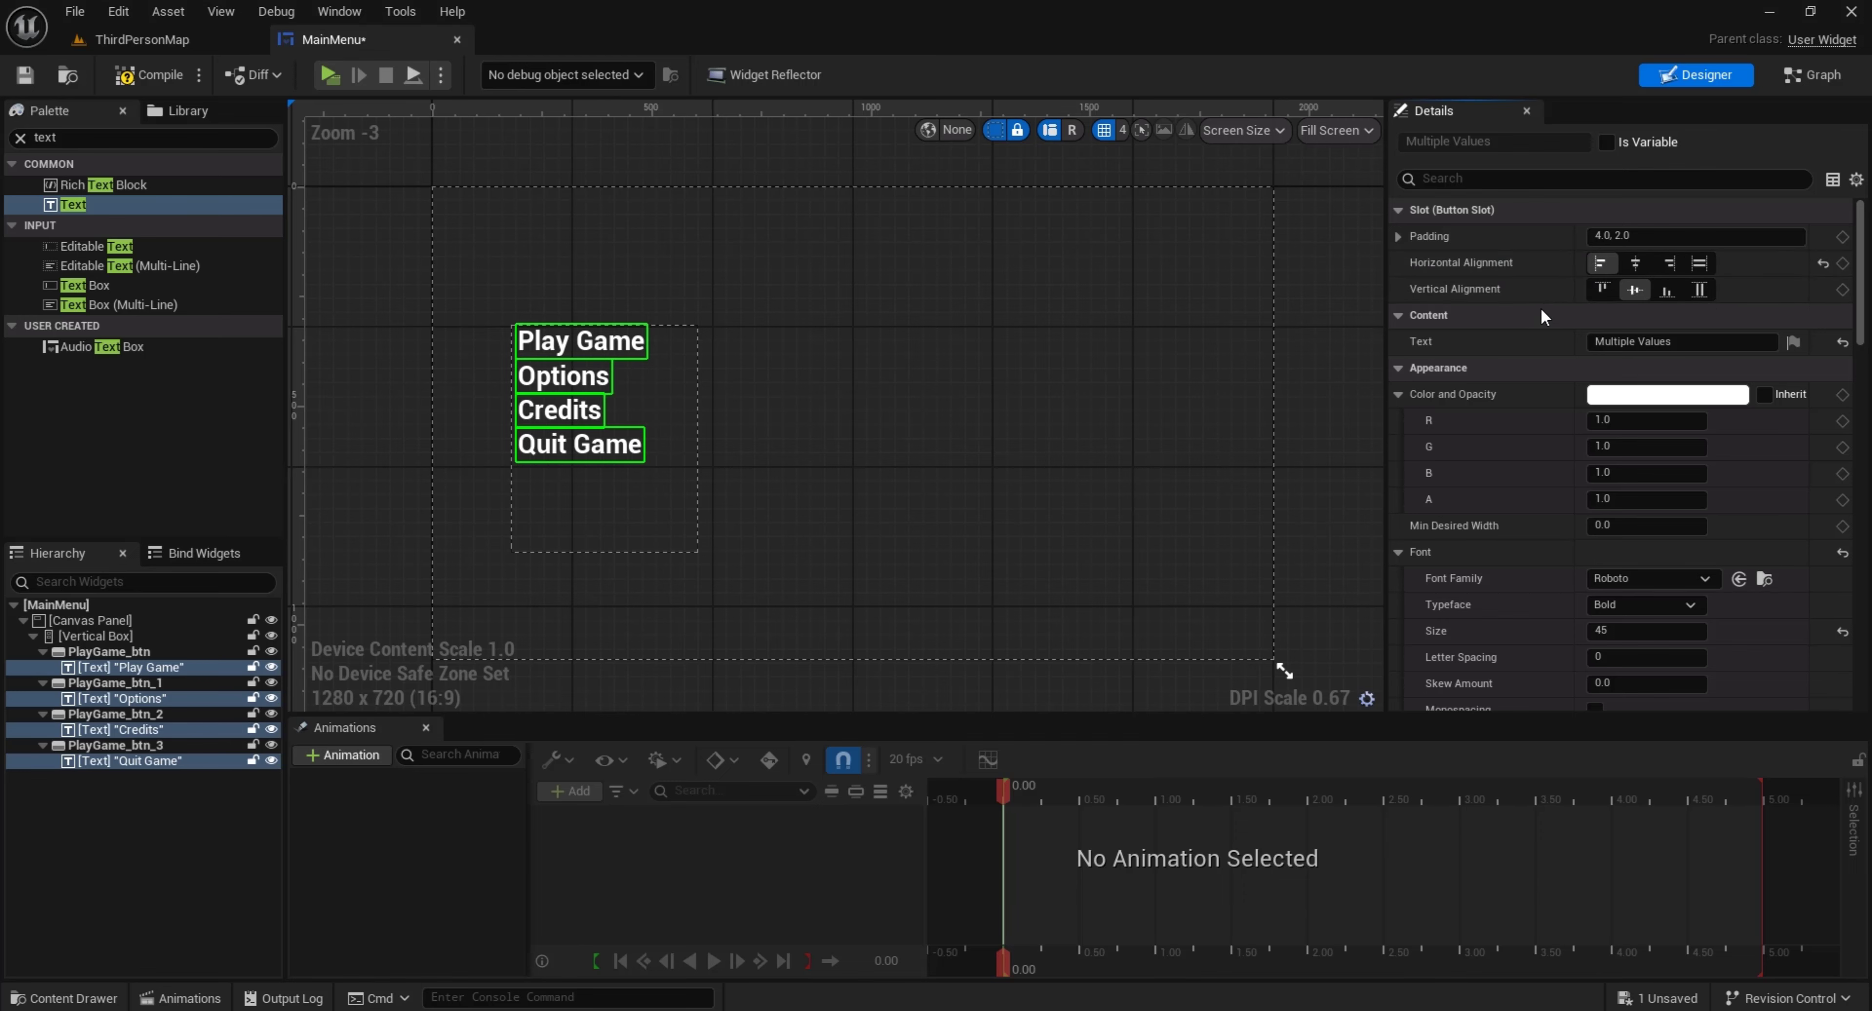
# Add a Spacer directly below PlayGame_btn in the Vertical Box and set its Size Y to 20
pyautogui.click(647, 489)
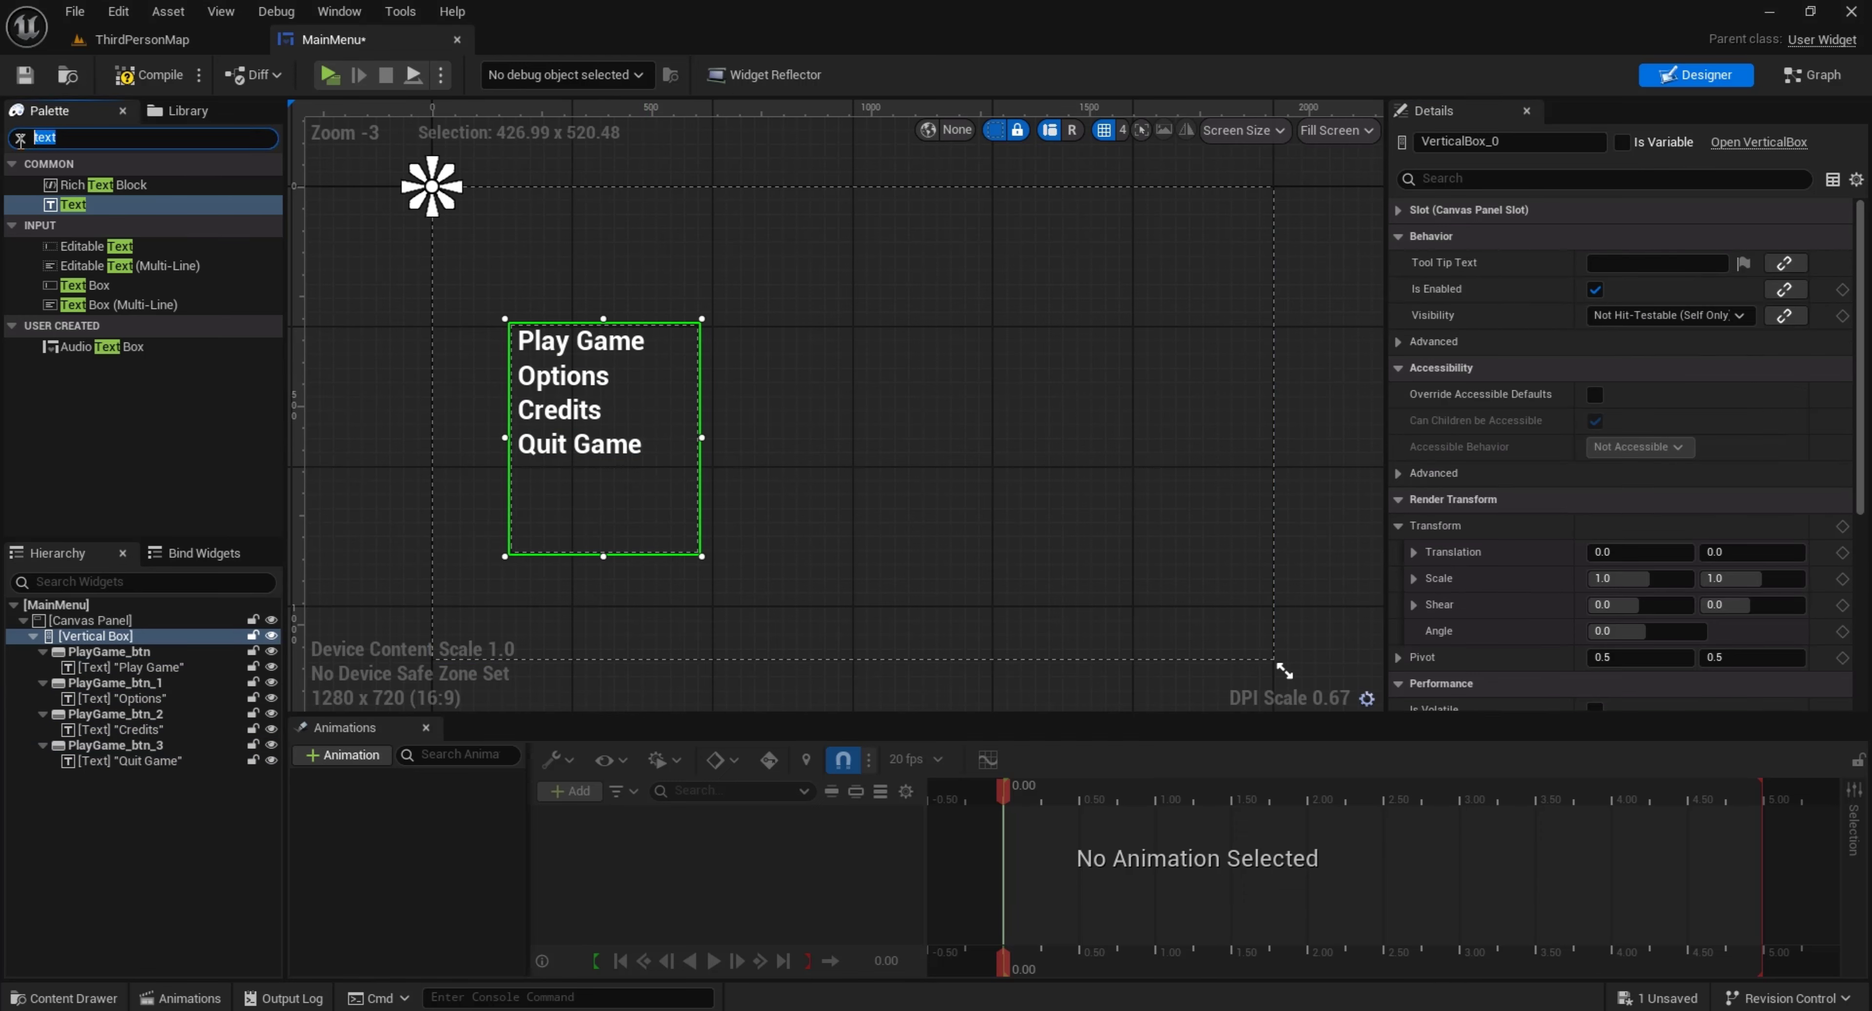
pyautogui.write('space')
pyautogui.moveTo(80, 184); pyautogui.dragTo(90, 683)
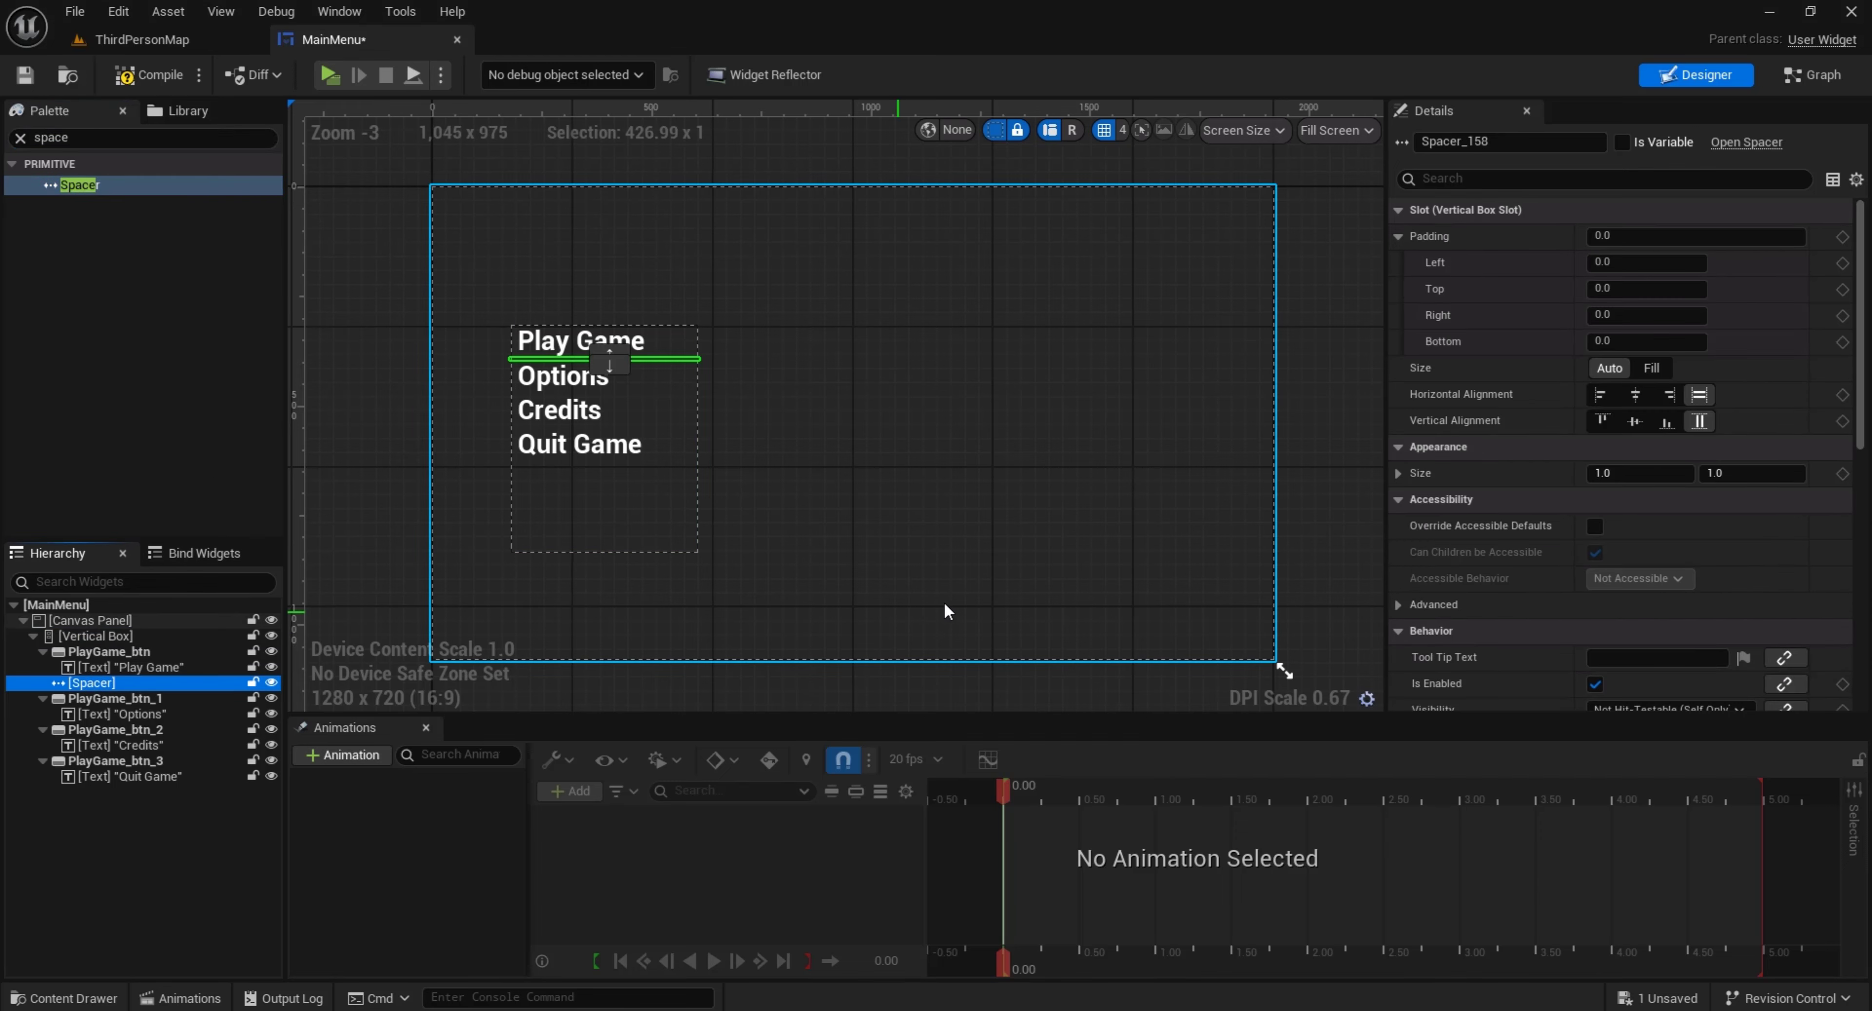
pyautogui.click(1742, 473)
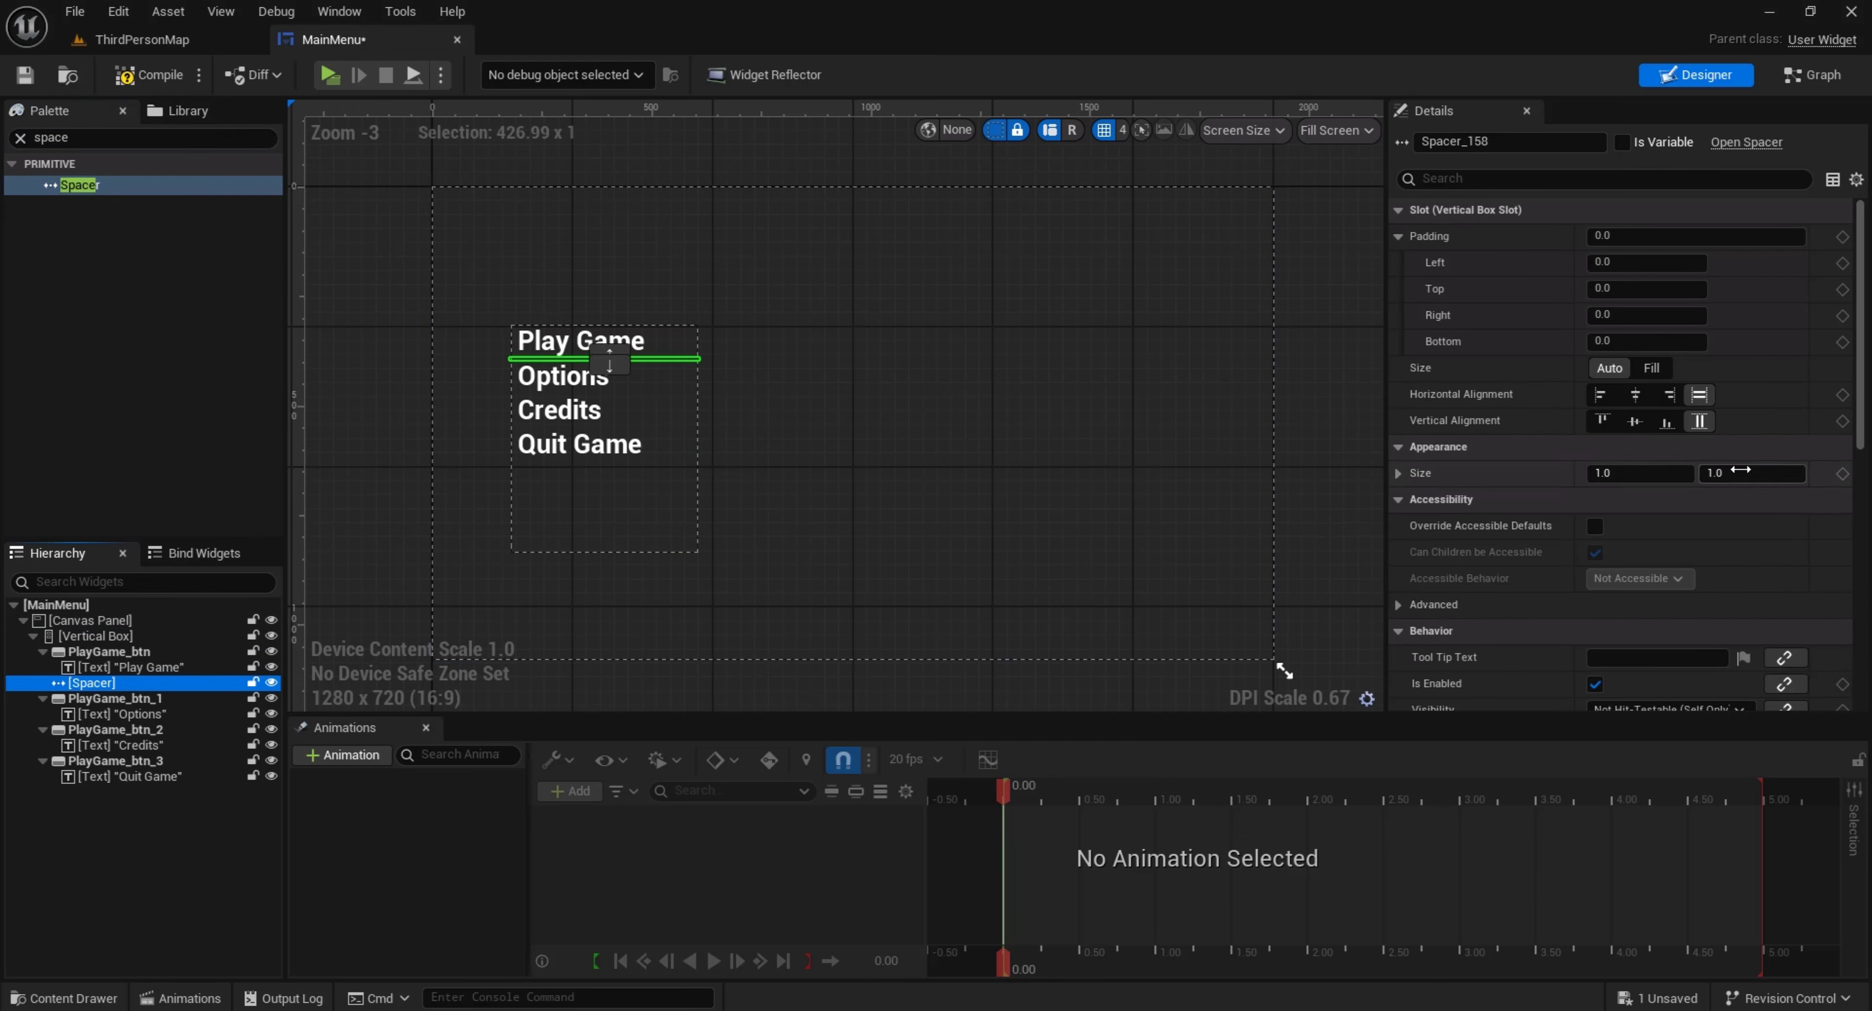
pyautogui.write('20')
pyautogui.press('Return')
pyautogui.click(597, 635)
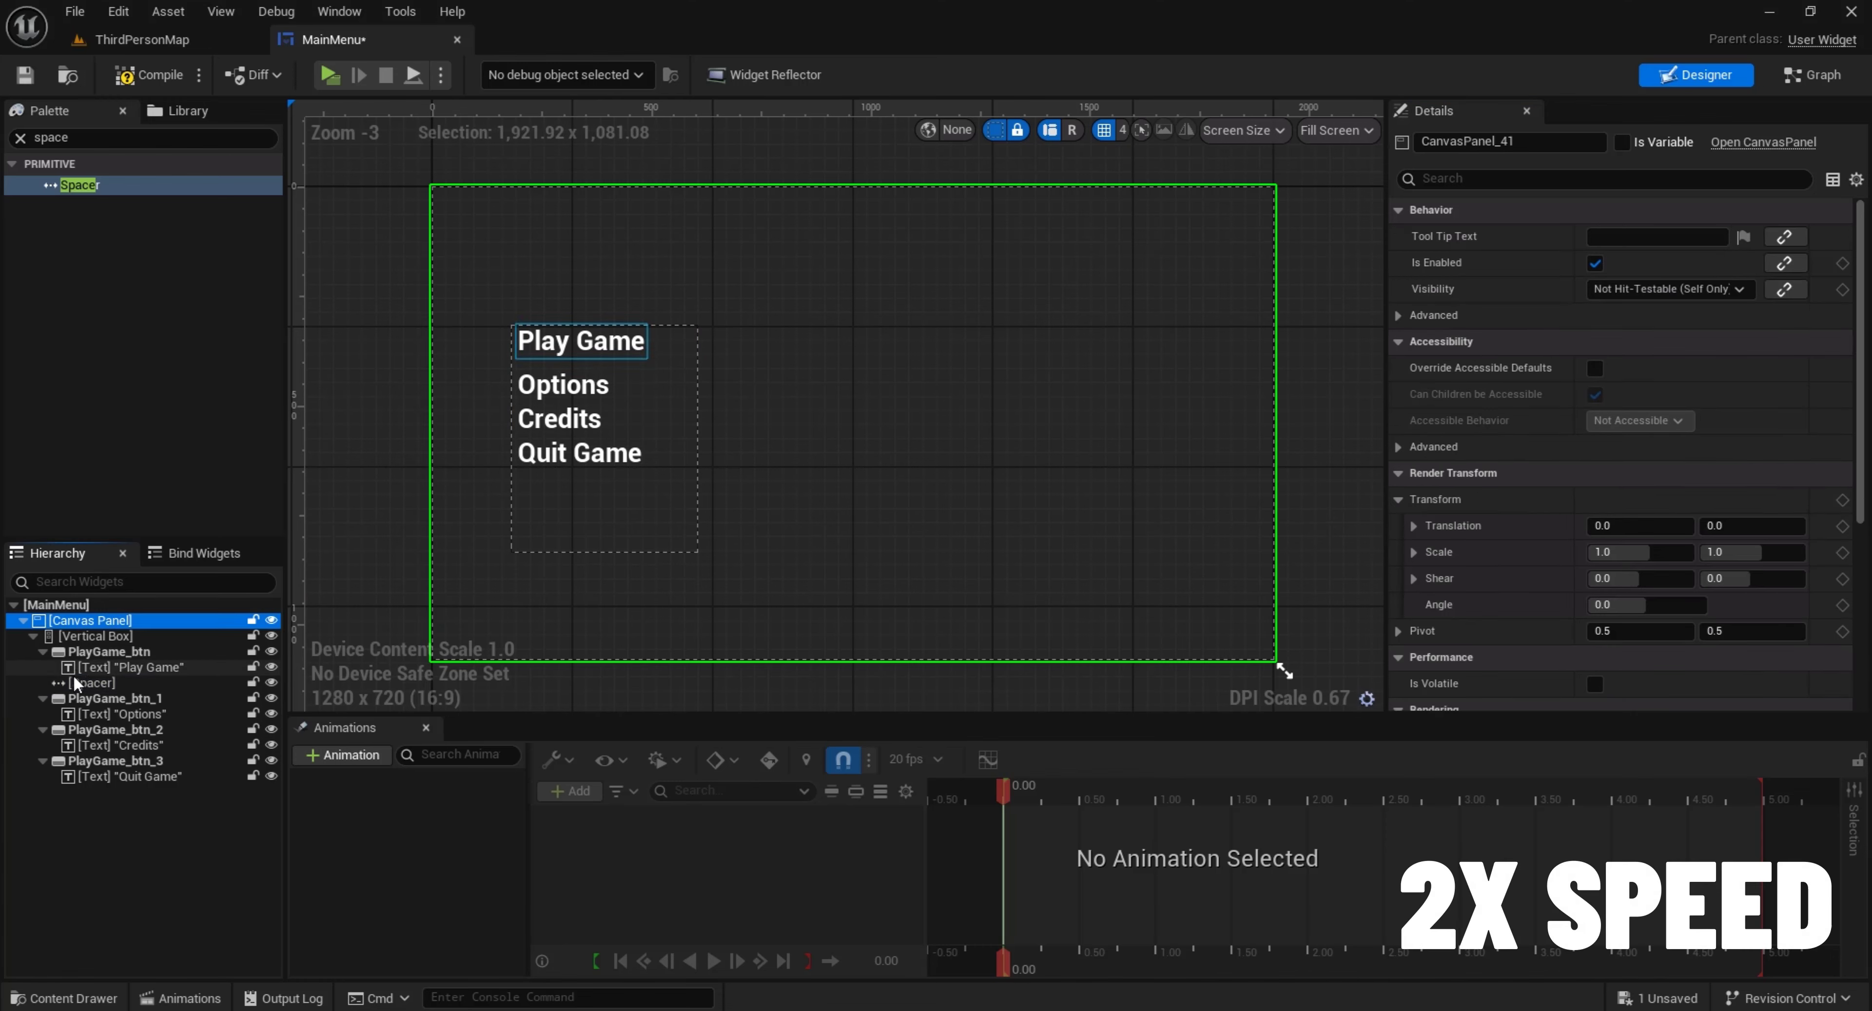
# Paste two copies of the Spacer into the Vertical Box, placing them between Options and Credits and between Credits and Quit Game
pyautogui.click(75, 683)
pyautogui.hotkey('ctrl', 'c')
pyautogui.click(133, 623)
pyautogui.click(135, 639)
pyautogui.hotkey('ctrl', 'v')
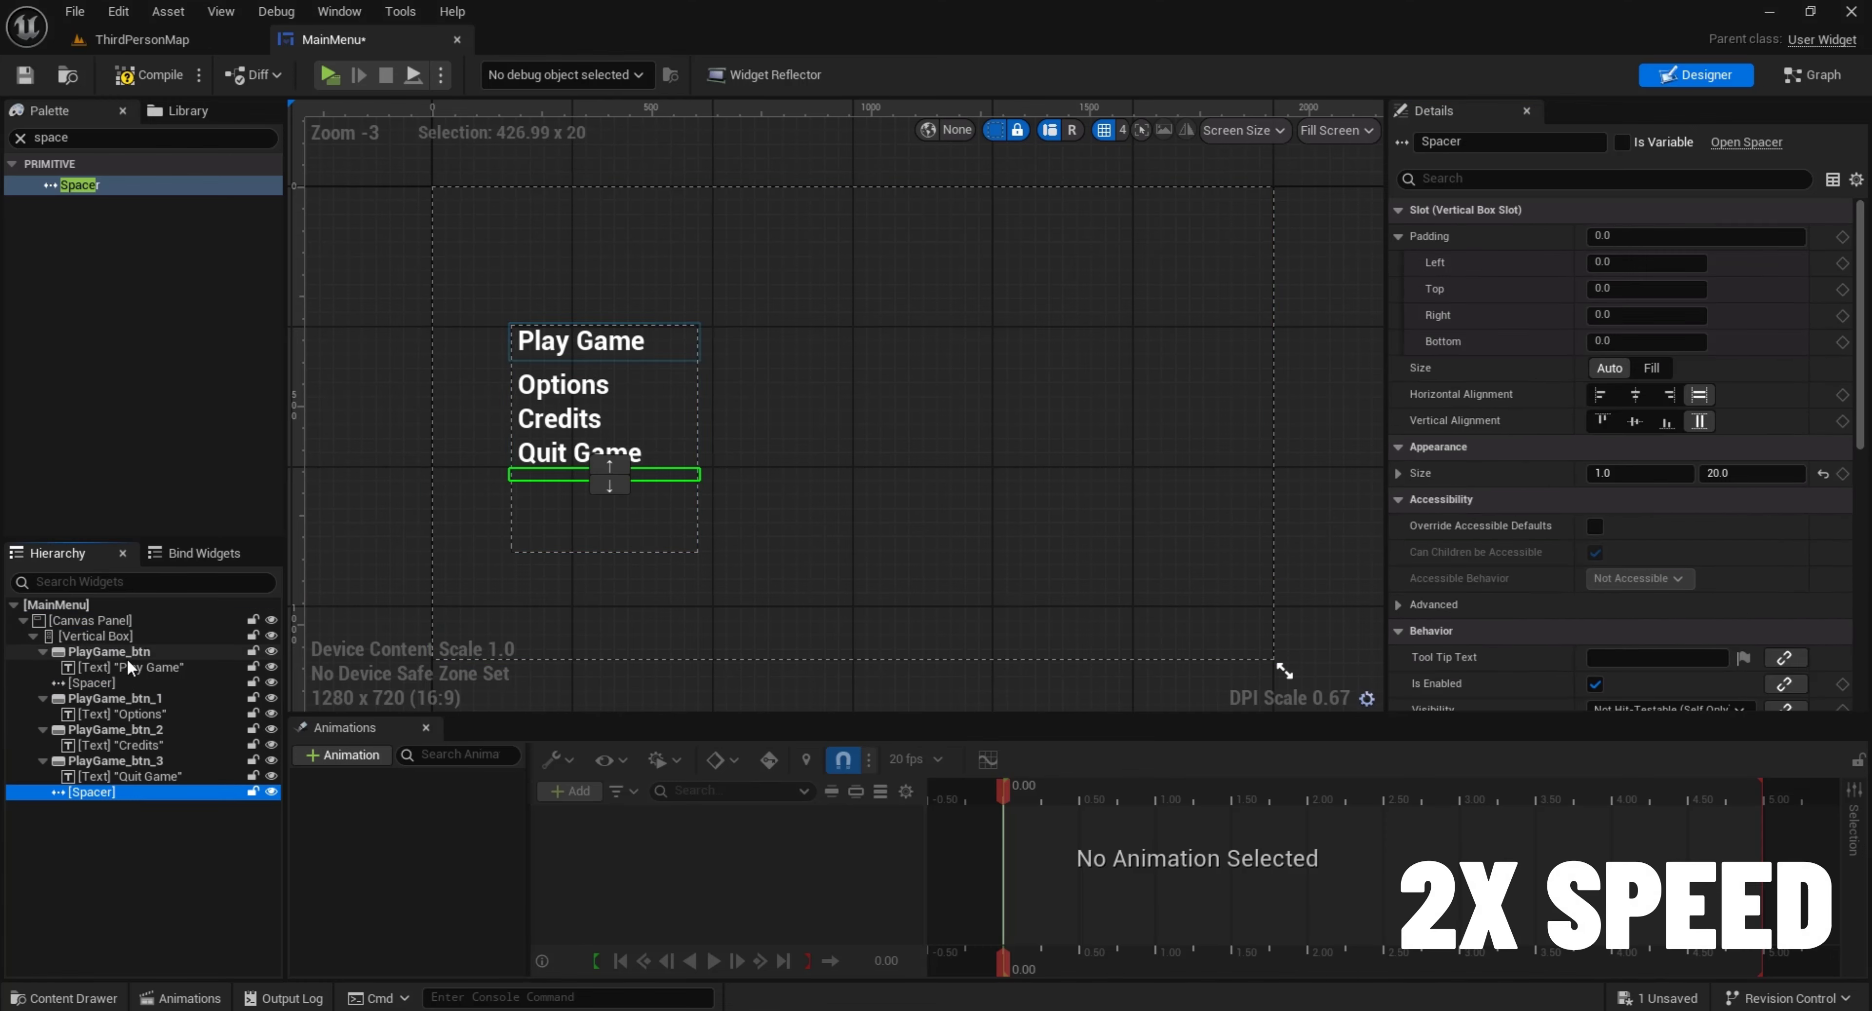
pyautogui.moveTo(114, 791); pyautogui.dragTo(120, 730)
pyautogui.click(125, 639)
pyautogui.hotkey('ctrl', 'v')
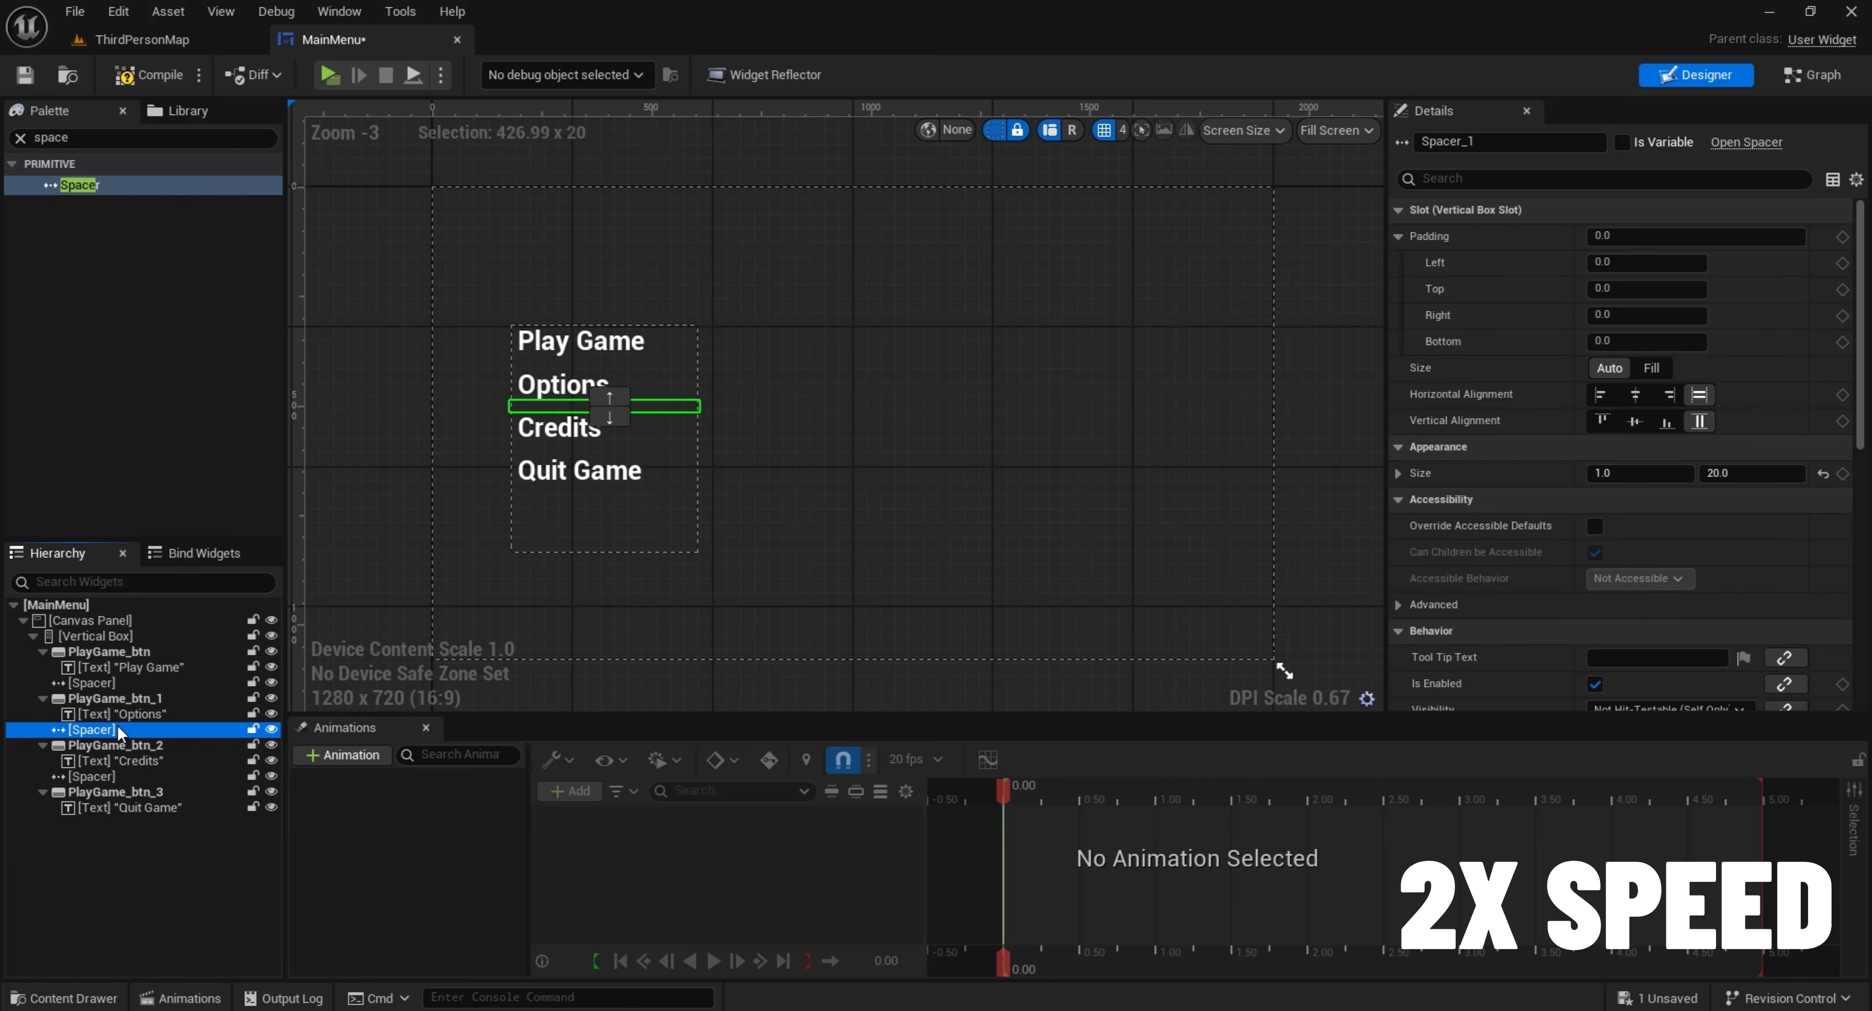
# Reduce the Vertical Box's height slightly by lowering its top edge on the canvas
pyautogui.click(709, 585)
pyautogui.click(676, 513)
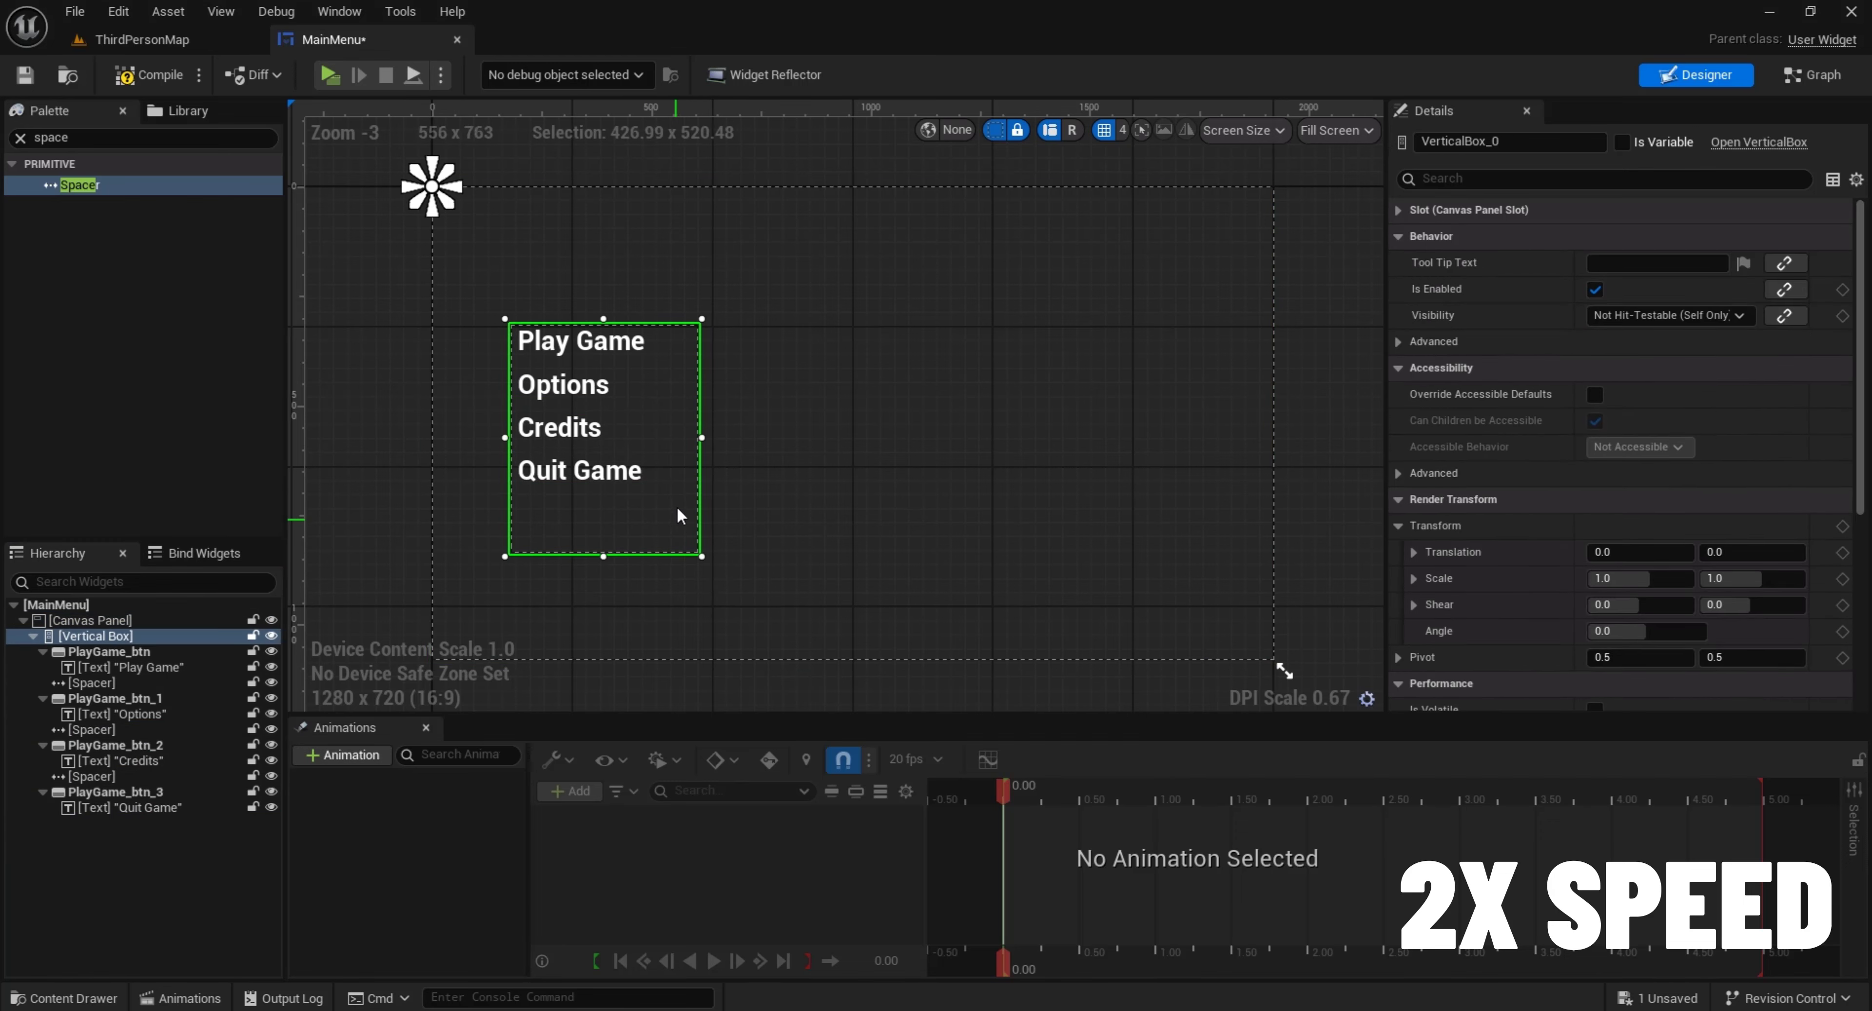
pyautogui.click(752, 411)
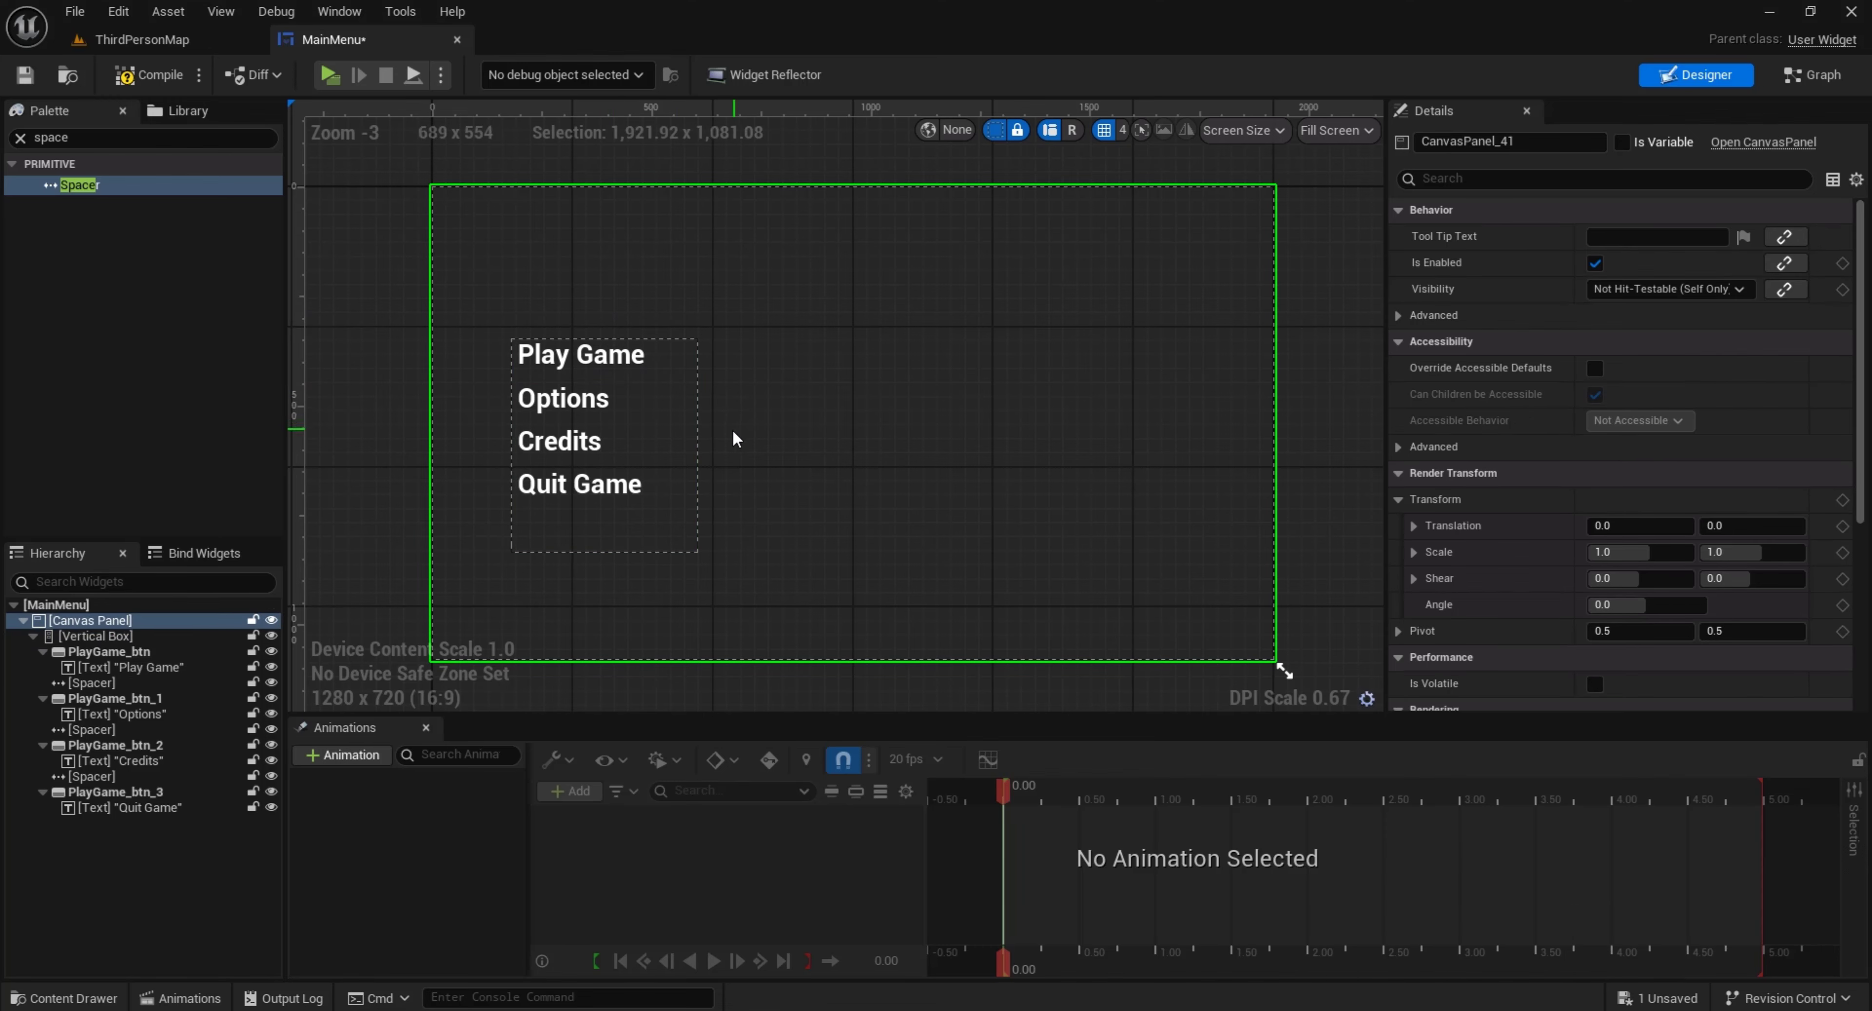
# Add an On Clicked event for the Quit Game button, PlayGame_btn_3
pyautogui.click(668, 479)
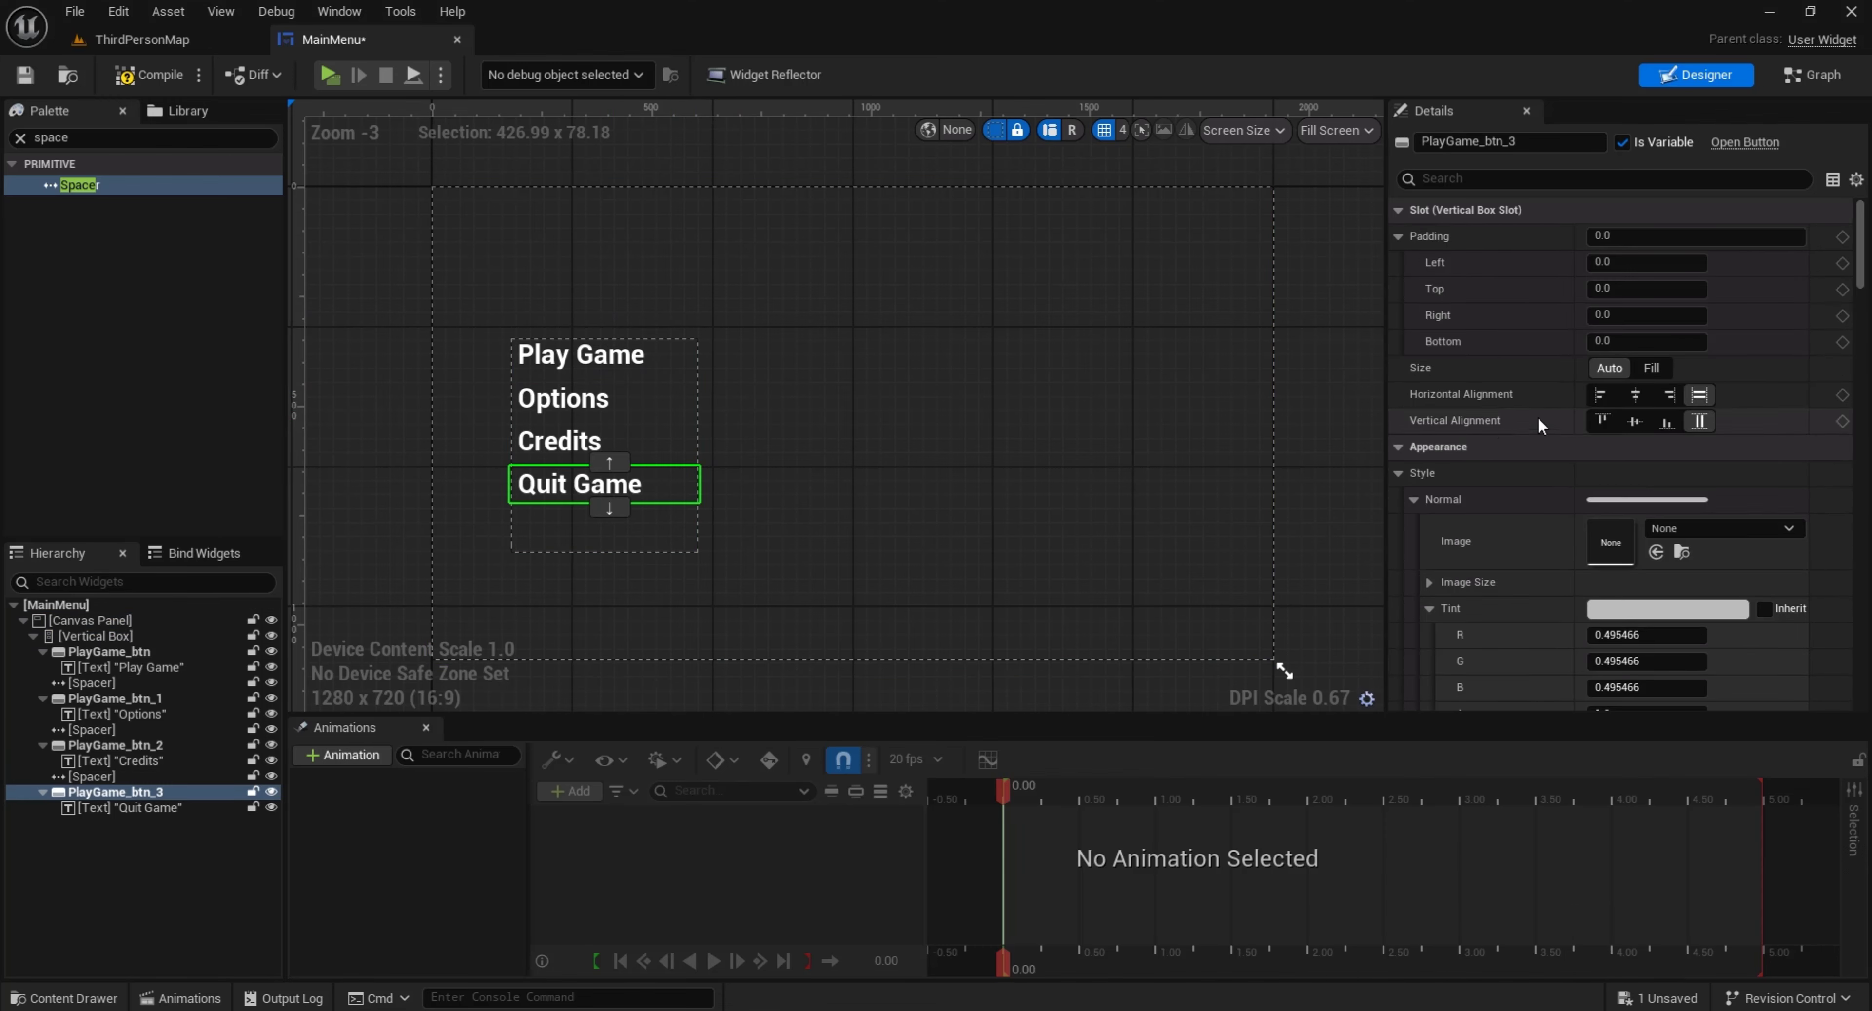
pyautogui.moveTo(1862, 288); pyautogui.dragTo(1850, 712)
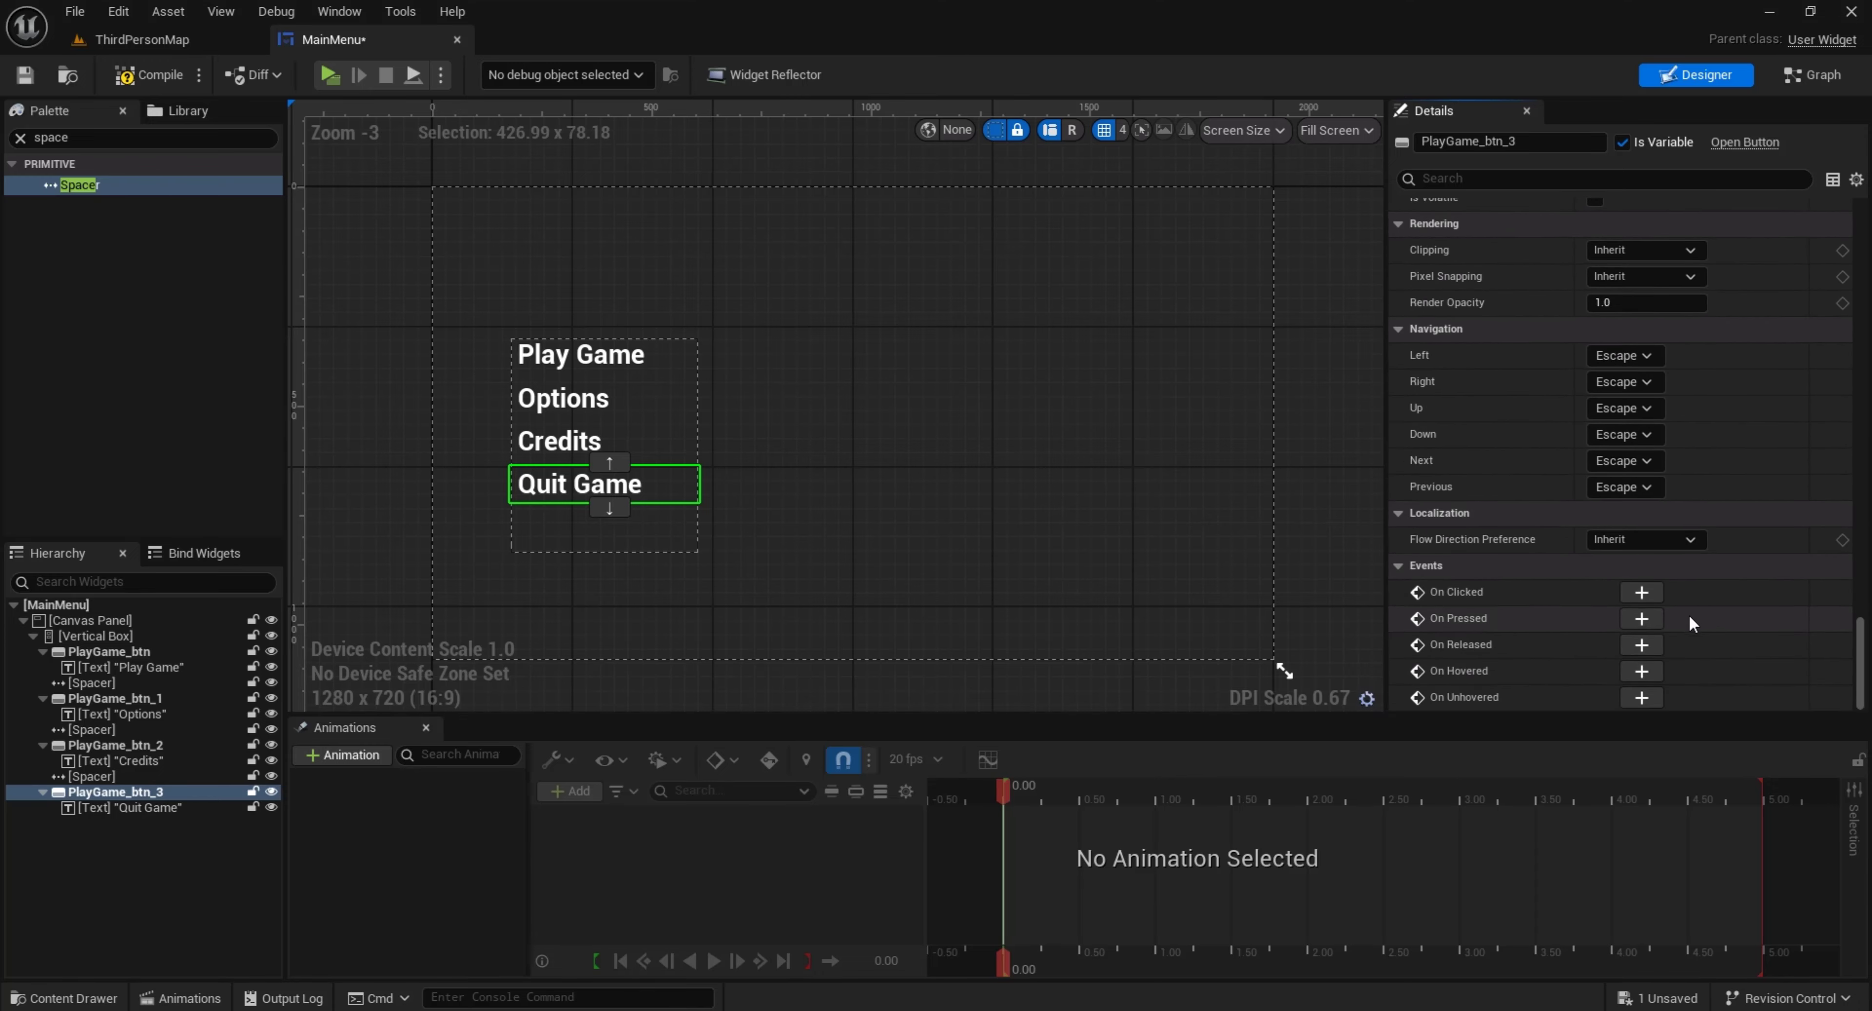
pyautogui.click(1644, 591)
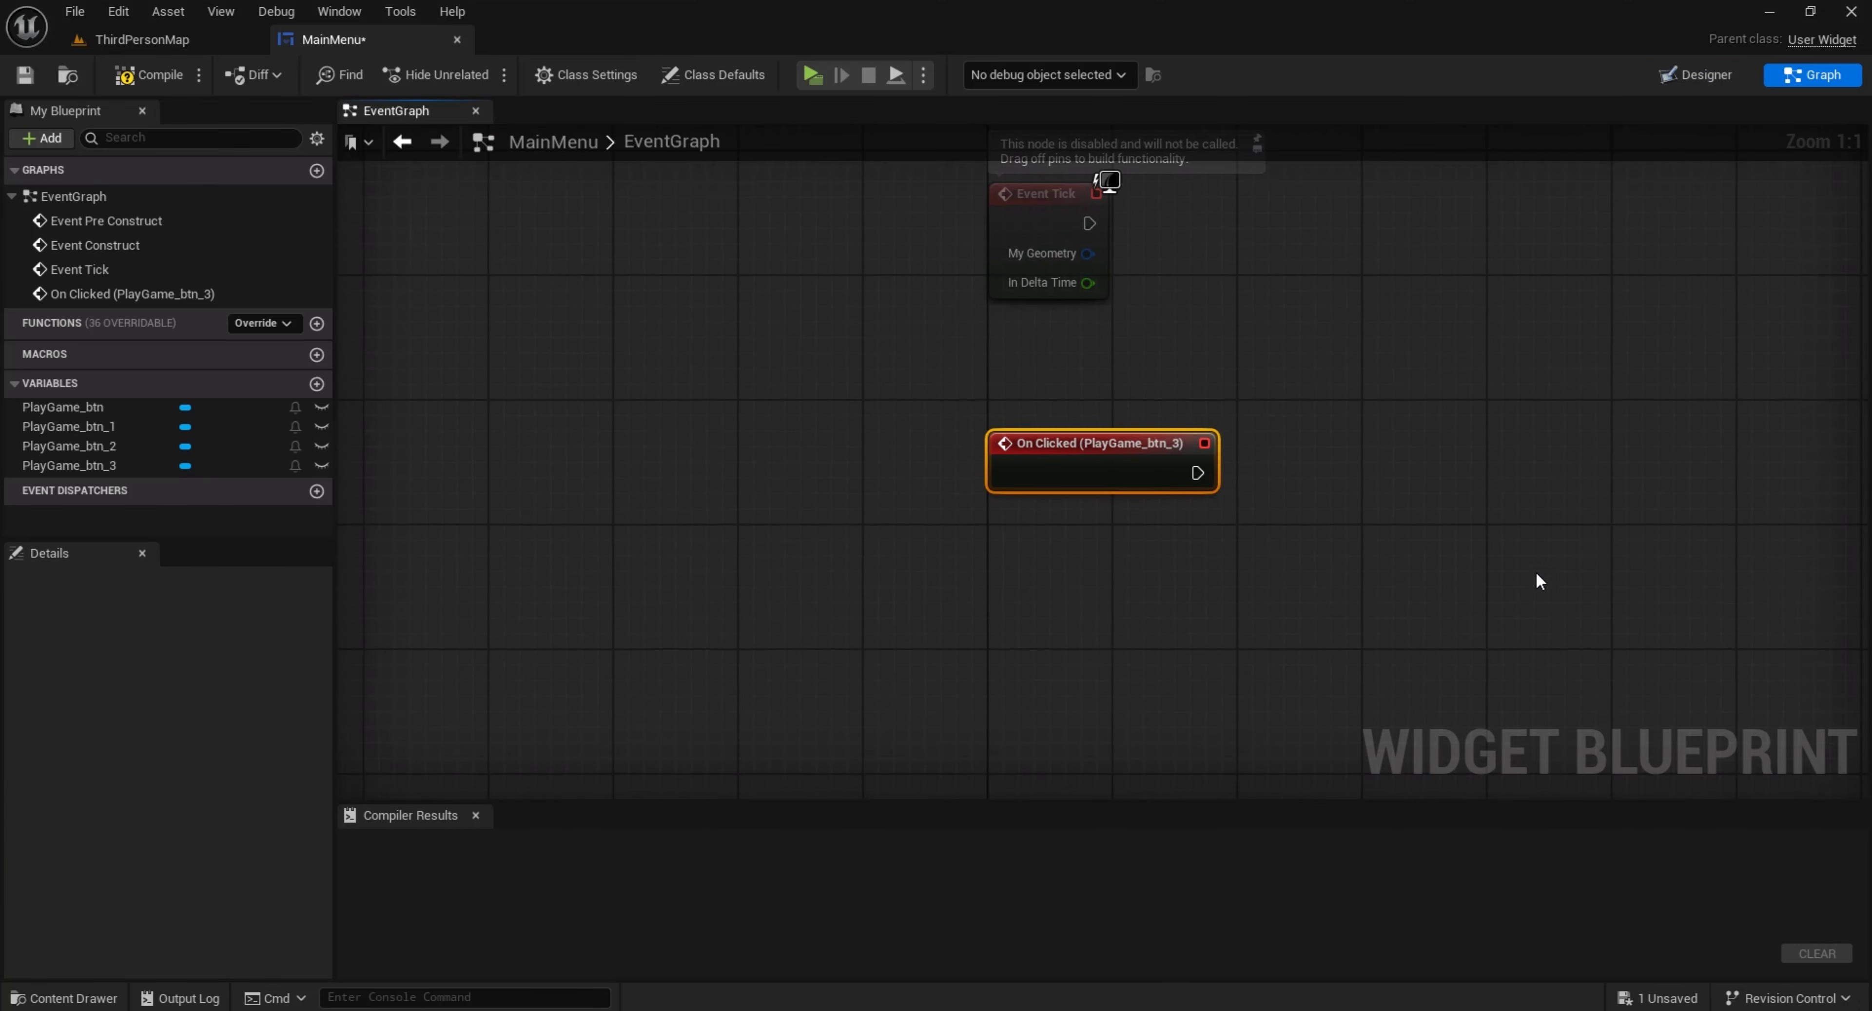
# Connect a Quit Game node to the On Clicked (PlayGame_btn_3) event and line it up beside the event
pyautogui.moveTo(1207, 474); pyautogui.dragTo(1285, 514)
pyautogui.write('q')
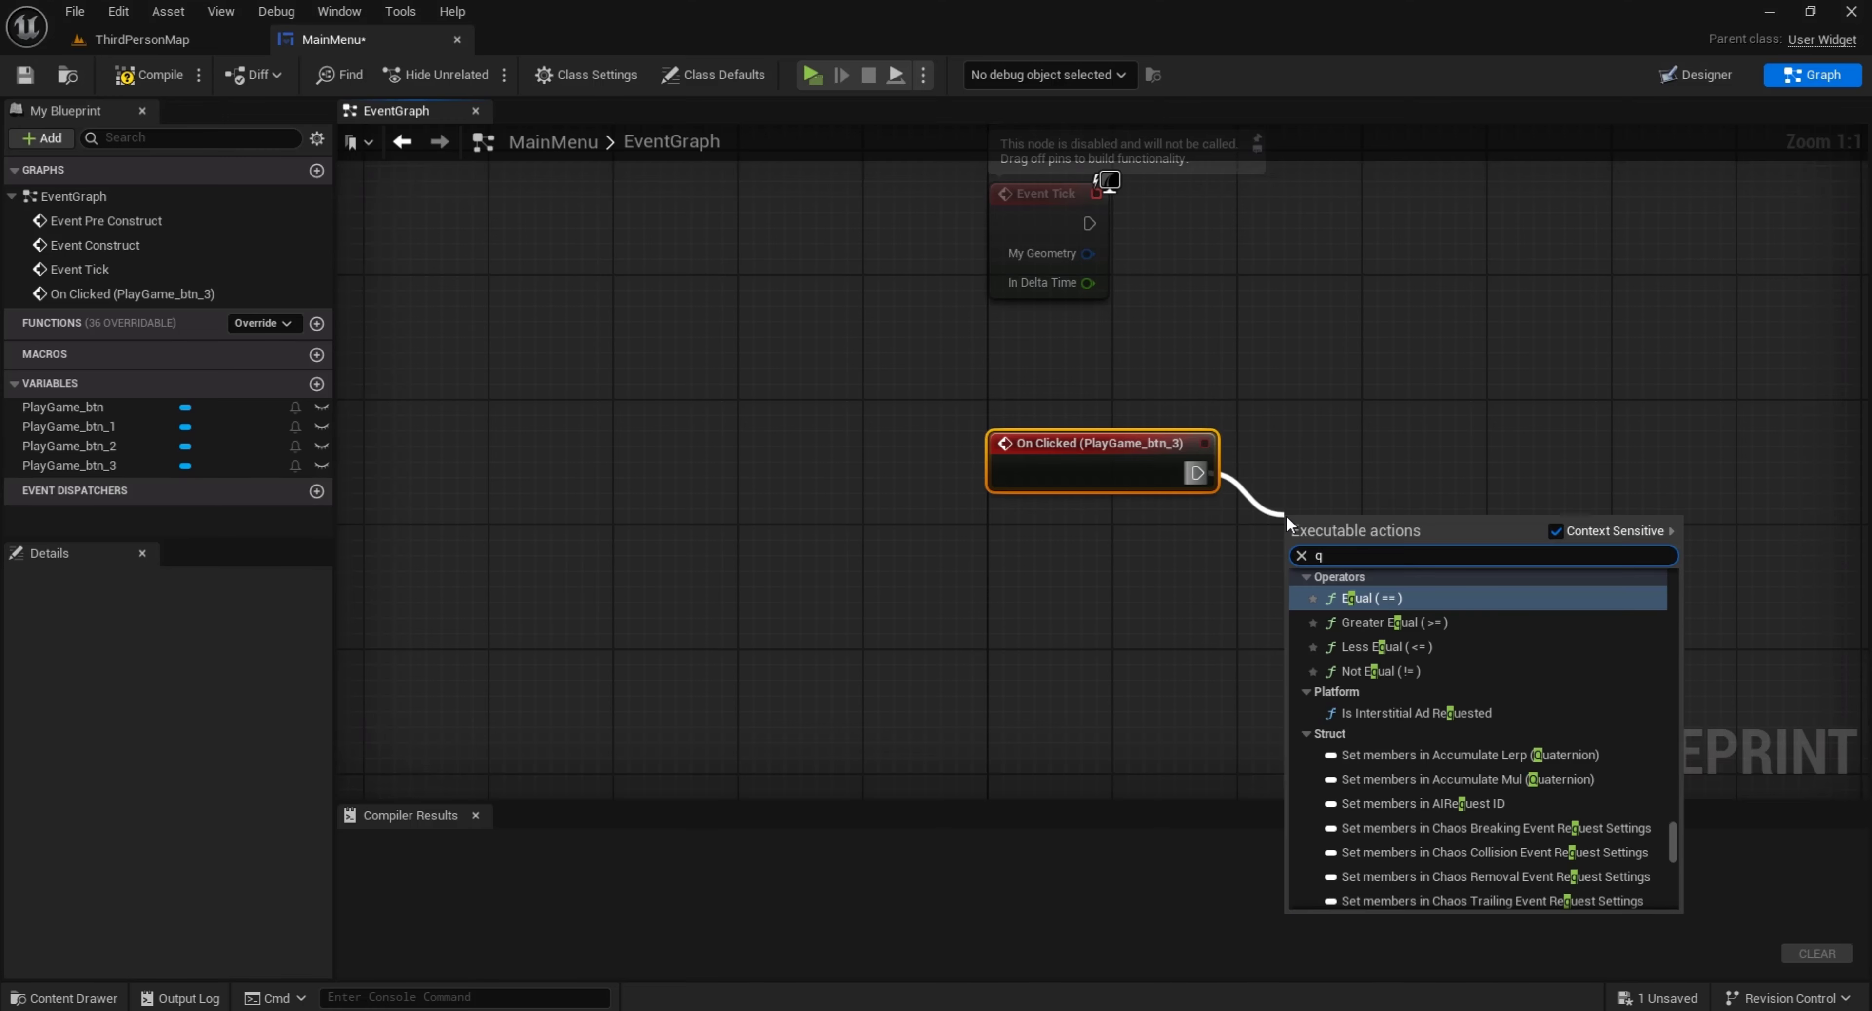
pyautogui.write('uit ga')
pyautogui.press('Return')
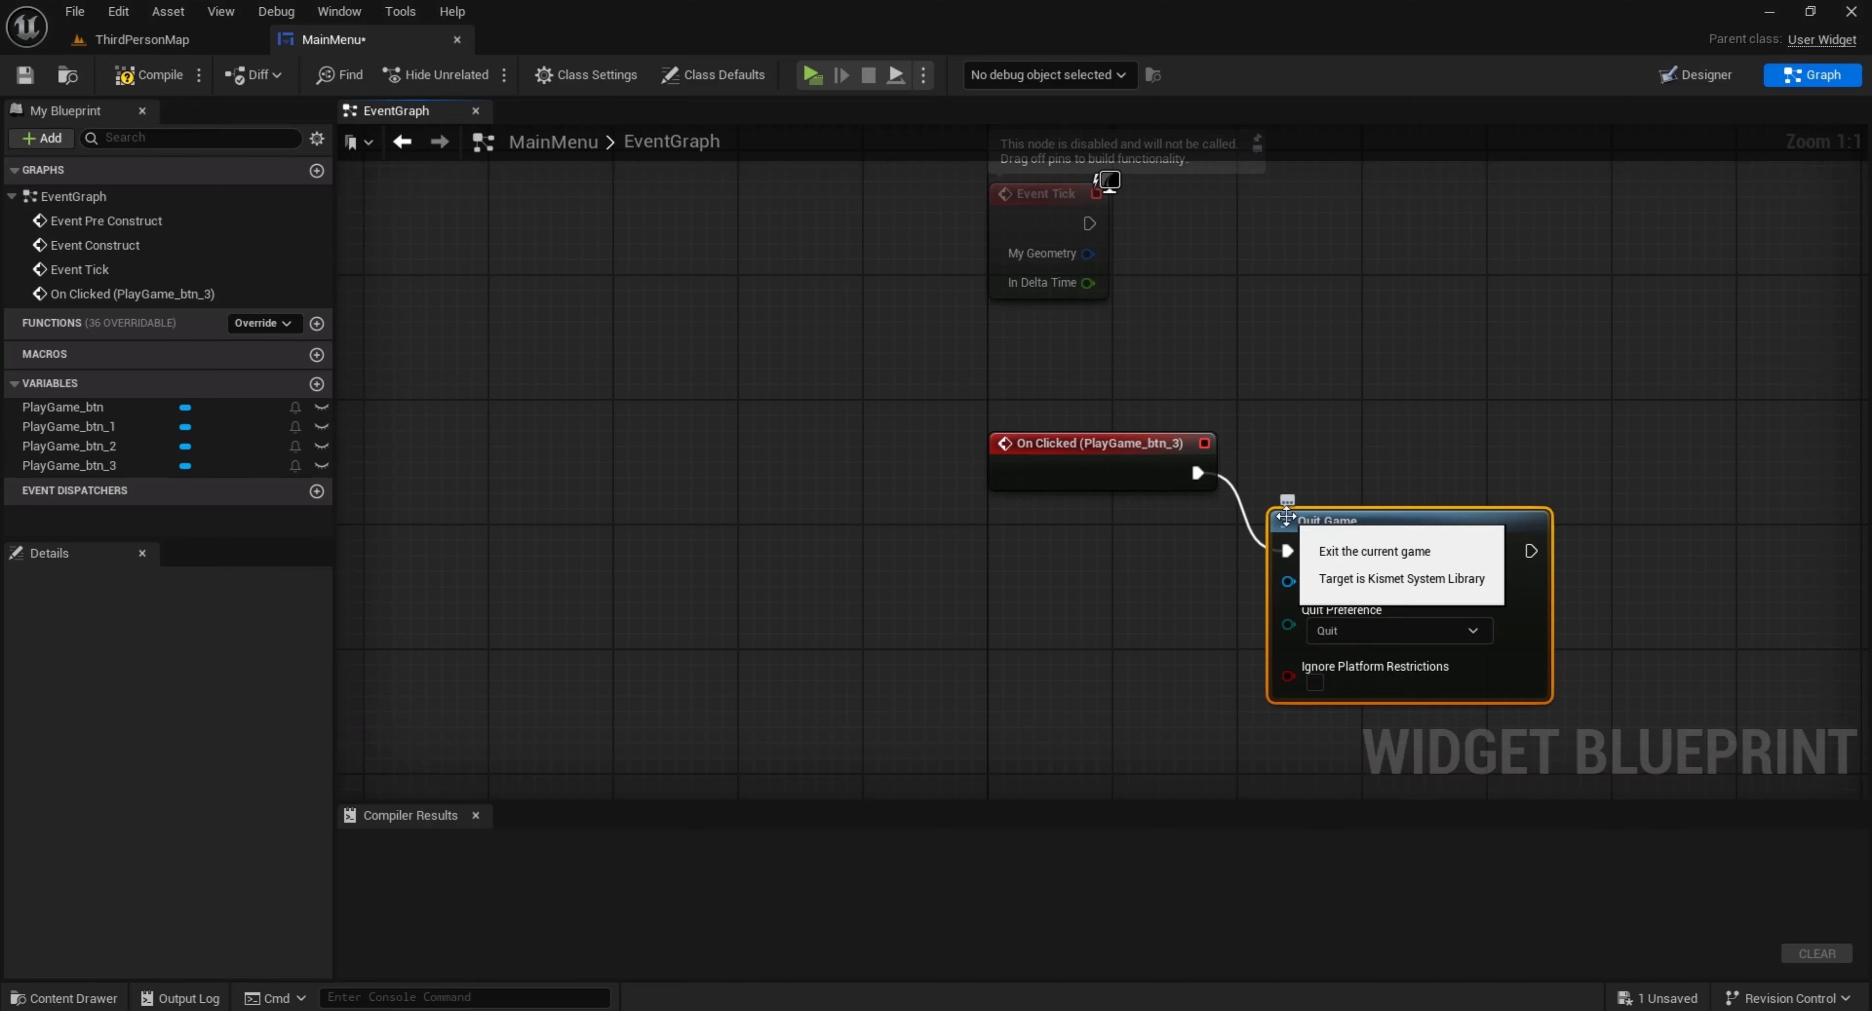
pyautogui.moveTo(1341, 536); pyautogui.dragTo(1325, 473)
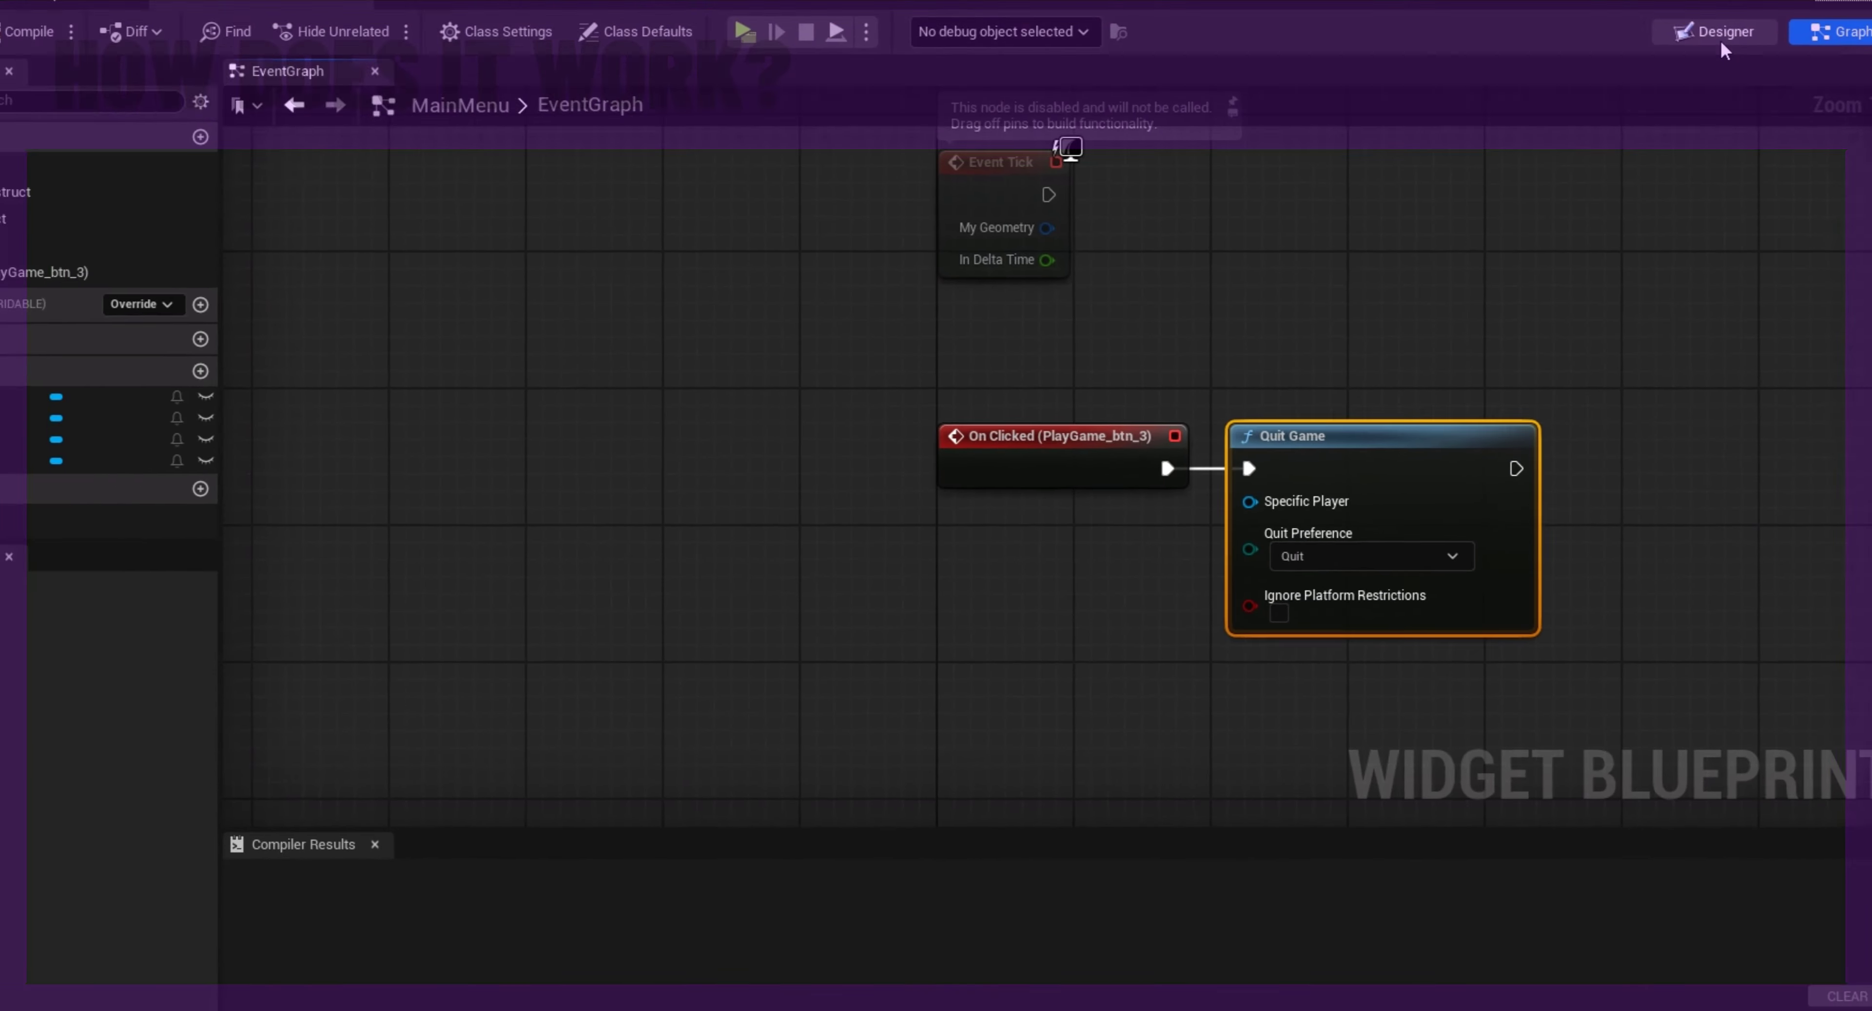
# Return the MainMenu widget to its Designer view and open the Level Blueprint of ThirdPersonMap
pyautogui.click(1684, 75)
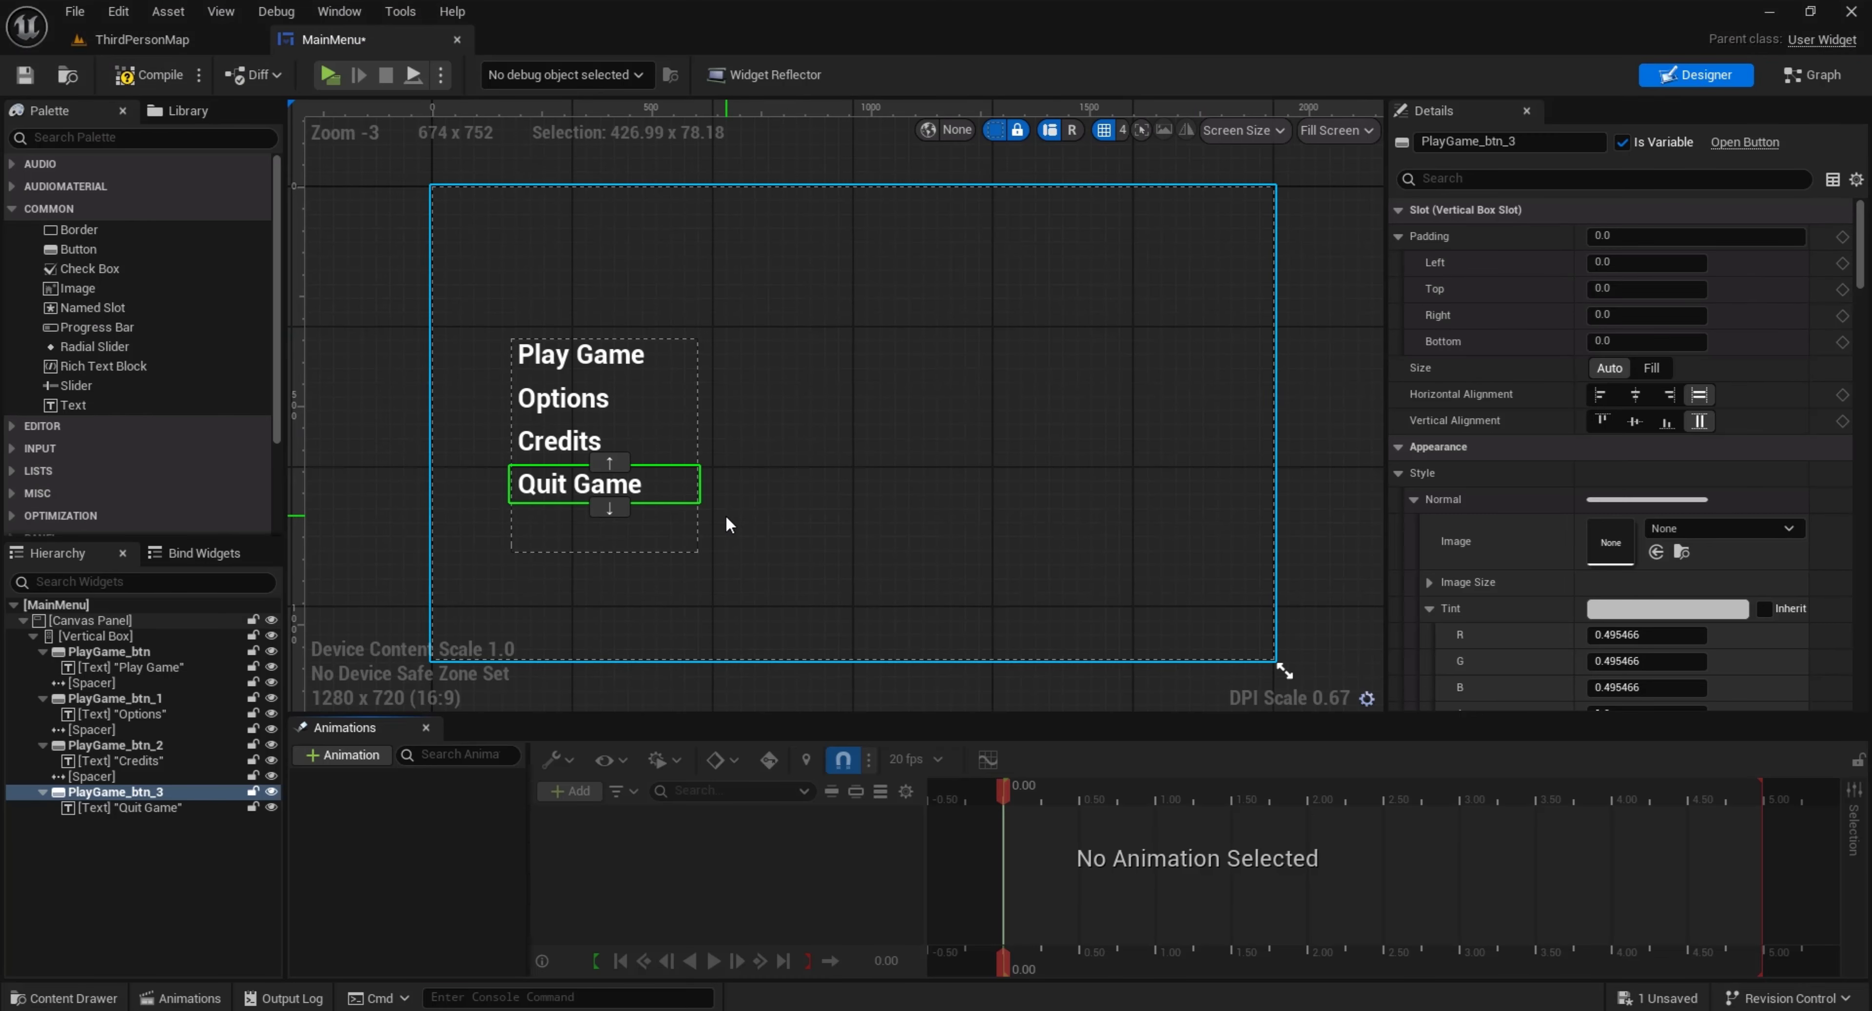
pyautogui.click(215, 42)
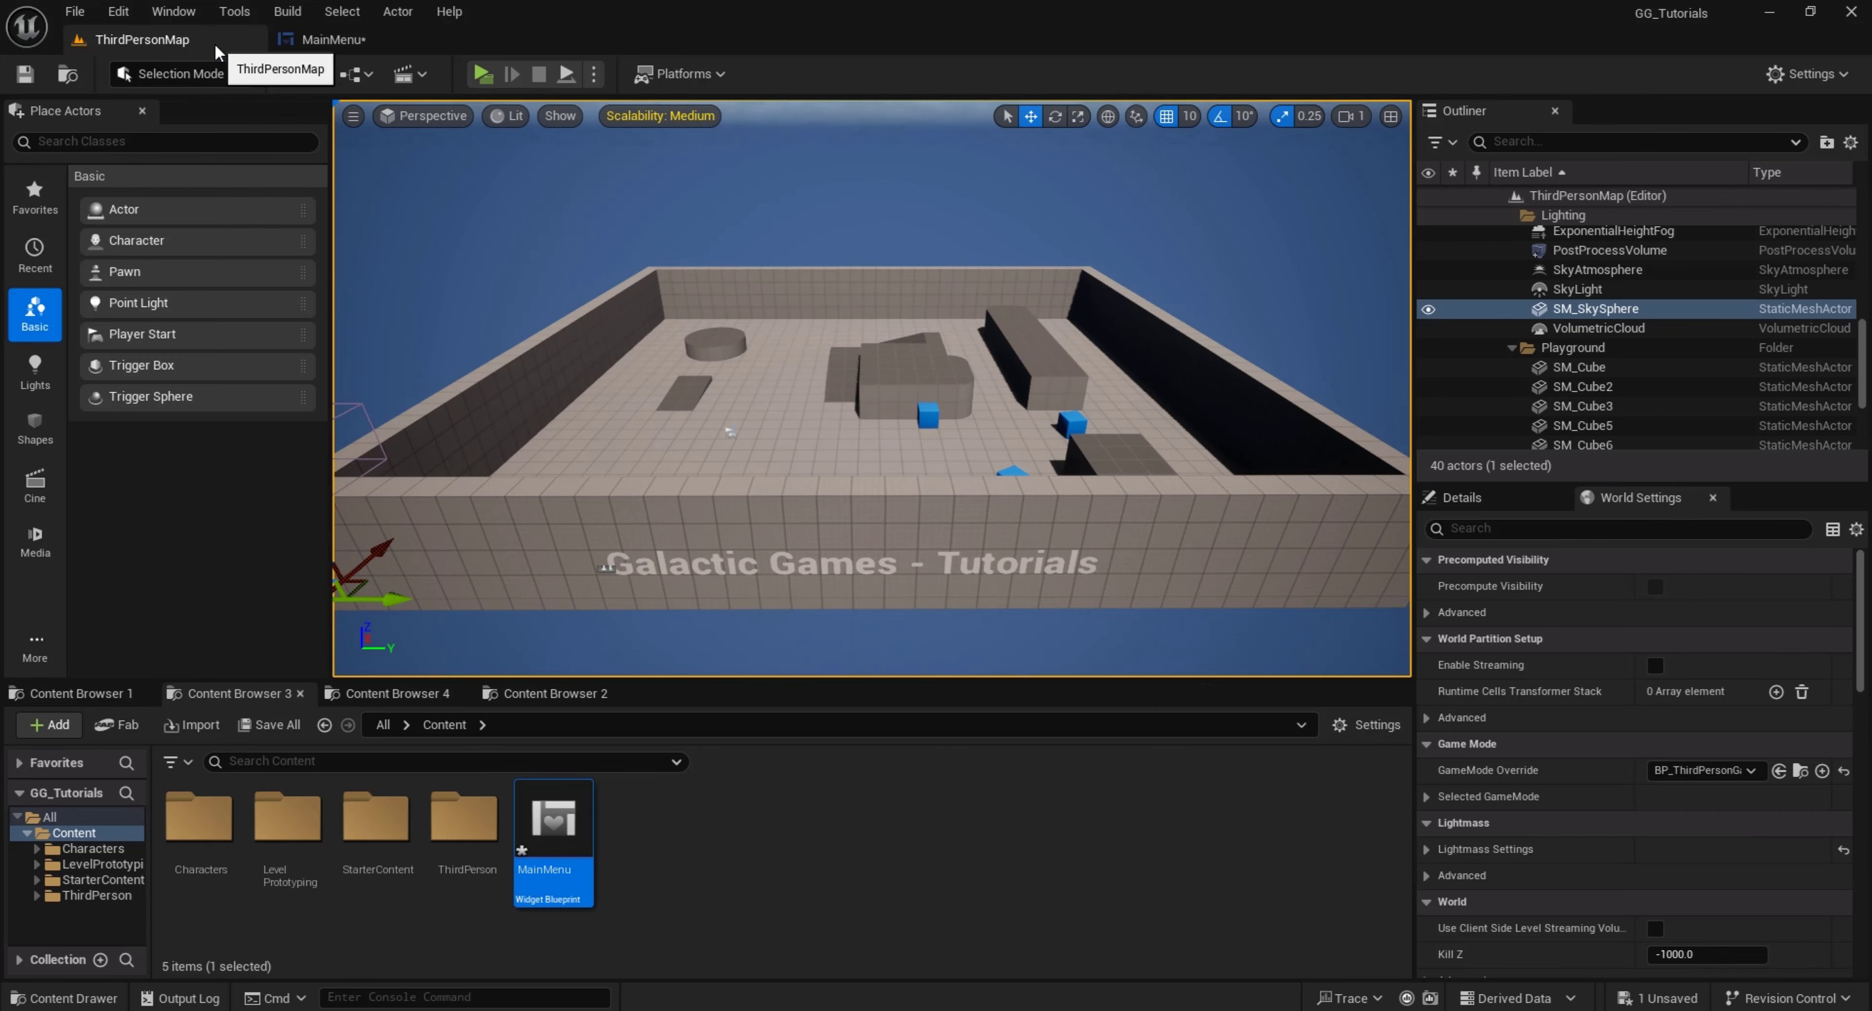
pyautogui.click(317, 75)
pyautogui.click(435, 218)
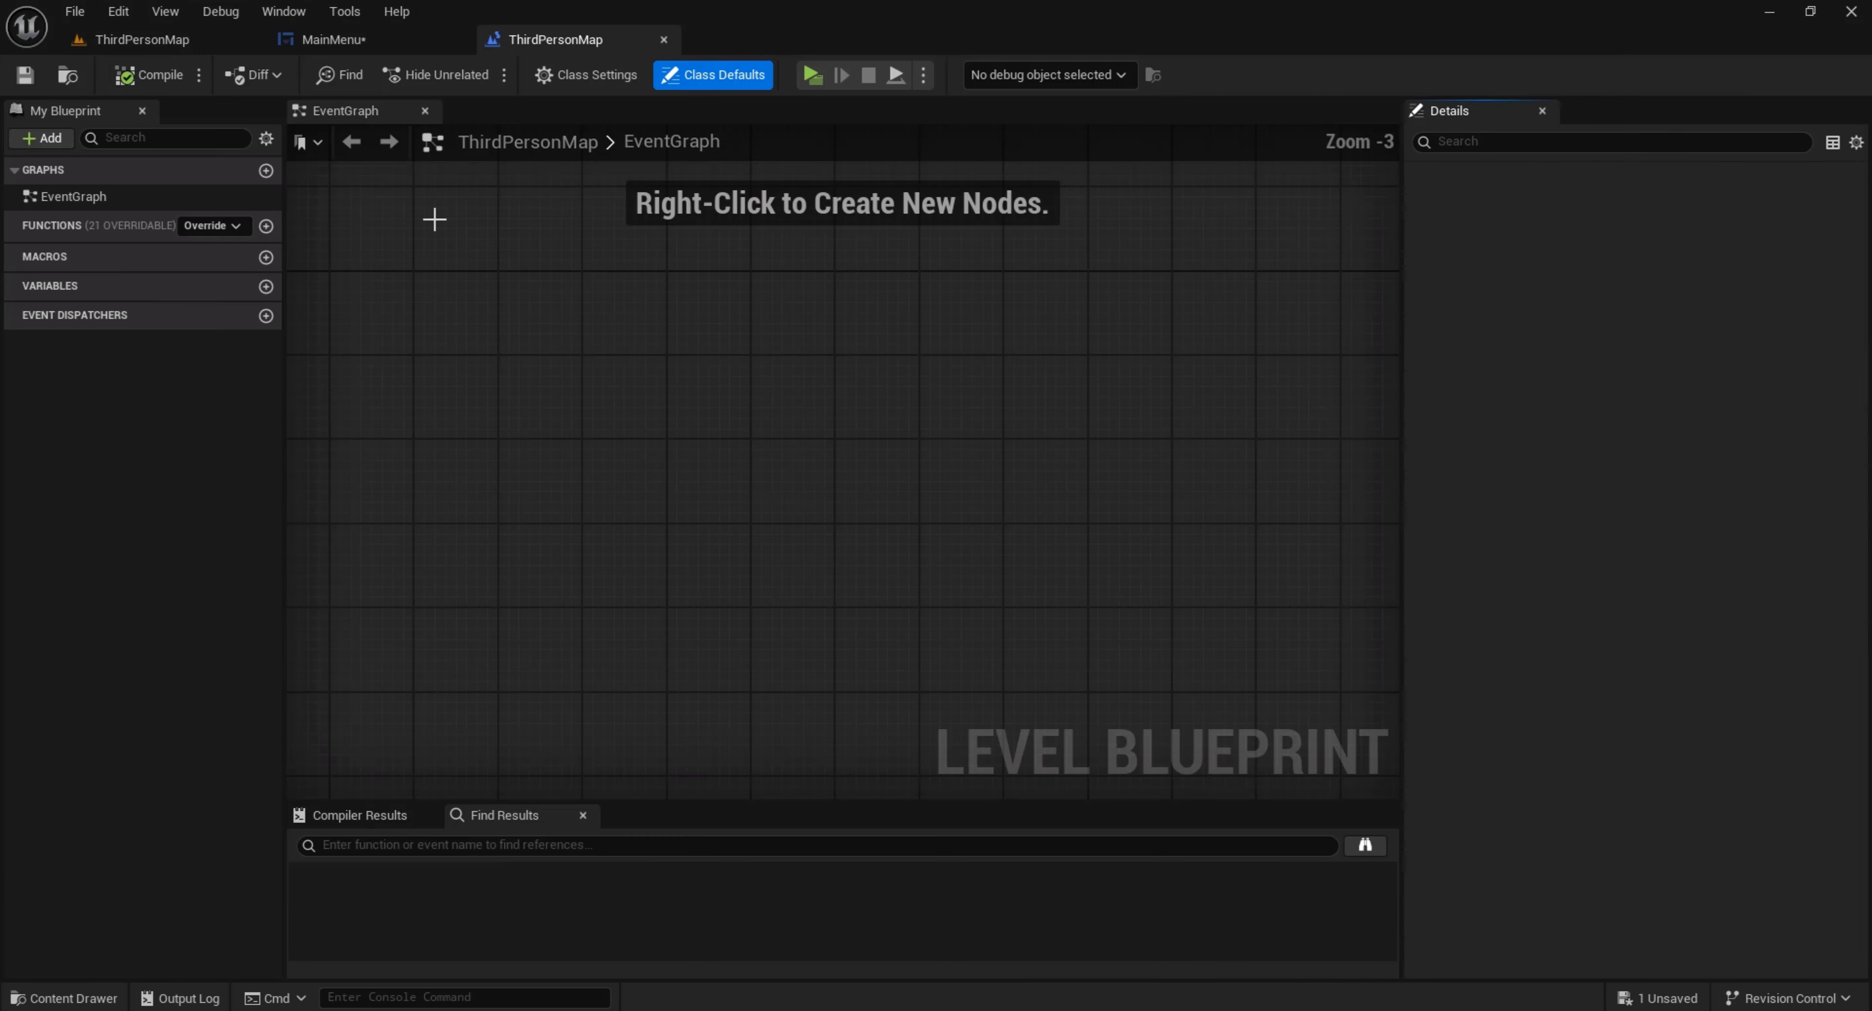
# Add an Event BeginPlay node to the level's event graph and position it with free space for following nodes
pyautogui.rightClick(666, 451)
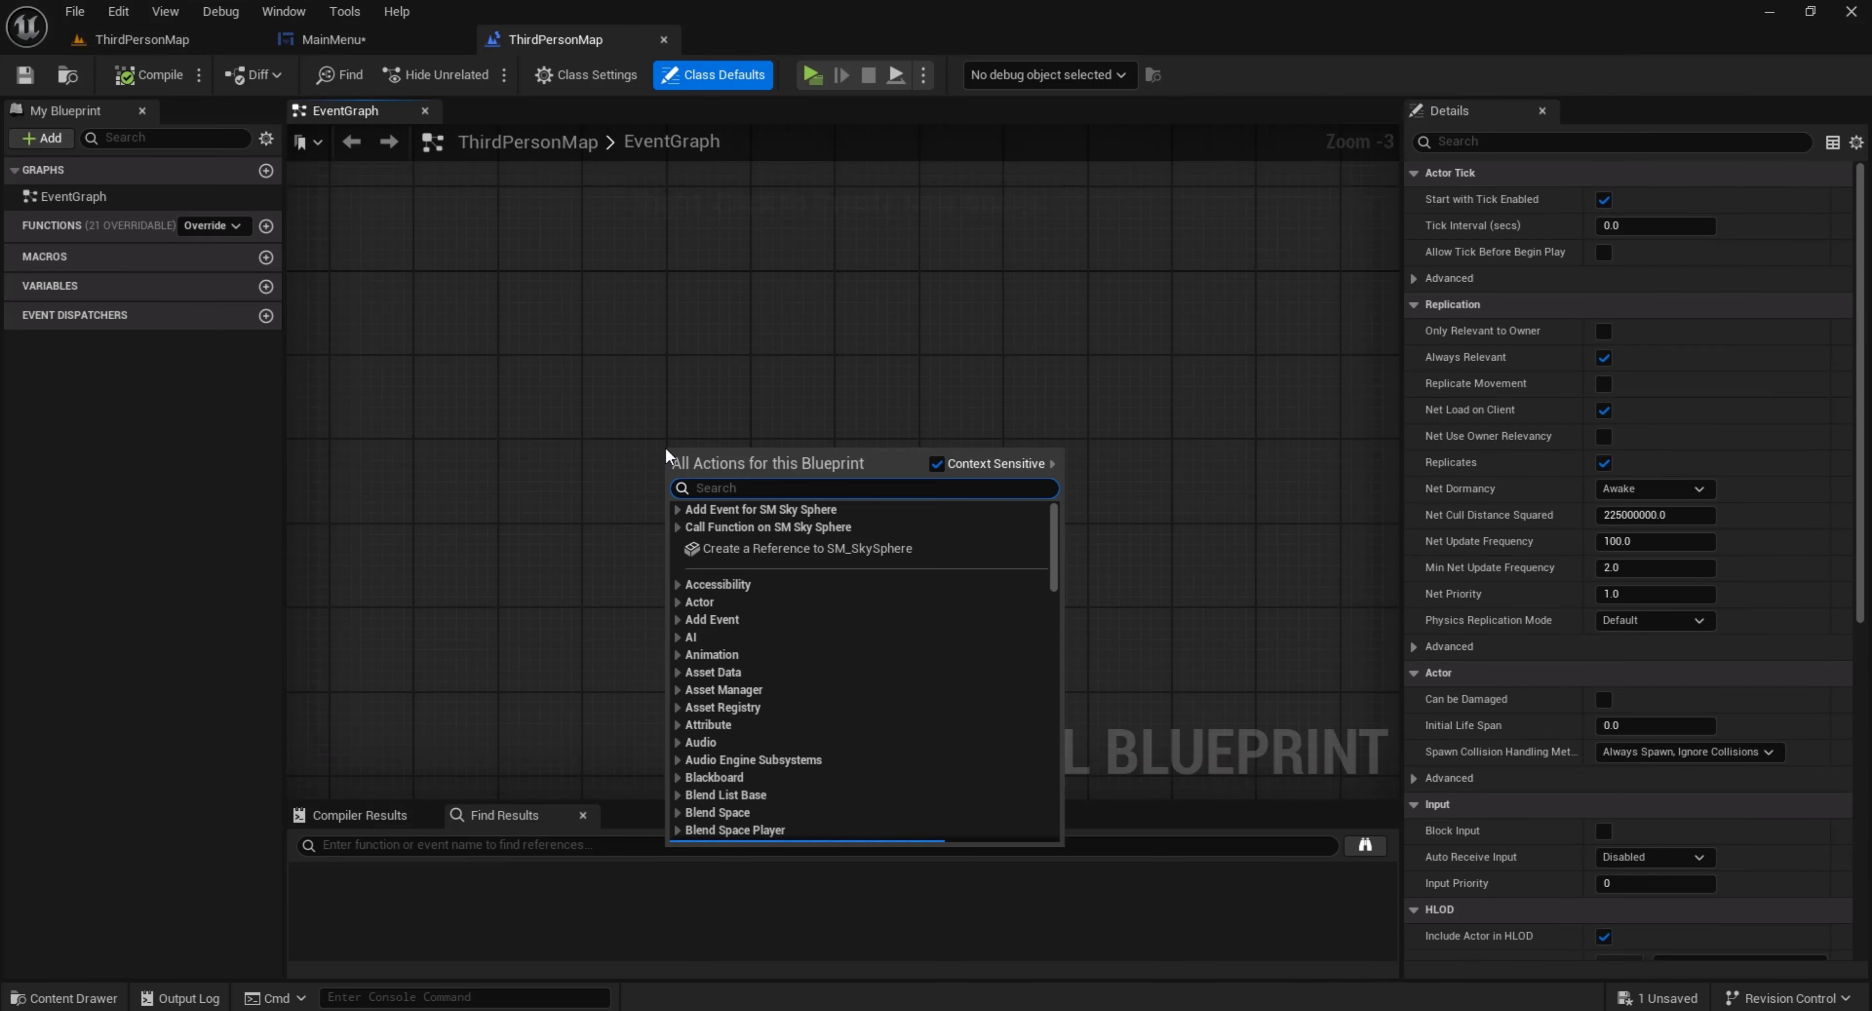
pyautogui.write('begin')
pyautogui.press('Return')
pyautogui.scroll(3, 666, 448)
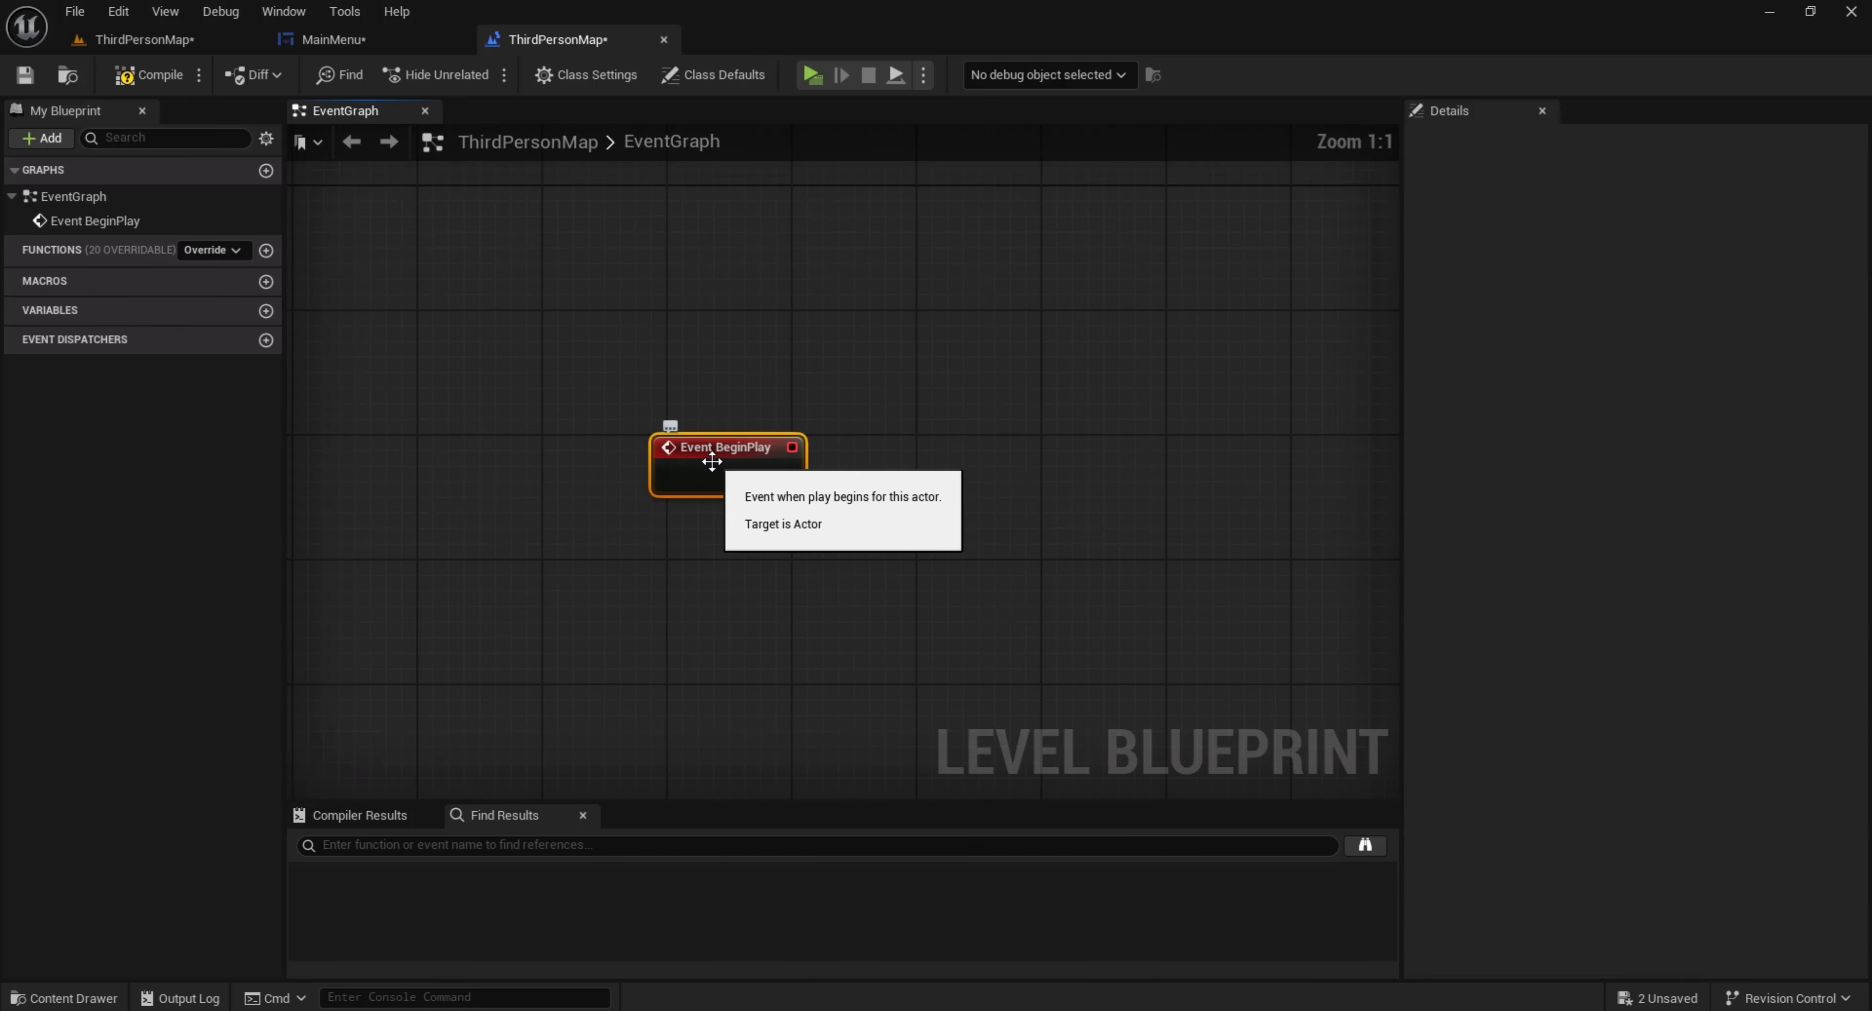
pyautogui.moveTo(691, 445); pyautogui.dragTo(579, 322)
pyautogui.moveTo(734, 320); pyautogui.dragTo(686, 377, button='right')
# Connect a Create Widget node to Event BeginPlay and place it right beside the event
pyautogui.moveTo(625, 407); pyautogui.dragTo(730, 434)
pyautogui.write('create')
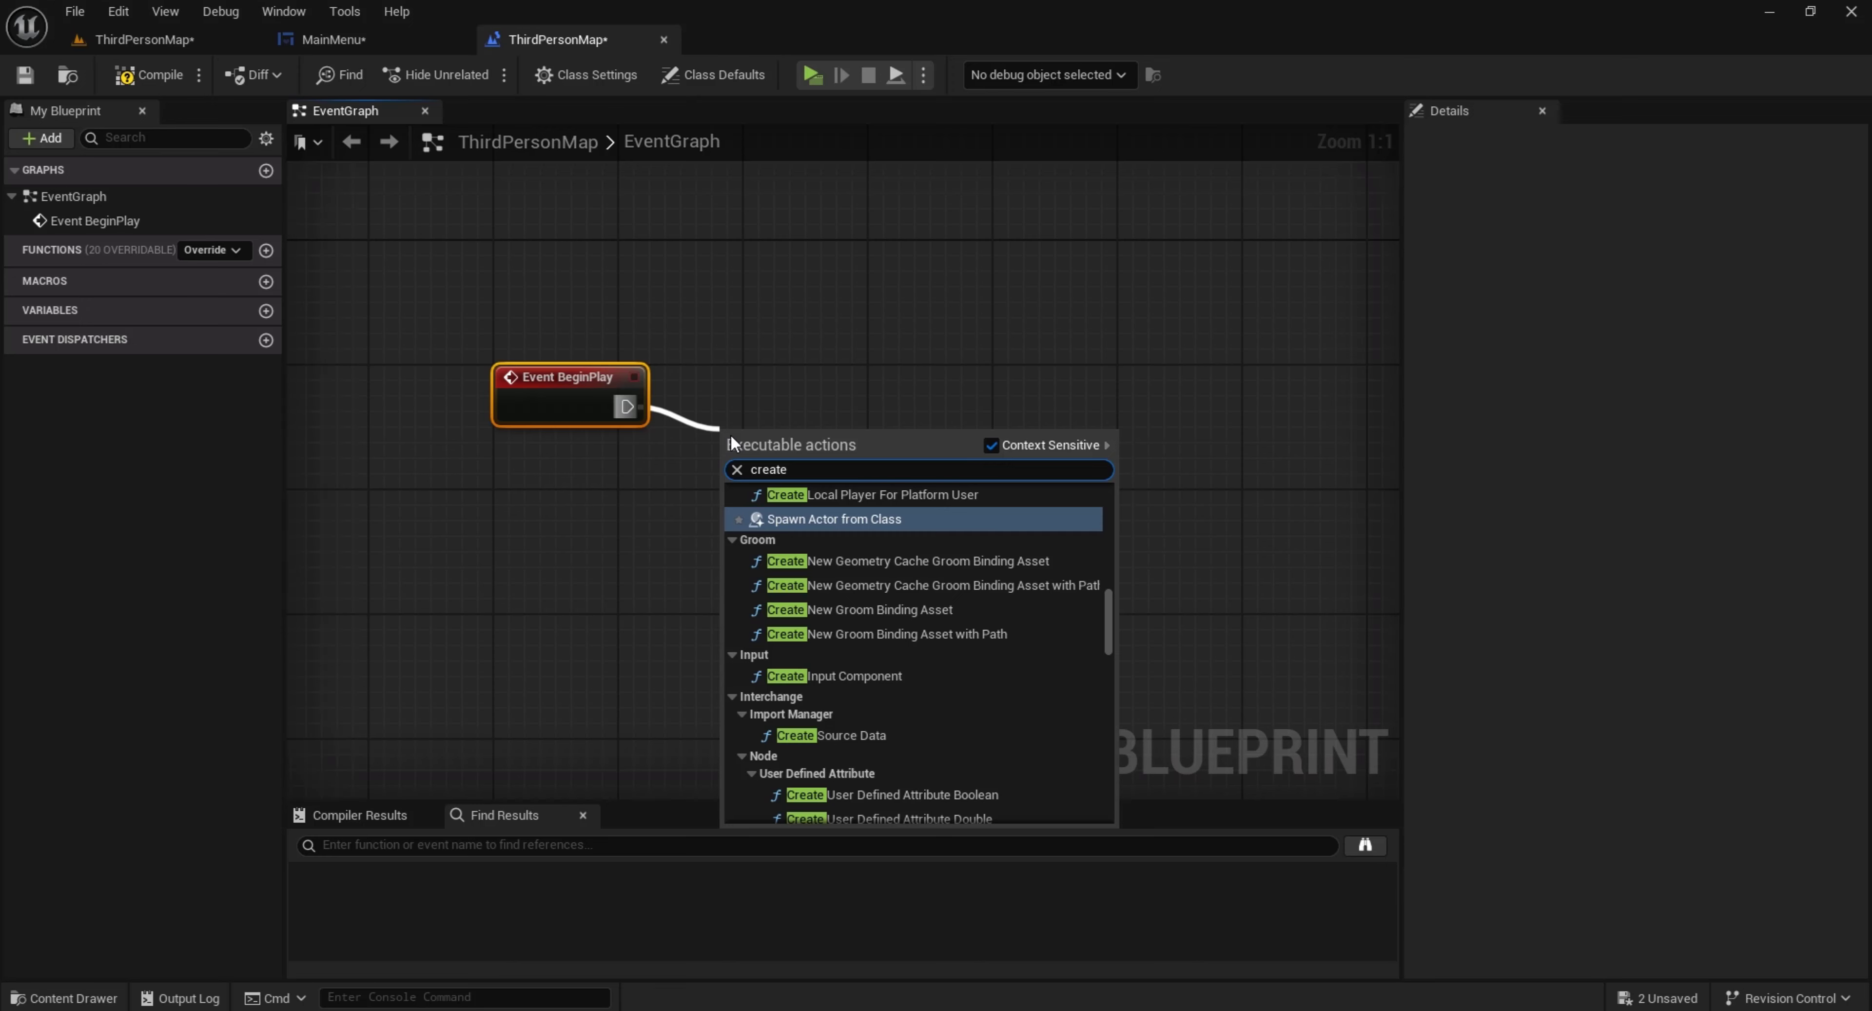
pyautogui.write(' widget')
pyautogui.press('Return')
pyautogui.moveTo(798, 466); pyautogui.dragTo(653, 409, button='right')
# Add an Add to Viewport node from the Create Widget node's Return Value and straighten its connections
pyautogui.moveTo(839, 442); pyautogui.dragTo(909, 465)
pyautogui.write('add')
pyautogui.scroll(-1, 1010, 617)
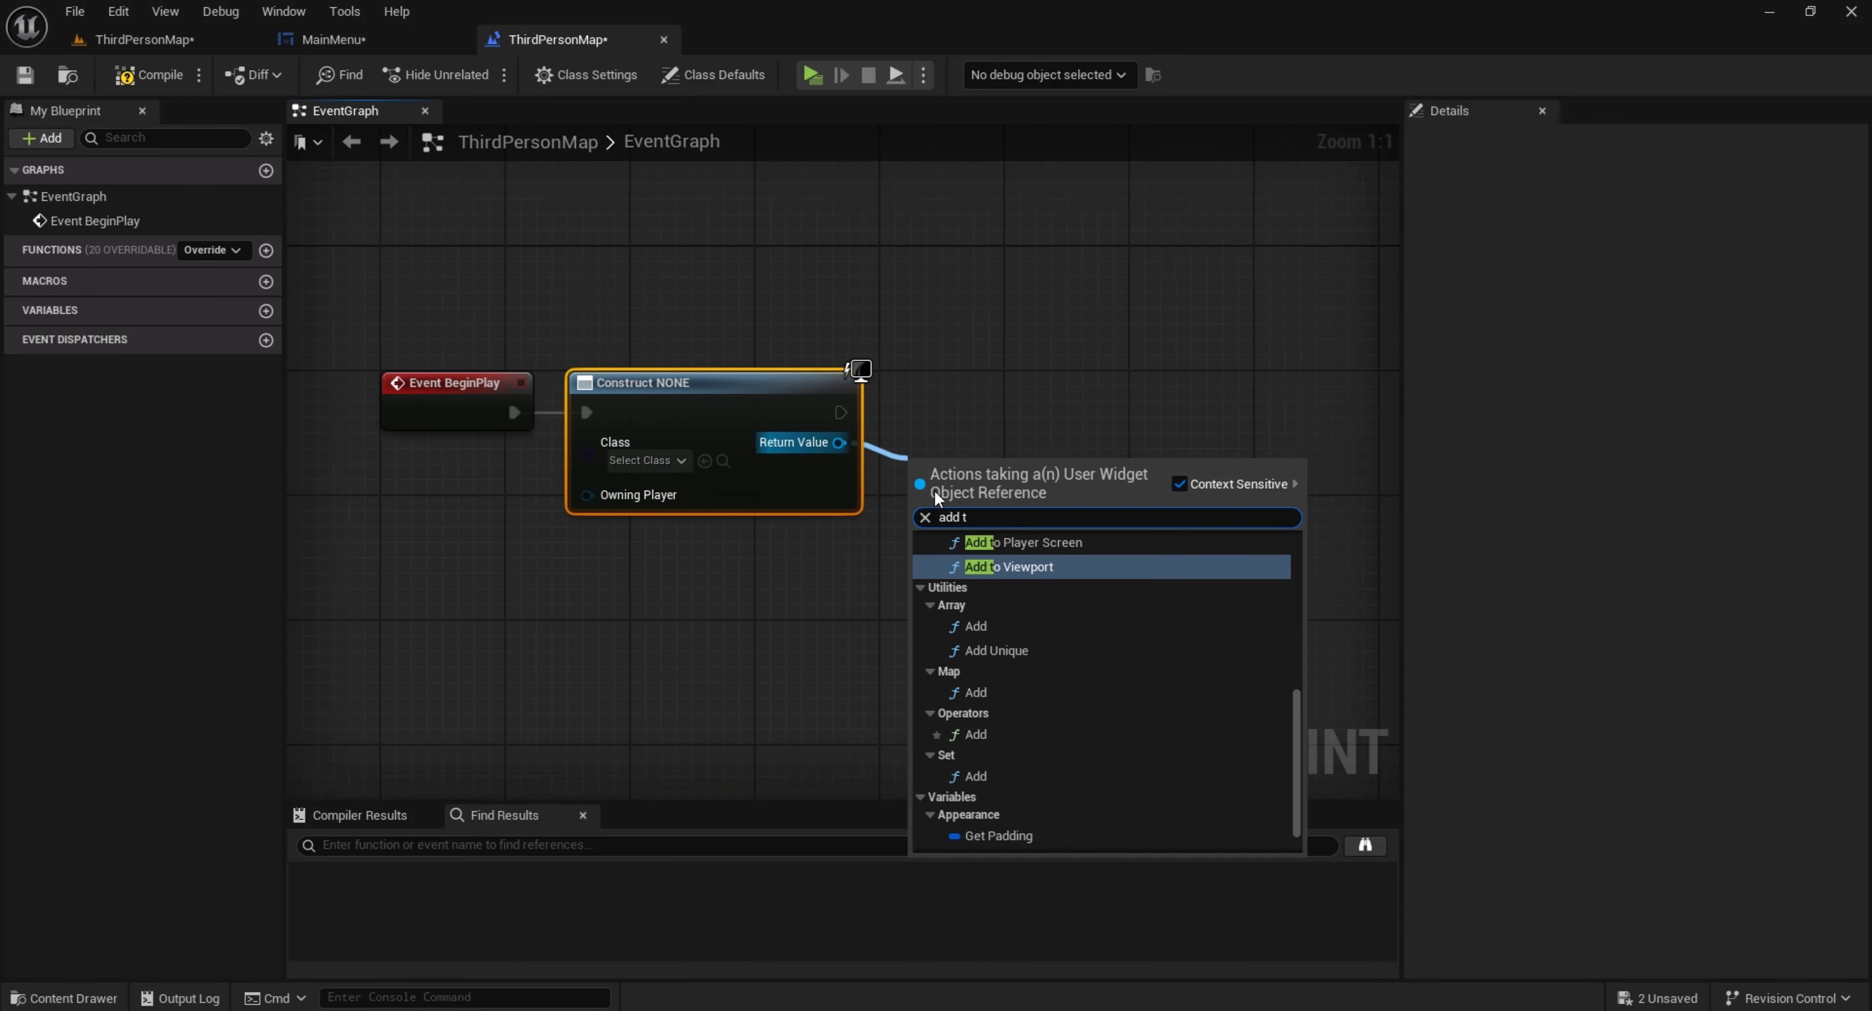
pyautogui.click(1010, 564)
pyautogui.press('q')
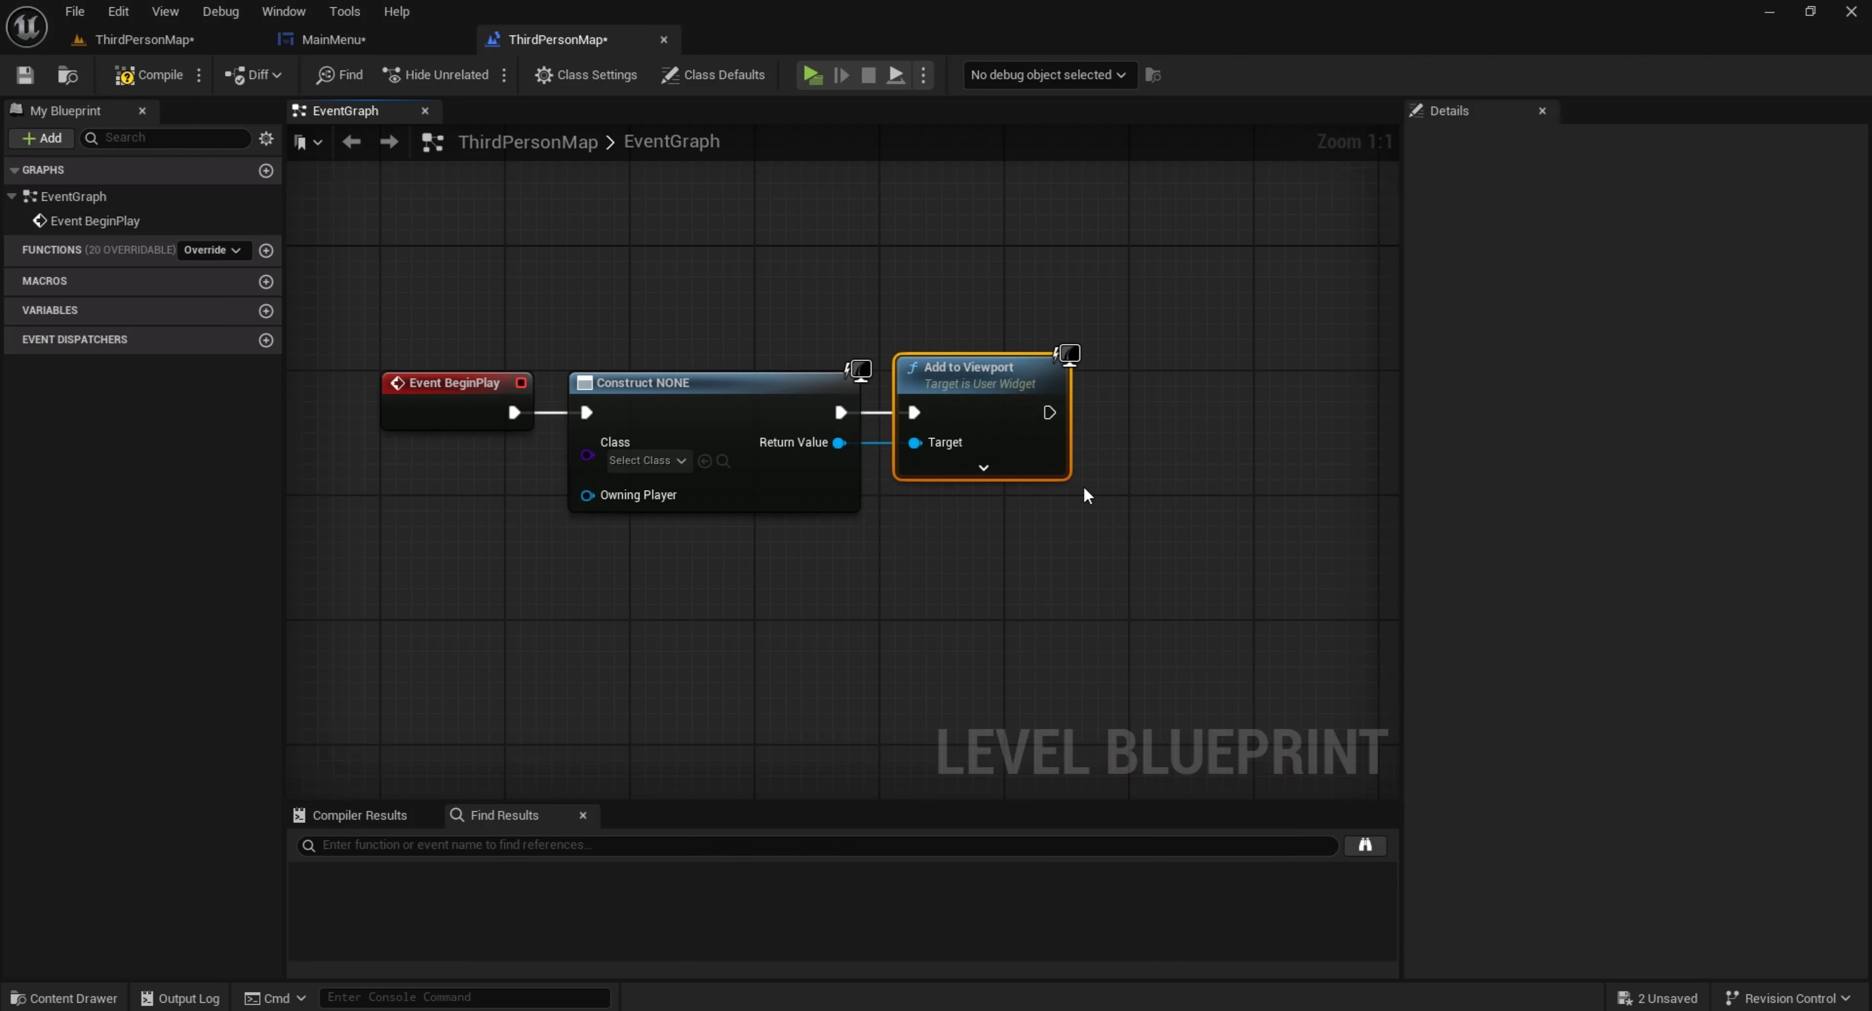
# Set the Create Widget node's Class to MainMenu and move Add to Viewport slightly closer to it
pyautogui.click(662, 468)
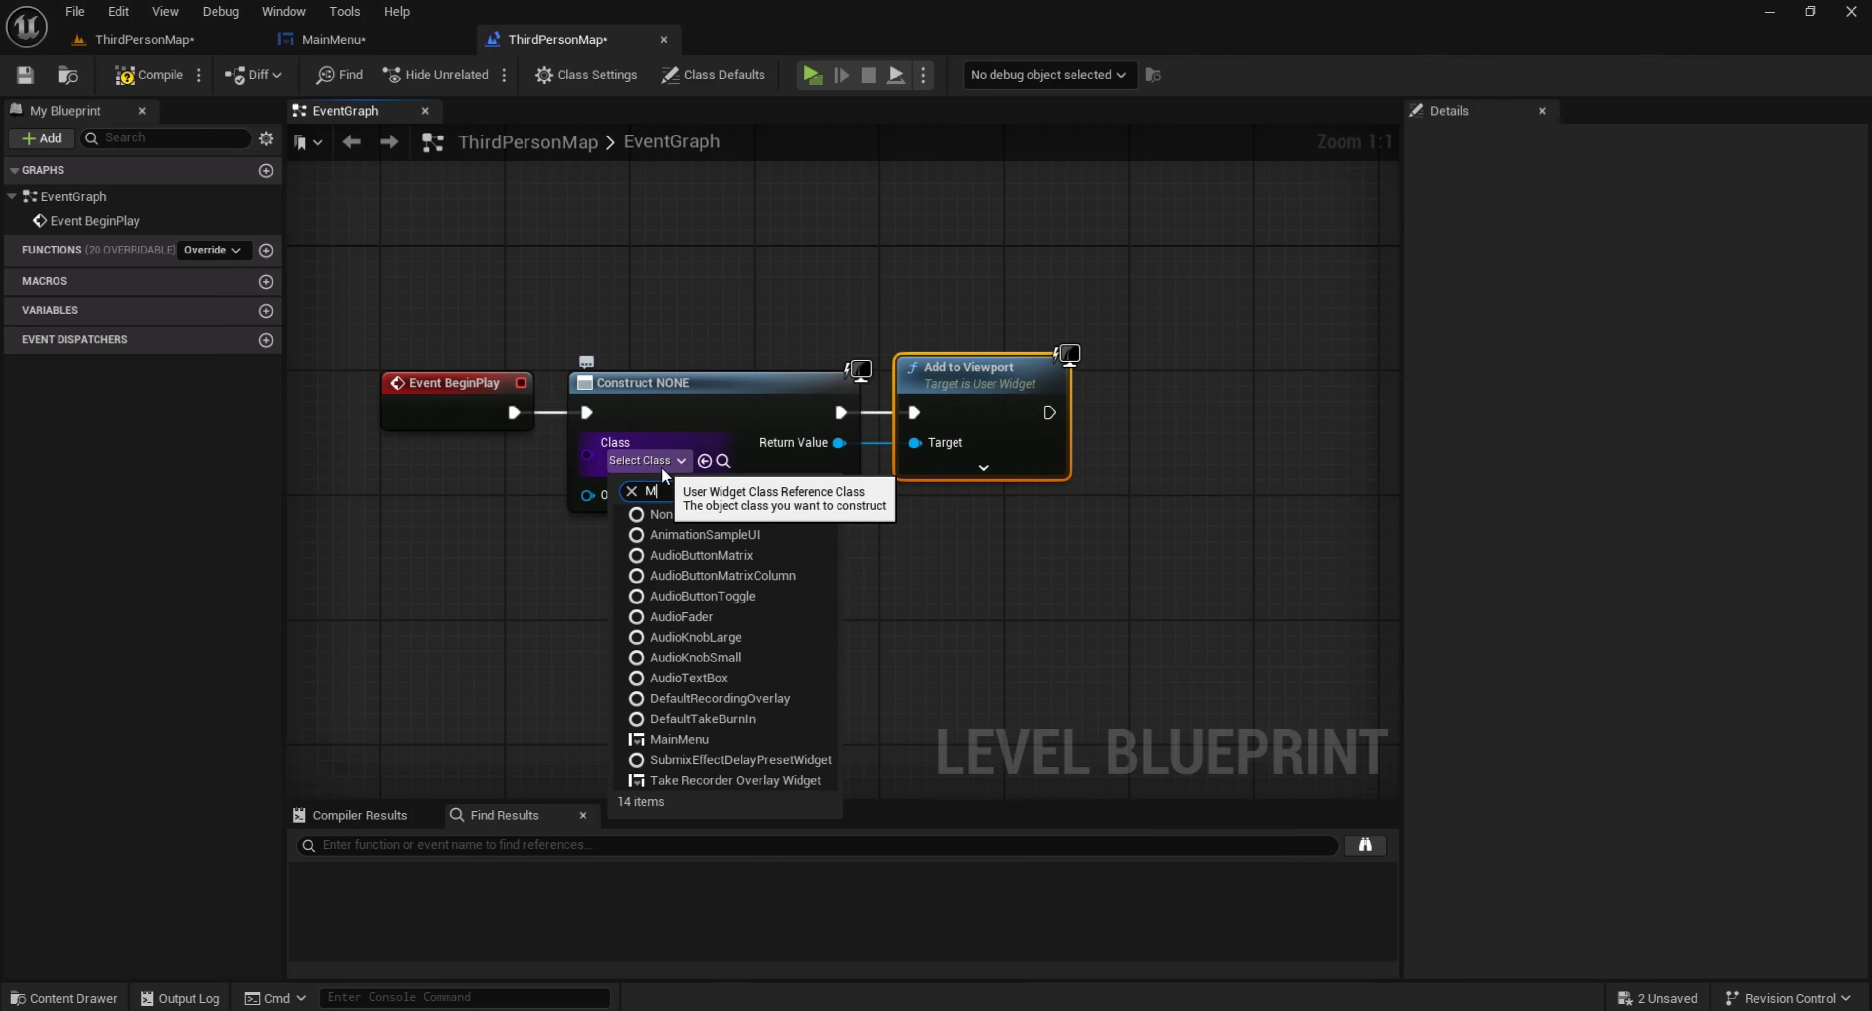
pyautogui.write('Mai')
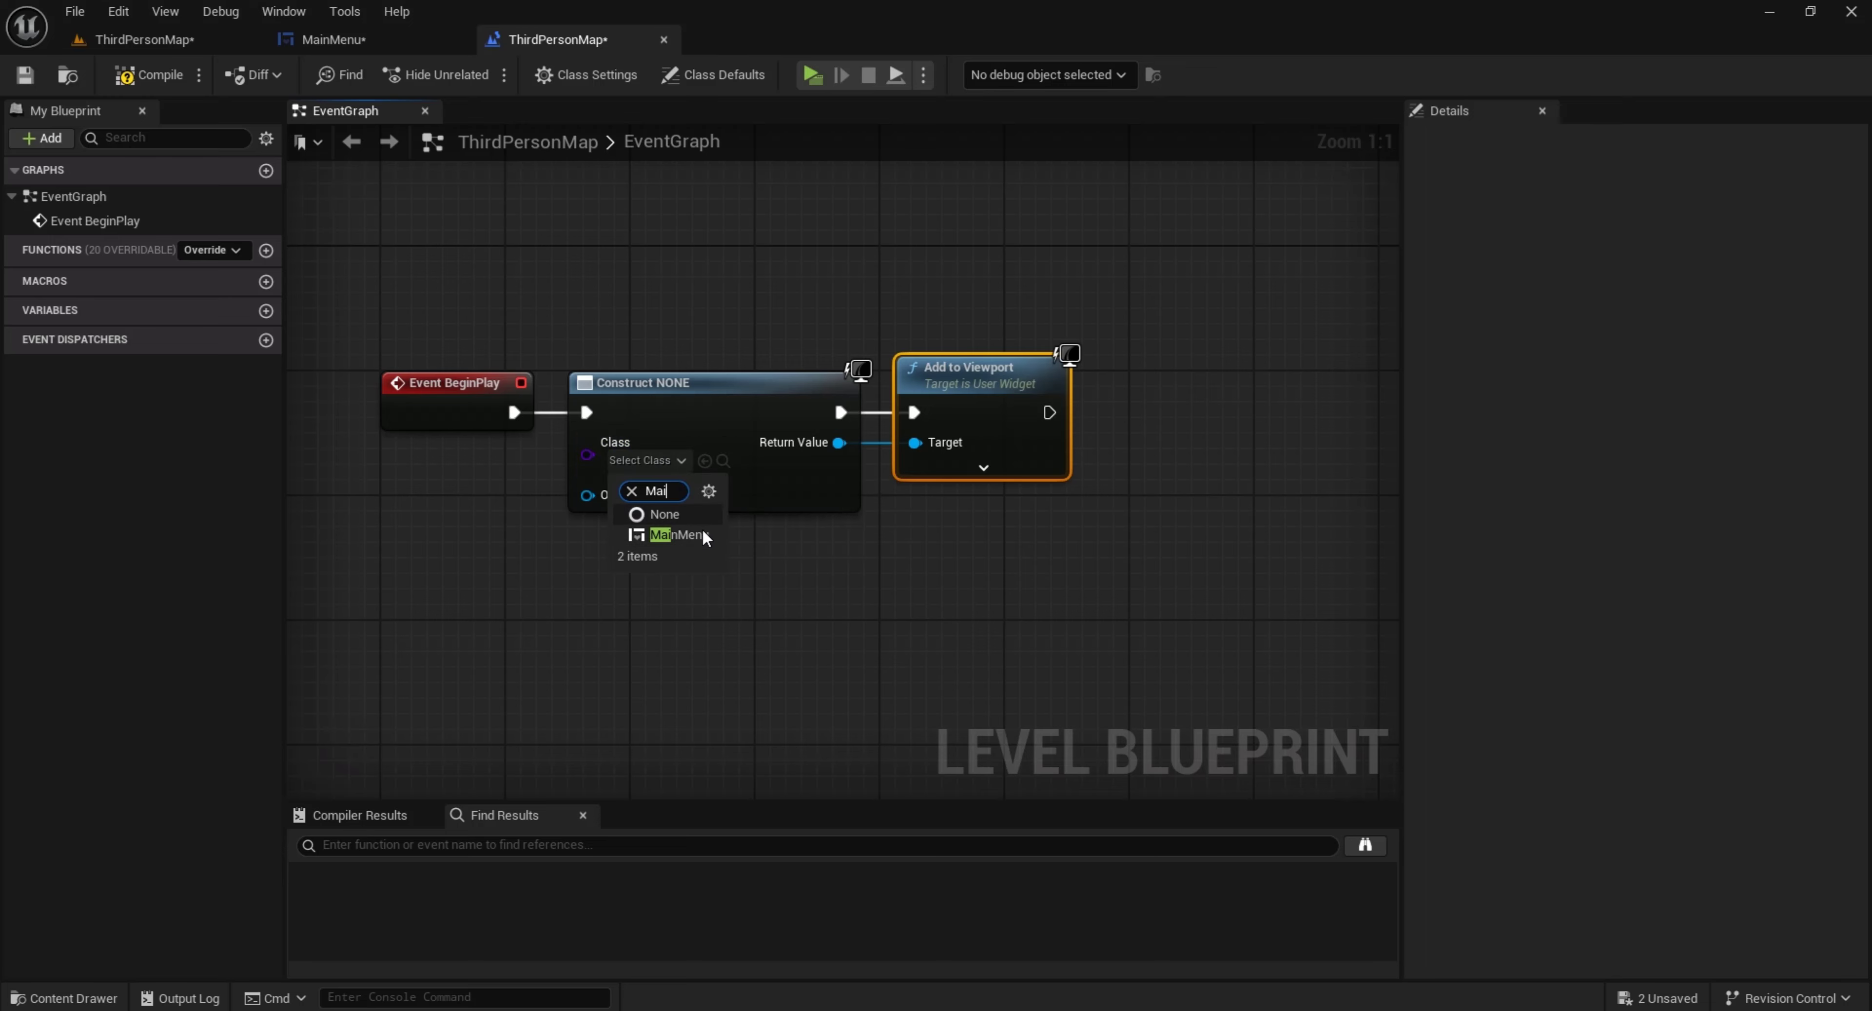
pyautogui.click(708, 535)
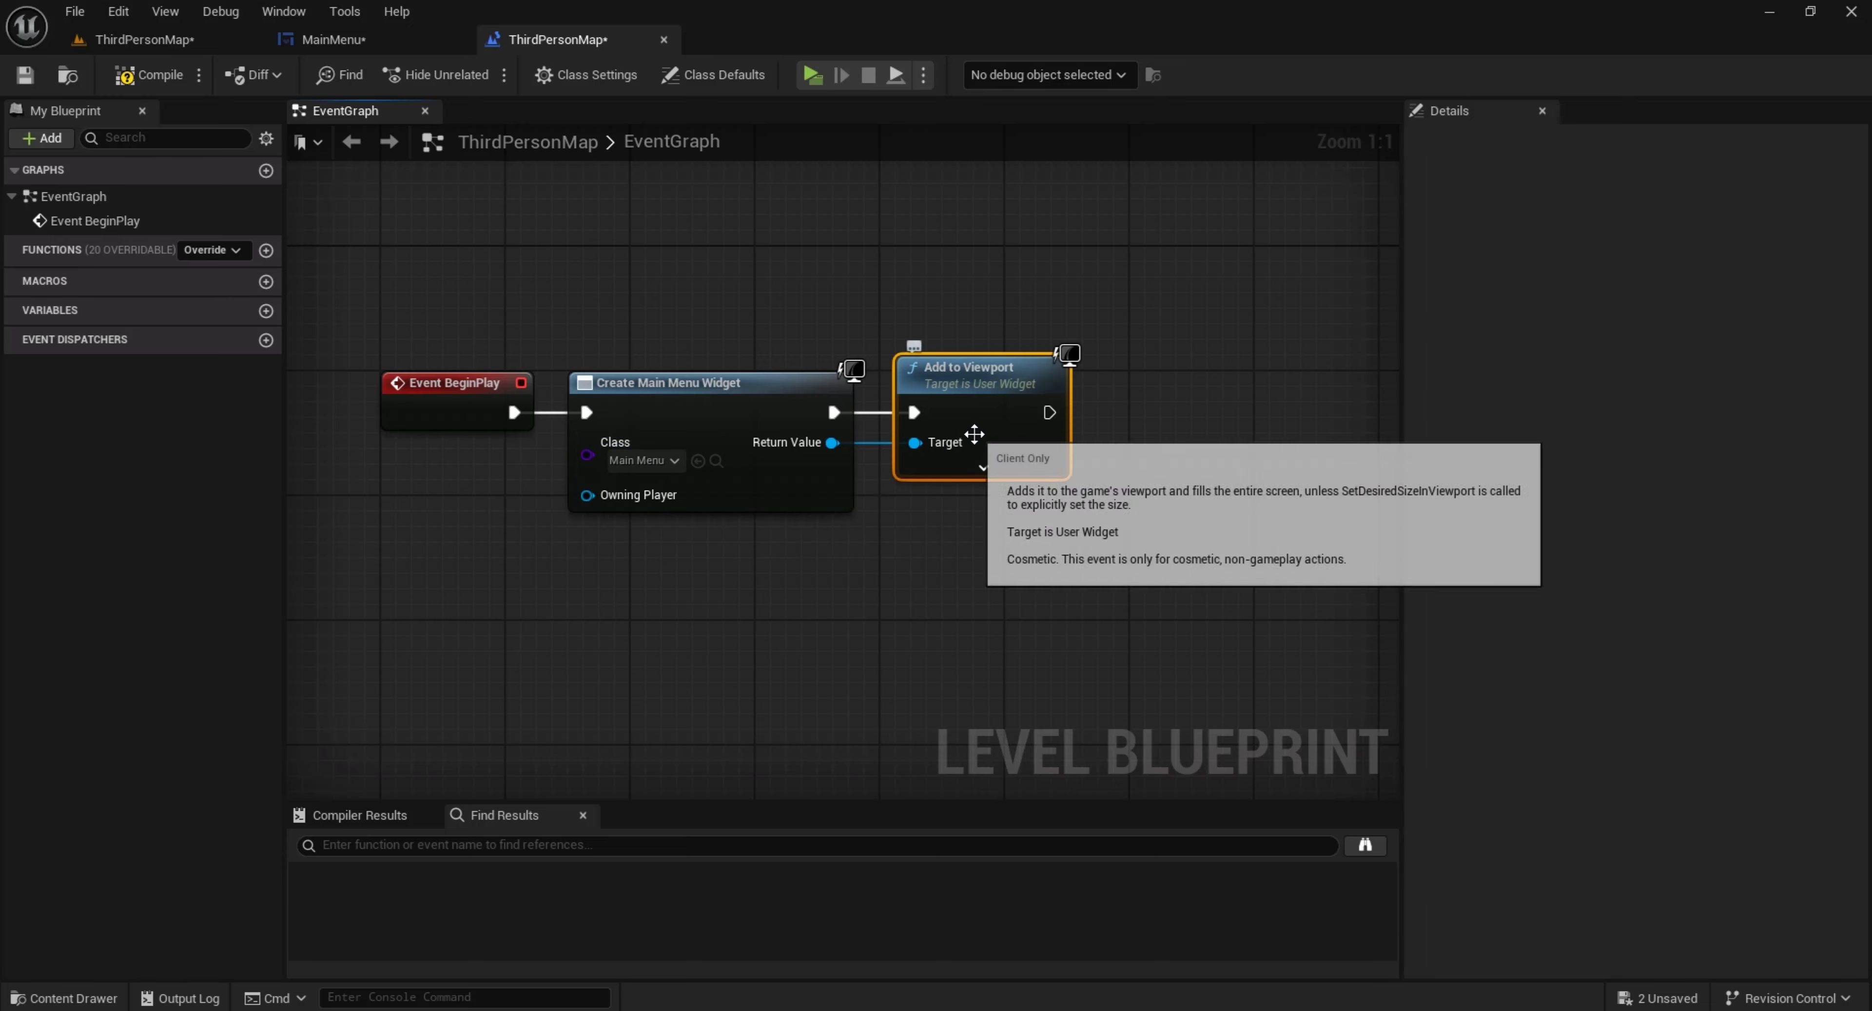
pyautogui.moveTo(977, 436); pyautogui.dragTo(961, 436)
pyautogui.moveTo(1043, 518); pyautogui.dragTo(994, 518, button='right')
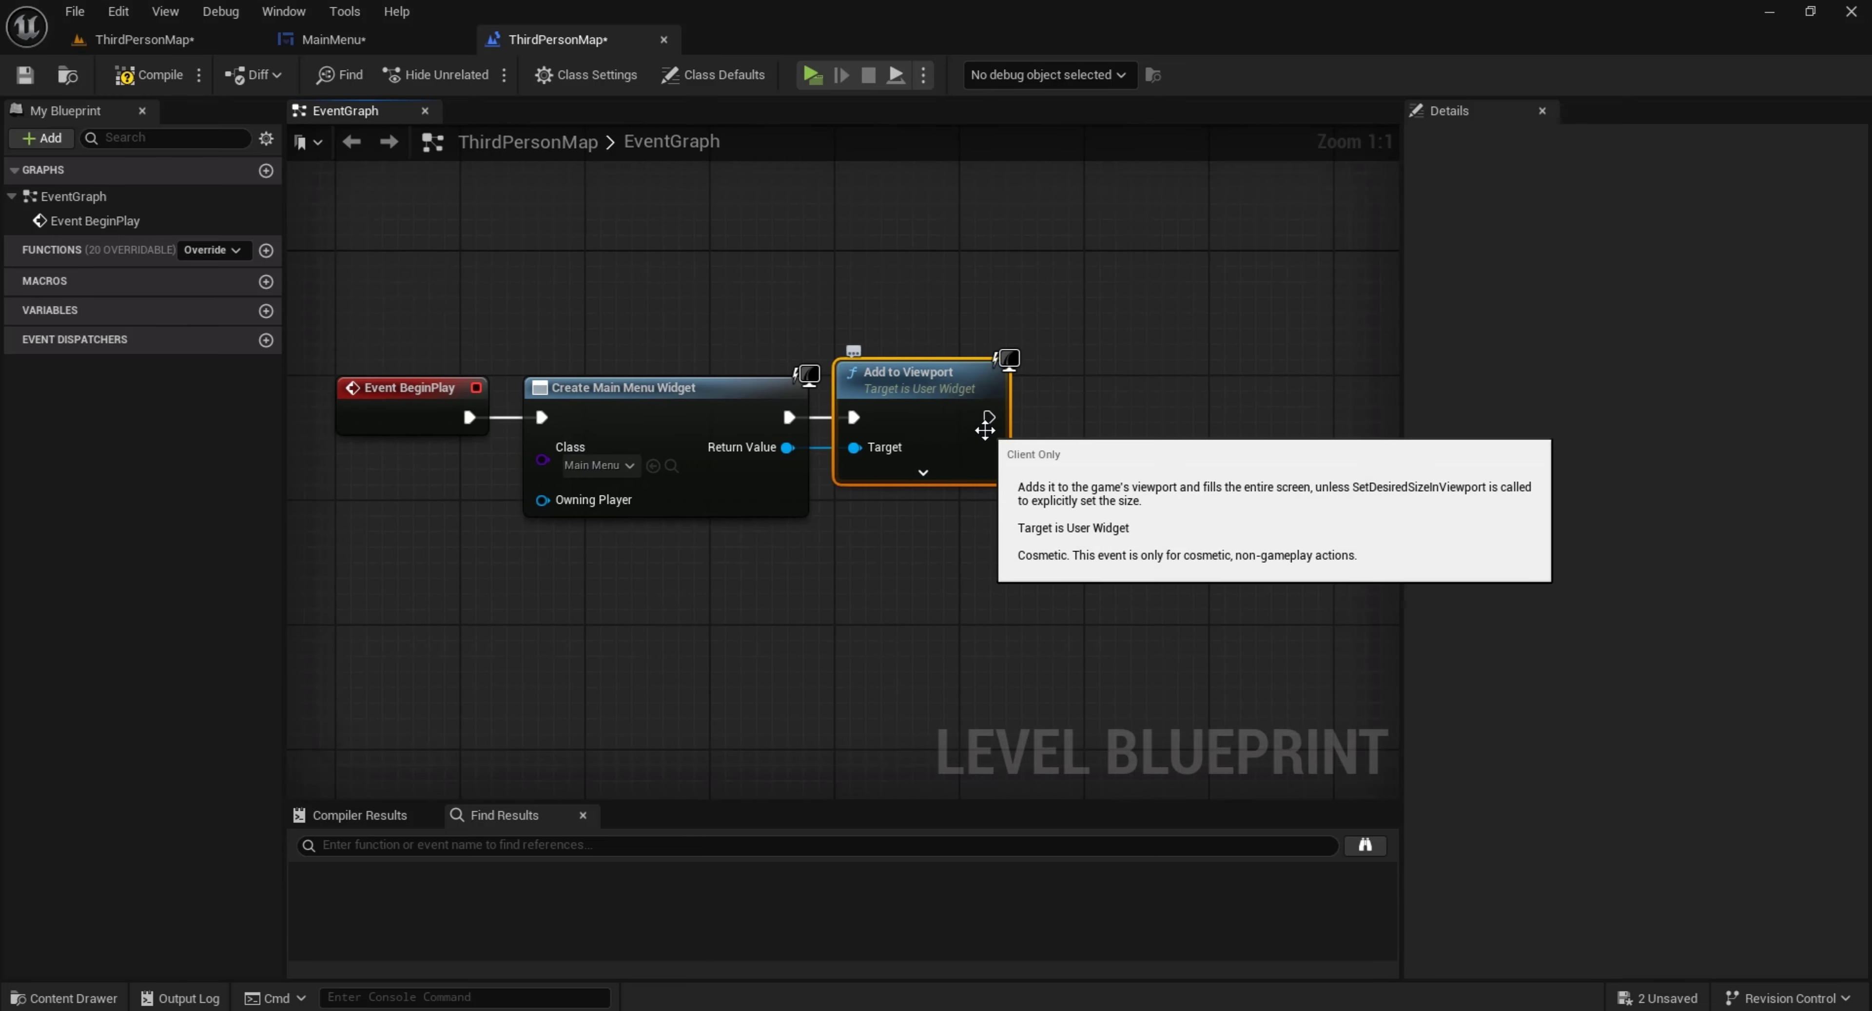
# Turn off Context Sensitive to add a Set Show Mouse Cursor node after Add to Viewport, aligned with the execution line
pyautogui.moveTo(988, 417); pyautogui.dragTo(1072, 424)
pyautogui.write('set')
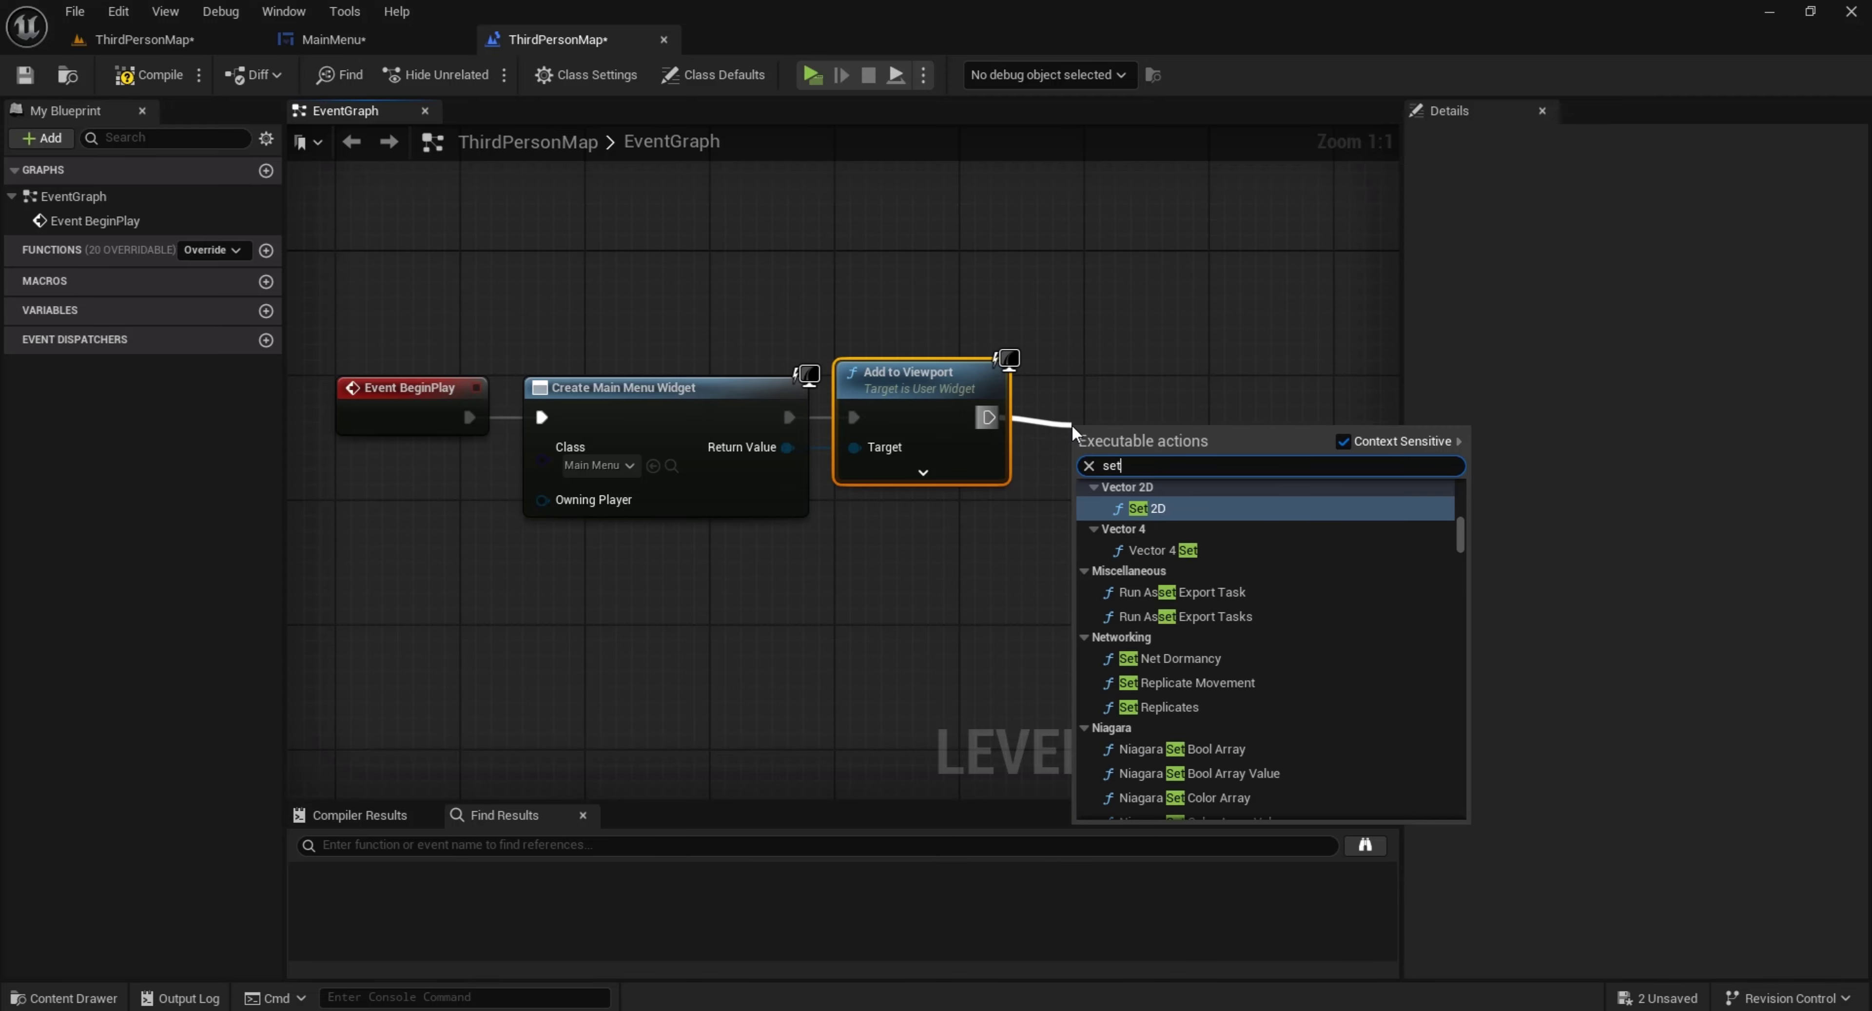
pyautogui.write(' show mouse')
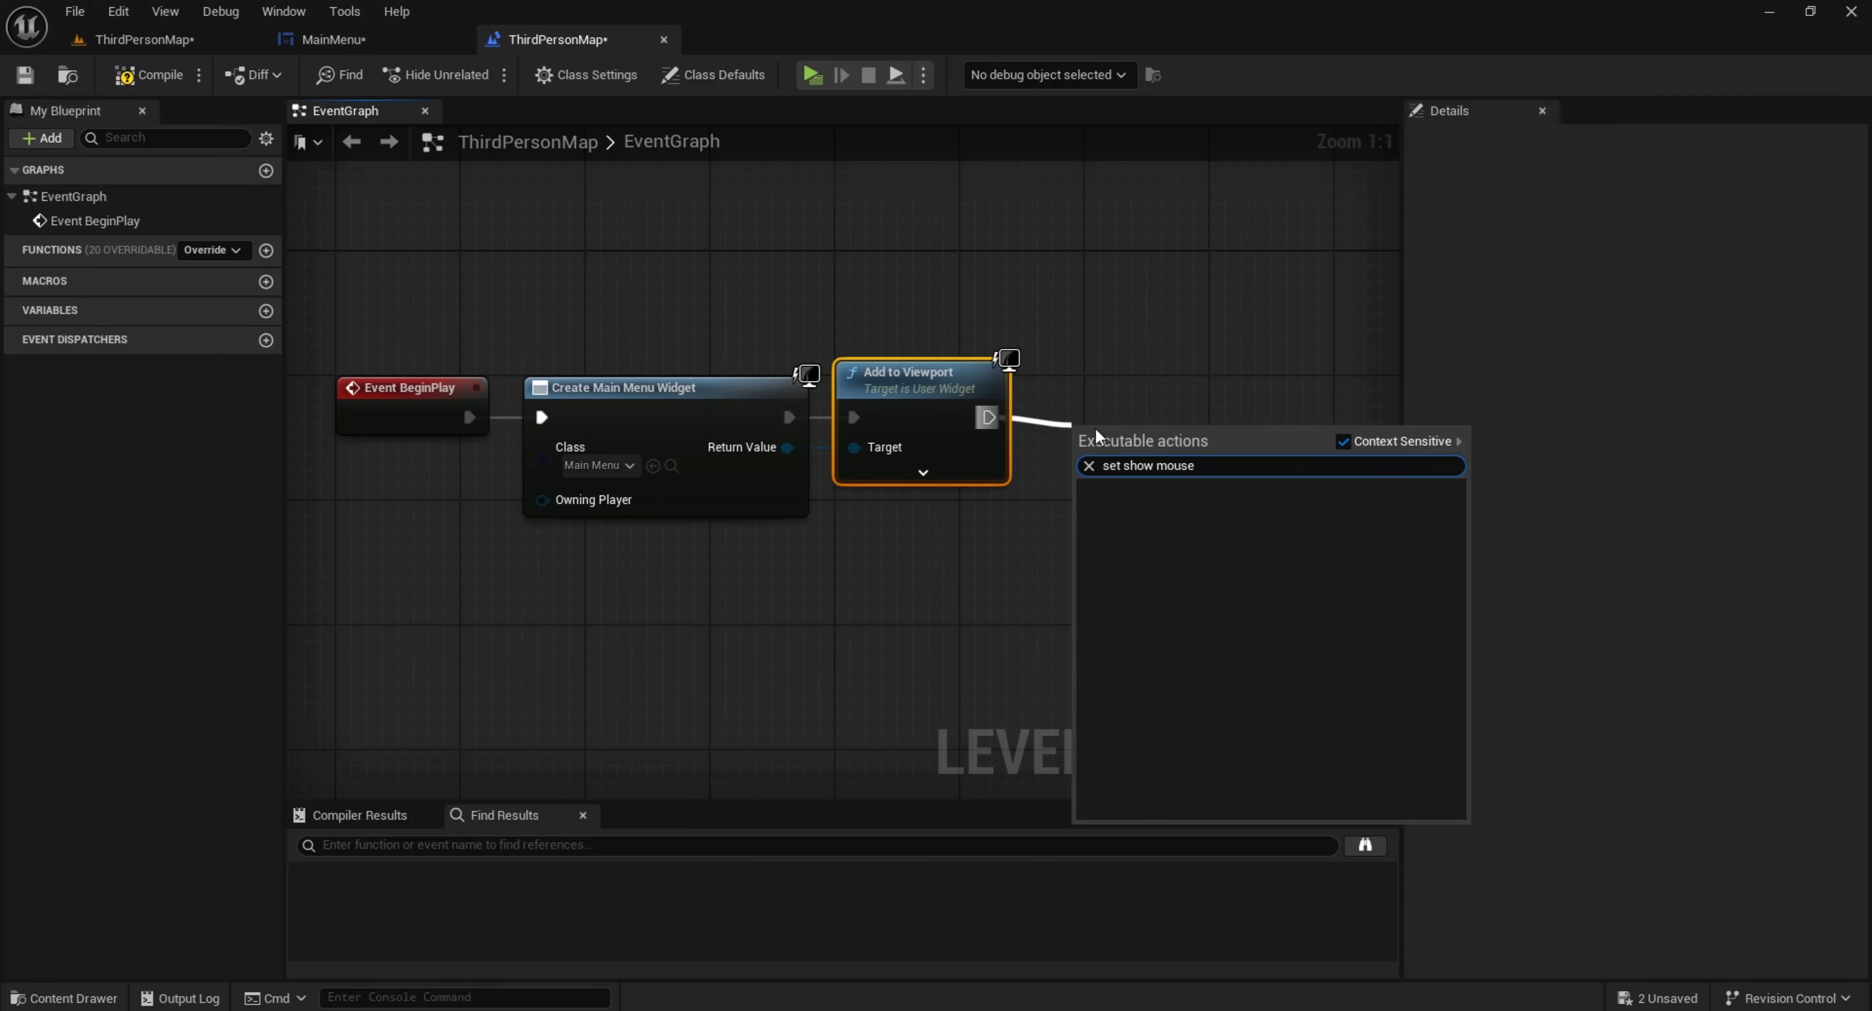
pyautogui.click(1343, 442)
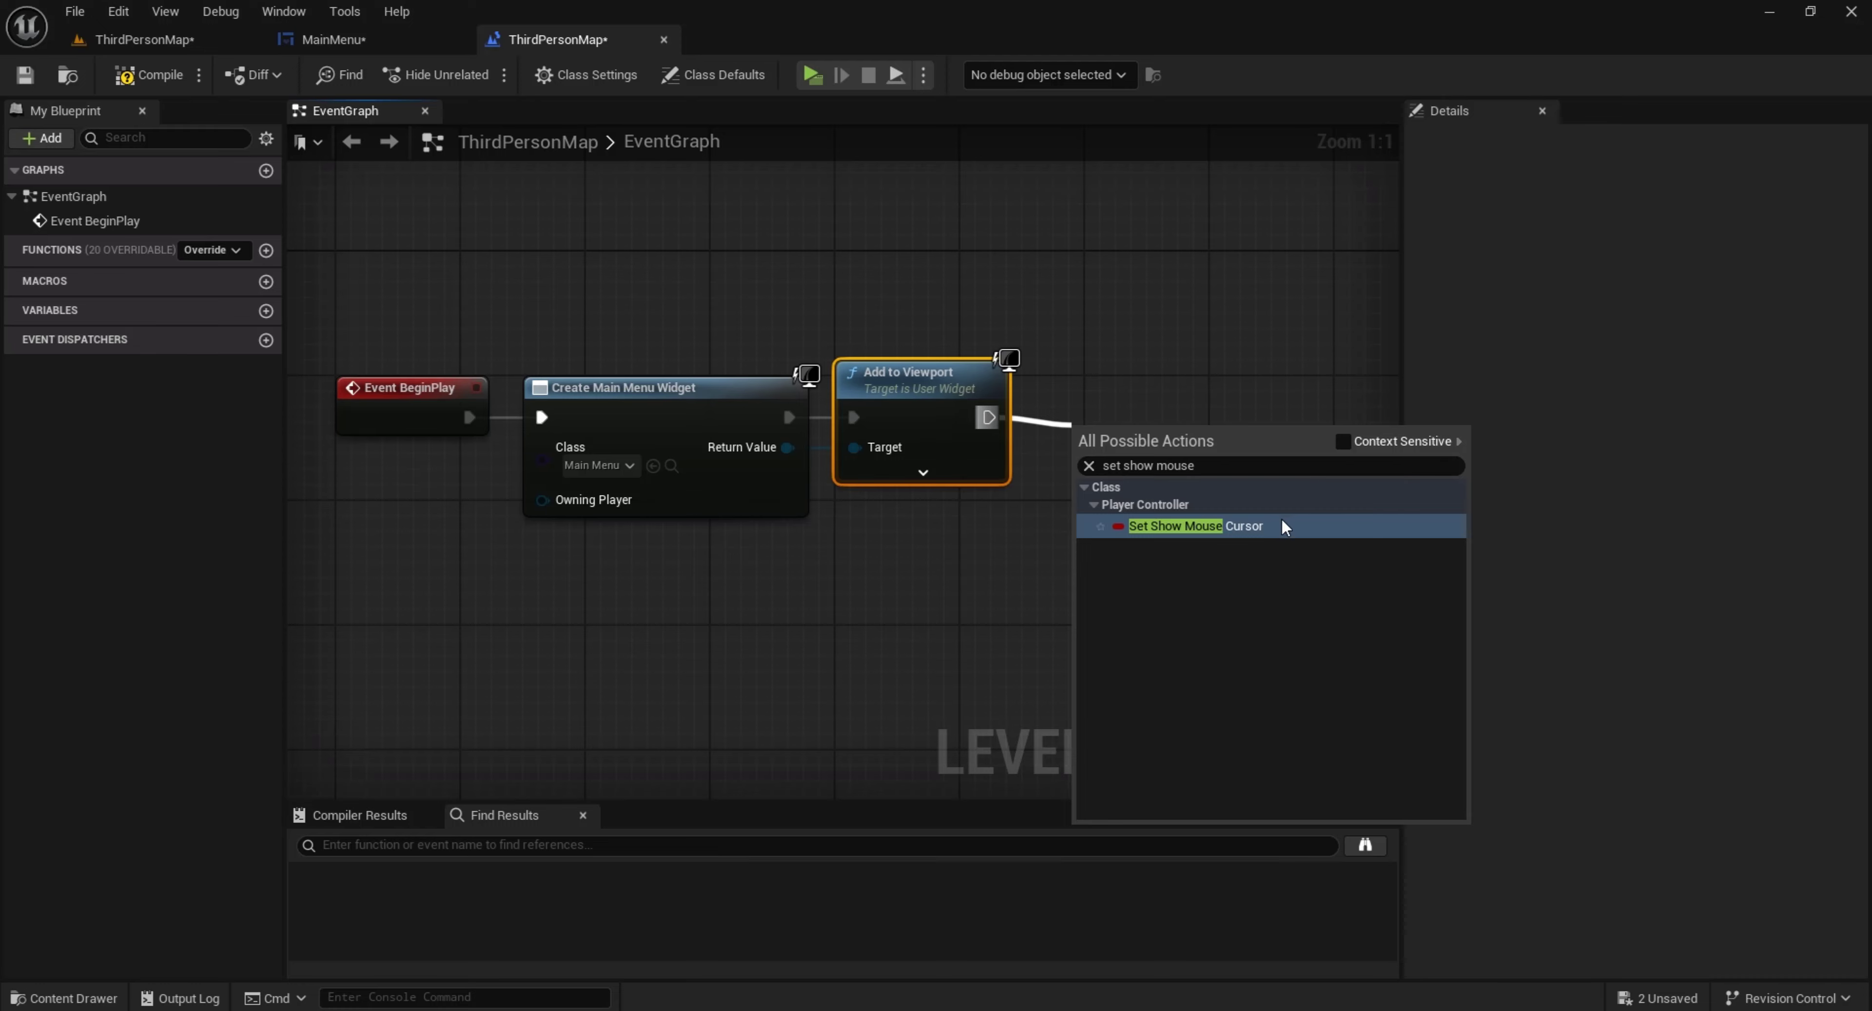
pyautogui.click(1283, 526)
pyautogui.moveTo(1183, 452); pyautogui.dragTo(1160, 421)
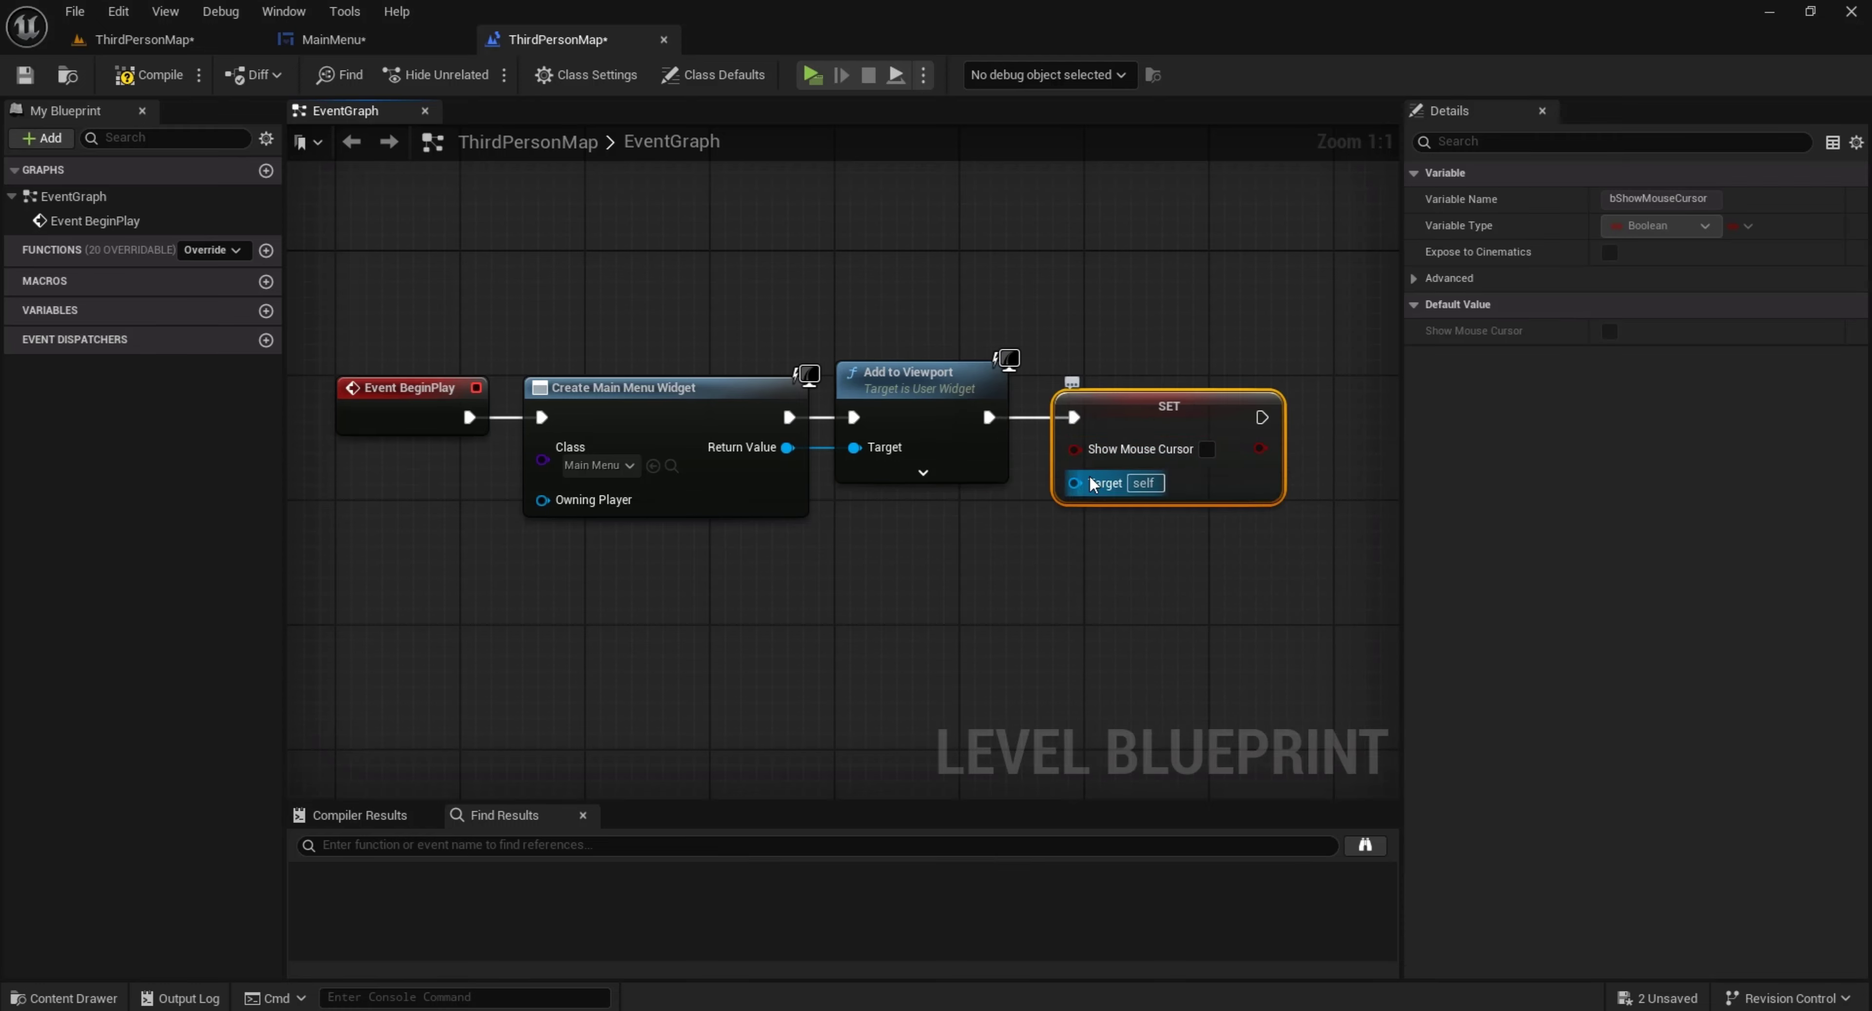
# Connect a Get Player Controller node to the SET node's Target, place it underneath, and enable Show Mouse Cursor
pyautogui.moveTo(1090, 480); pyautogui.dragTo(1107, 560)
pyautogui.write('get play')
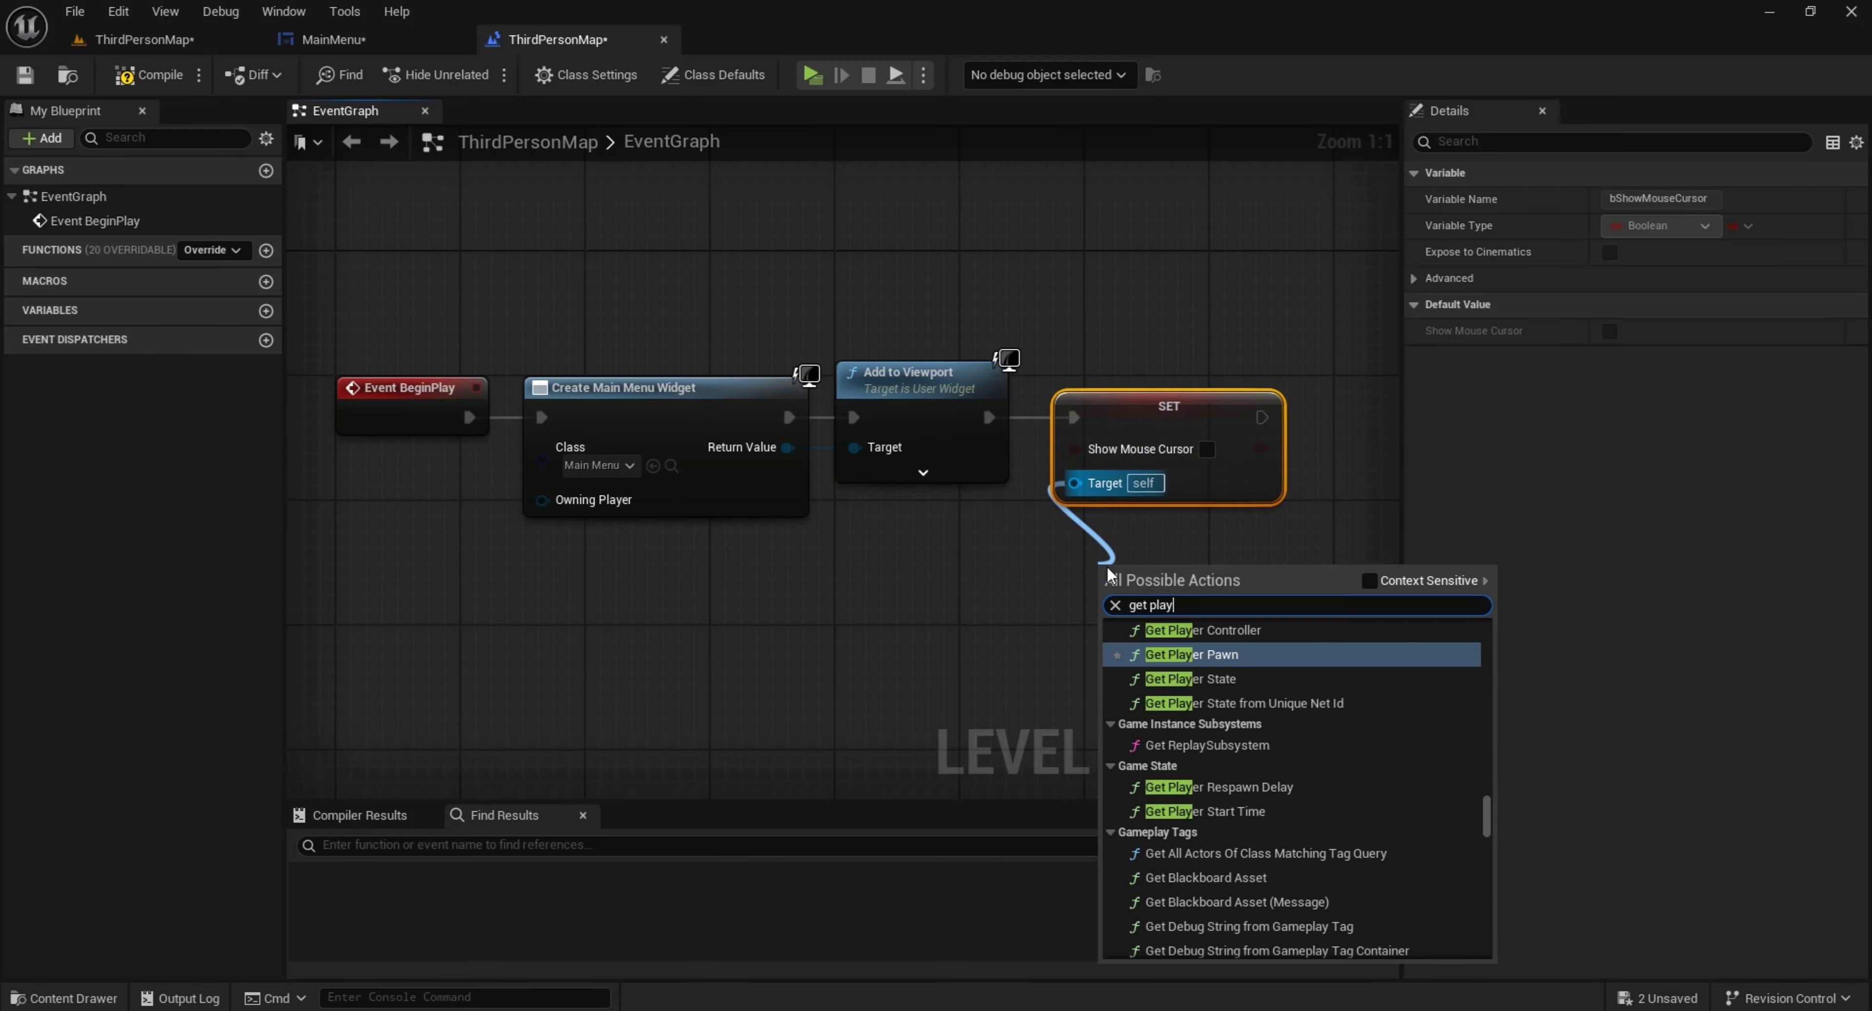
pyautogui.click(1203, 630)
pyautogui.moveTo(1099, 580); pyautogui.dragTo(1178, 508)
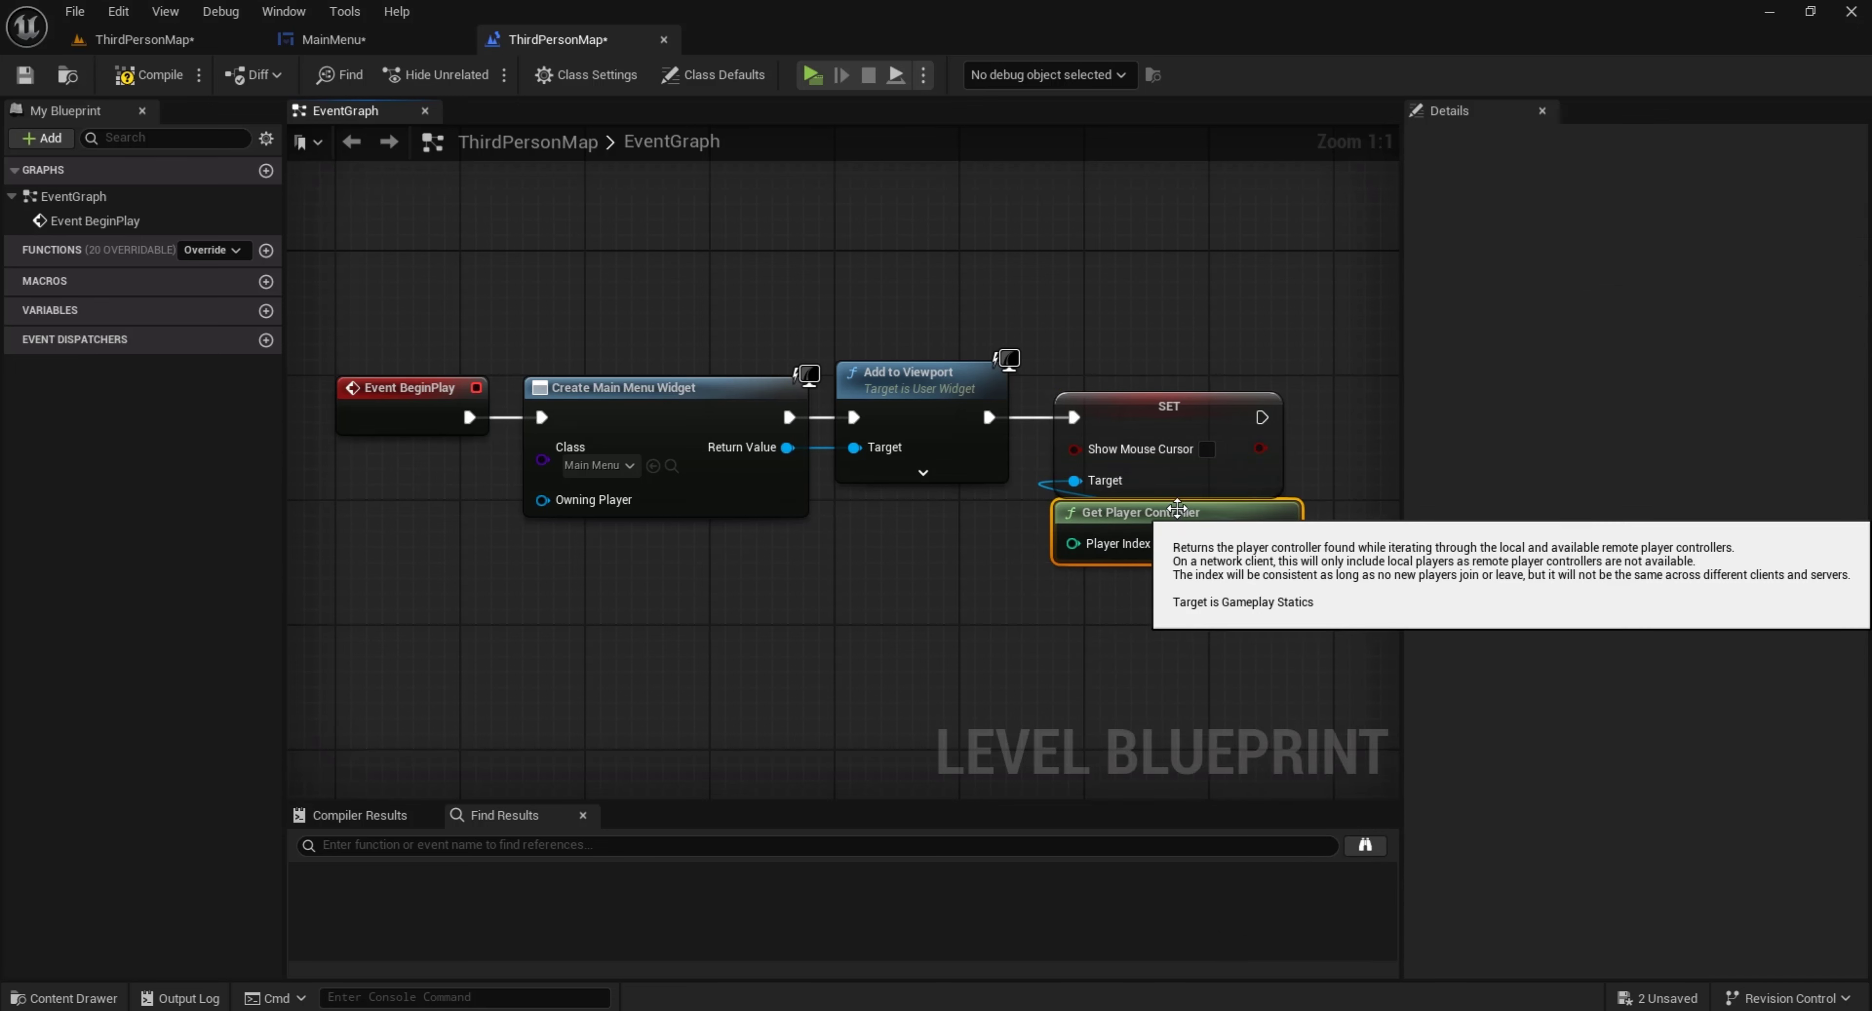
pyautogui.click(1207, 449)
pyautogui.moveTo(1293, 605); pyautogui.dragTo(1263, 626, button='right')
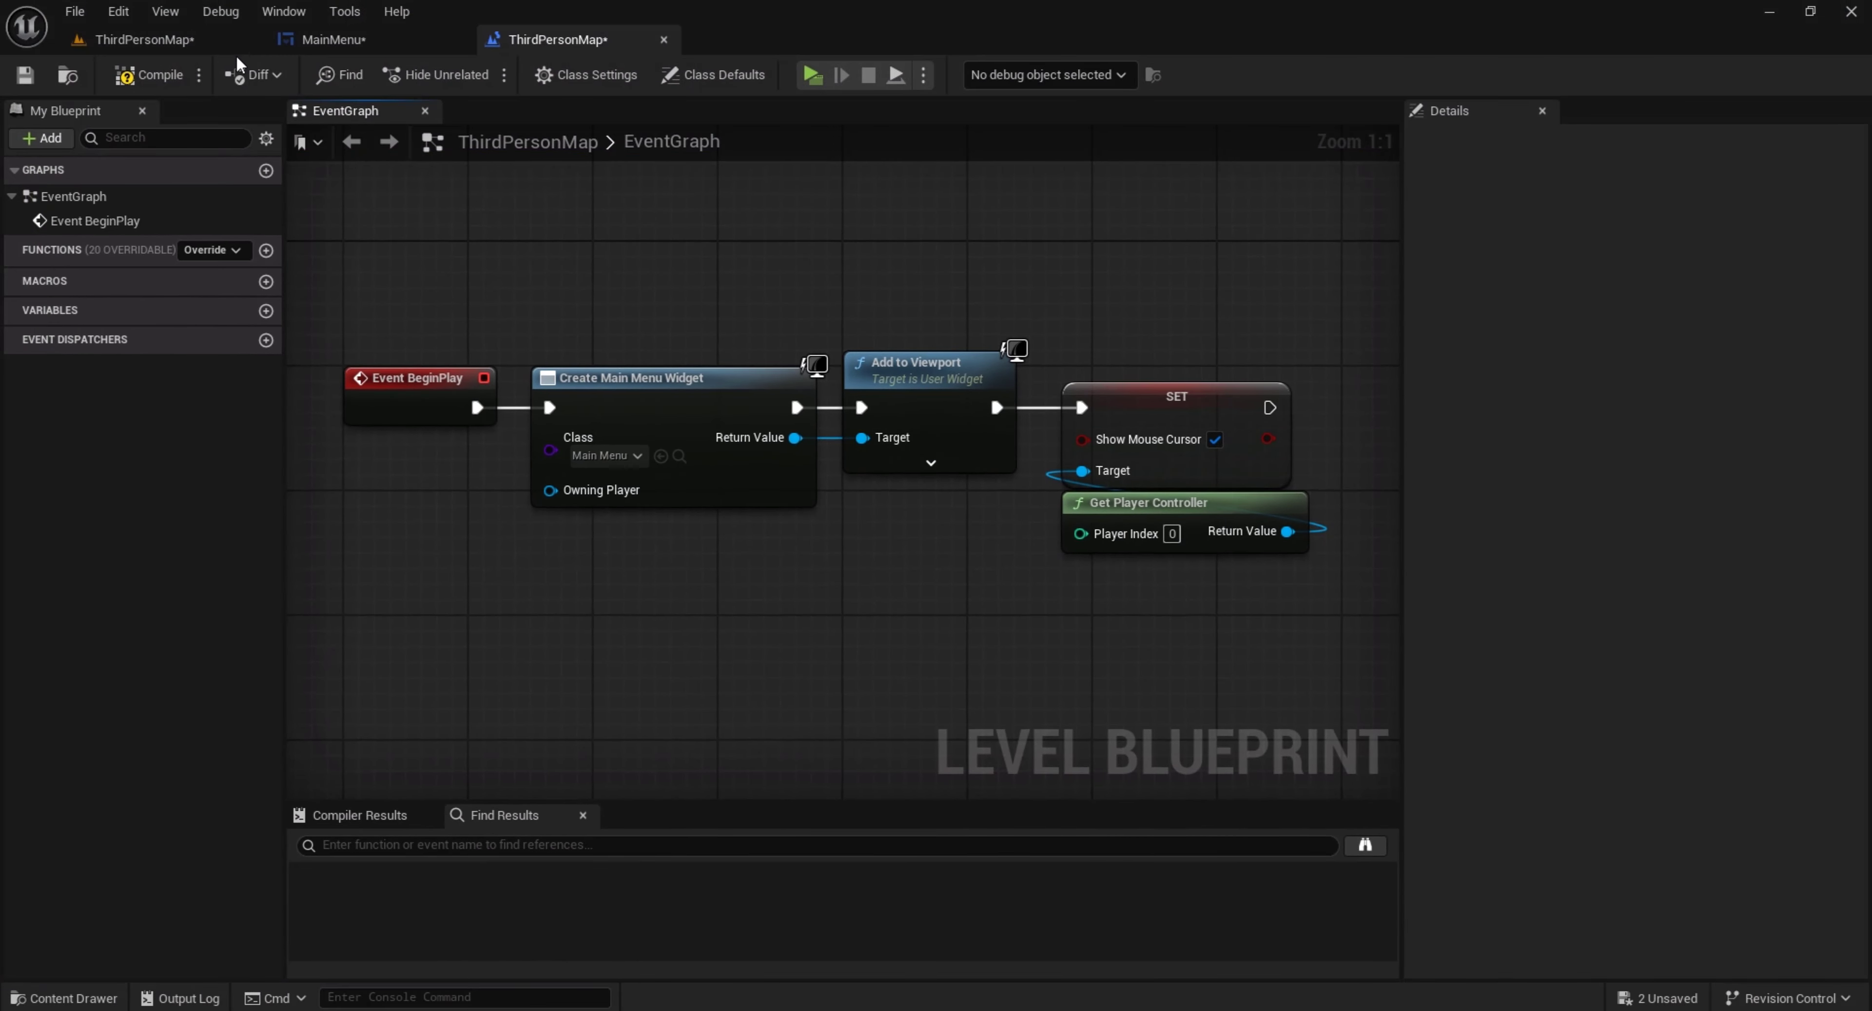
# Save all modified assets from the level editor, run the level, and exit it using the menu's Quit Game button
pyautogui.click(204, 37)
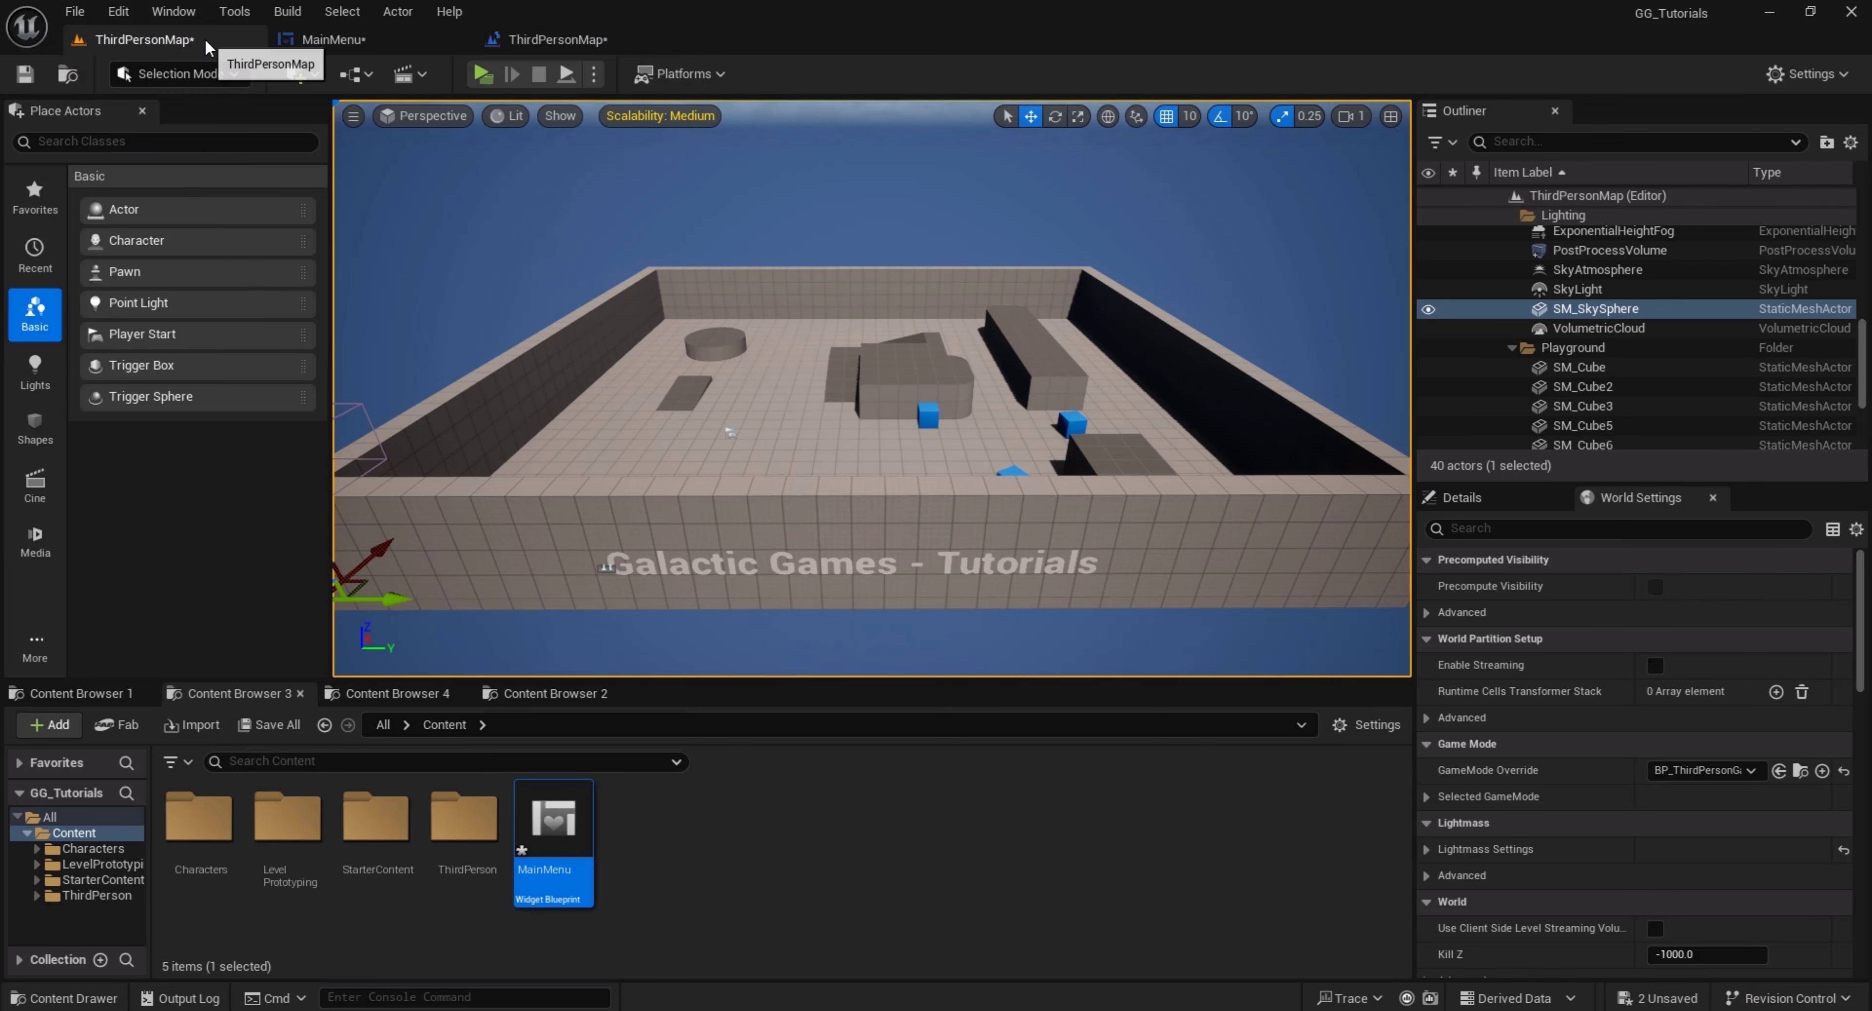
pyautogui.click(255, 734)
pyautogui.click(1086, 742)
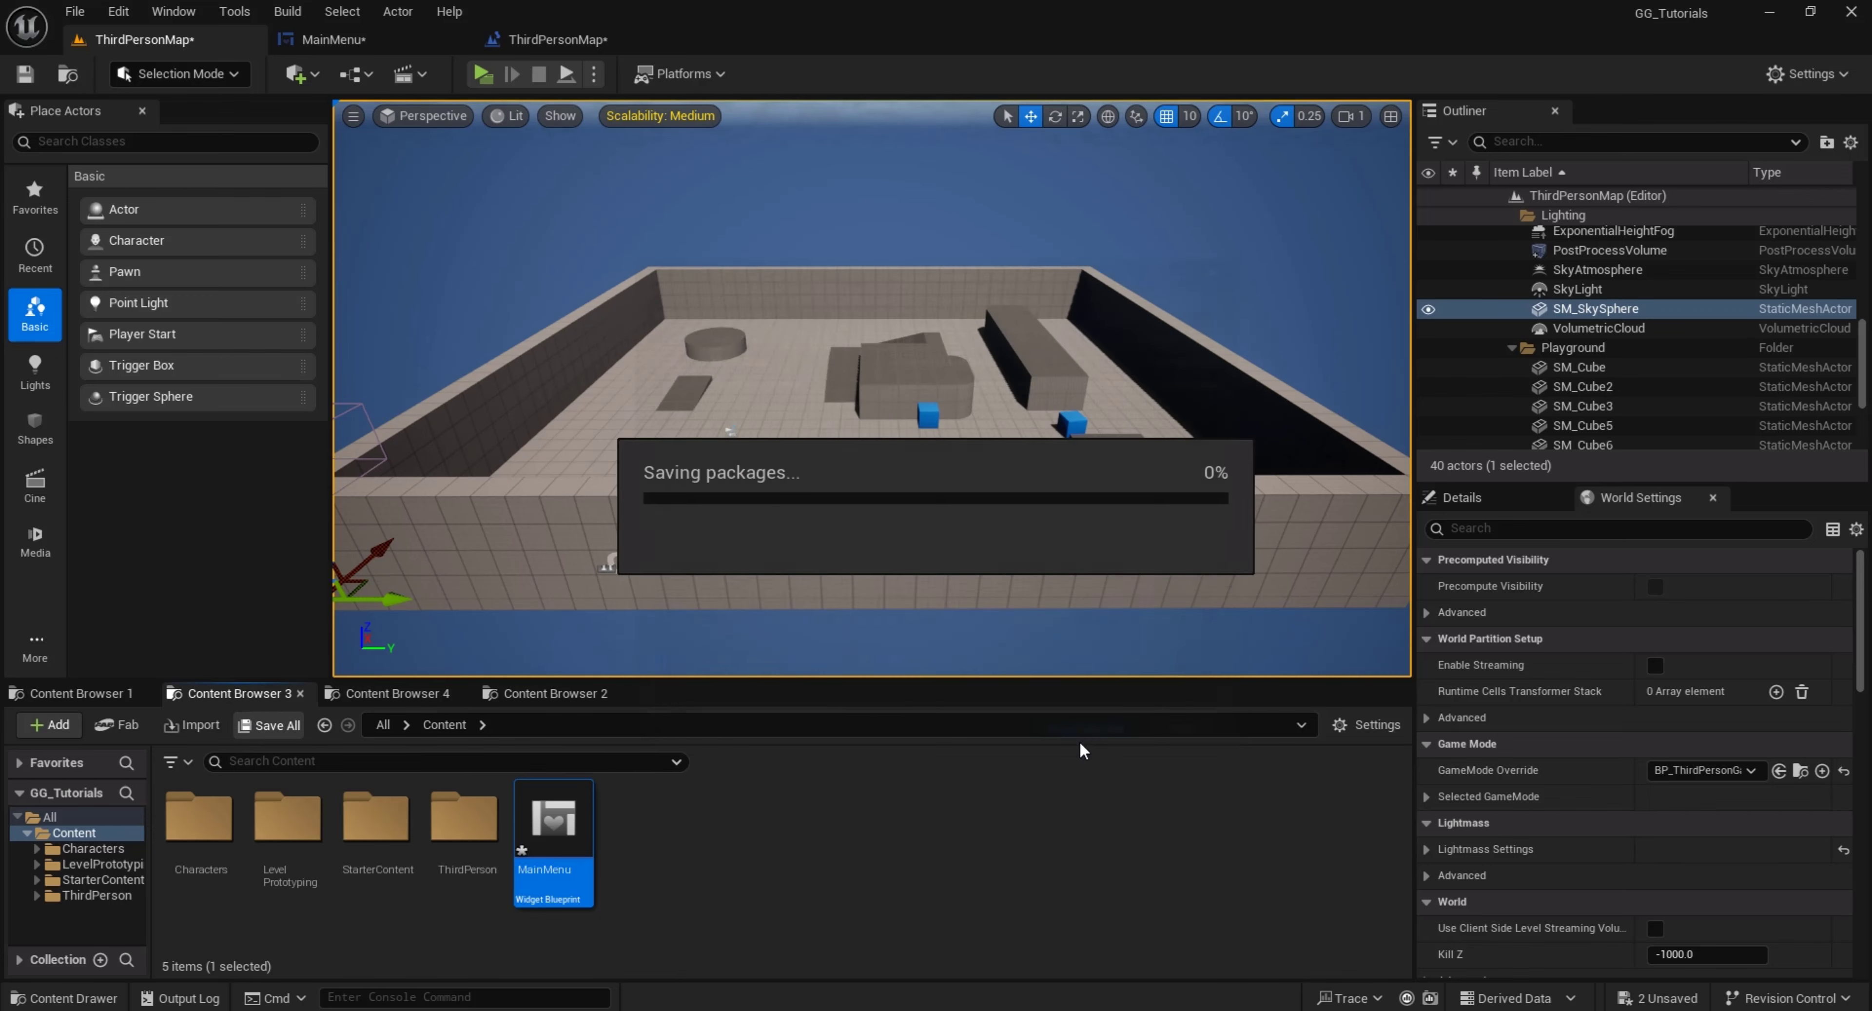
pyautogui.click(482, 74)
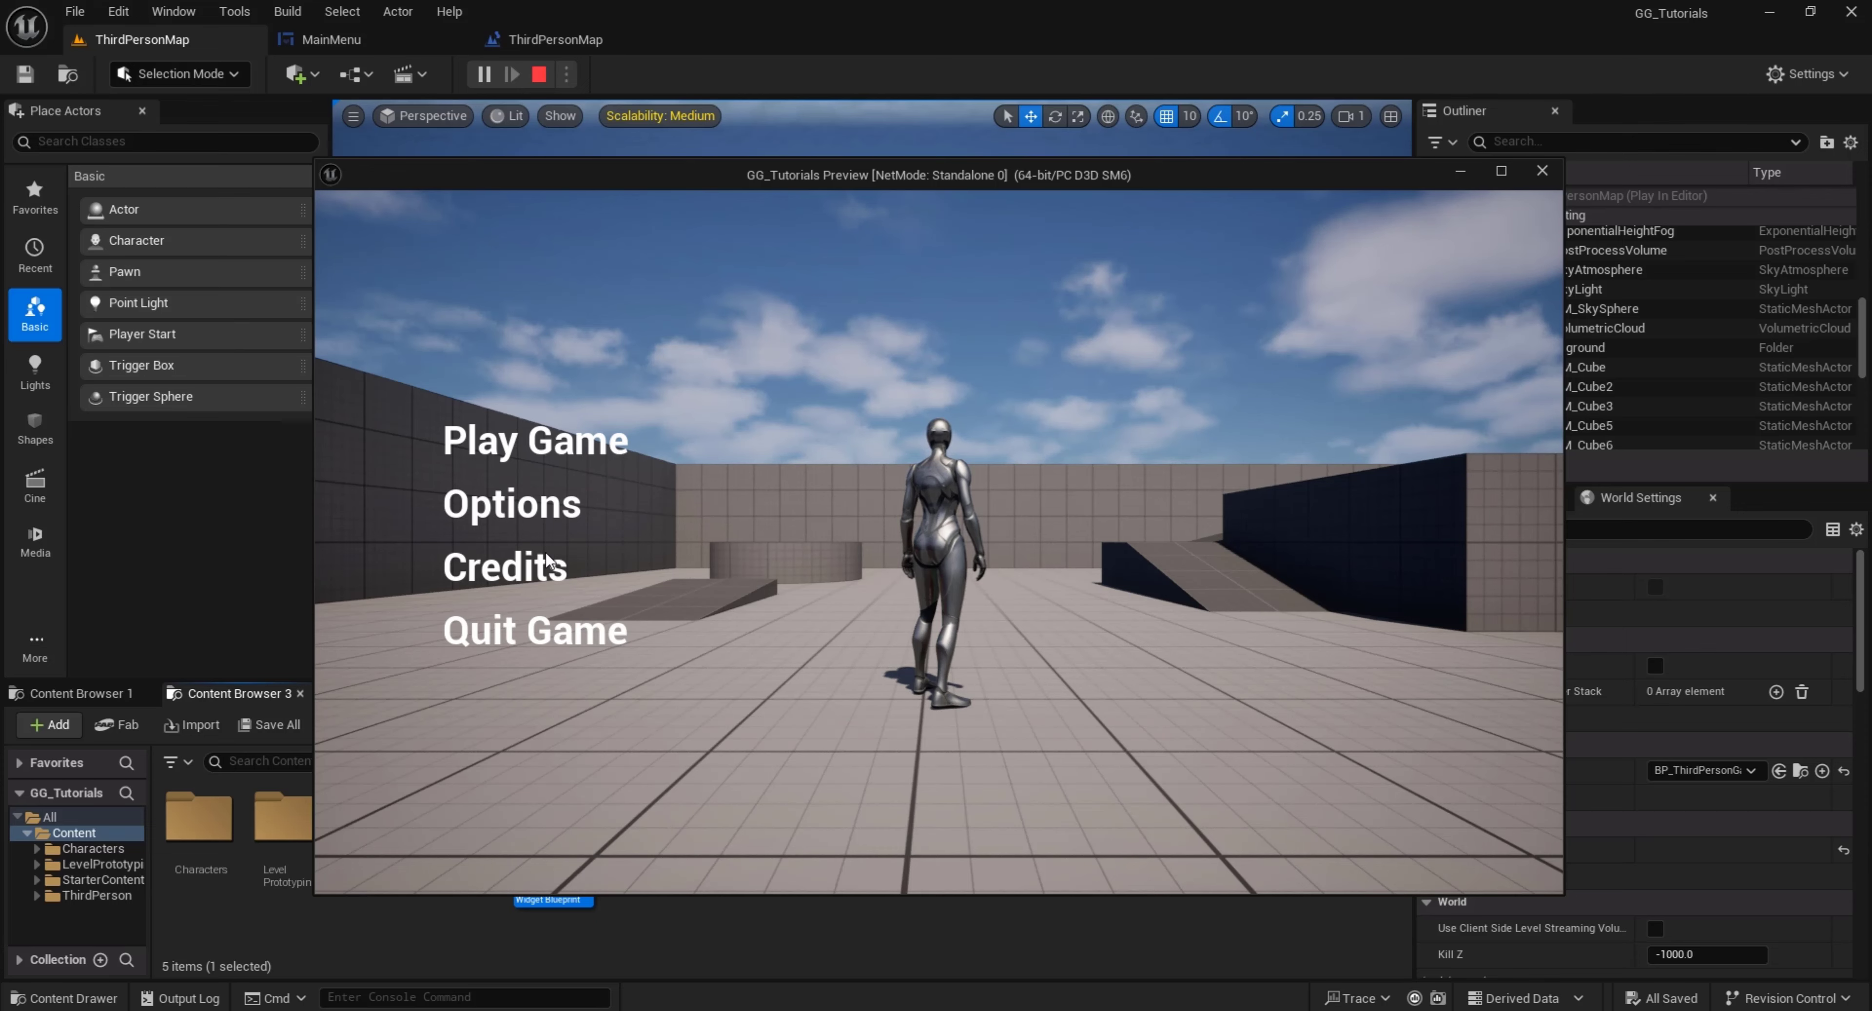
pyautogui.click(539, 626)
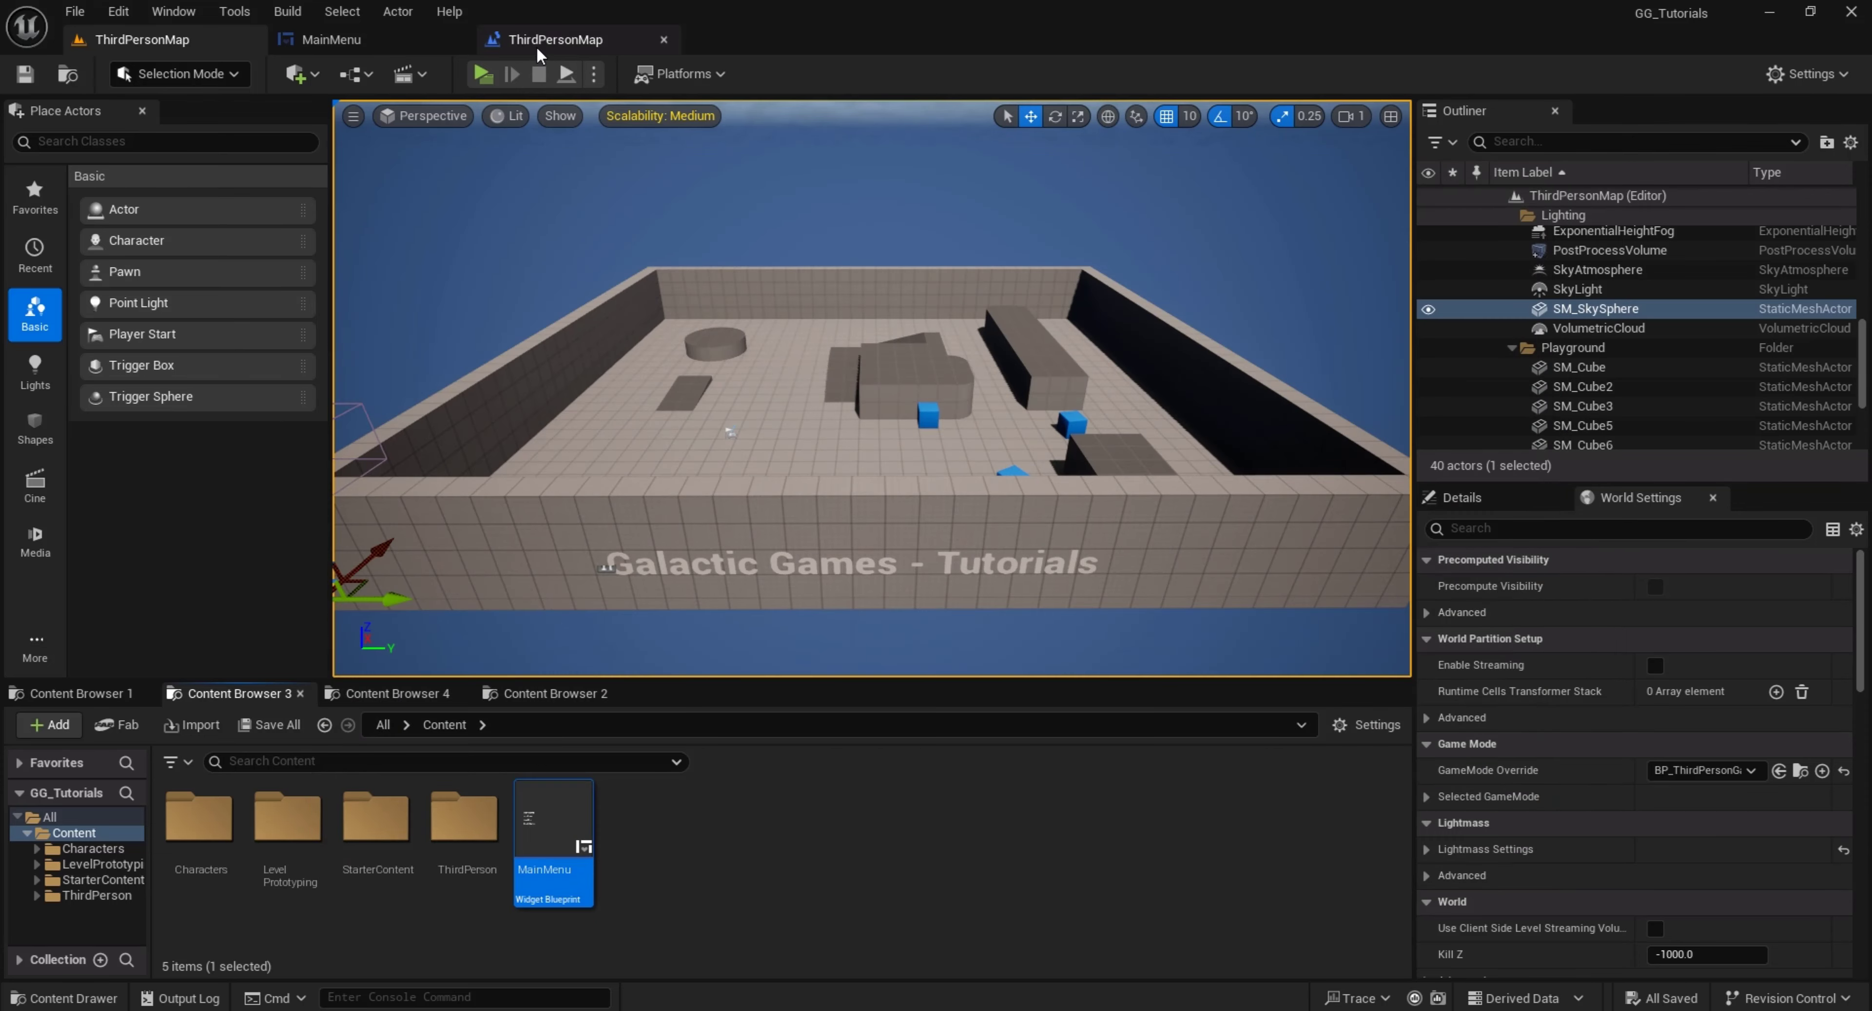
# Select the Play Game button in the MainMenu widget and create a widget animation named PlayGame_hover
pyautogui.click(420, 39)
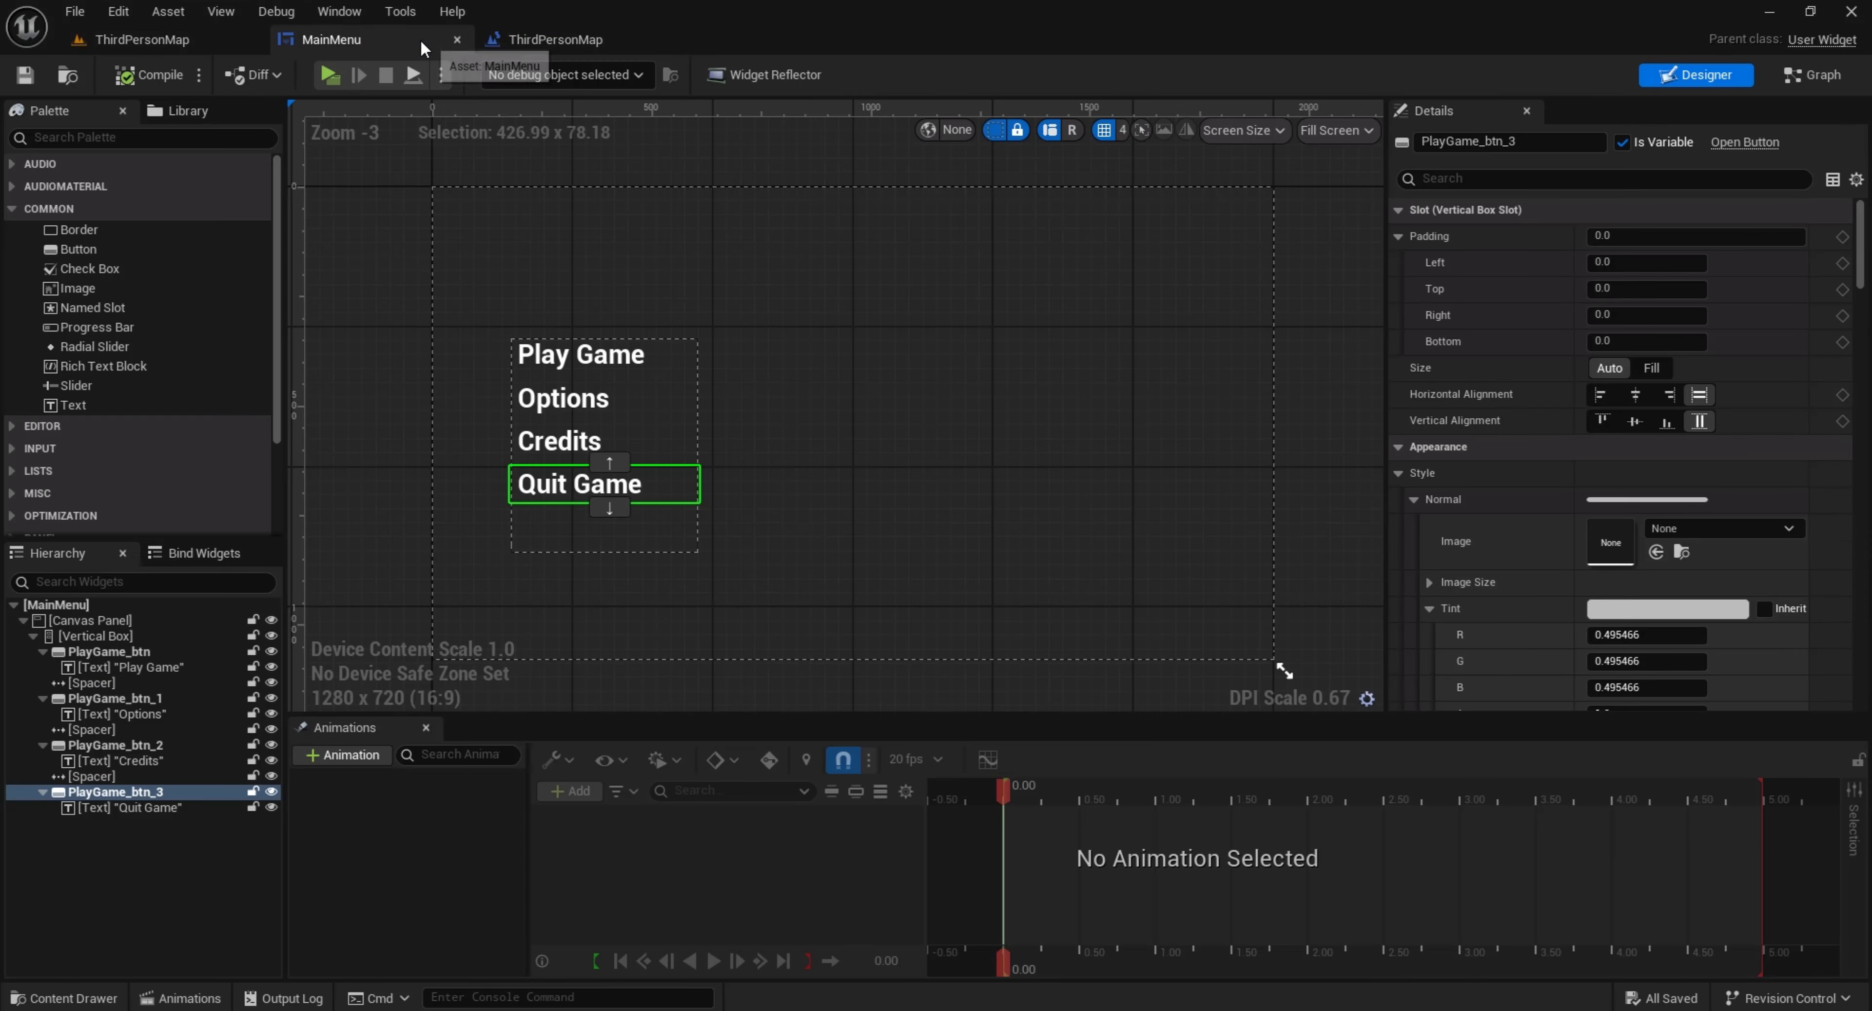
pyautogui.click(675, 356)
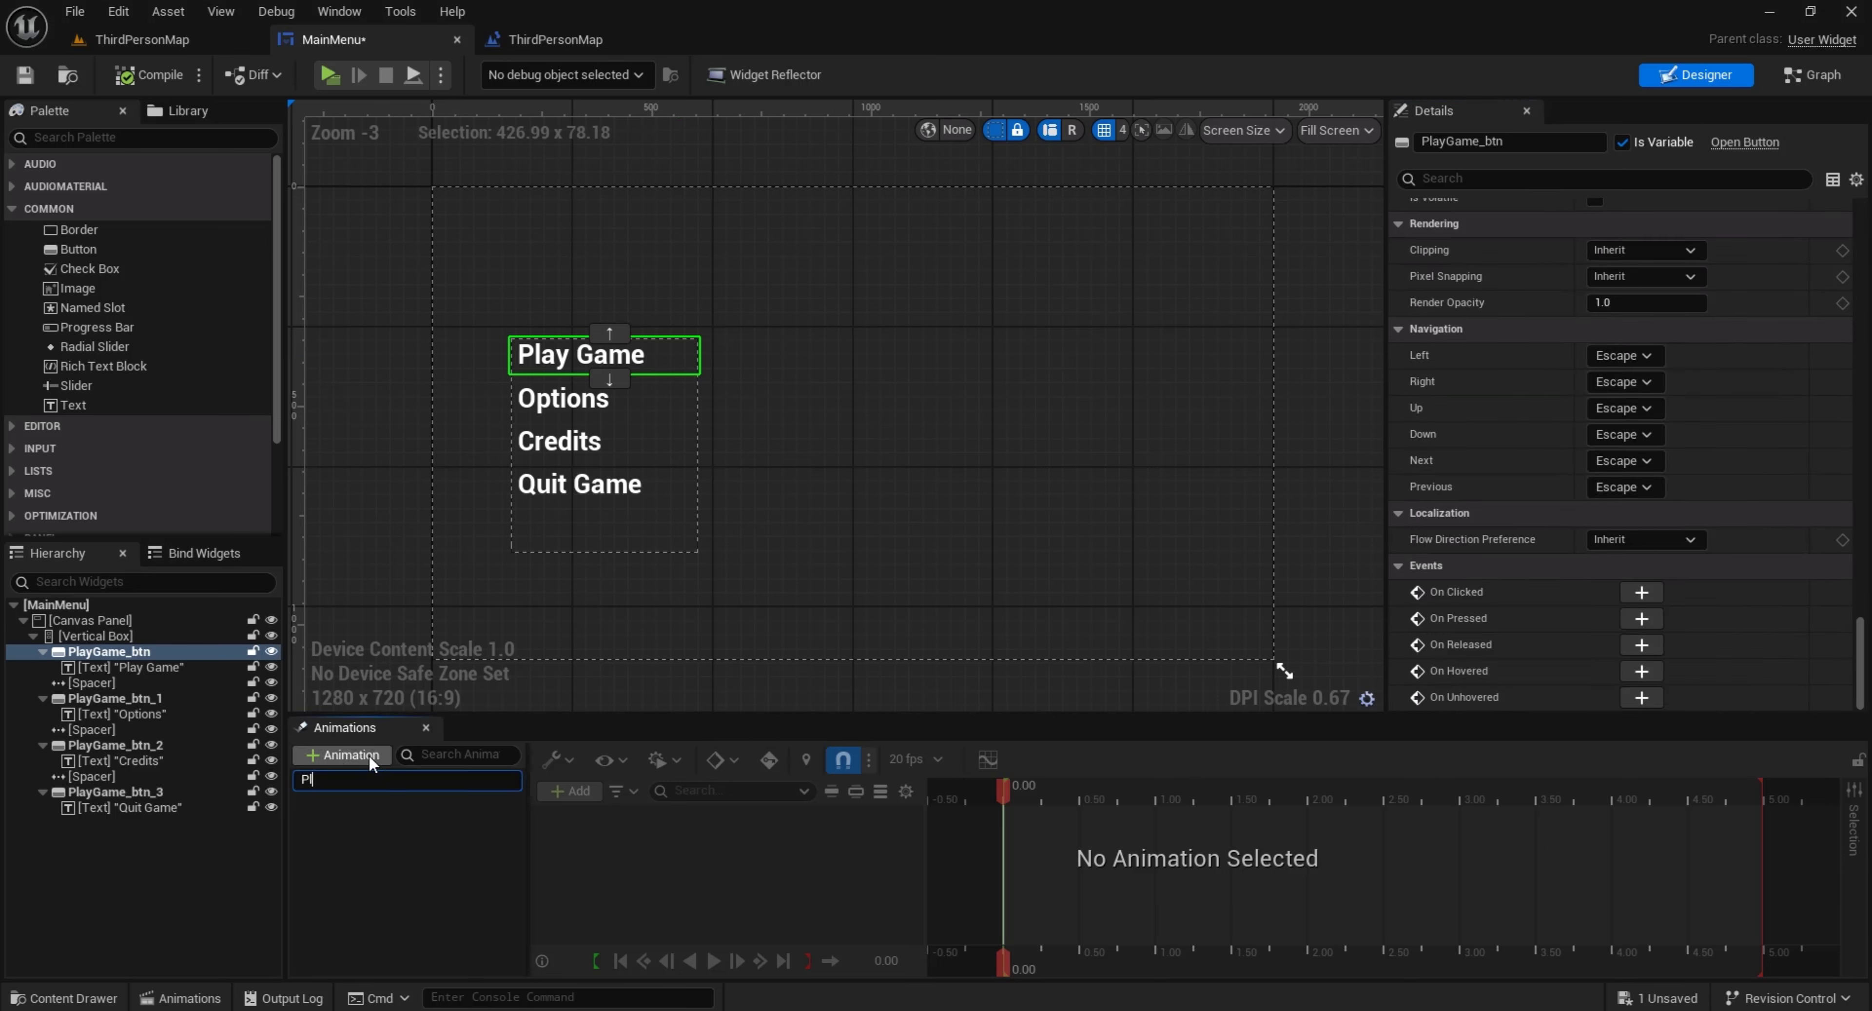
pyautogui.write('PlayGame_hove')
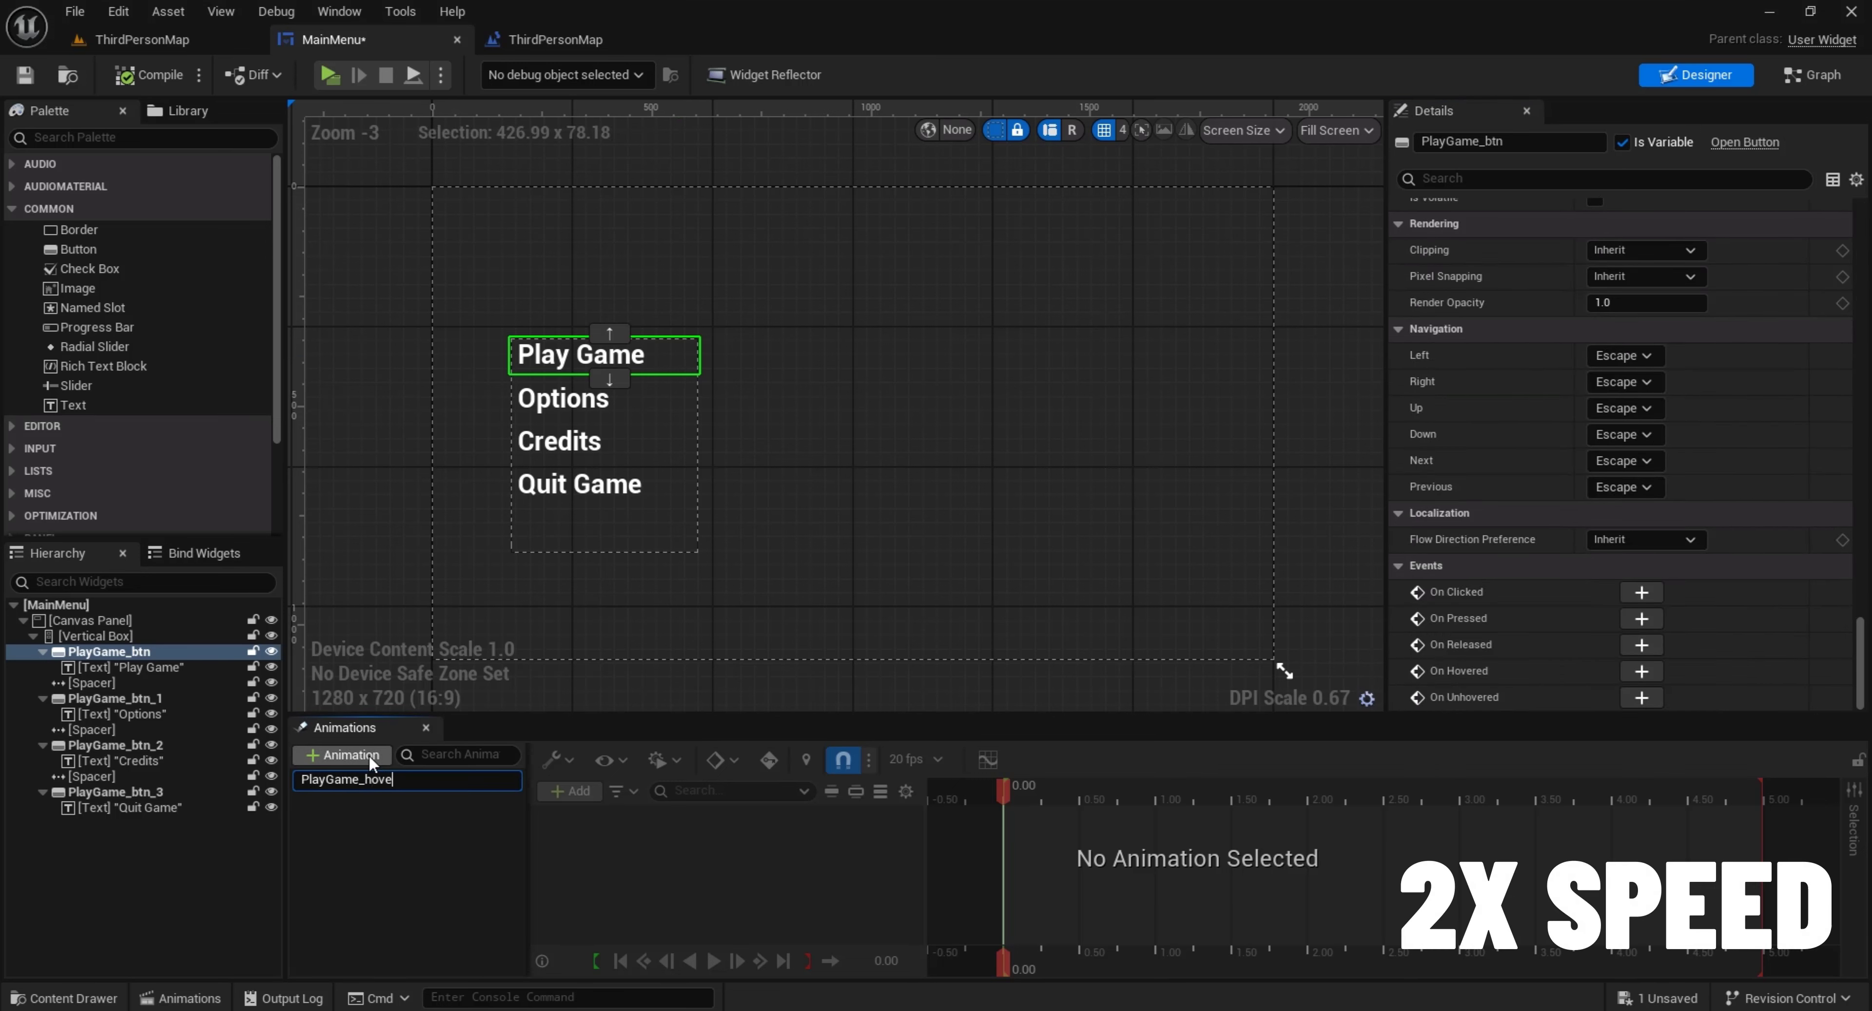
pyautogui.write('r')
# Create a second widget animation named Options_hover
pyautogui.click(369, 755)
pyautogui.write('options')
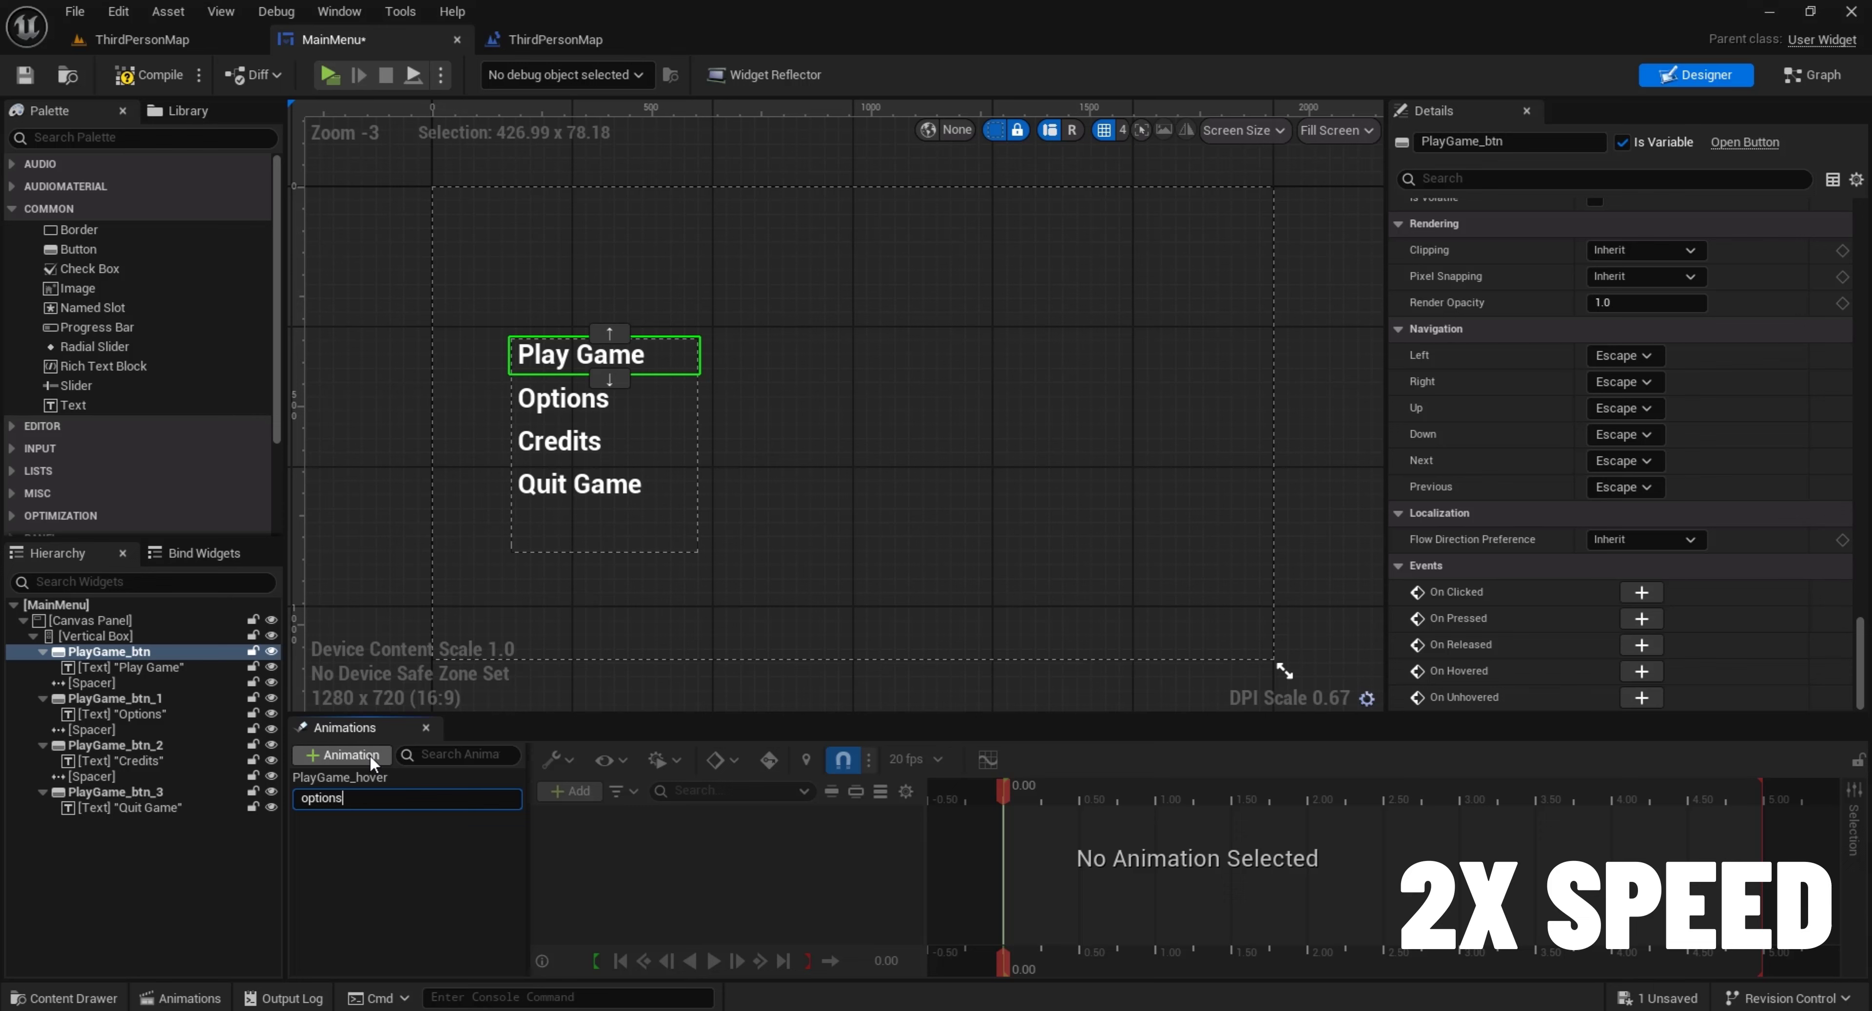
pyautogui.press('BackSpace')
pyautogui.press('BackSpace')
pyautogui.press('BackSpace')
pyautogui.press('BackSpace')
pyautogui.press('BackSpace')
pyautogui.press('BackSpace')
pyautogui.press('BackSpace')
pyautogui.write('Options_hover')
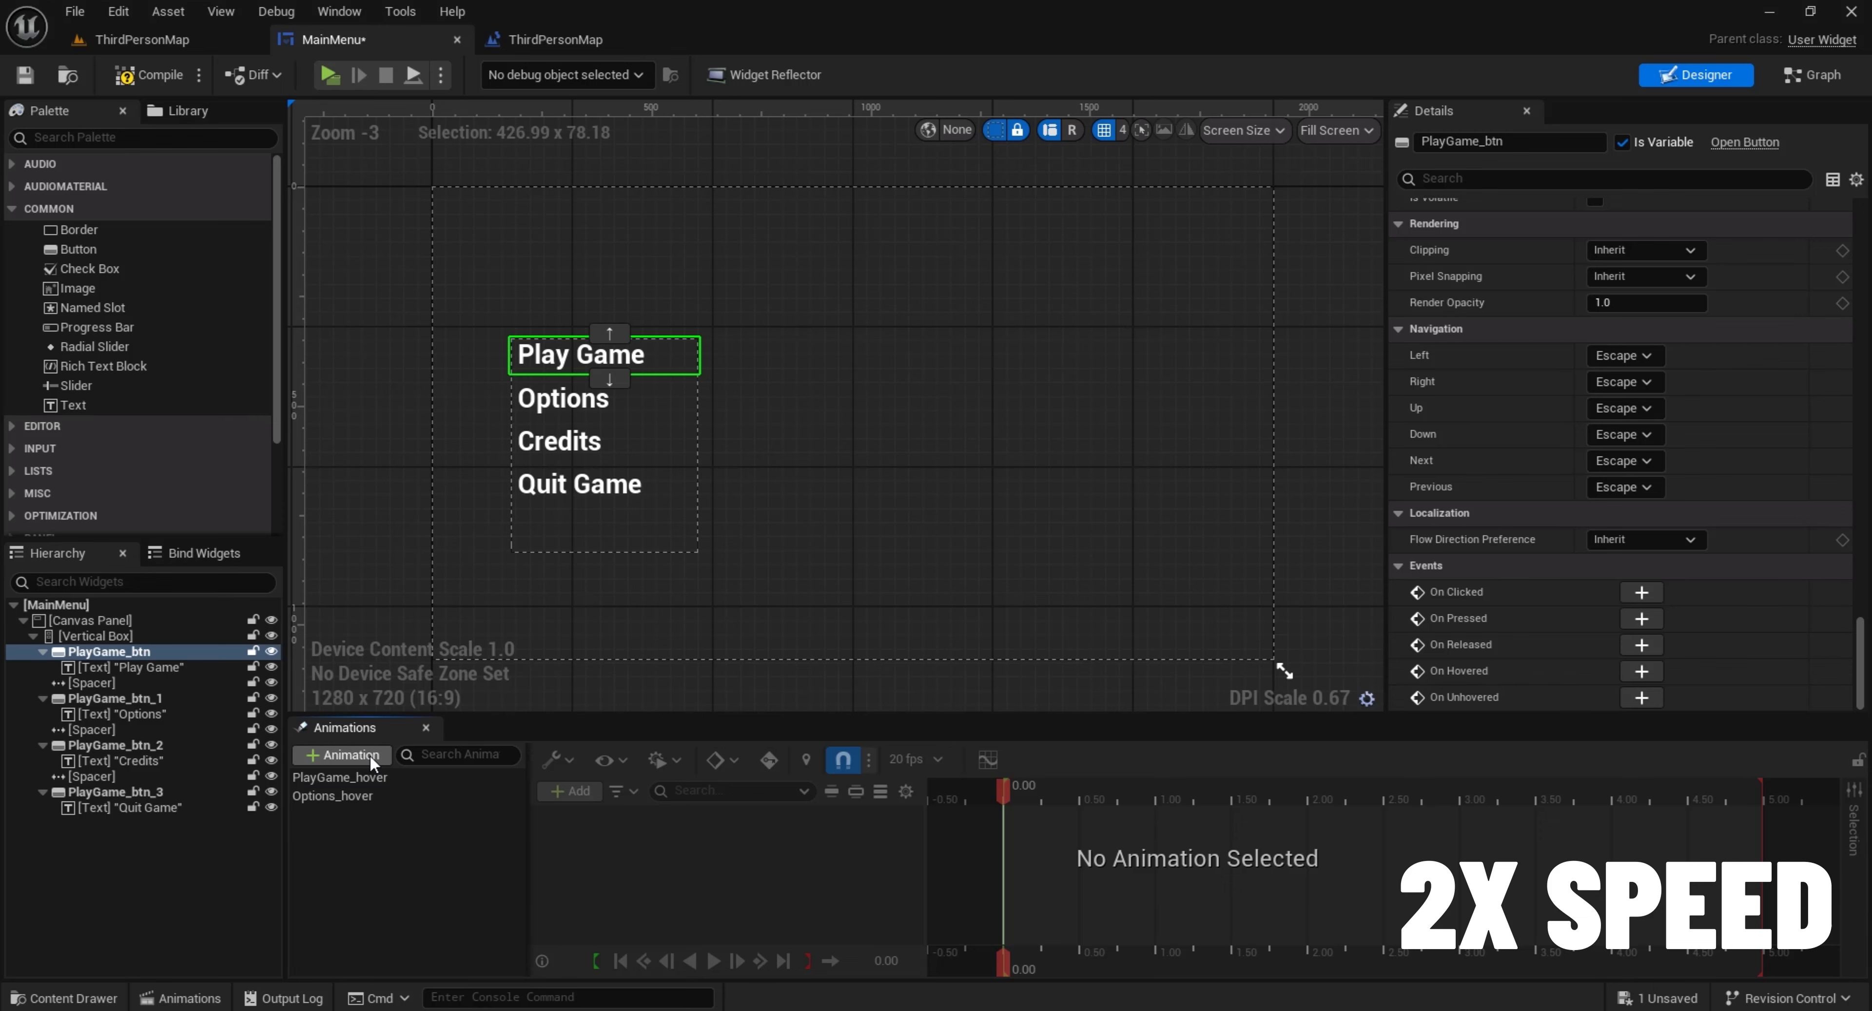
# Create two more widget animations named Credits_hover and QuitGame_hover
pyautogui.click(370, 754)
pyautogui.write('Credits_hover')
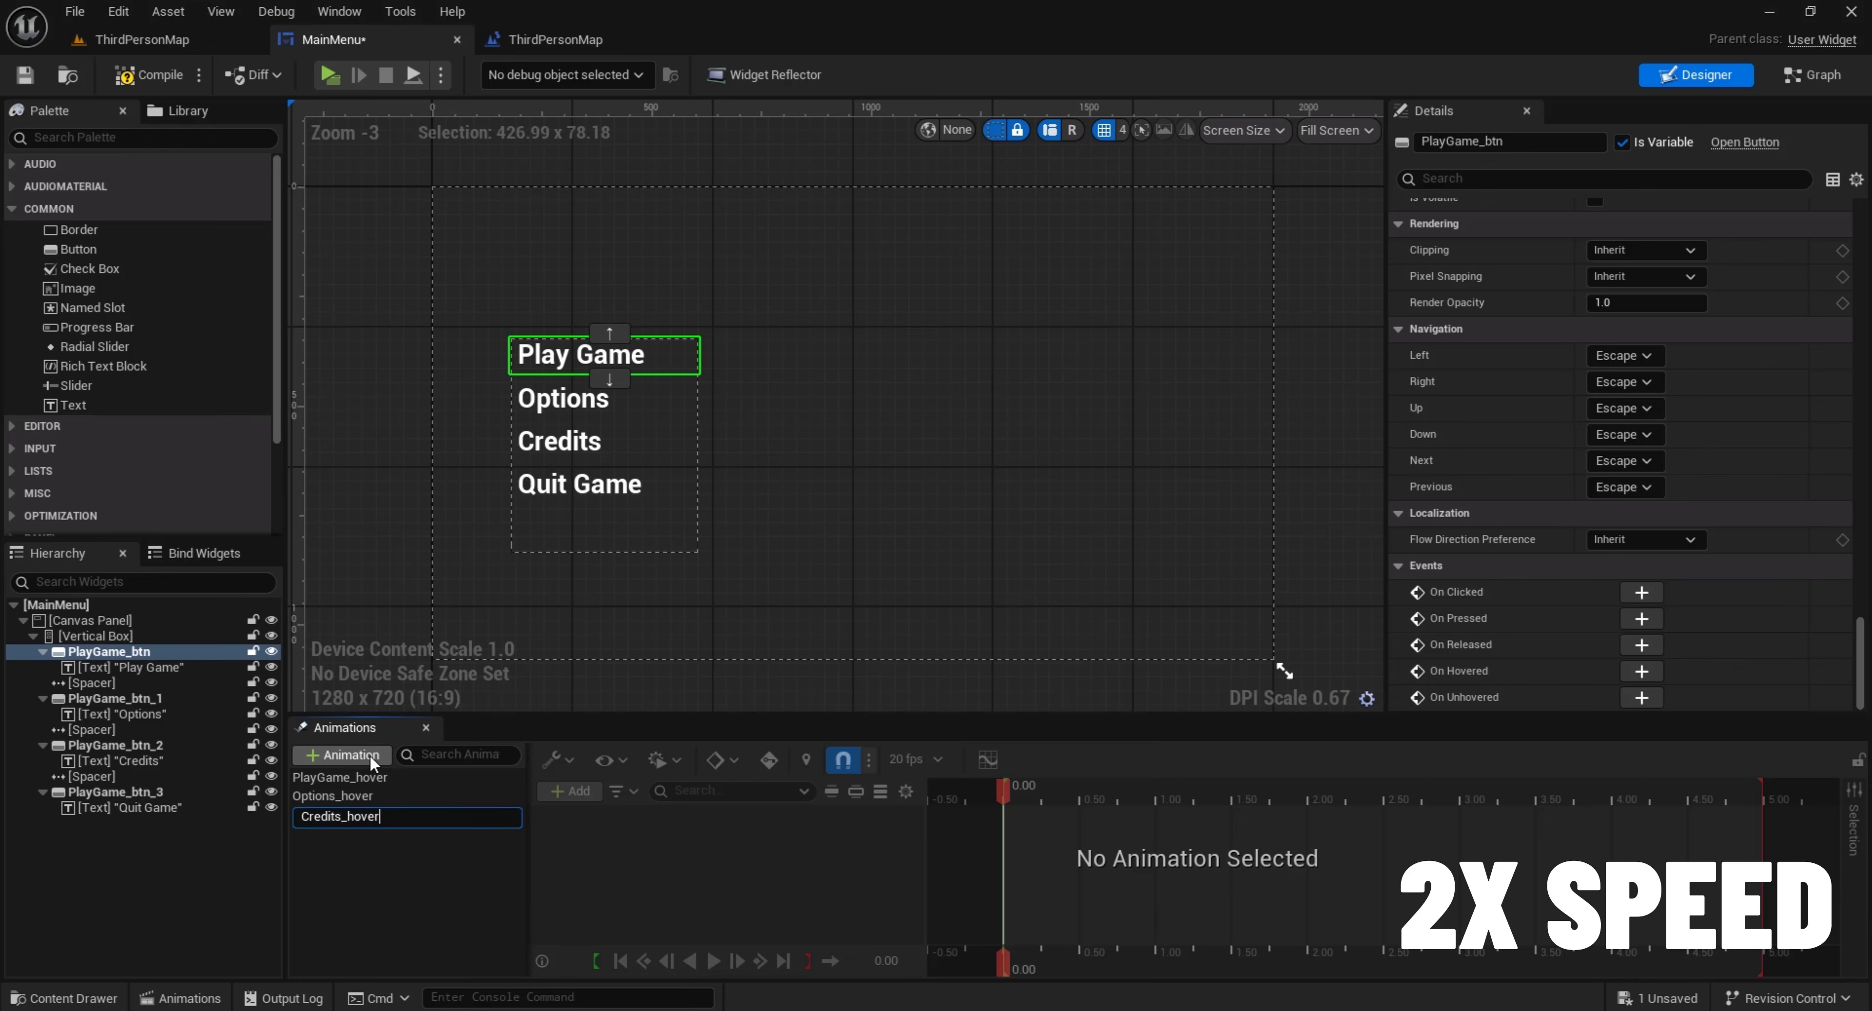
pyautogui.click(370, 754)
pyautogui.write('QuitGame')
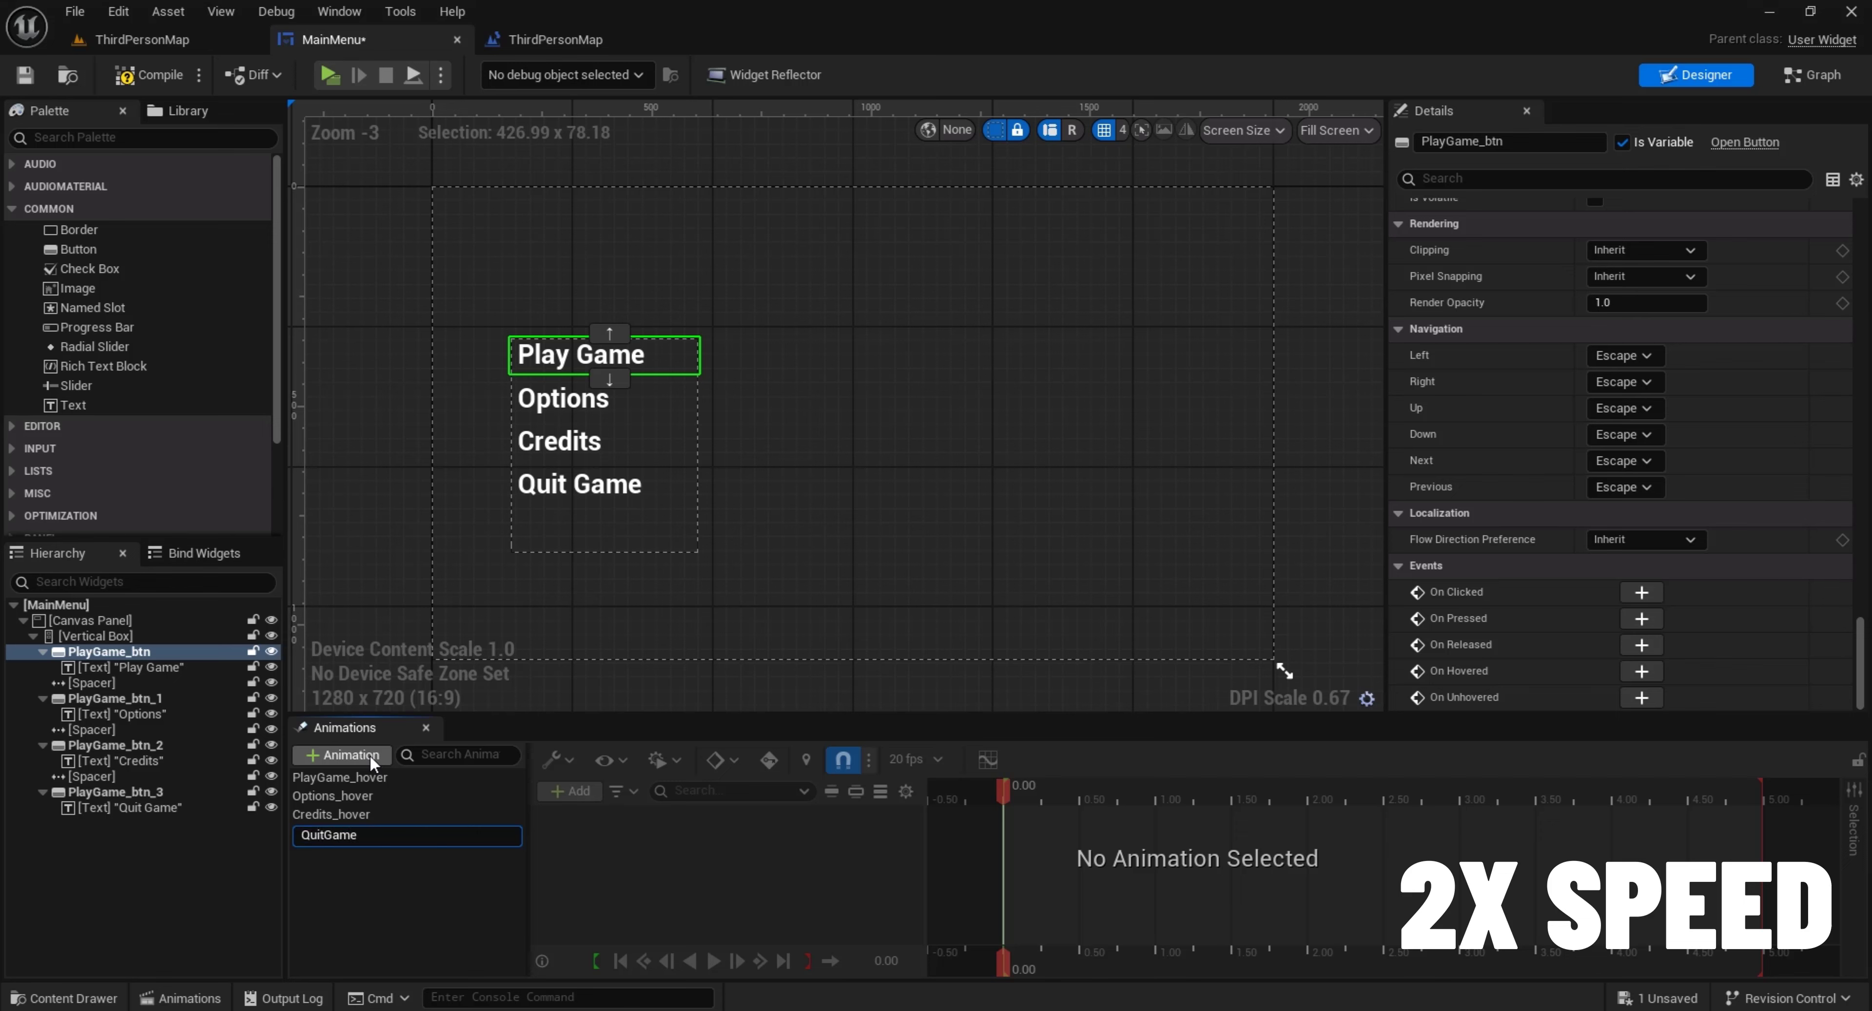
pyautogui.write('_hover')
pyautogui.press('Return')
# Add the Play Game text block as a track in the PlayGame_hover animation
pyautogui.click(439, 780)
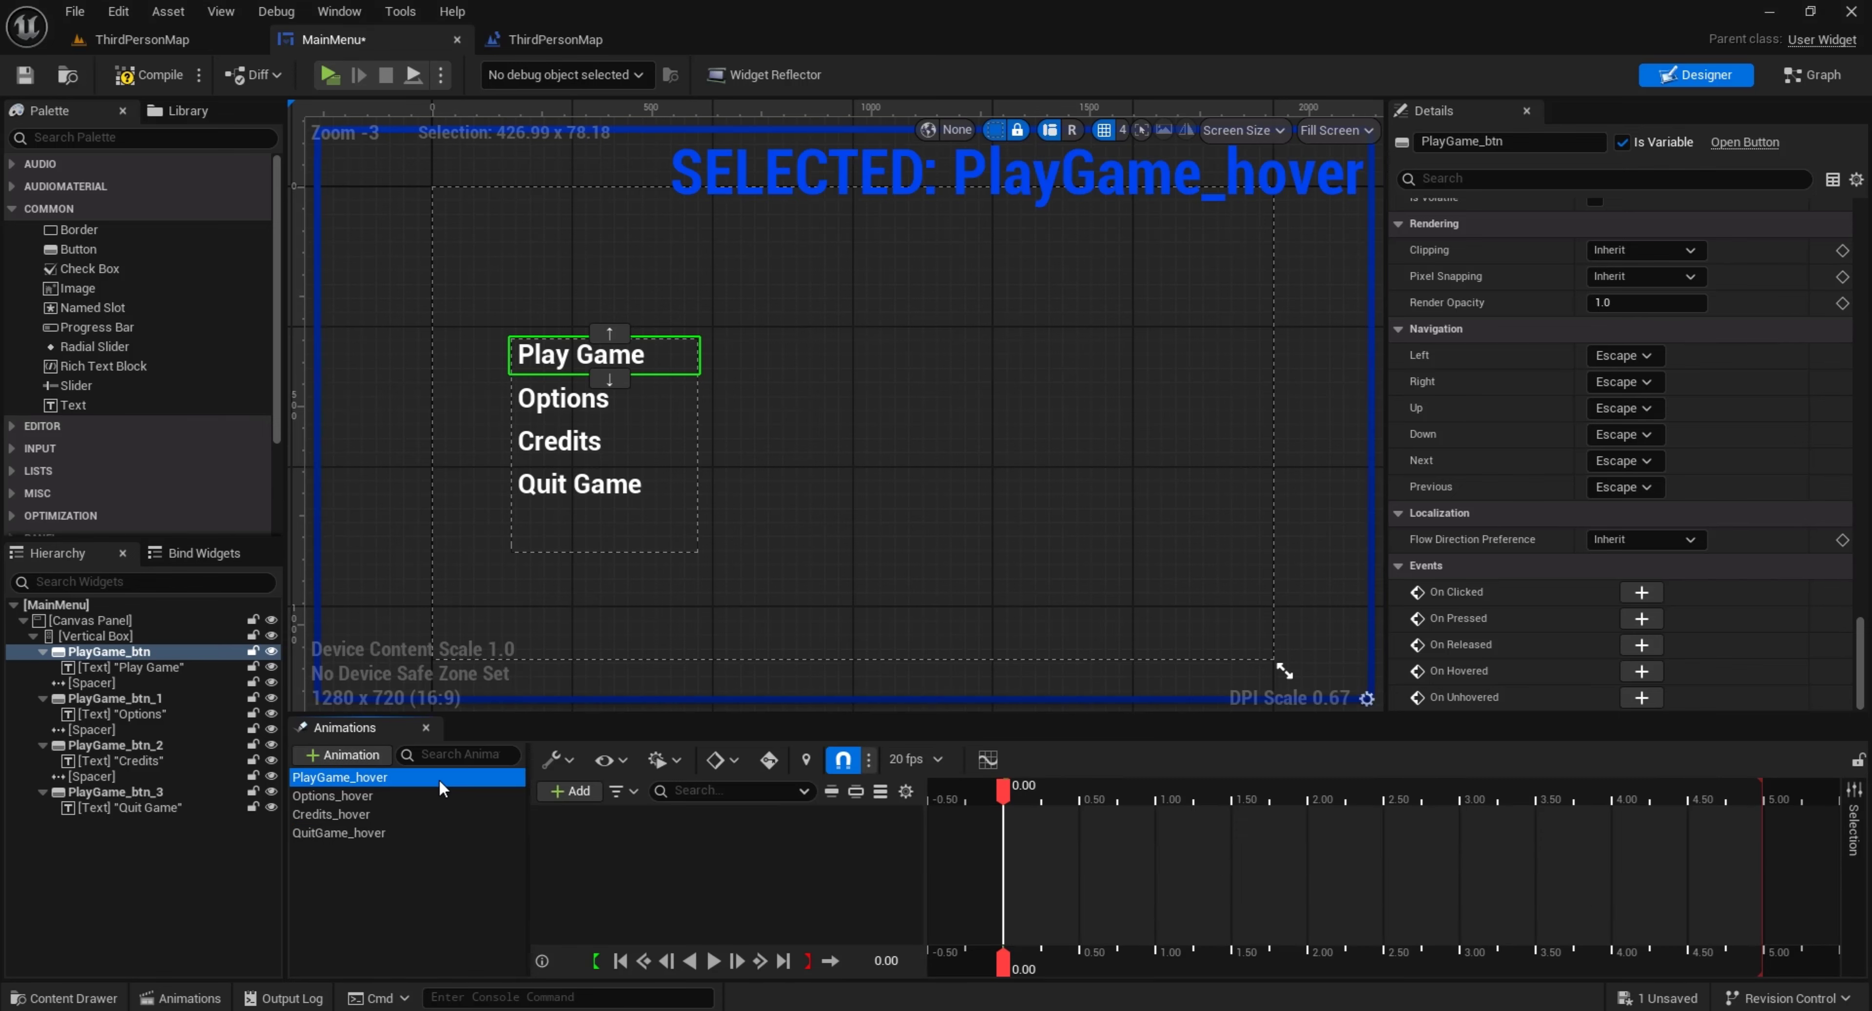
pyautogui.click(632, 361)
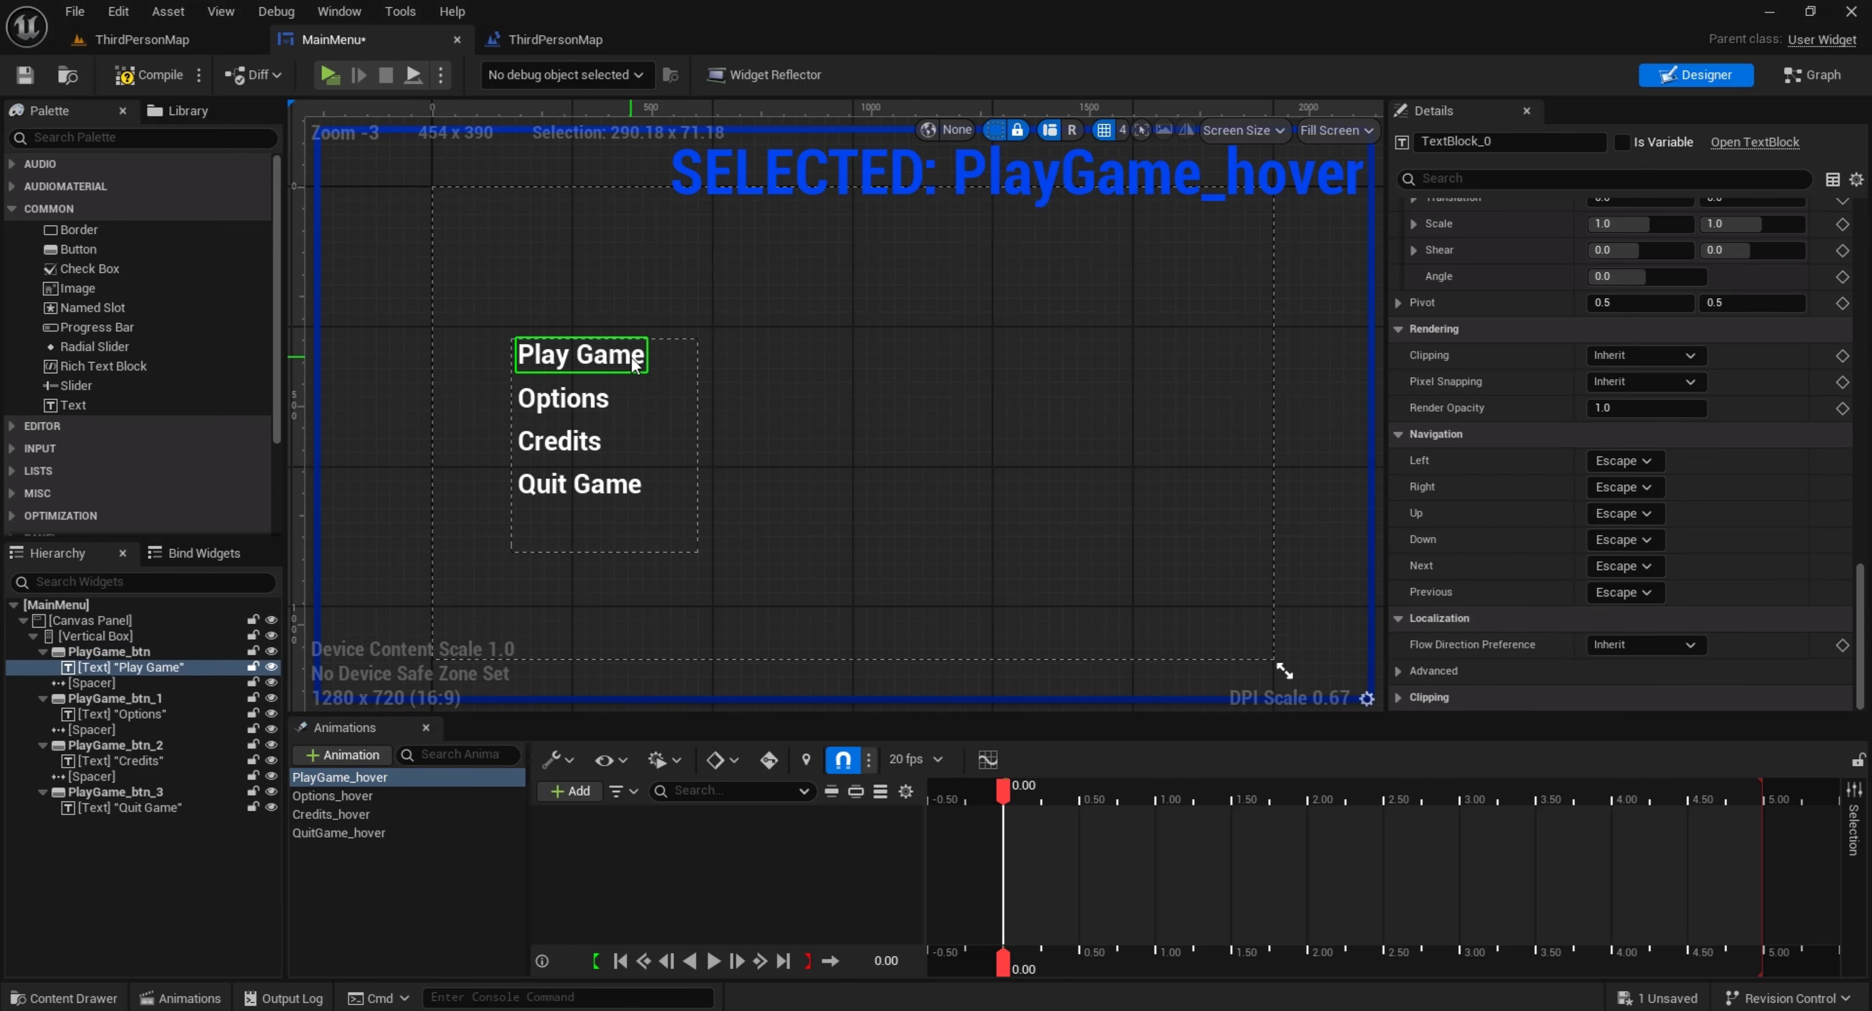
pyautogui.click(578, 790)
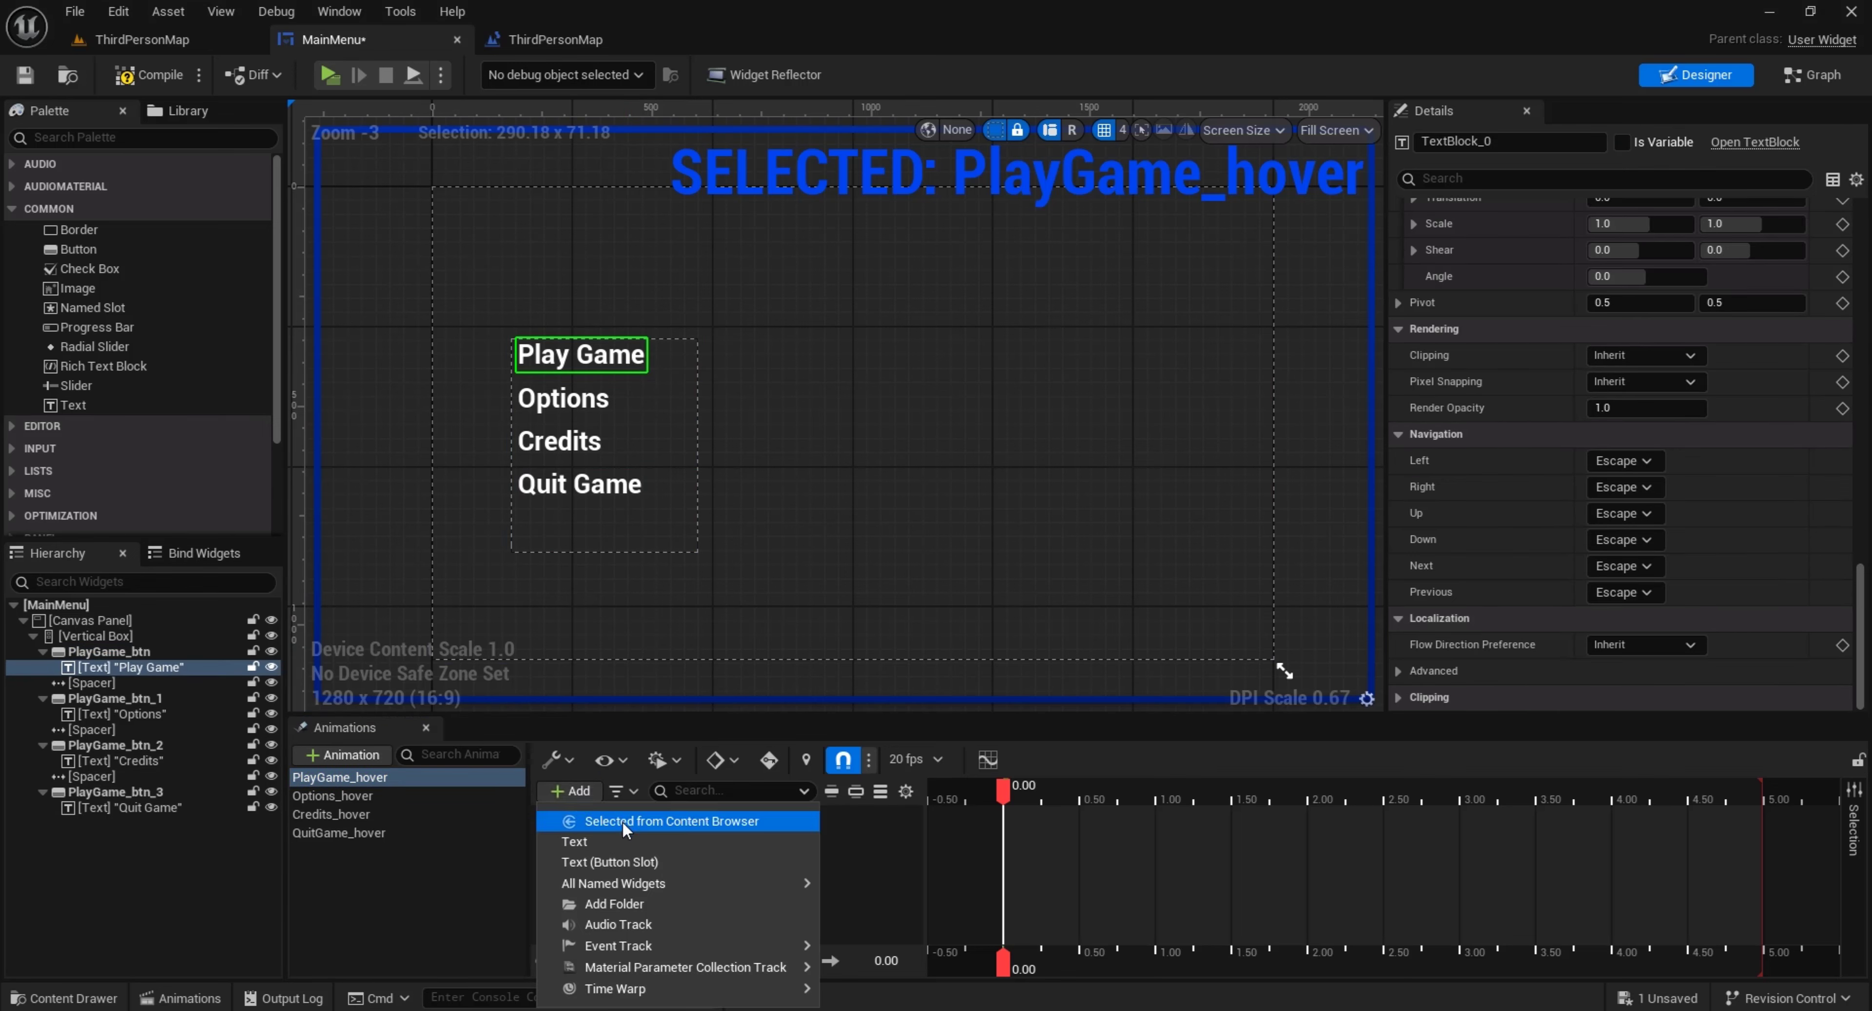
pyautogui.click(621, 842)
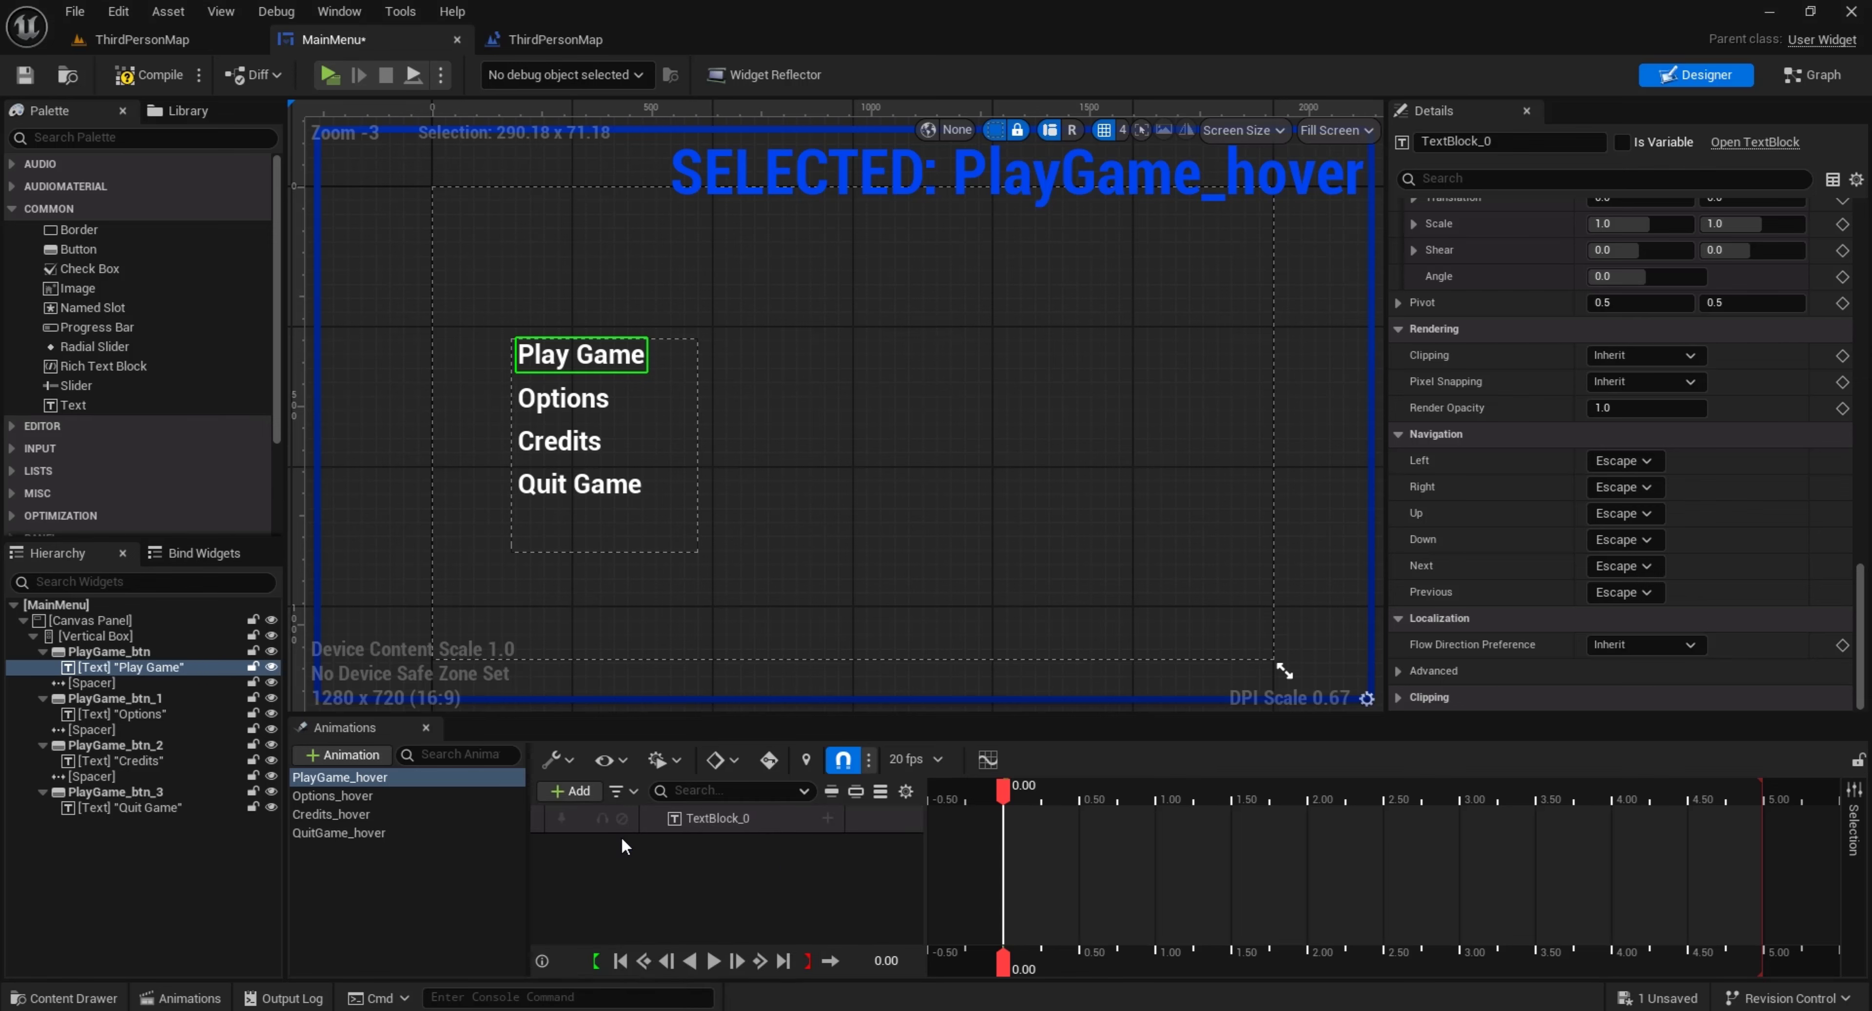
# Add Color and Opacity and Transform property tracks to the Play Game text in PlayGame_hover
pyautogui.click(826, 818)
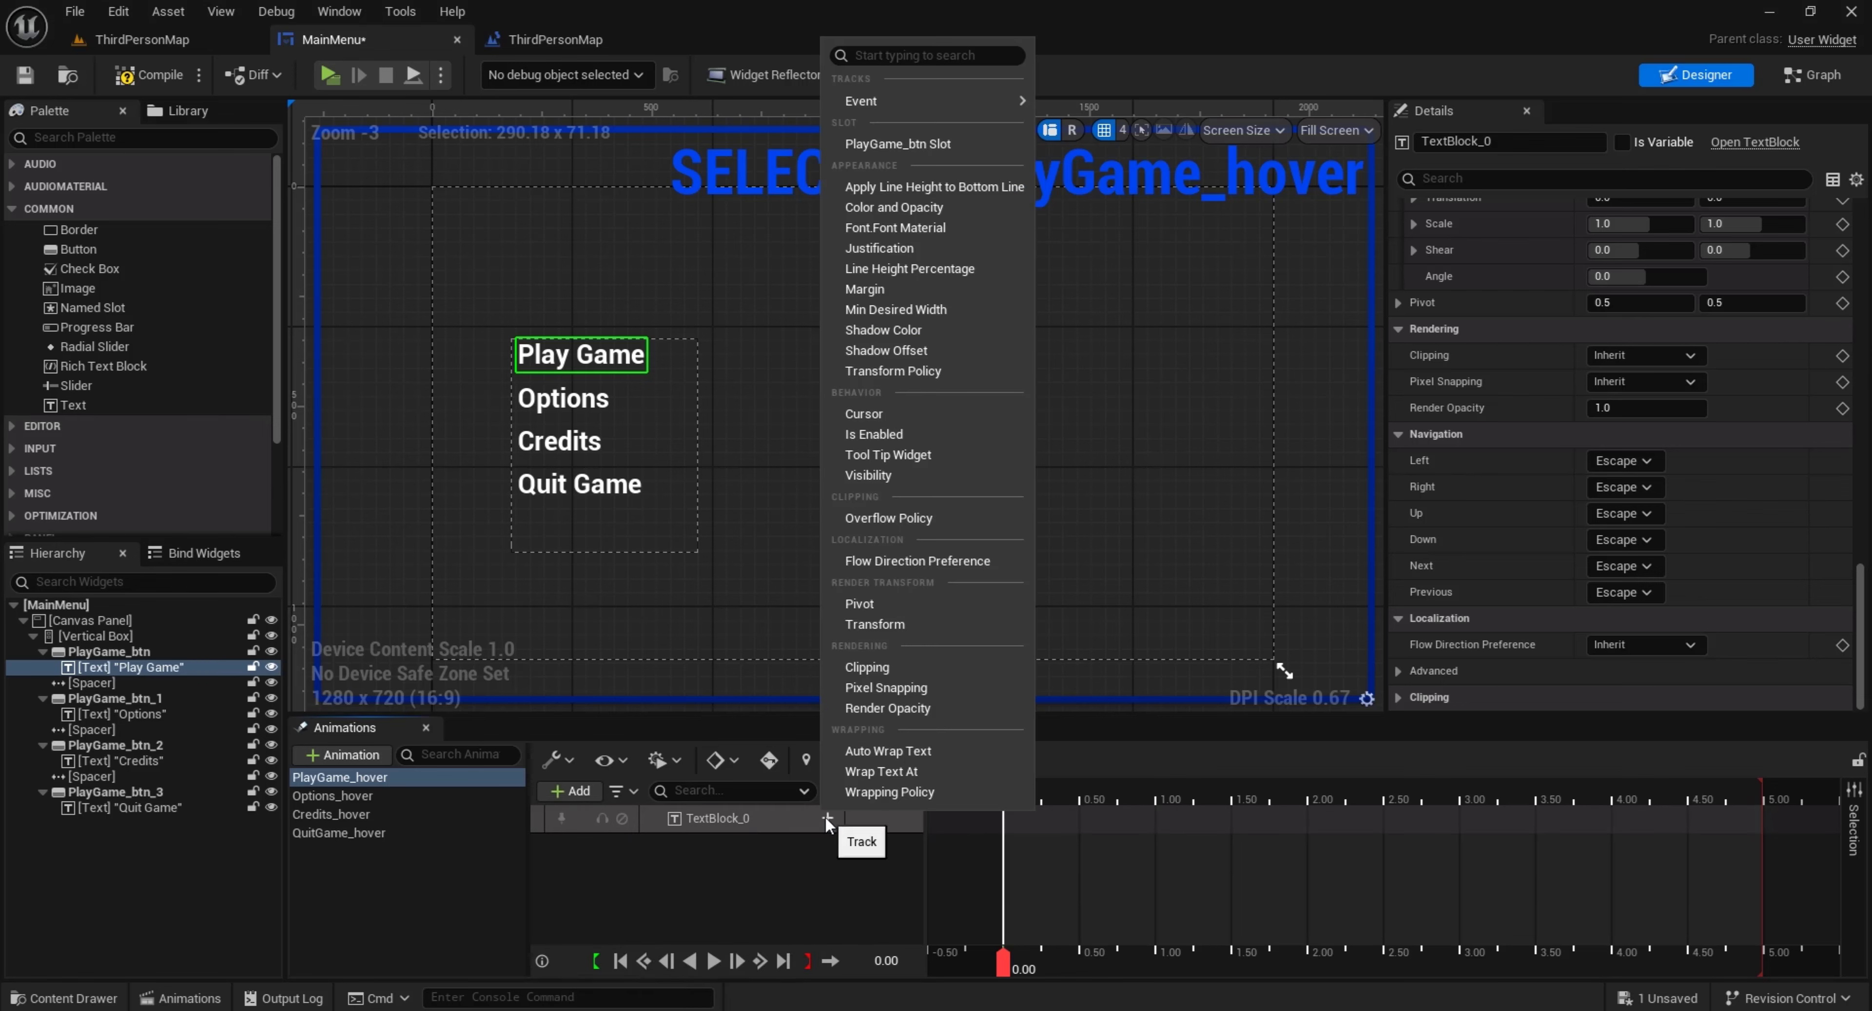
pyautogui.click(936, 208)
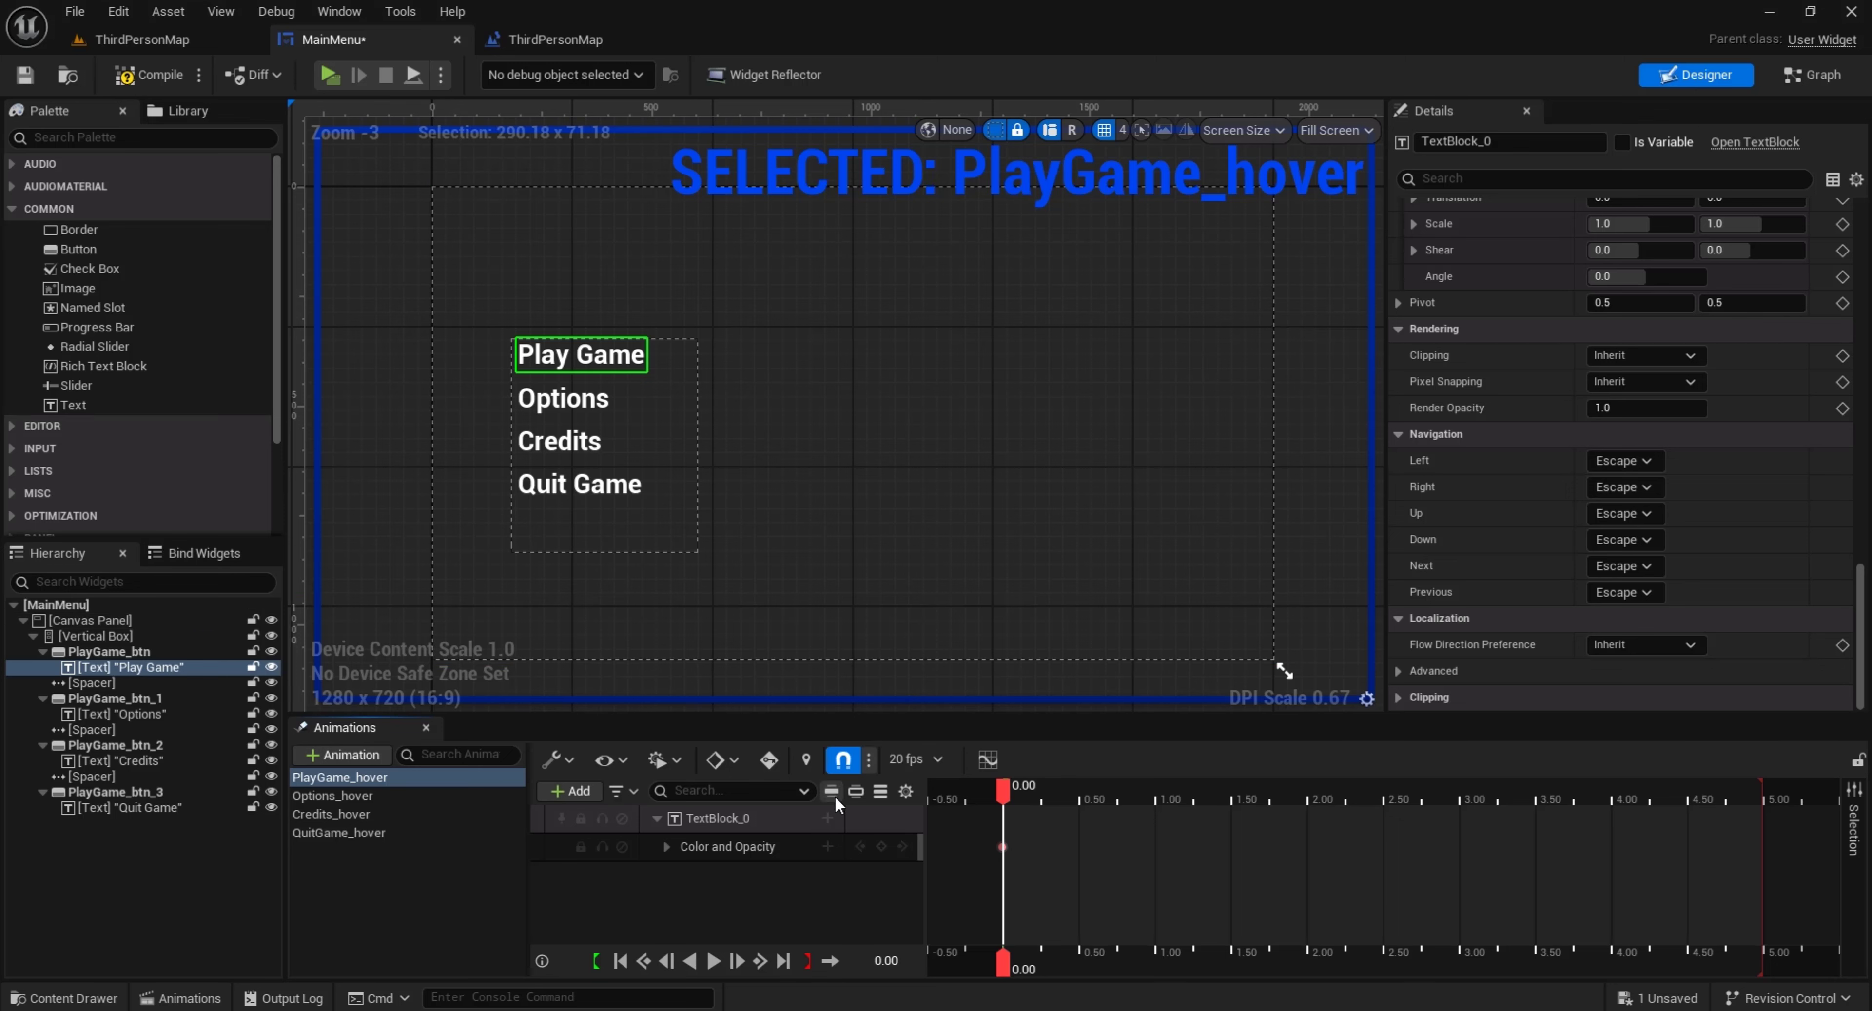
pyautogui.click(827, 814)
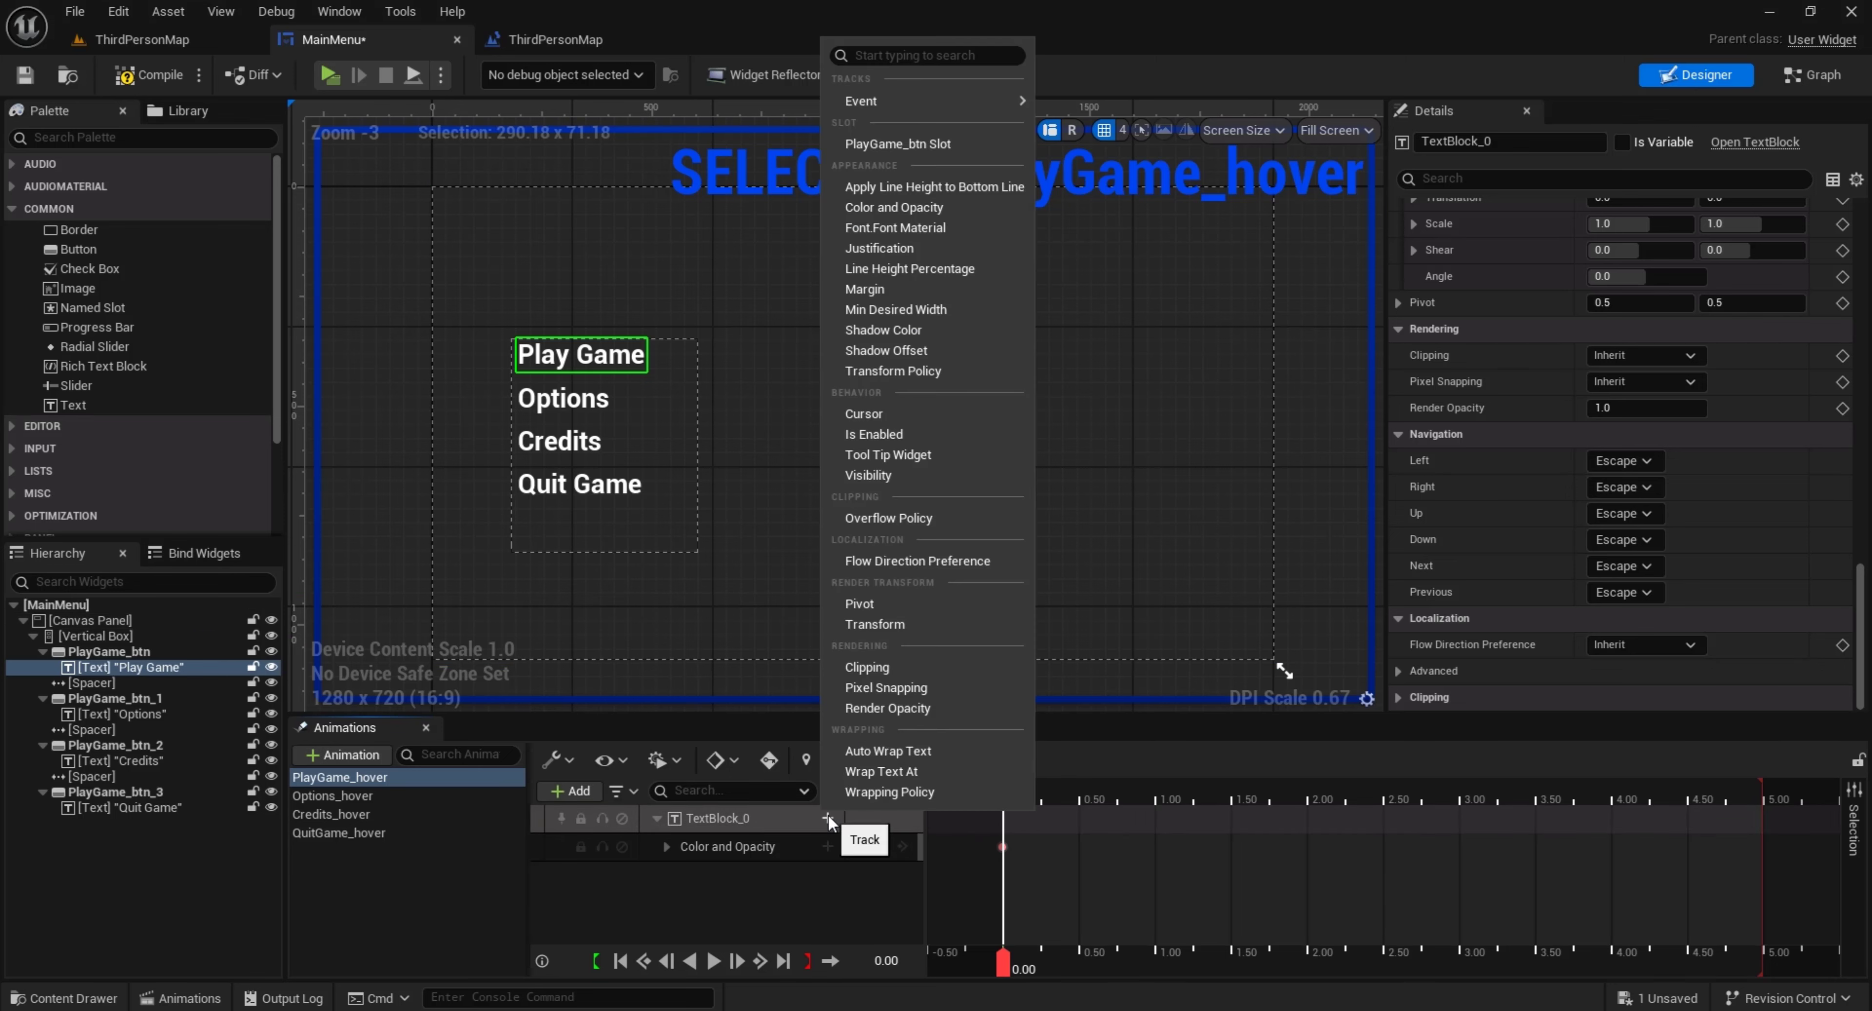
pyautogui.click(902, 628)
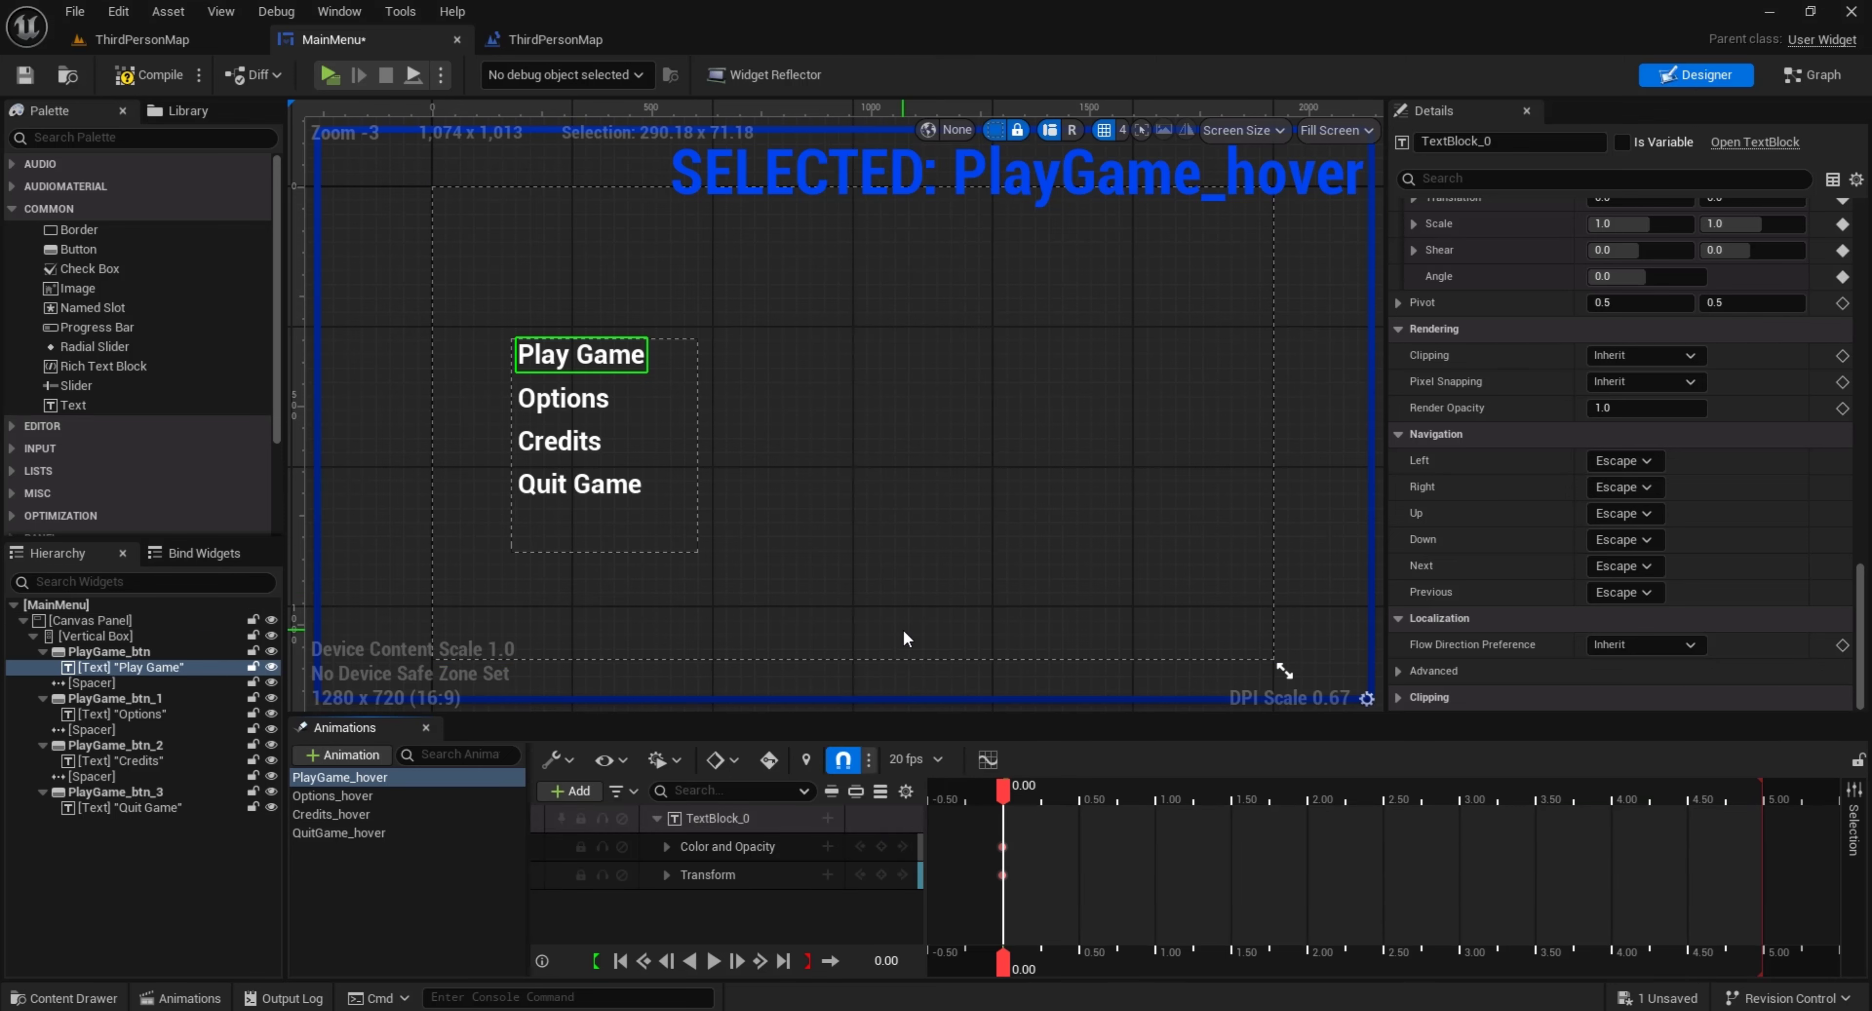
# At 0.25 s, set the Play Game text's Color and Opacity G and B to 0.0, and preview the animation in both directions
pyautogui.click(665, 846)
pyautogui.scroll(-1, 712, 843)
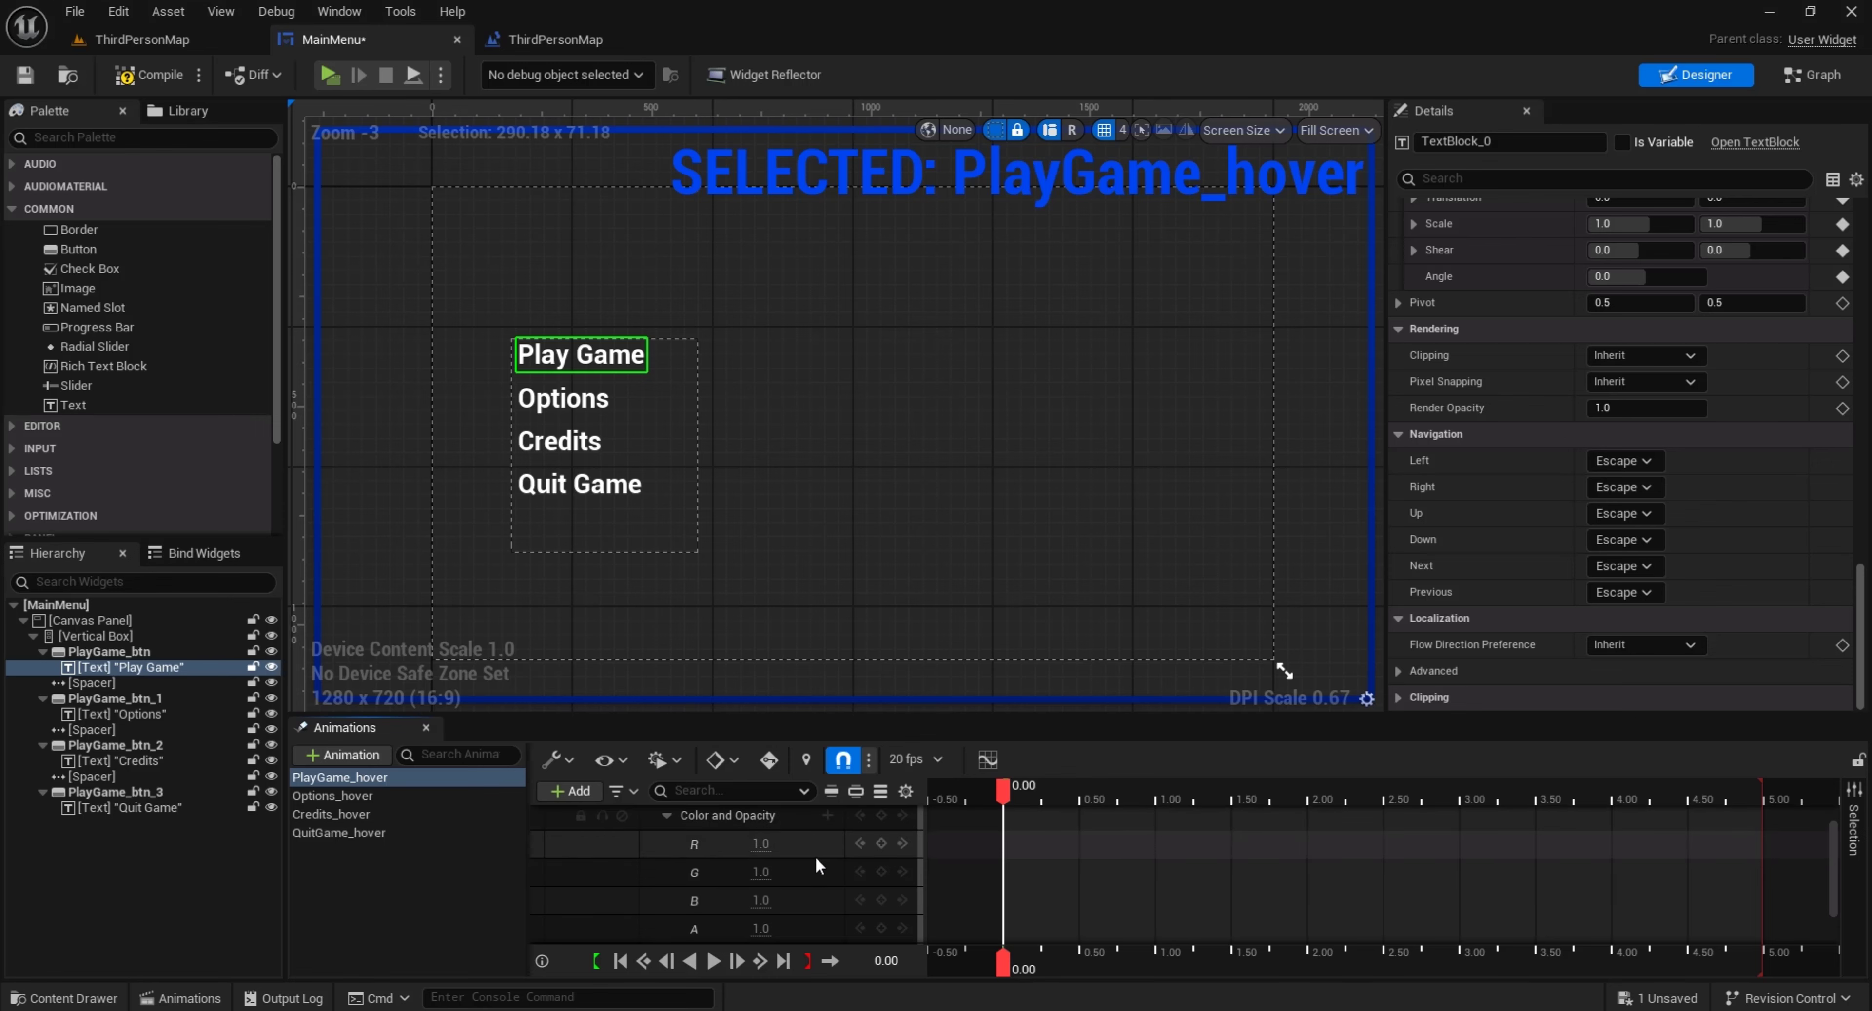
pyautogui.moveTo(1007, 790); pyautogui.dragTo(1042, 789)
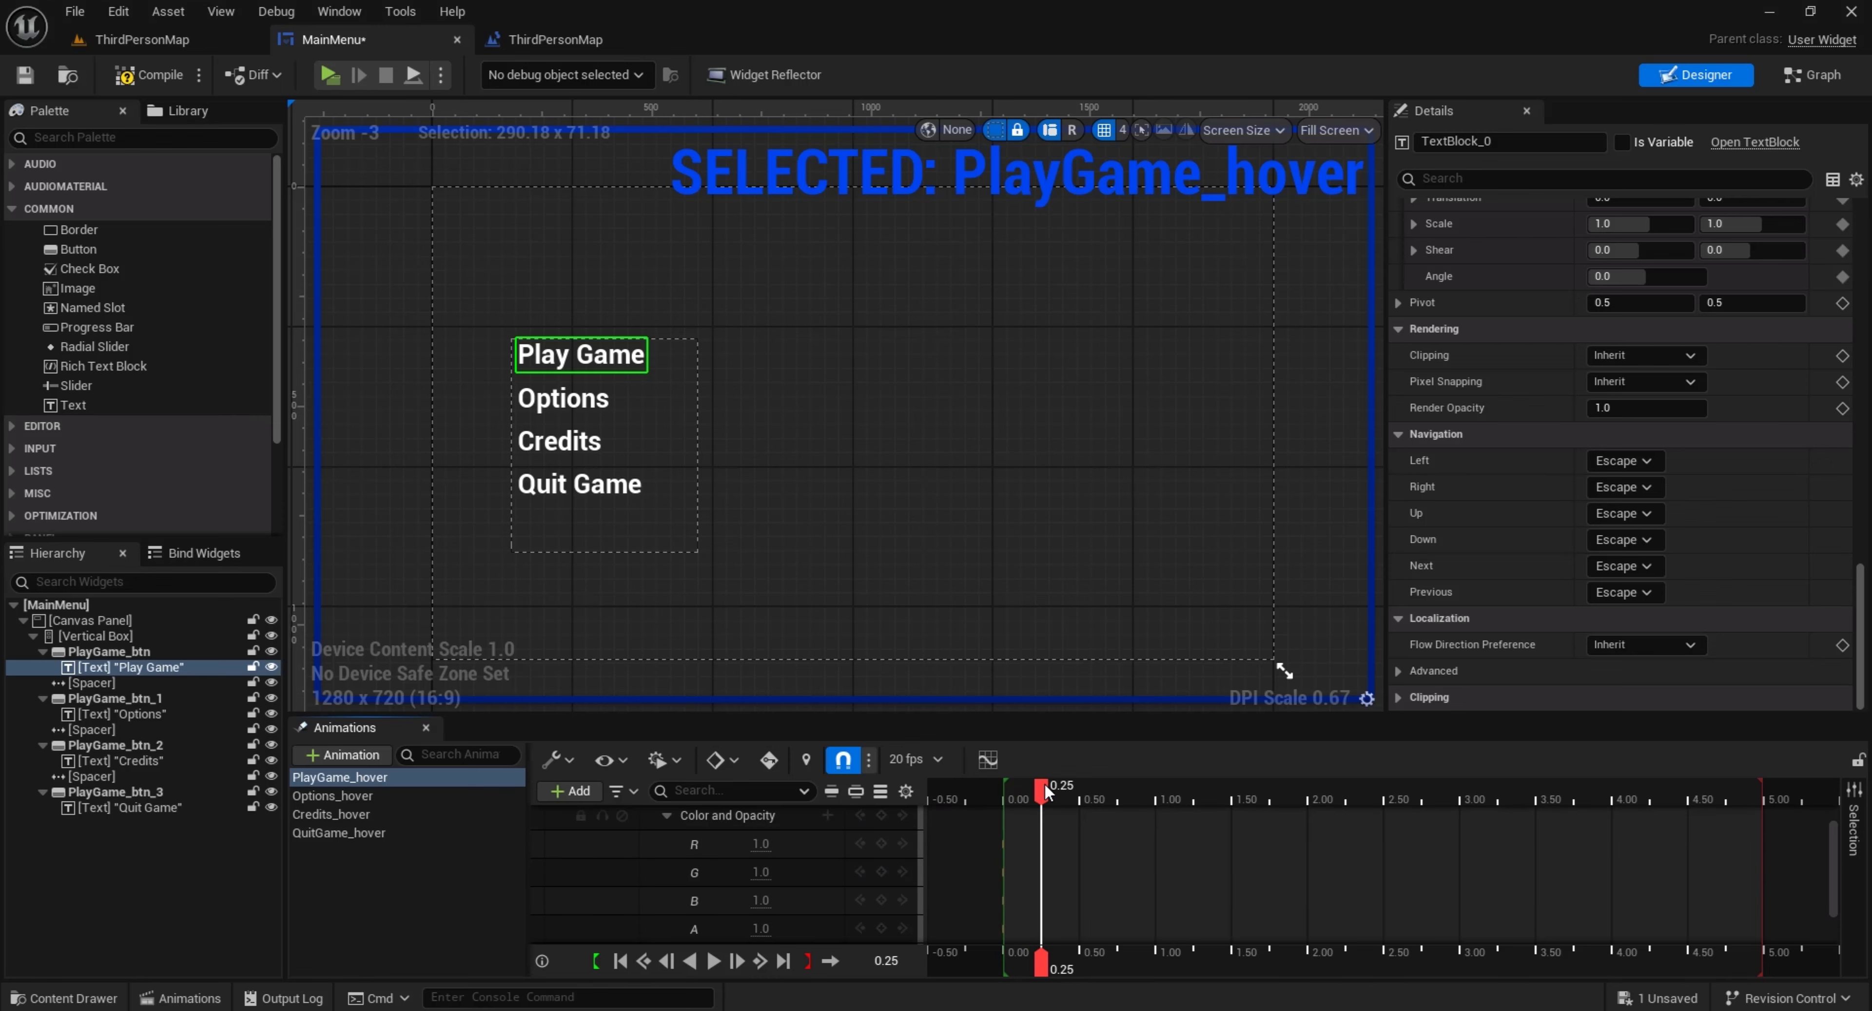
pyautogui.write('0')
pyautogui.press('Return')
pyautogui.click(754, 872)
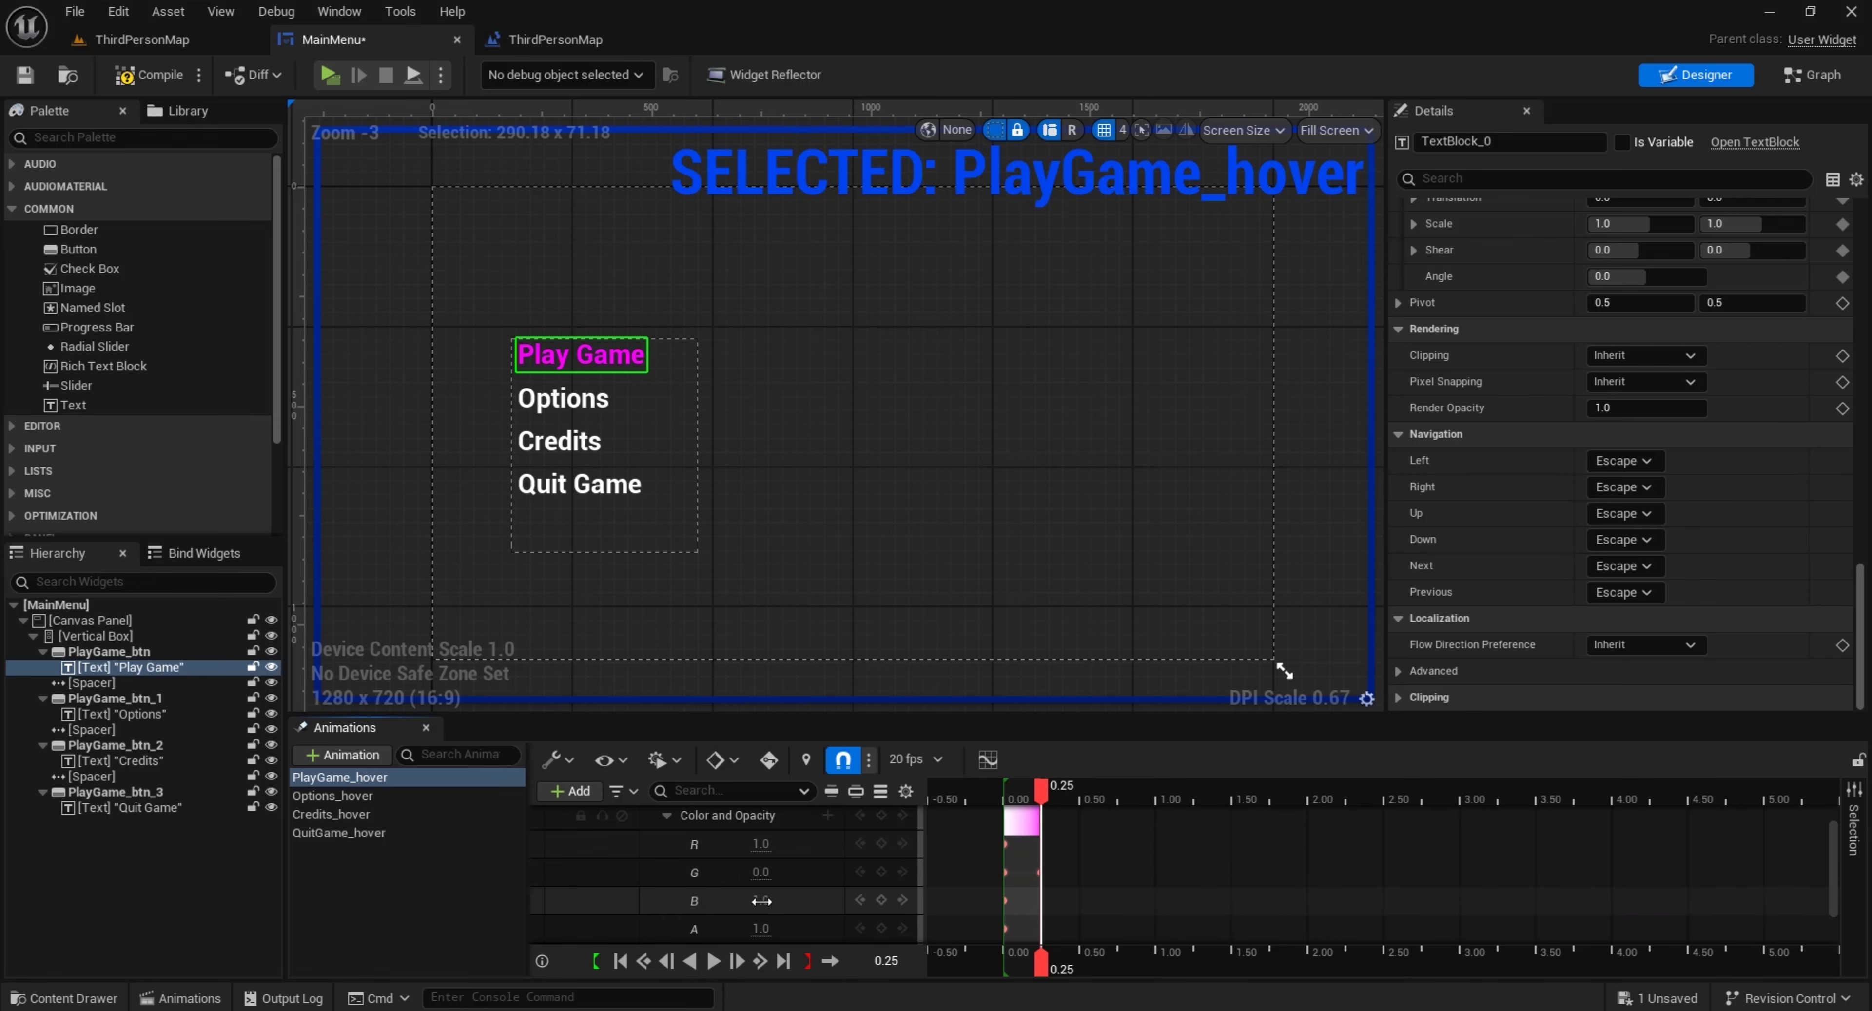
pyautogui.write('0.0')
pyautogui.press('Return')
pyautogui.click(690, 961)
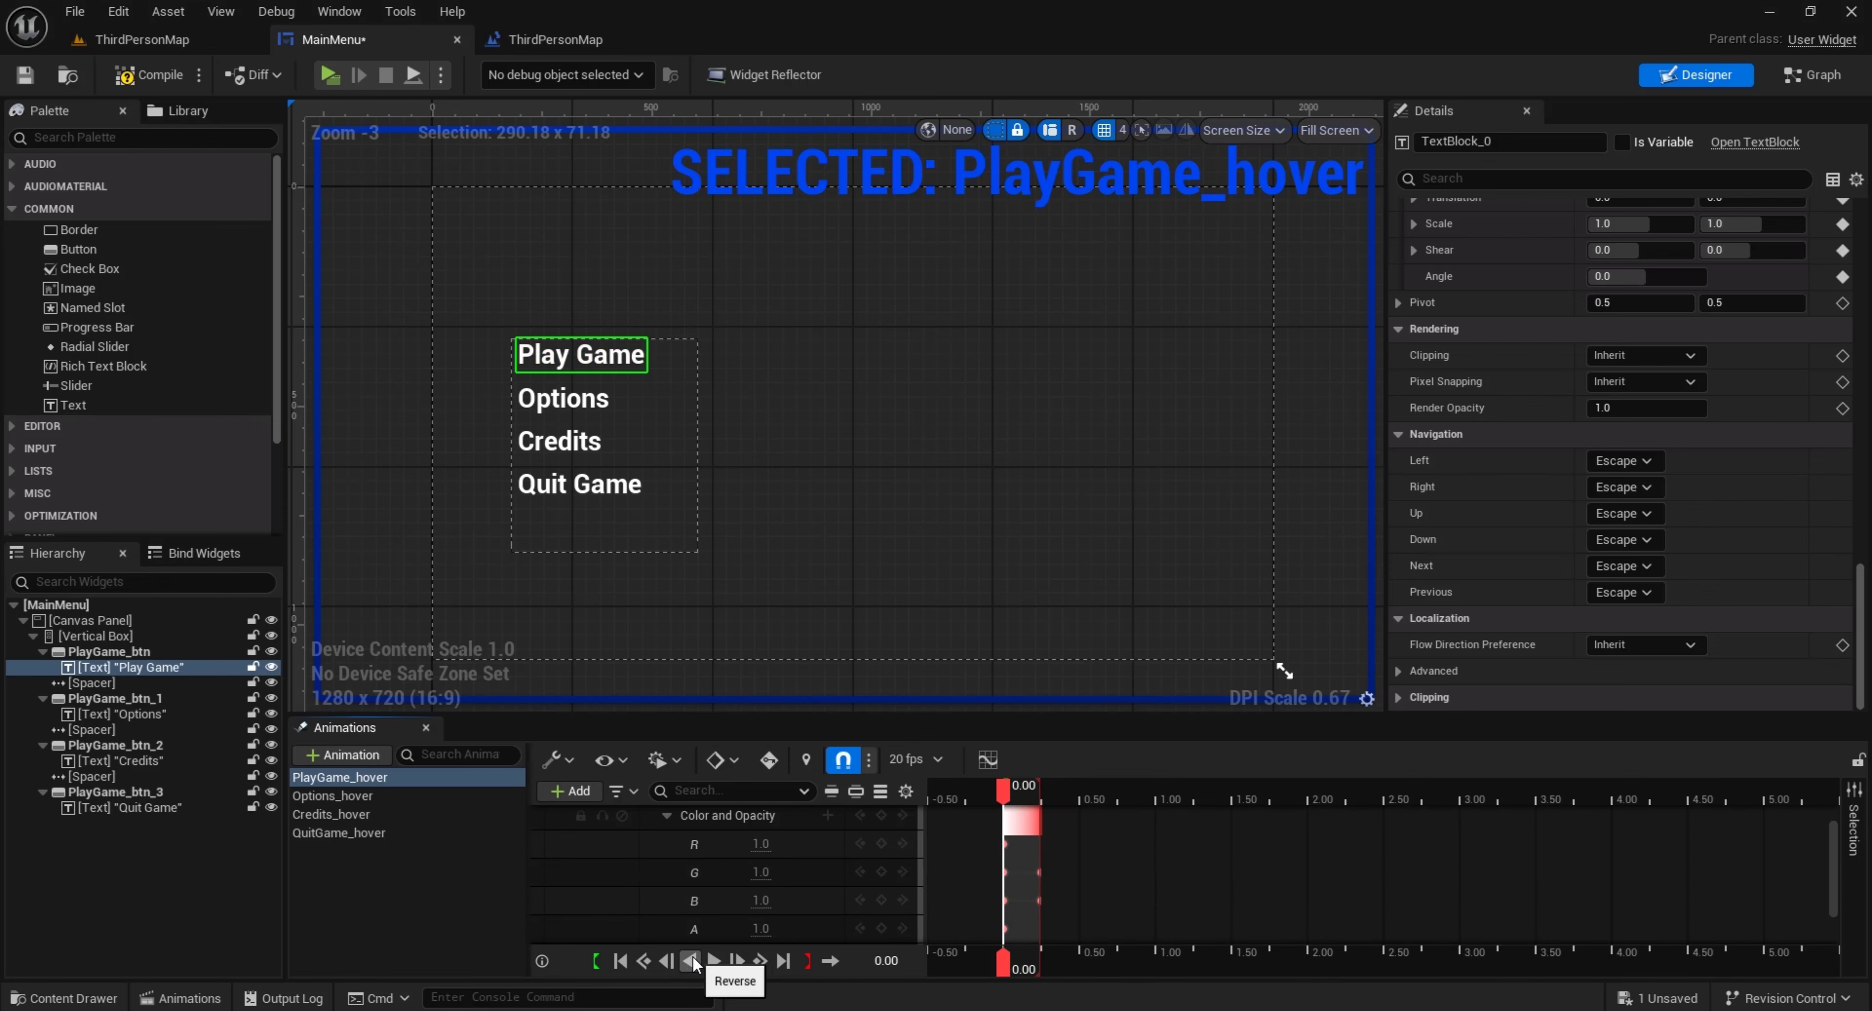
pyautogui.click(713, 961)
pyautogui.click(690, 961)
pyautogui.click(712, 961)
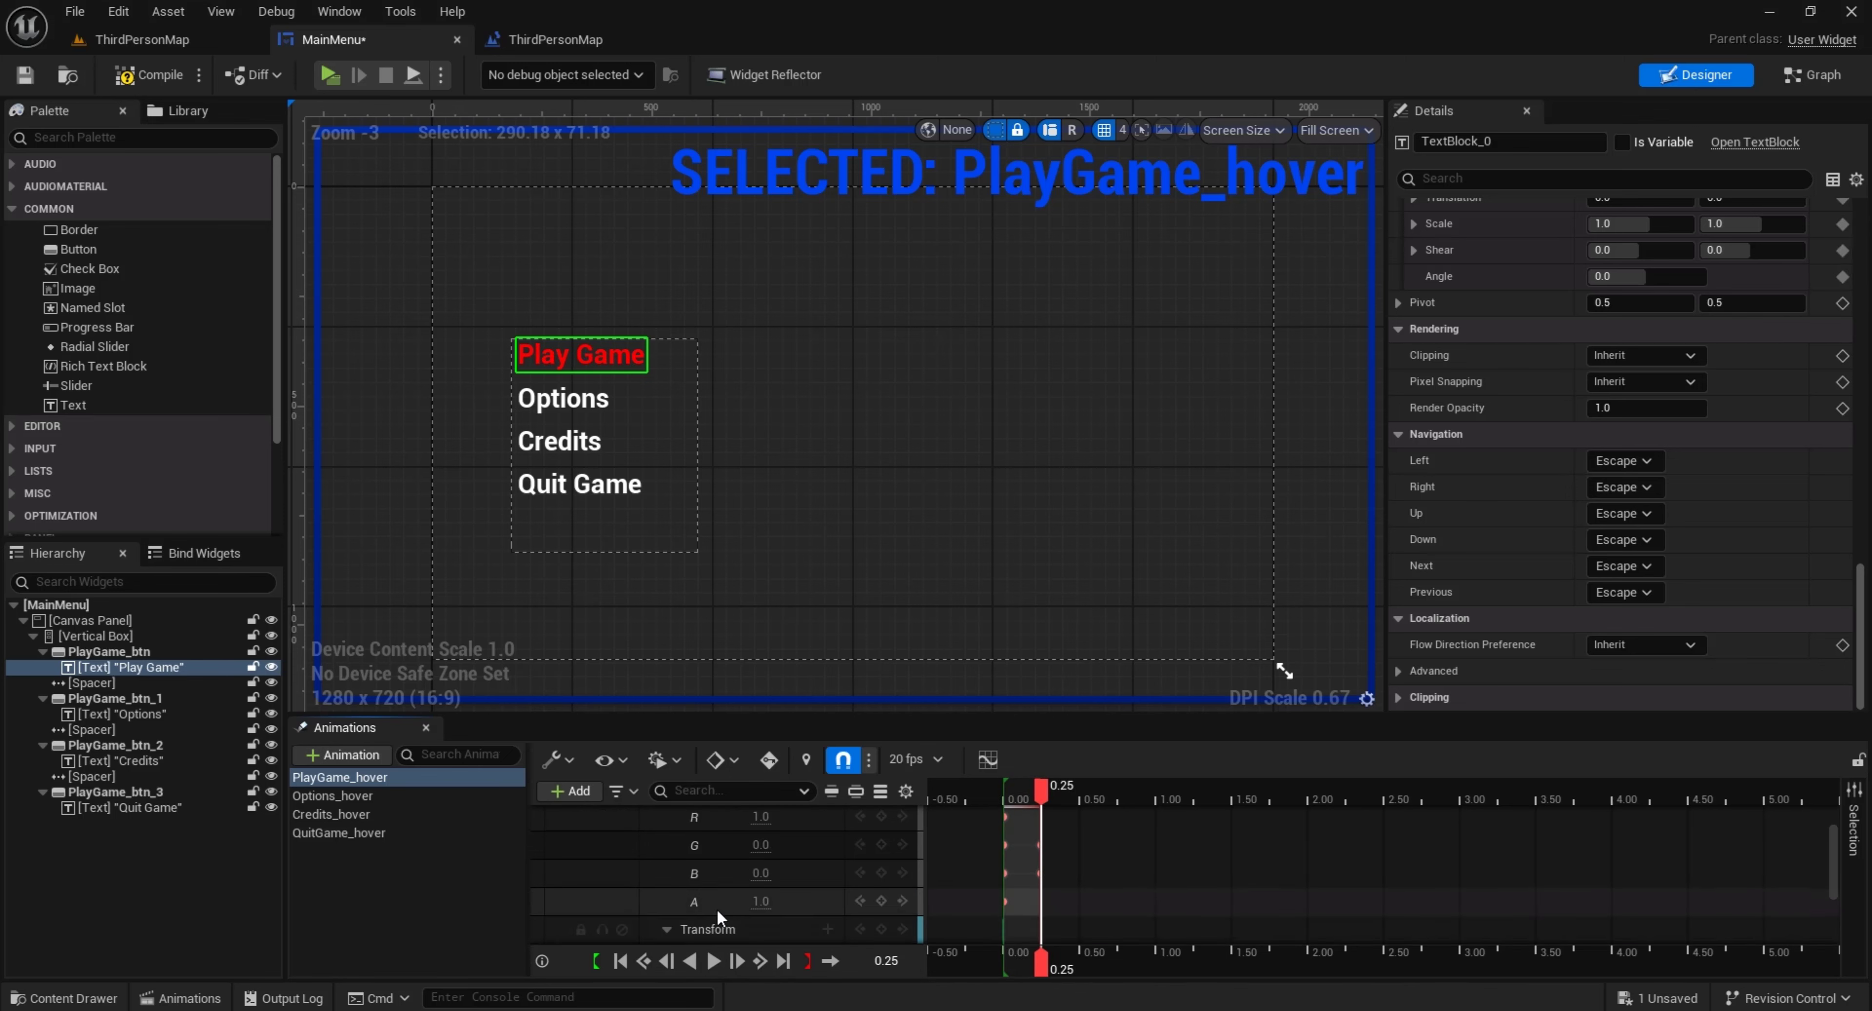
# At 0.25 s, set the Play Game text's Transform Scale X and Y to 0.97 and preview the animation
pyautogui.scroll(-3, 762, 894)
pyautogui.scroll(-1, 763, 890)
pyautogui.click(679, 901)
pyautogui.scroll(-2, 783, 892)
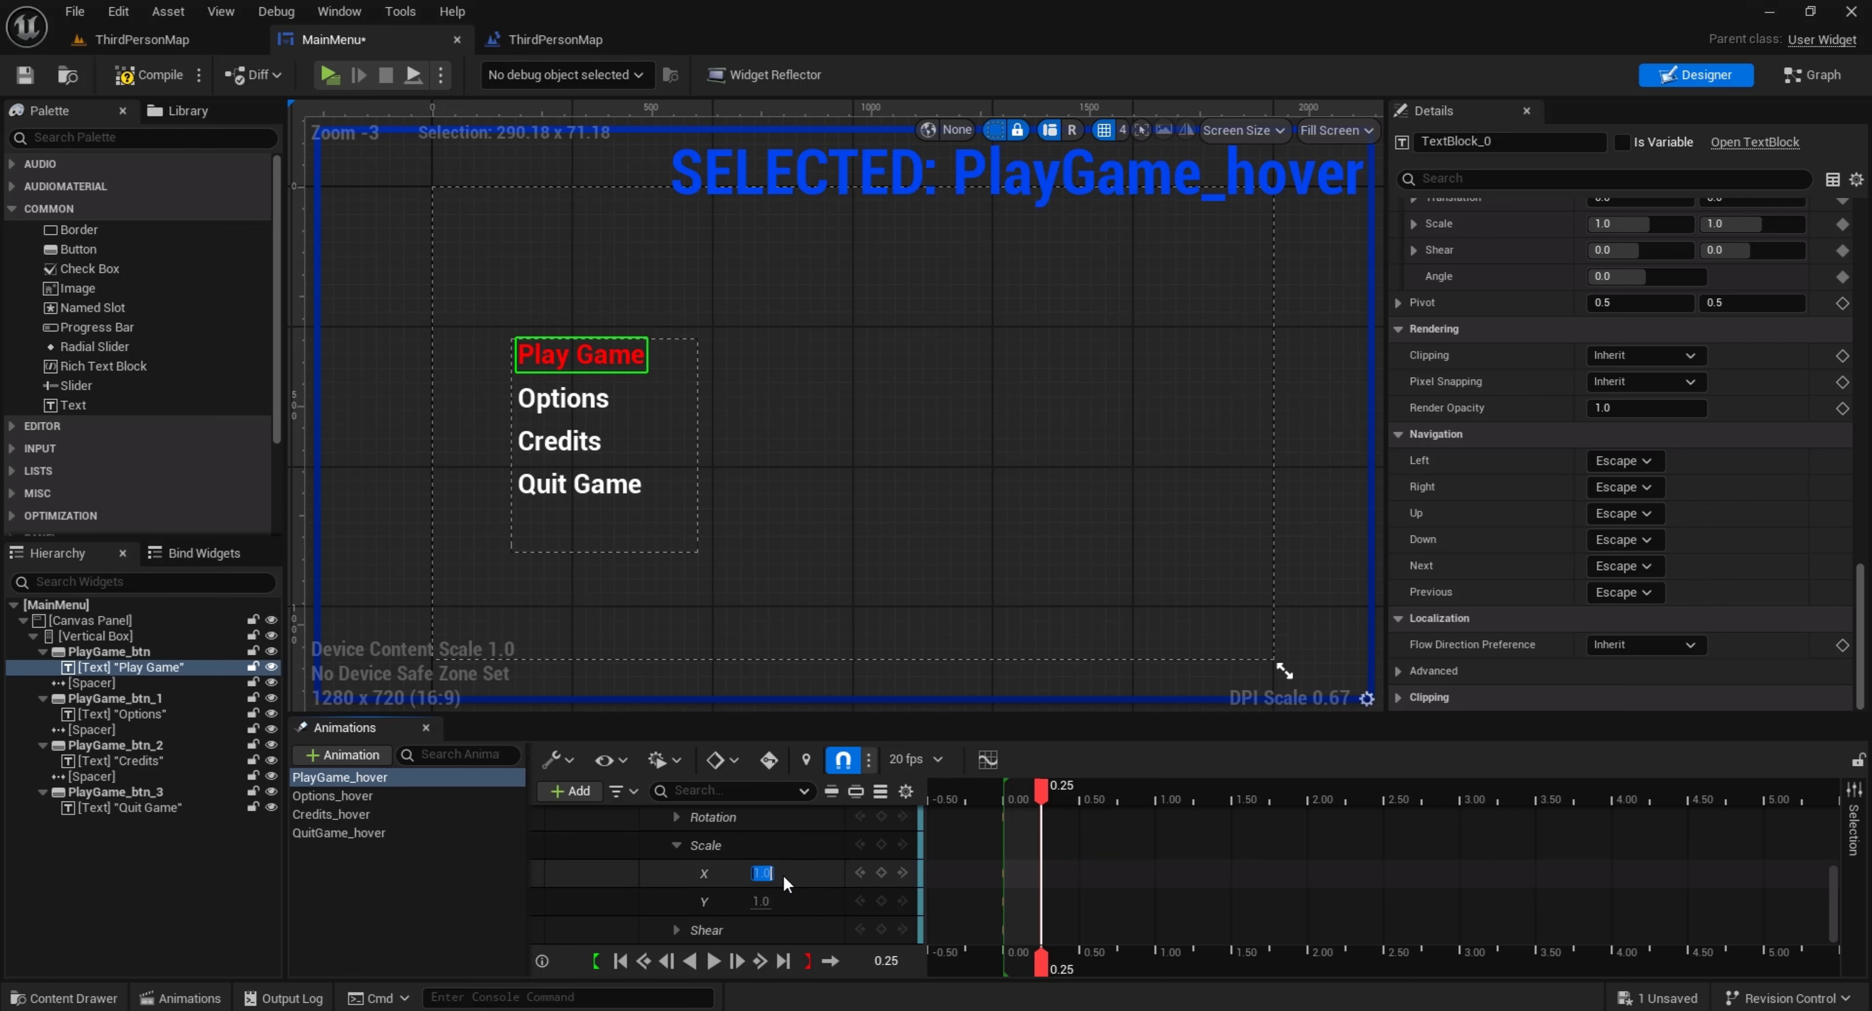
pyautogui.write('0.97')
pyautogui.press('Return')
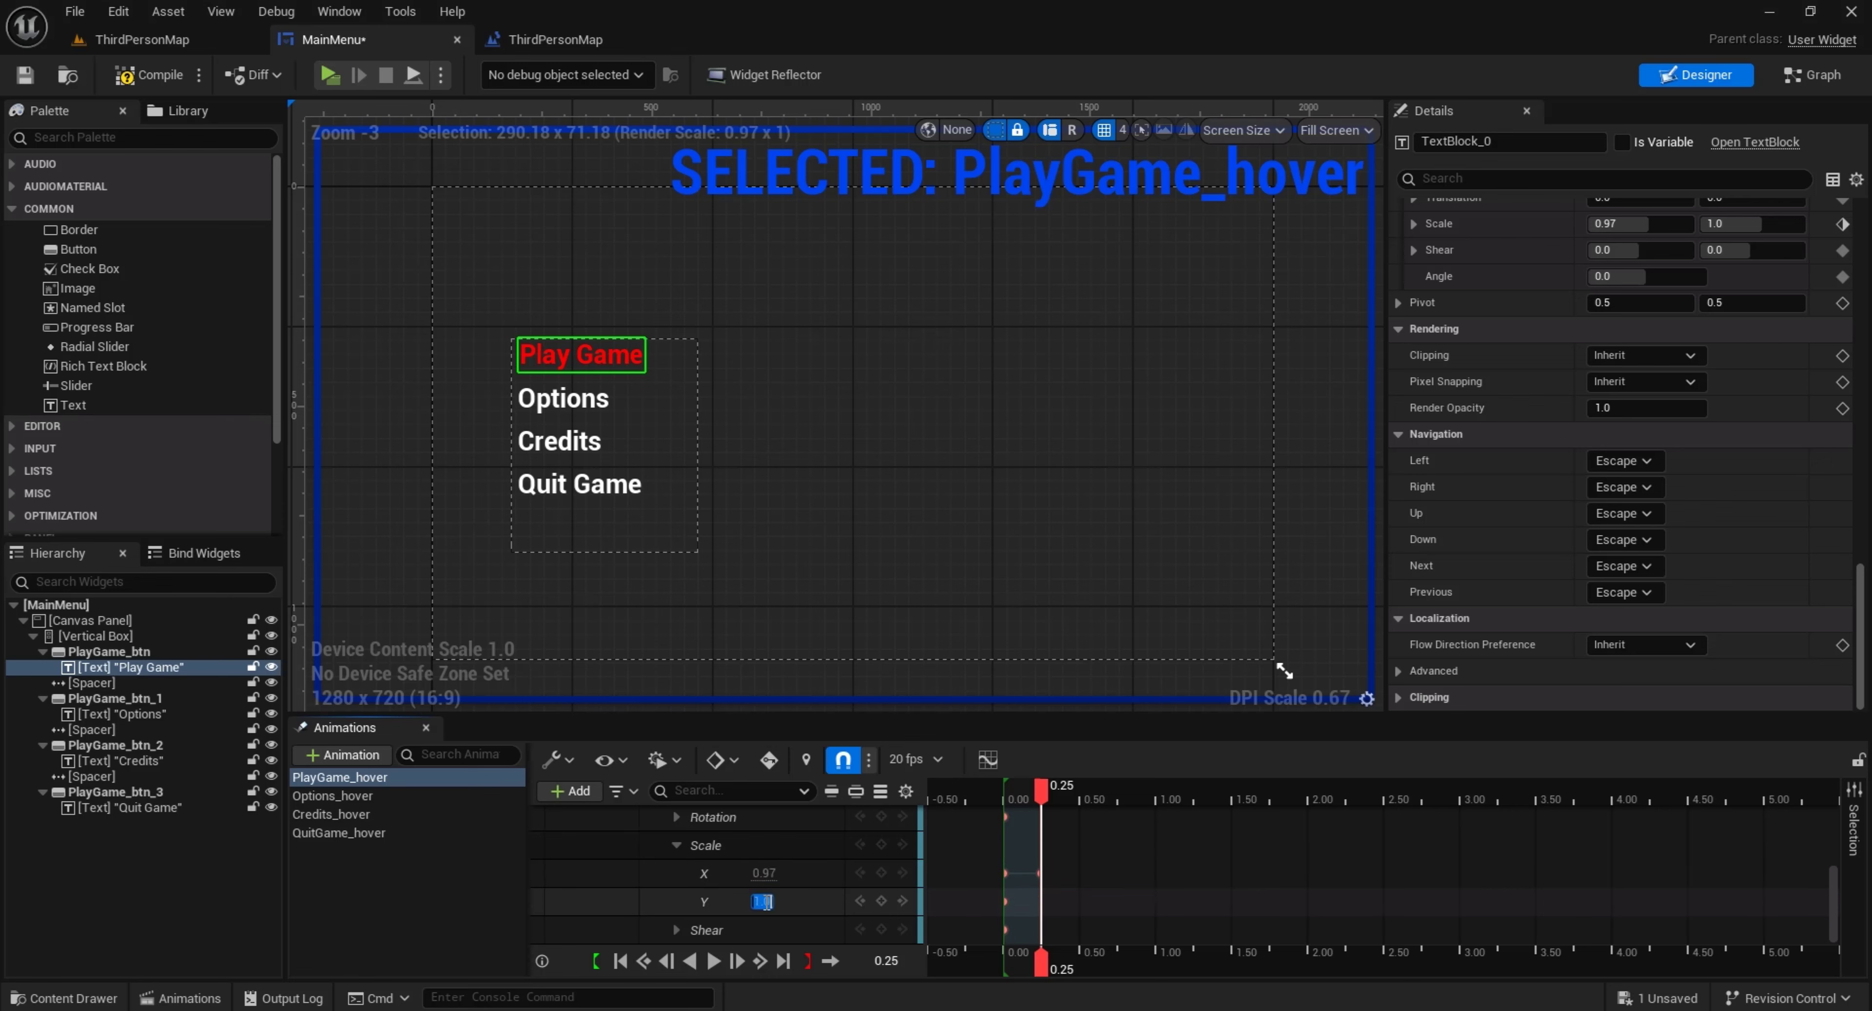
pyautogui.write('0.97')
pyautogui.press('Return')
pyautogui.click(691, 963)
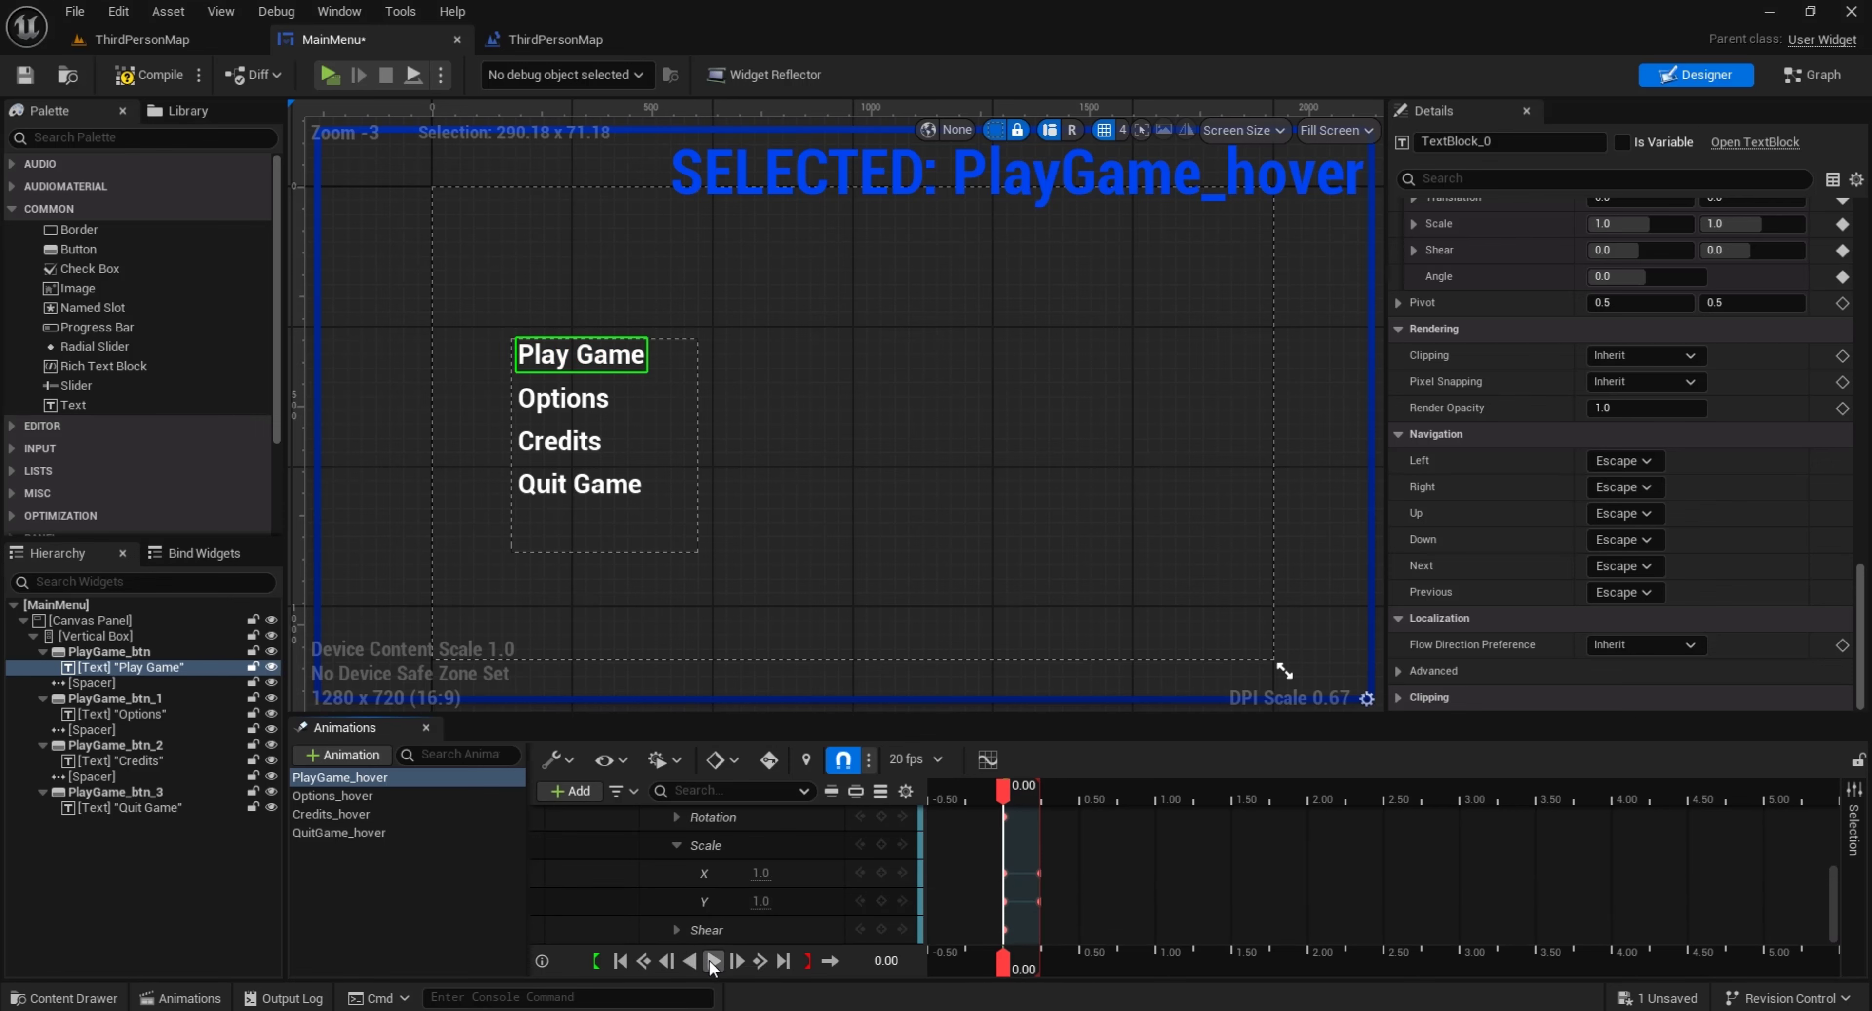
pyautogui.click(712, 964)
# Collapse the property tracks in PlayGame_hover and copy Color and Opacity together with Transform
pyautogui.scroll(3, 680, 900)
pyautogui.click(668, 887)
pyautogui.scroll(2, 678, 892)
pyautogui.click(670, 846)
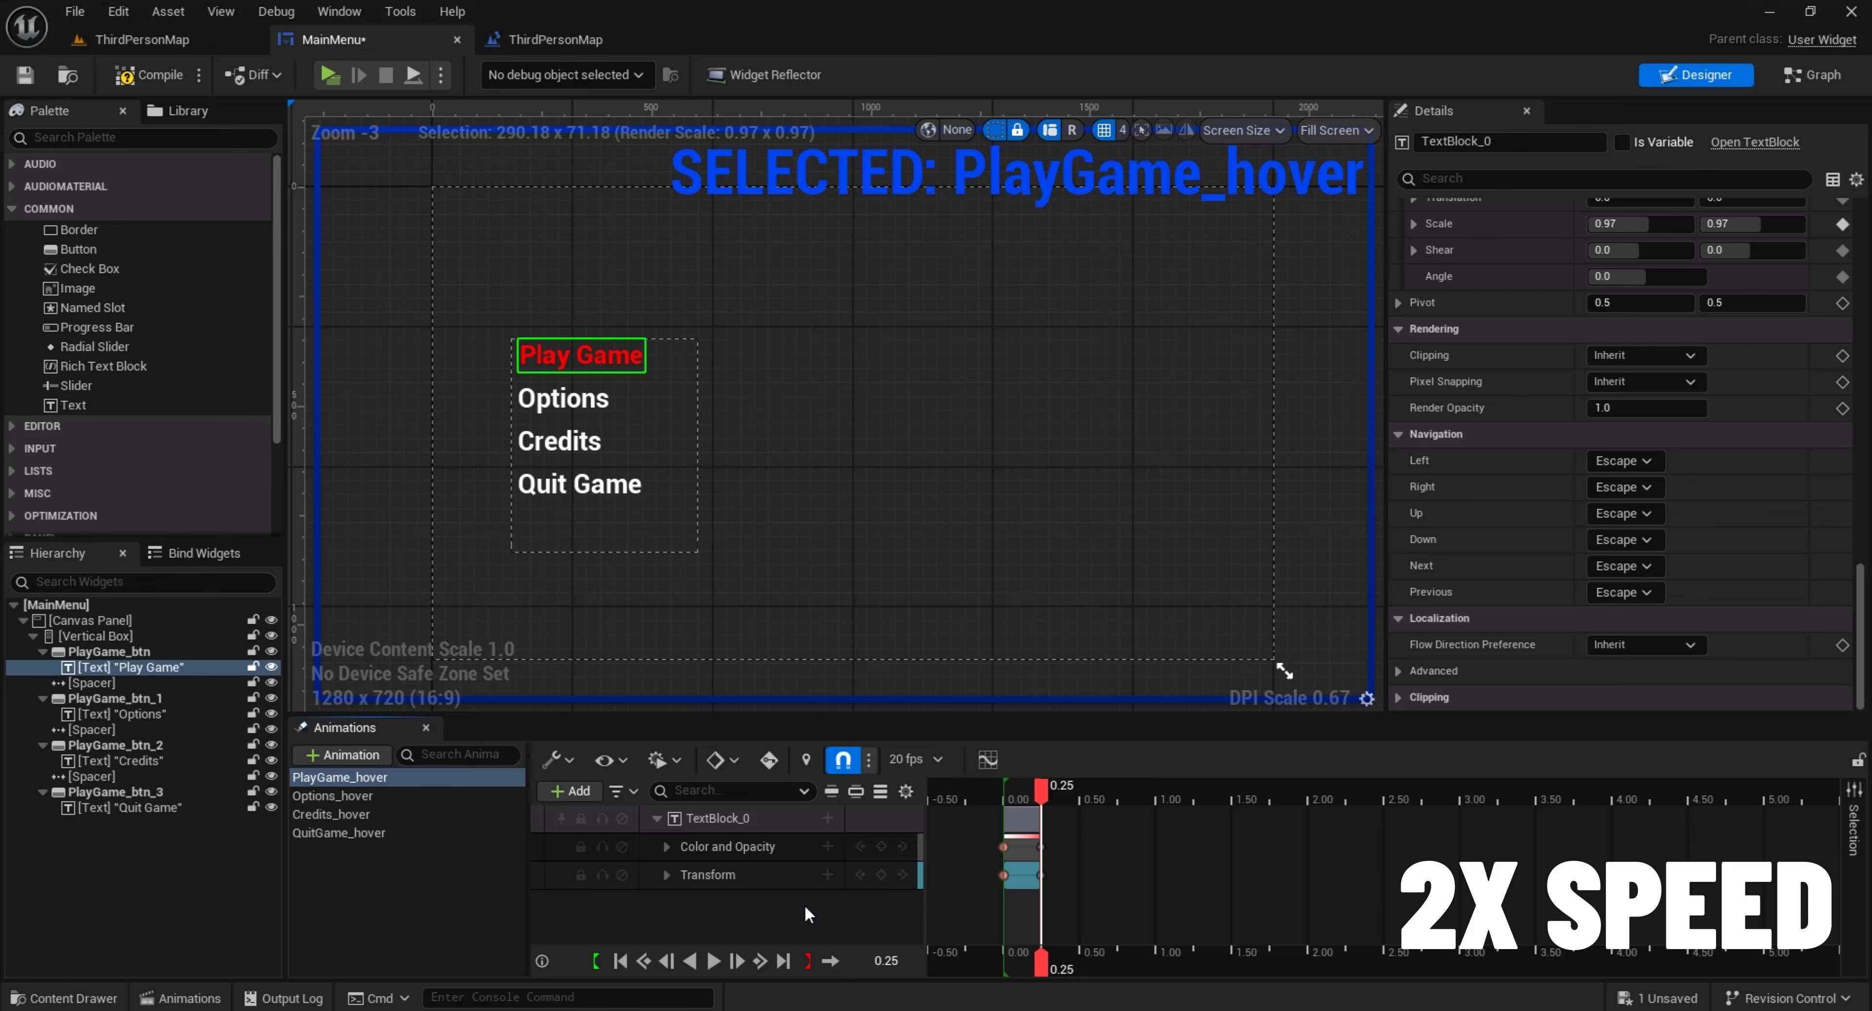
pyautogui.moveTo(805, 905); pyautogui.dragTo(794, 850)
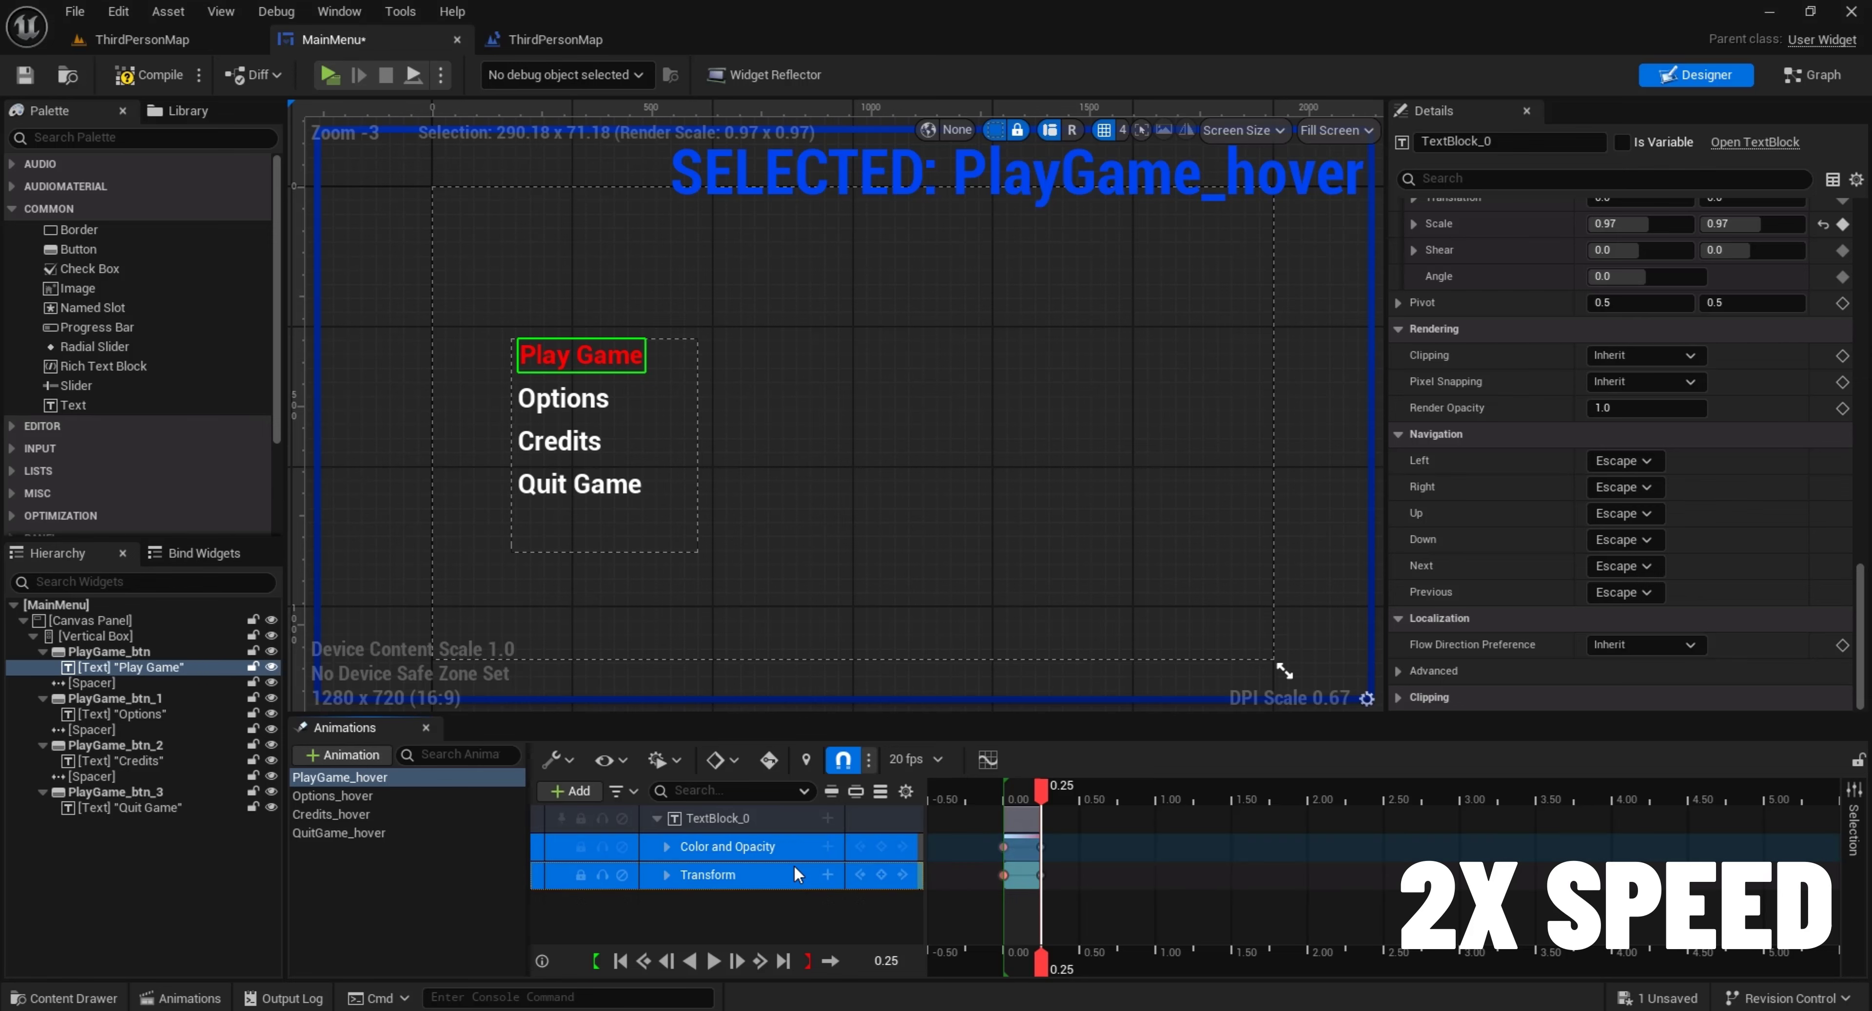
# Add the Options text block to the Options_hover animation, paste the copied tracks onto it, and preview the animation
pyautogui.click(495, 796)
pyautogui.click(564, 399)
pyautogui.click(588, 791)
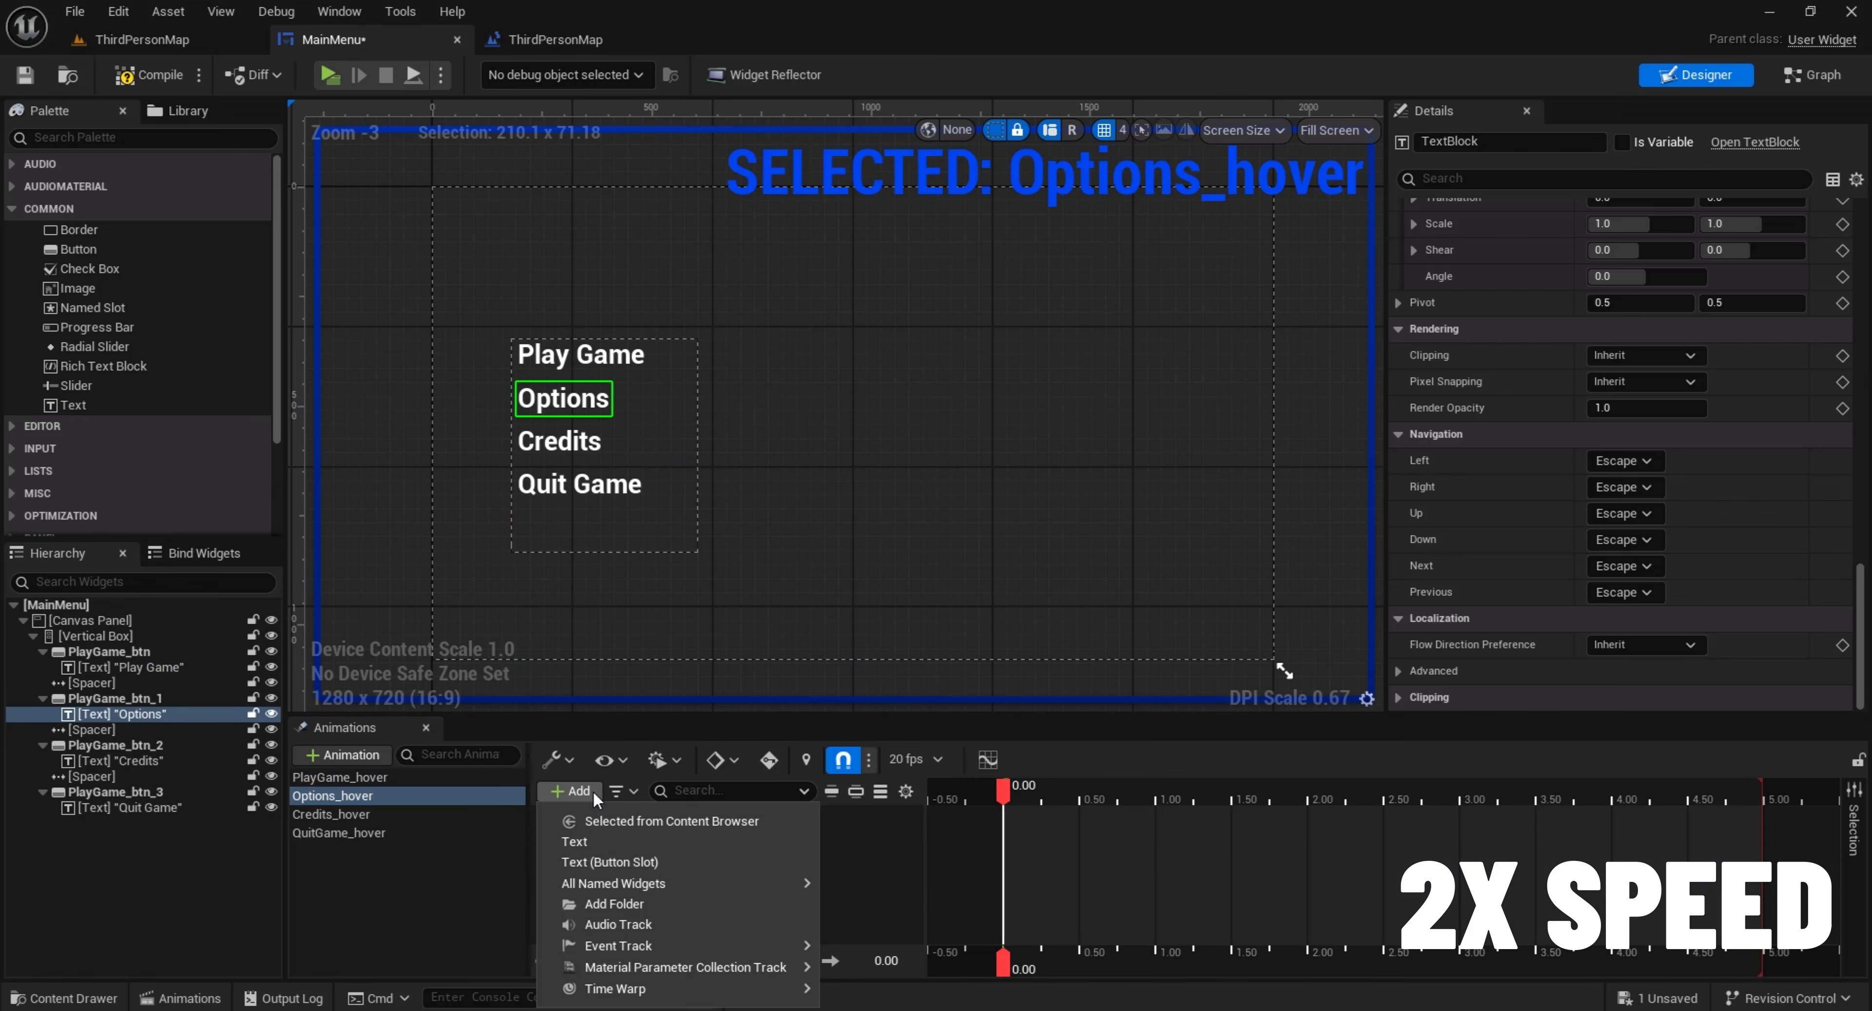
pyautogui.click(605, 839)
pyautogui.click(754, 824)
pyautogui.hotkey('ctrl', 'v')
pyautogui.click(712, 961)
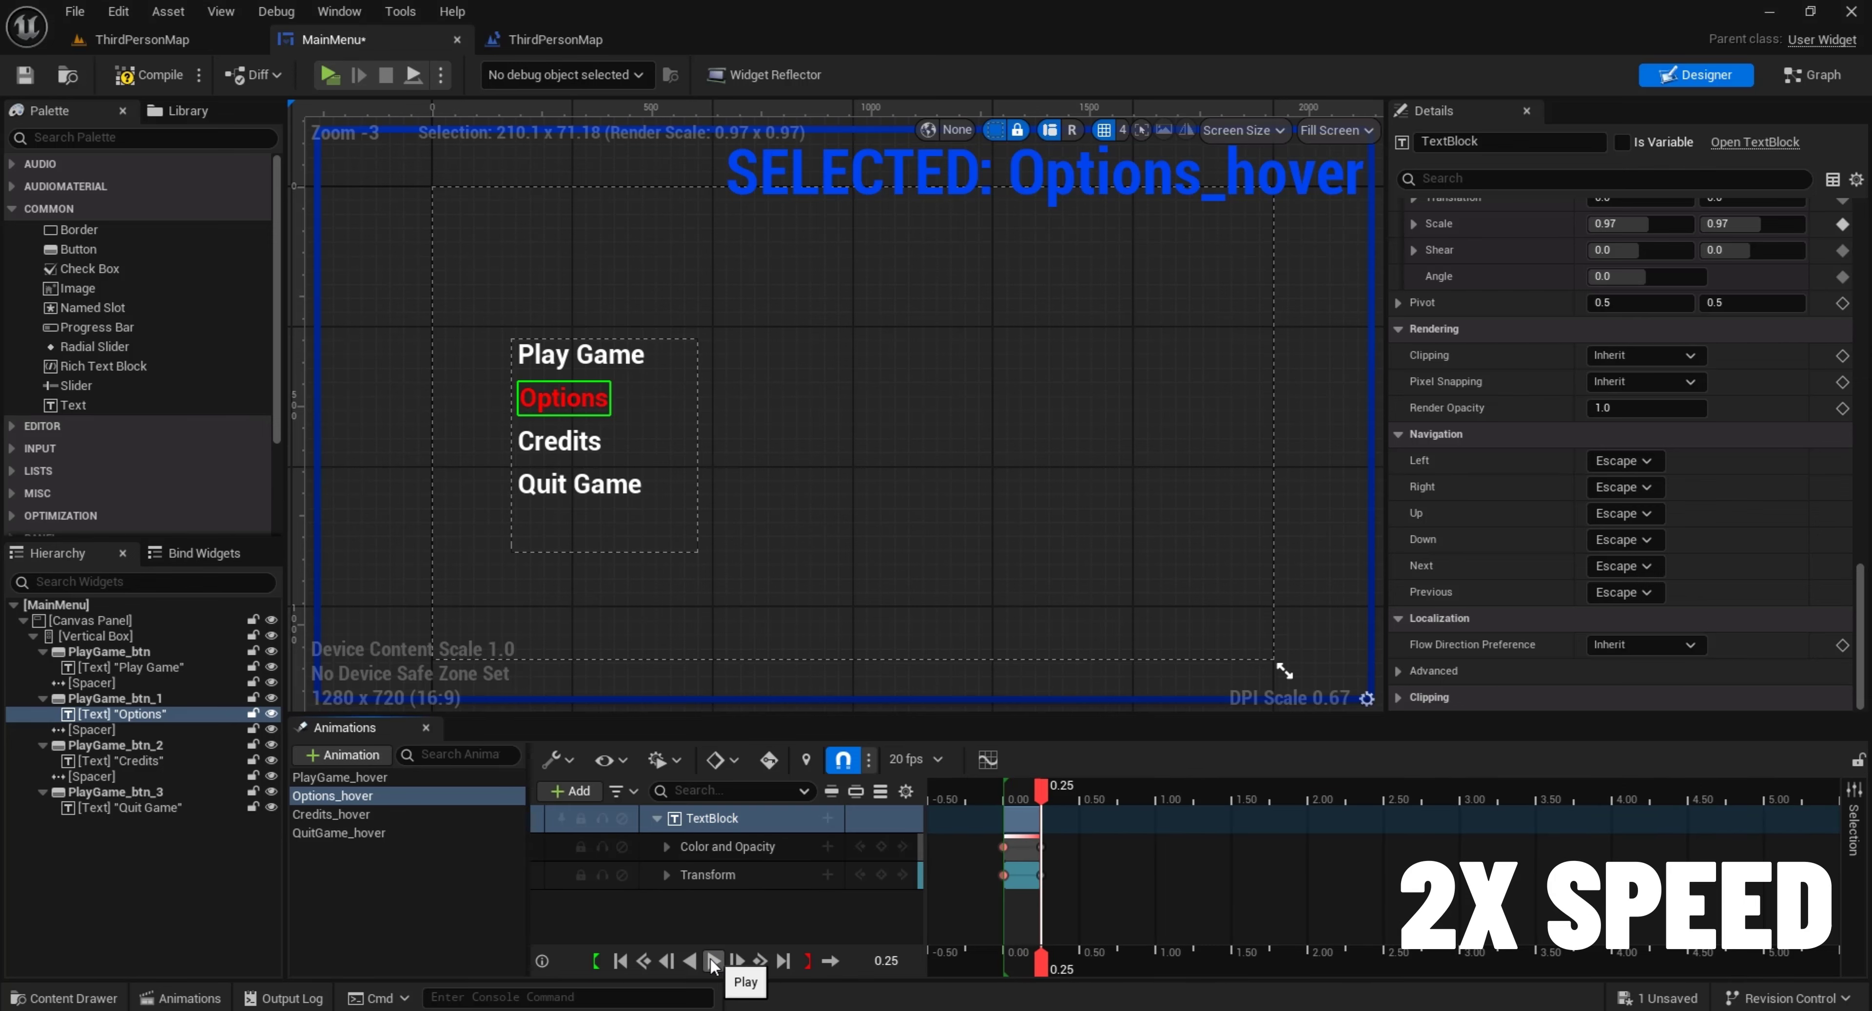
# Add the Credits text block to the Credits_hover animation and paste the copied tracks onto it
pyautogui.click(331, 814)
pyautogui.click(571, 443)
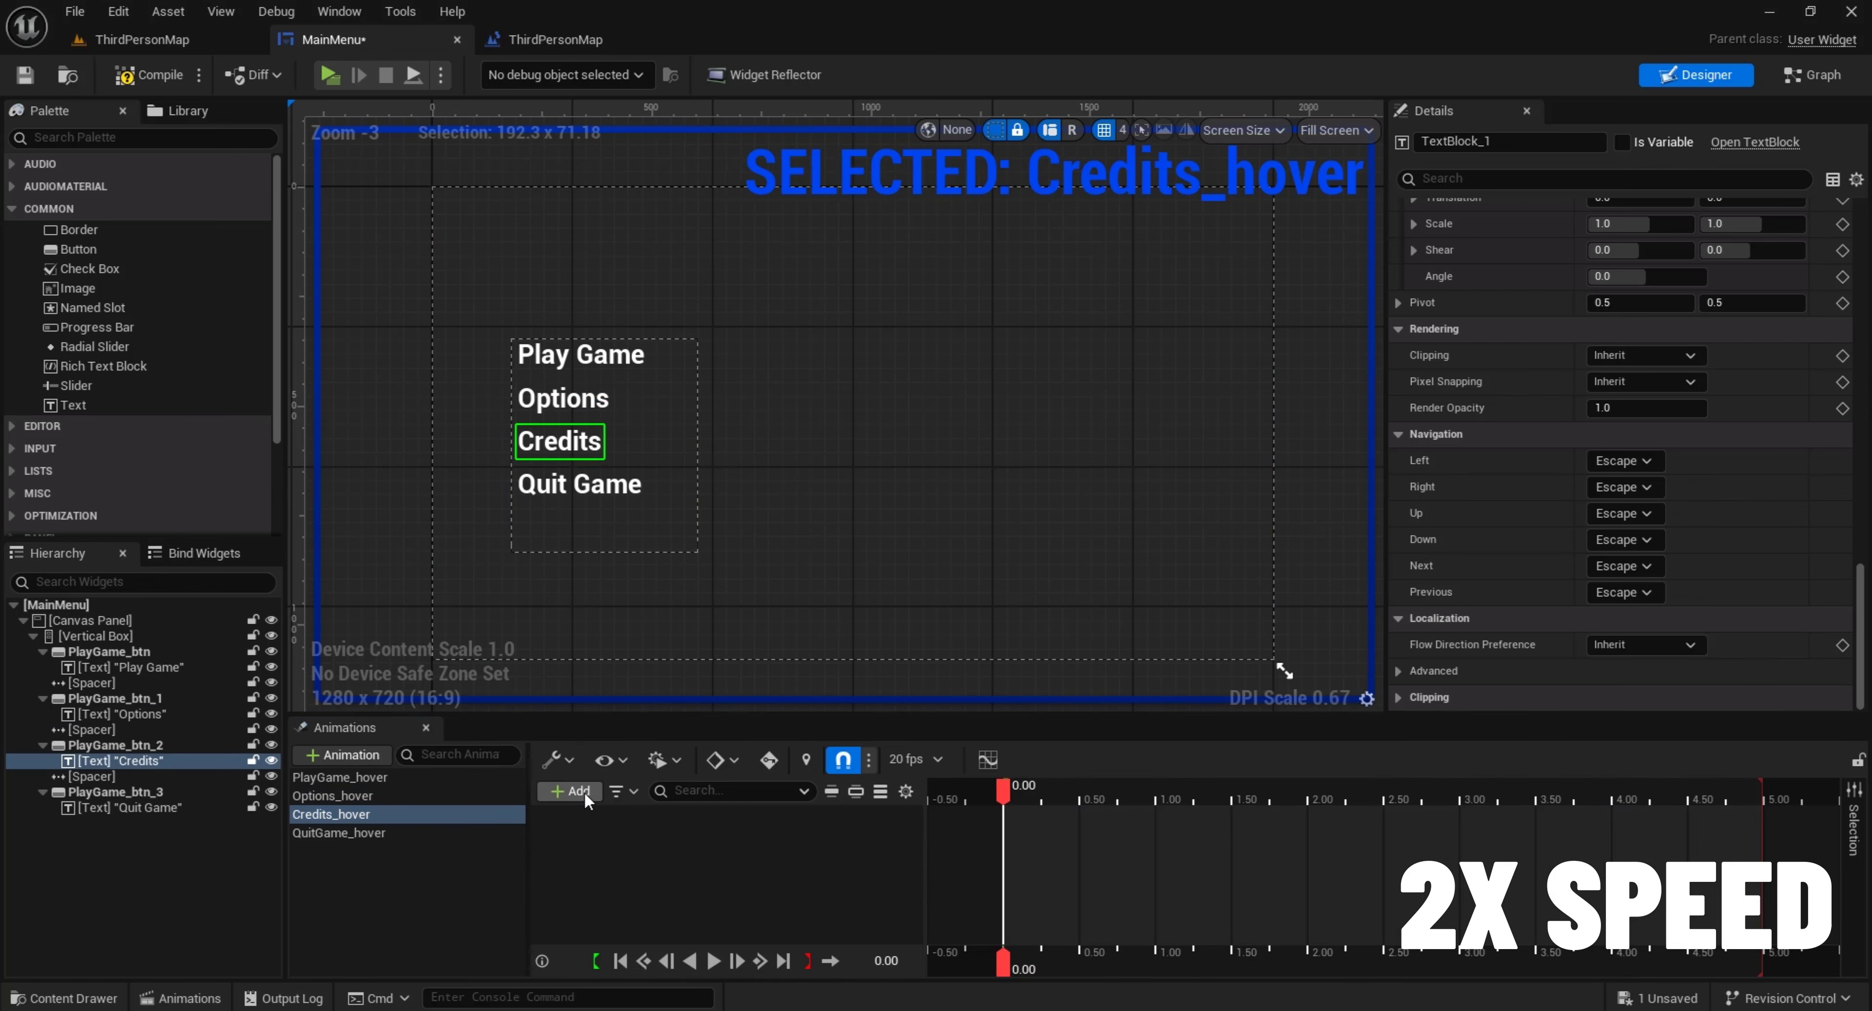
pyautogui.click(583, 792)
pyautogui.click(606, 834)
pyautogui.click(779, 817)
pyautogui.hotkey('ctrl', 'v')
# Add the Quit Game text block to the QuitGame_hover animation and paste the copied tracks onto it
pyautogui.click(407, 833)
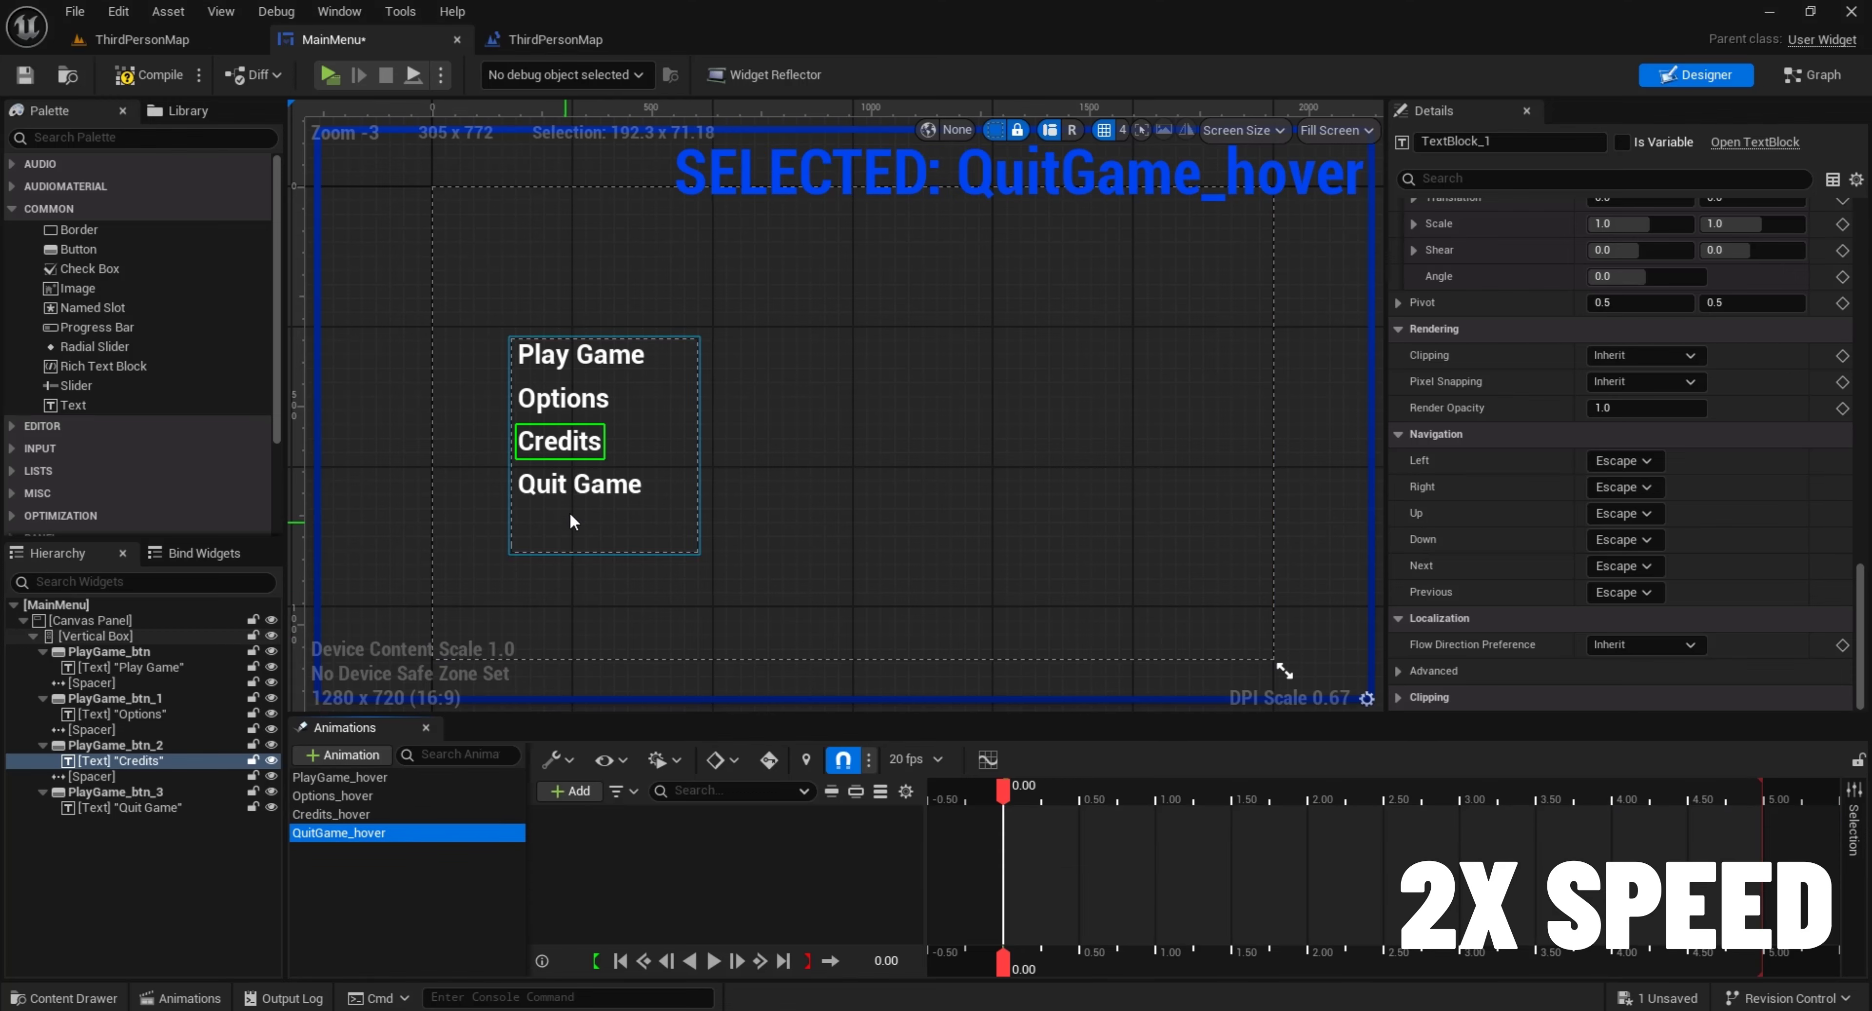
pyautogui.click(577, 485)
pyautogui.click(579, 792)
pyautogui.click(592, 840)
pyautogui.click(752, 819)
pyautogui.hotkey('ctrl', 'v')
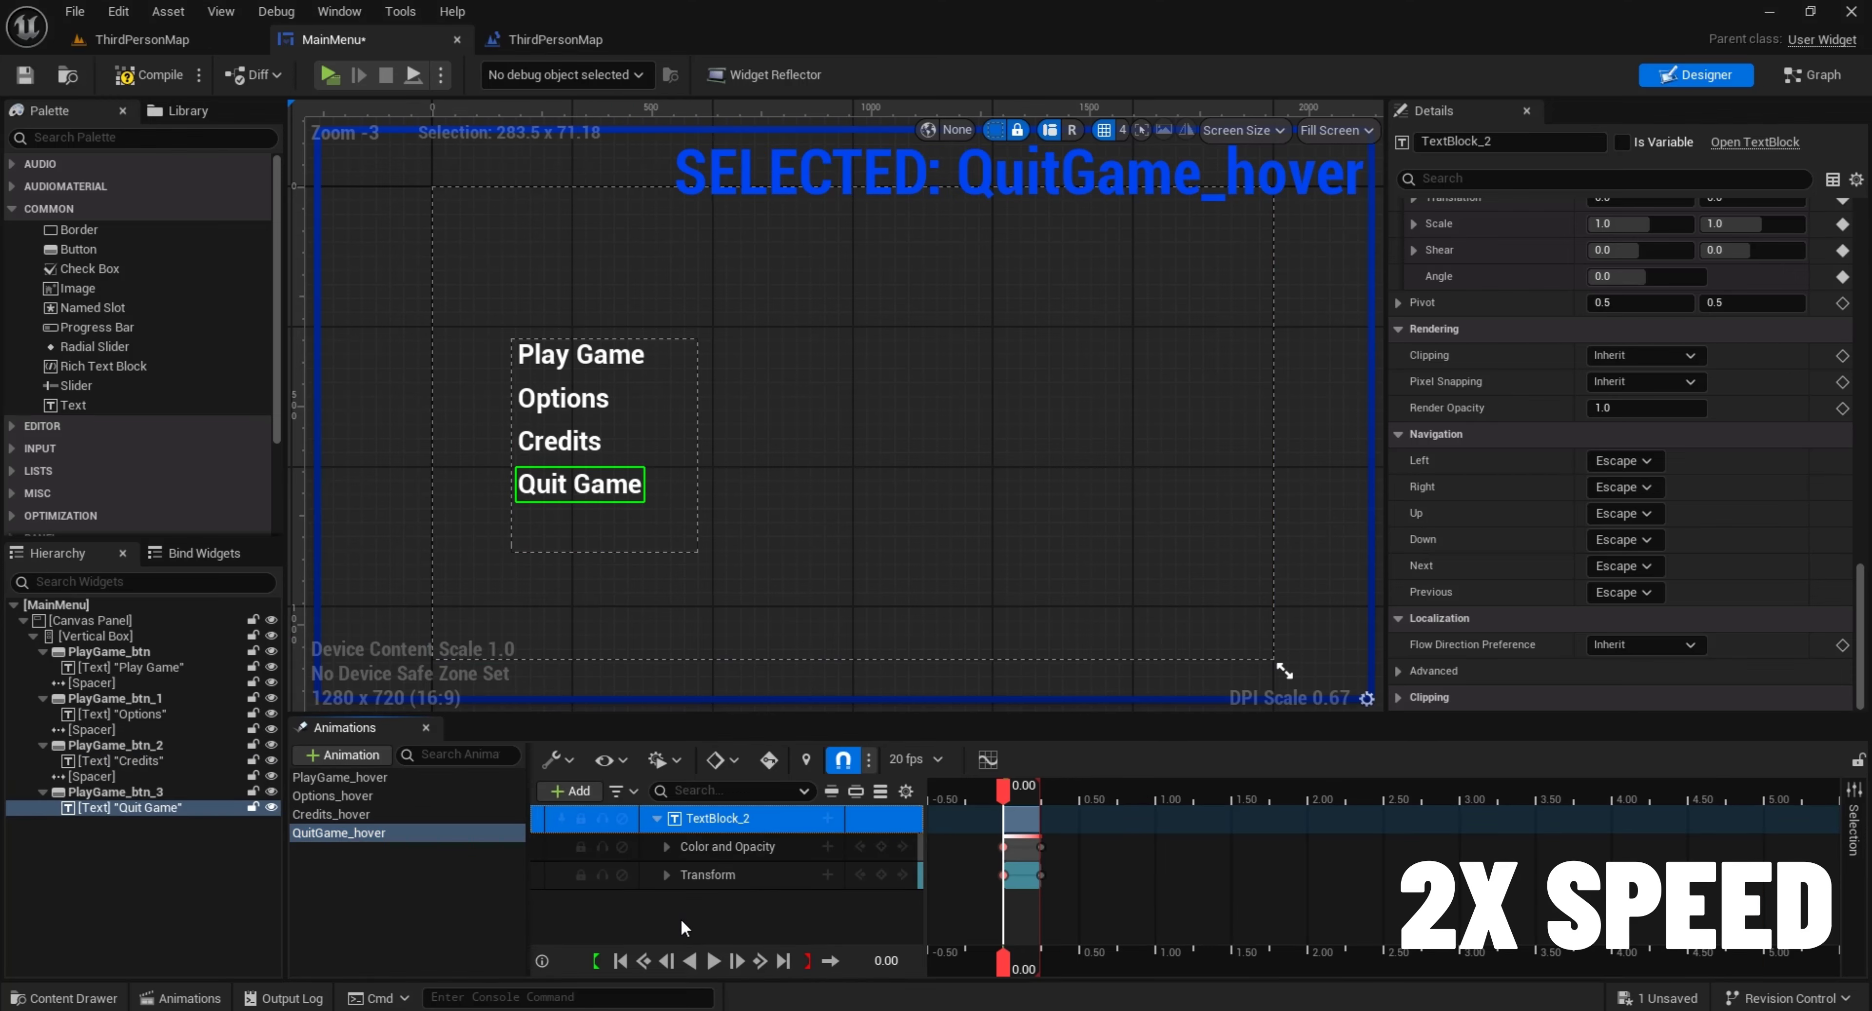
# Create On Hovered and On Unhovered events for the Play Game button
pyautogui.click(669, 356)
pyautogui.moveTo(1850, 425); pyautogui.dragTo(1857, 712)
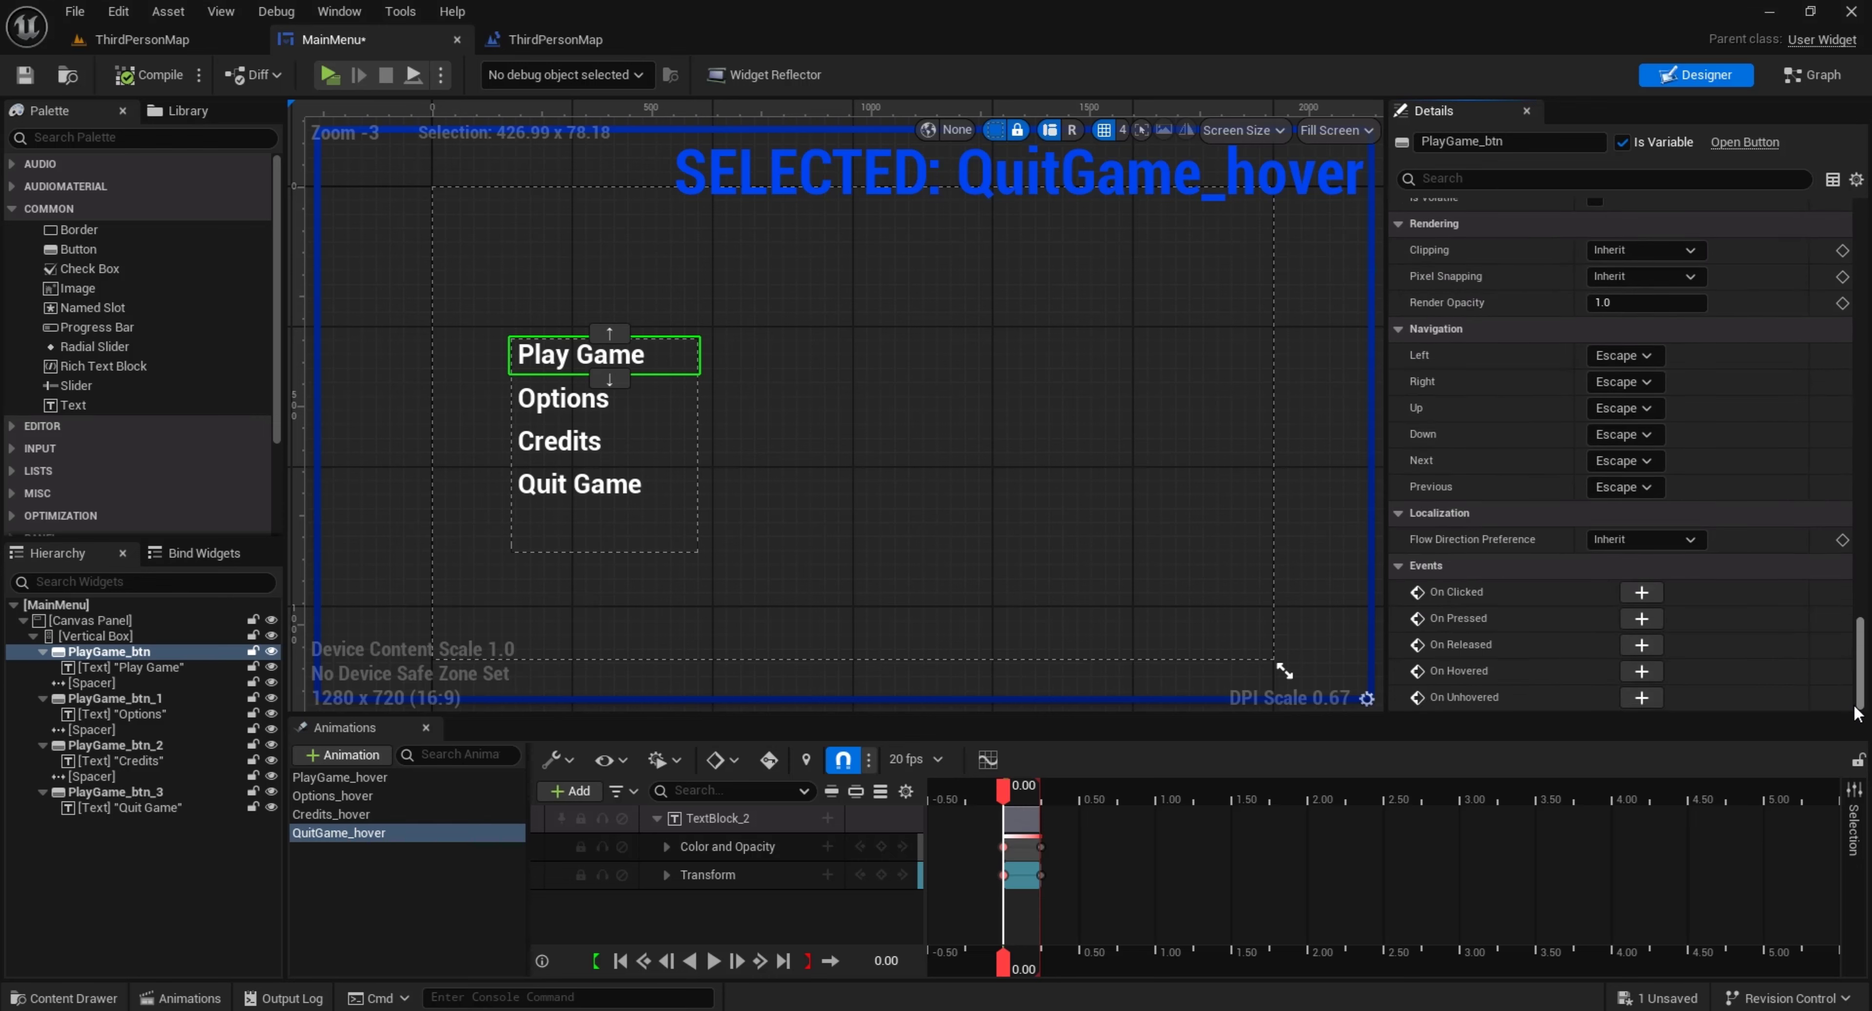
pyautogui.click(1650, 672)
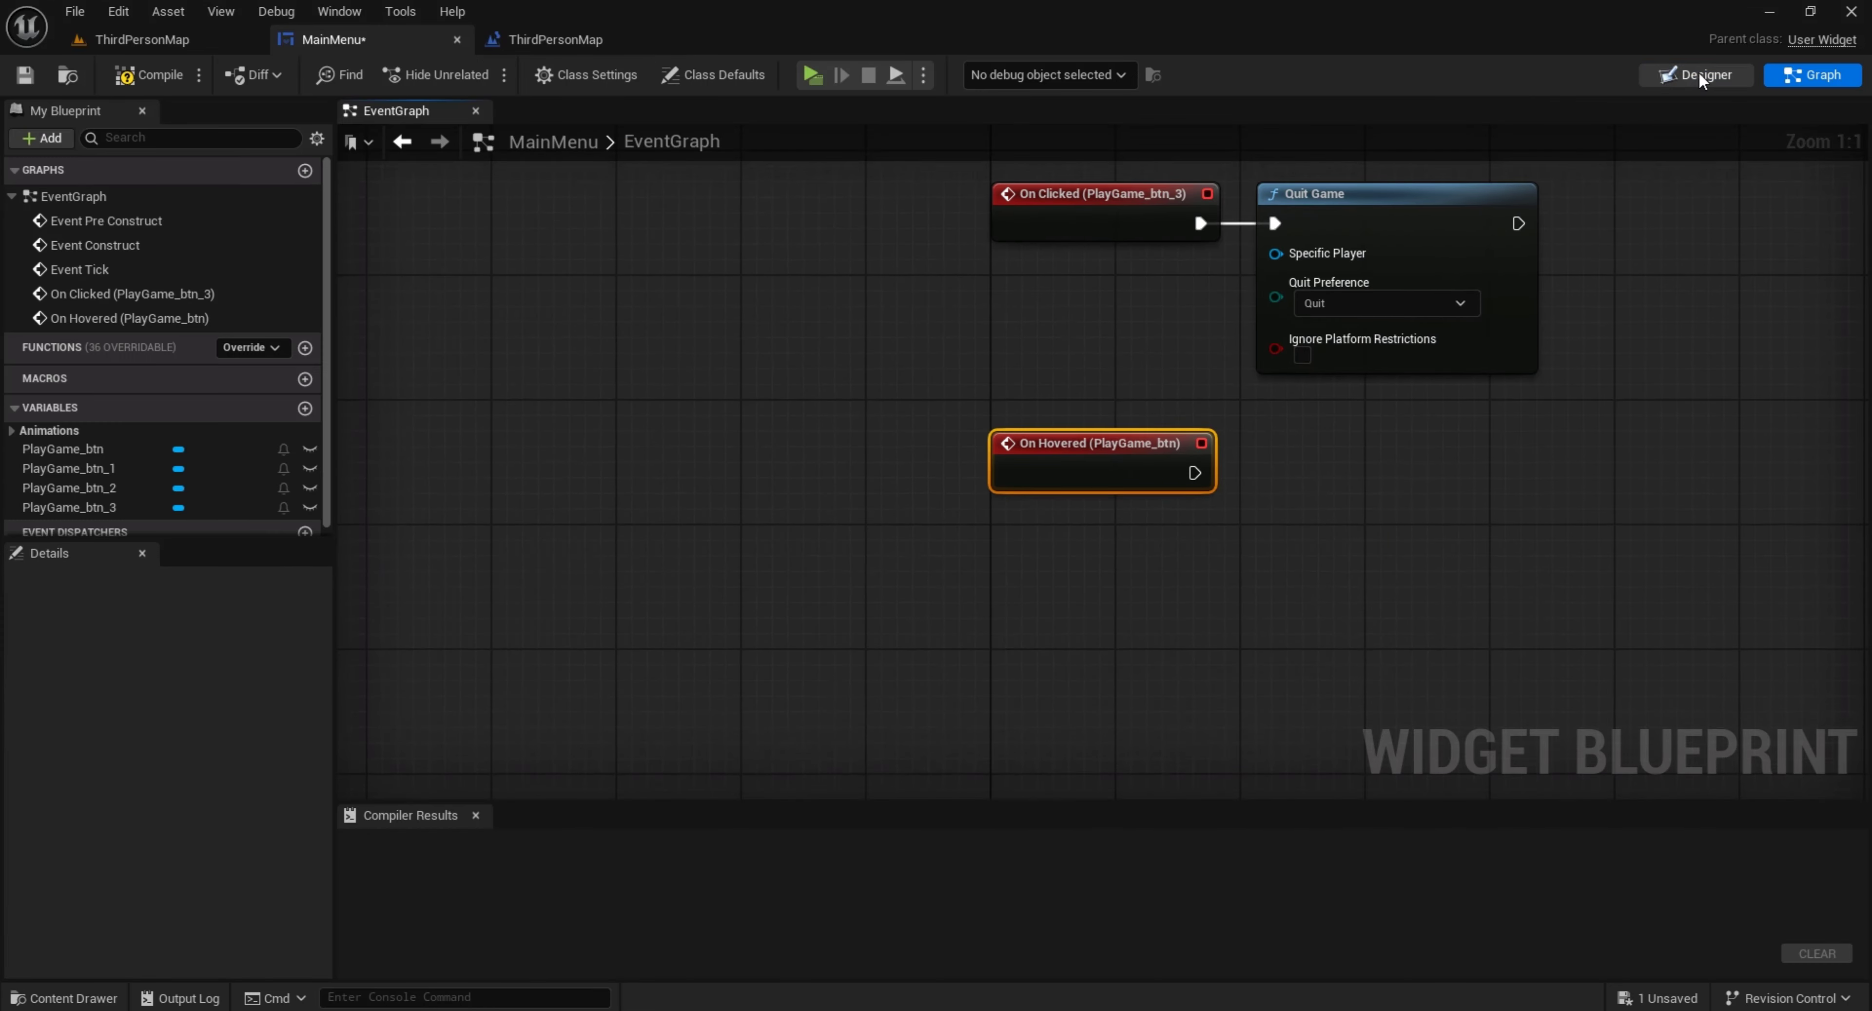
pyautogui.click(1700, 76)
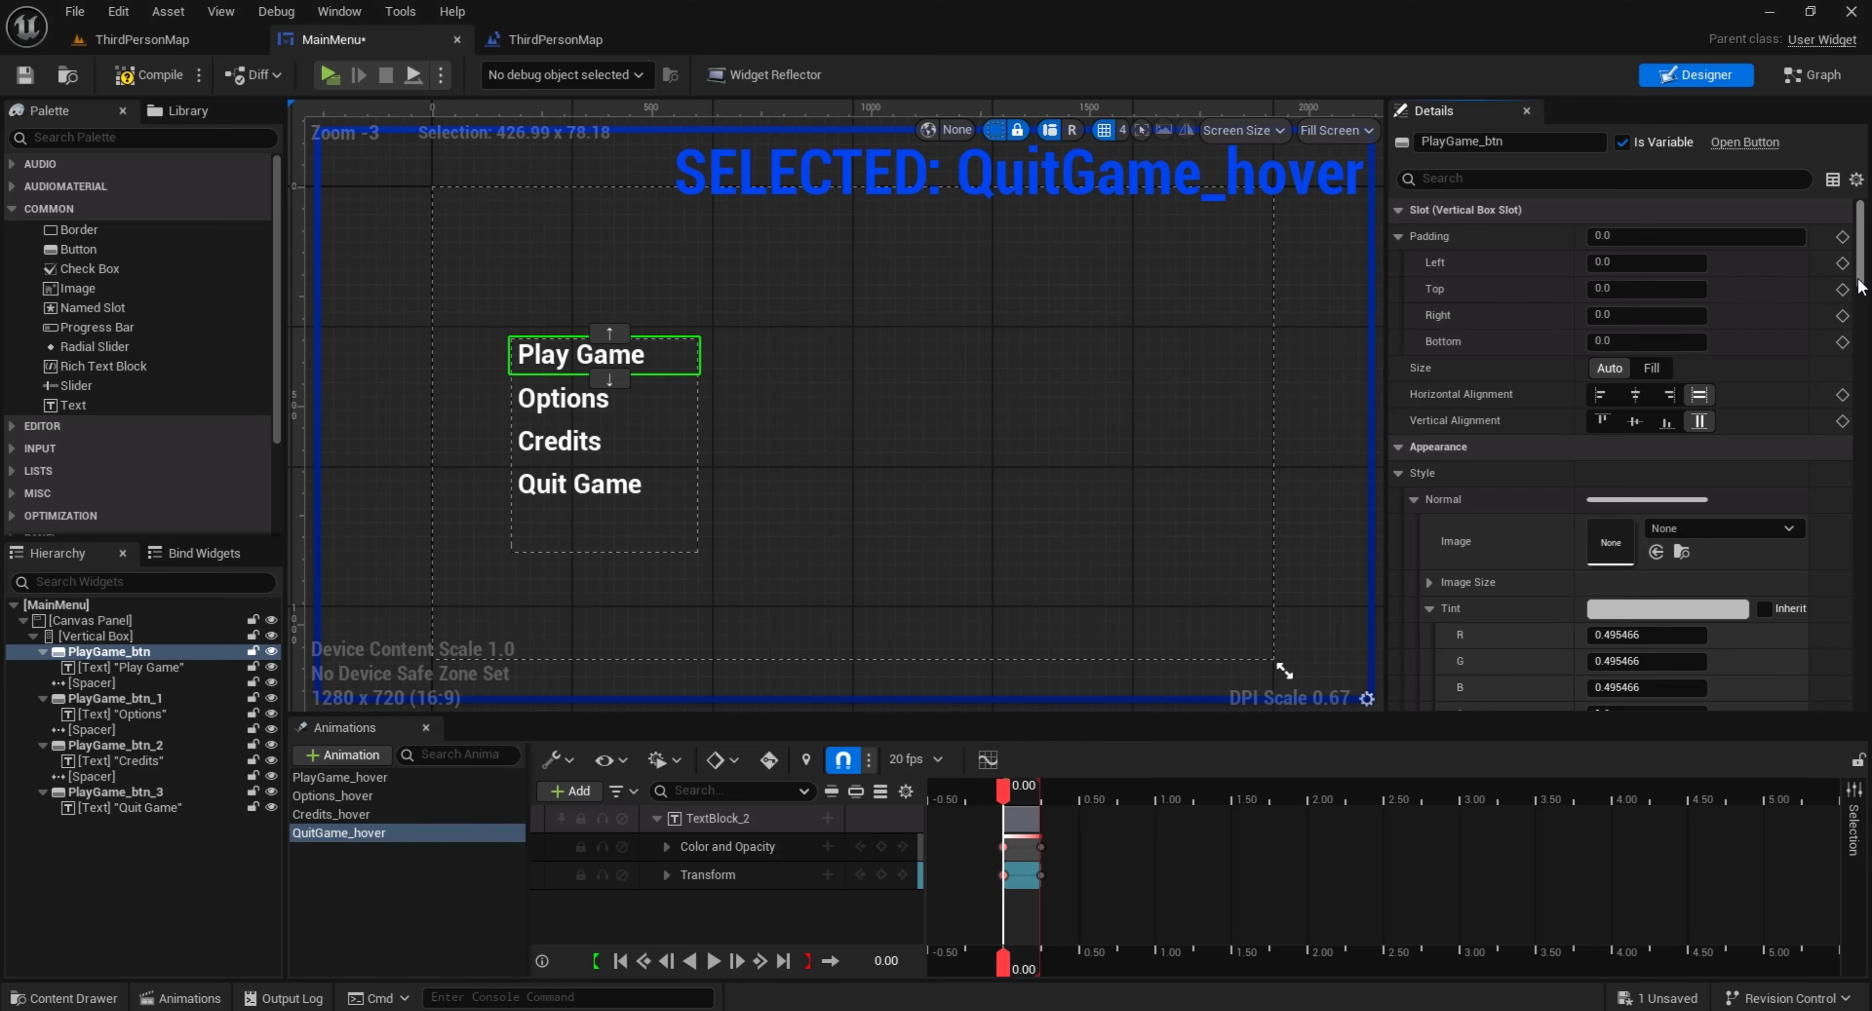
pyautogui.moveTo(1857, 286); pyautogui.dragTo(1858, 702)
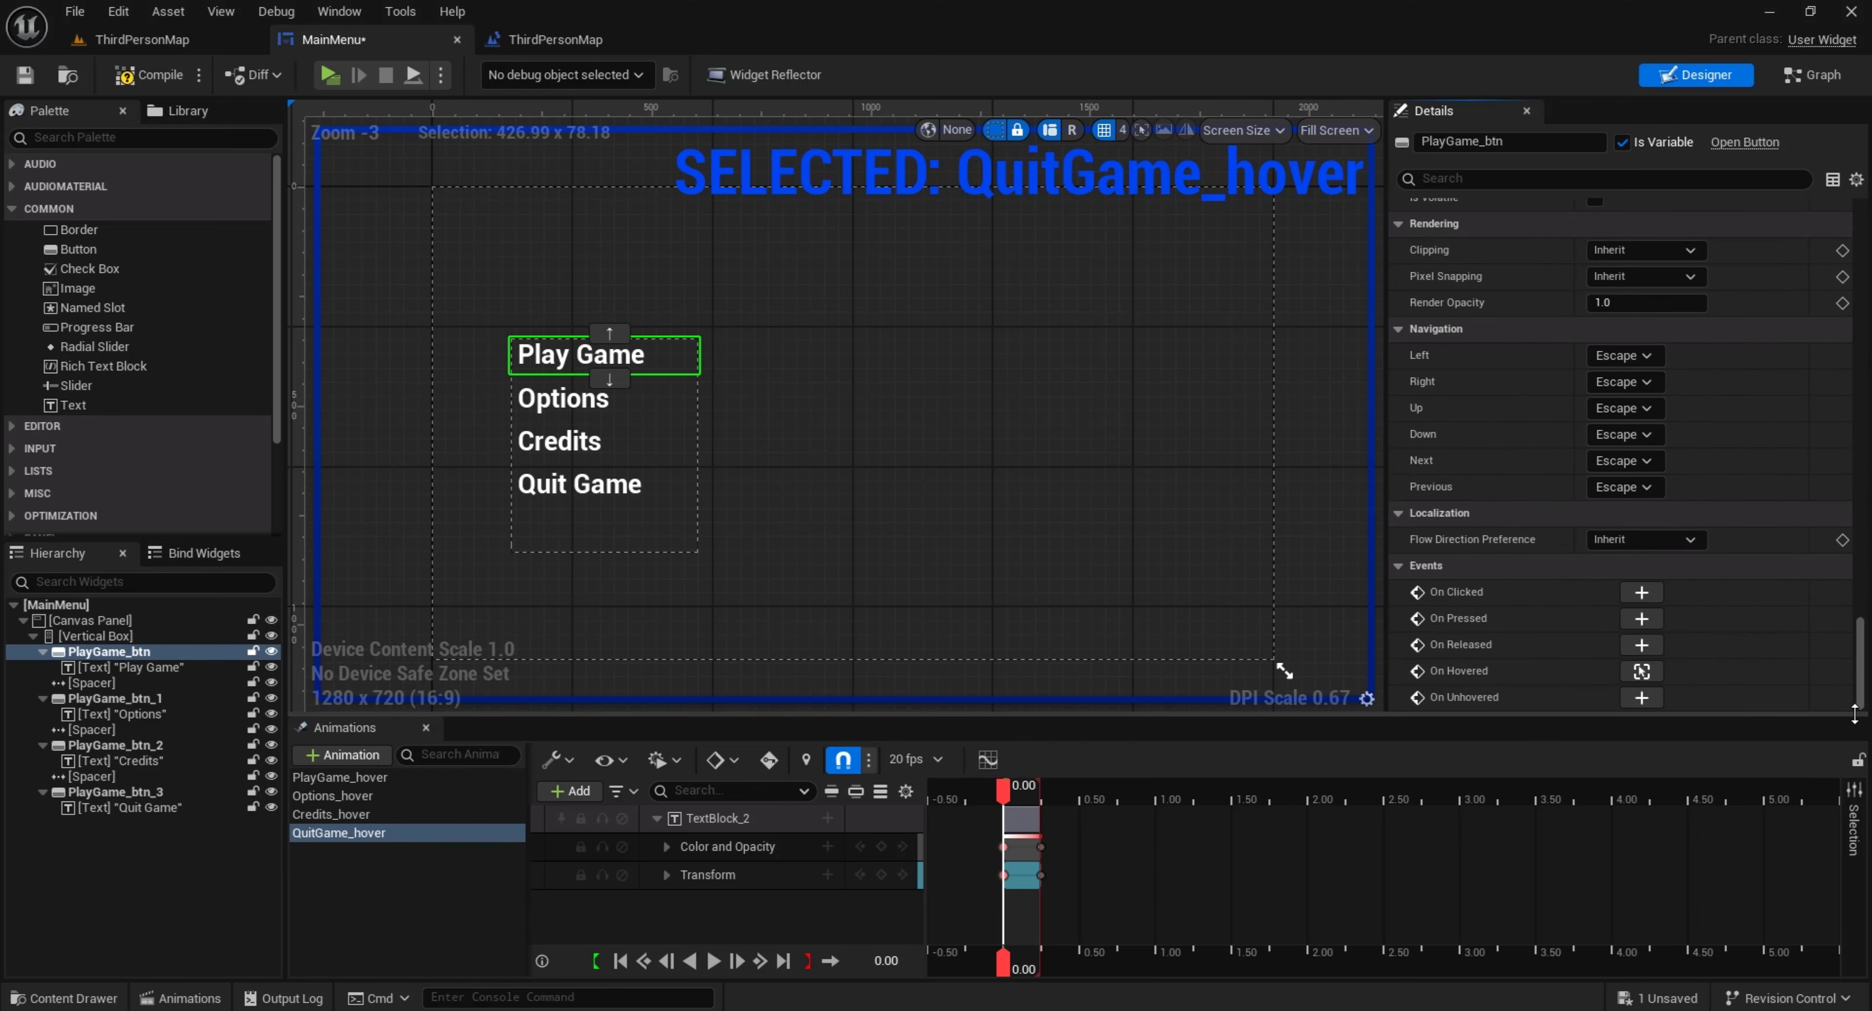
pyautogui.click(1655, 701)
# Add a Play Animation node to the On Hovered (PlayGame_btn) event and align it with the event
pyautogui.moveTo(715, 356); pyautogui.dragTo(777, 392)
pyautogui.write('play')
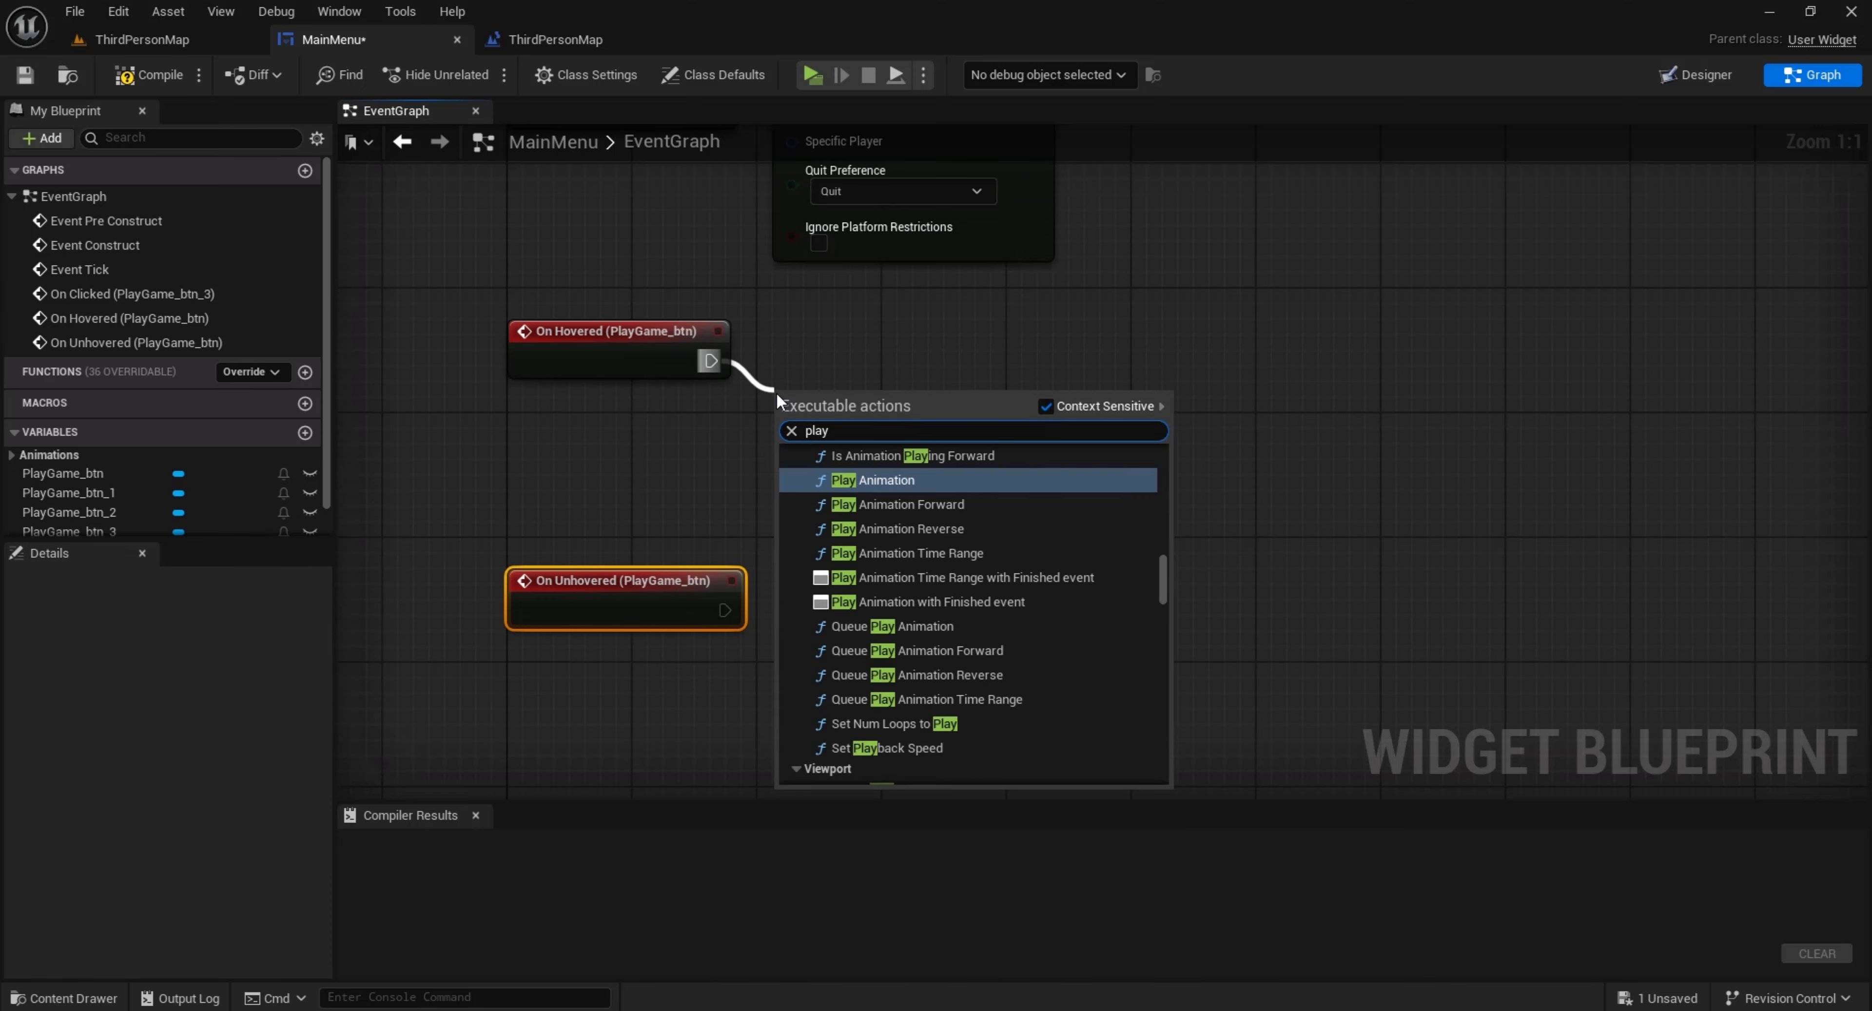
pyautogui.press('Return')
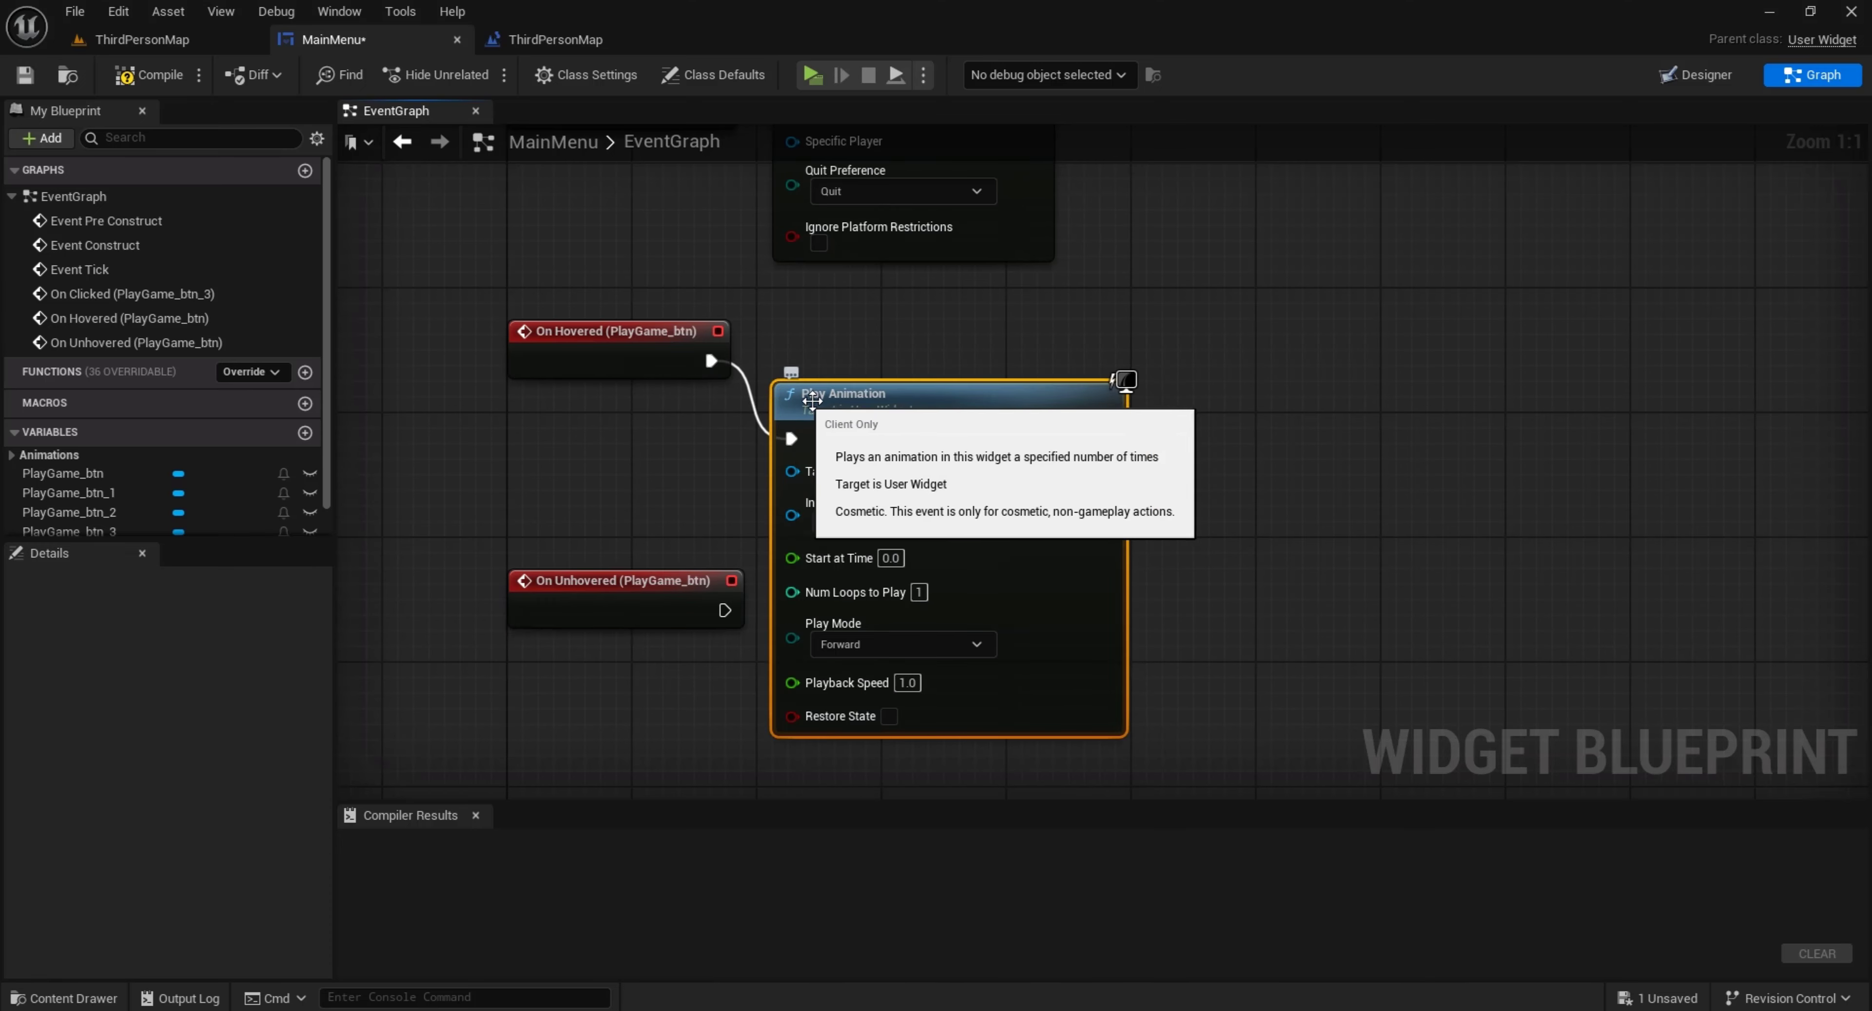
pyautogui.moveTo(844, 393); pyautogui.dragTo(857, 325)
pyautogui.moveTo(742, 487); pyautogui.dragTo(760, 375, button='right')
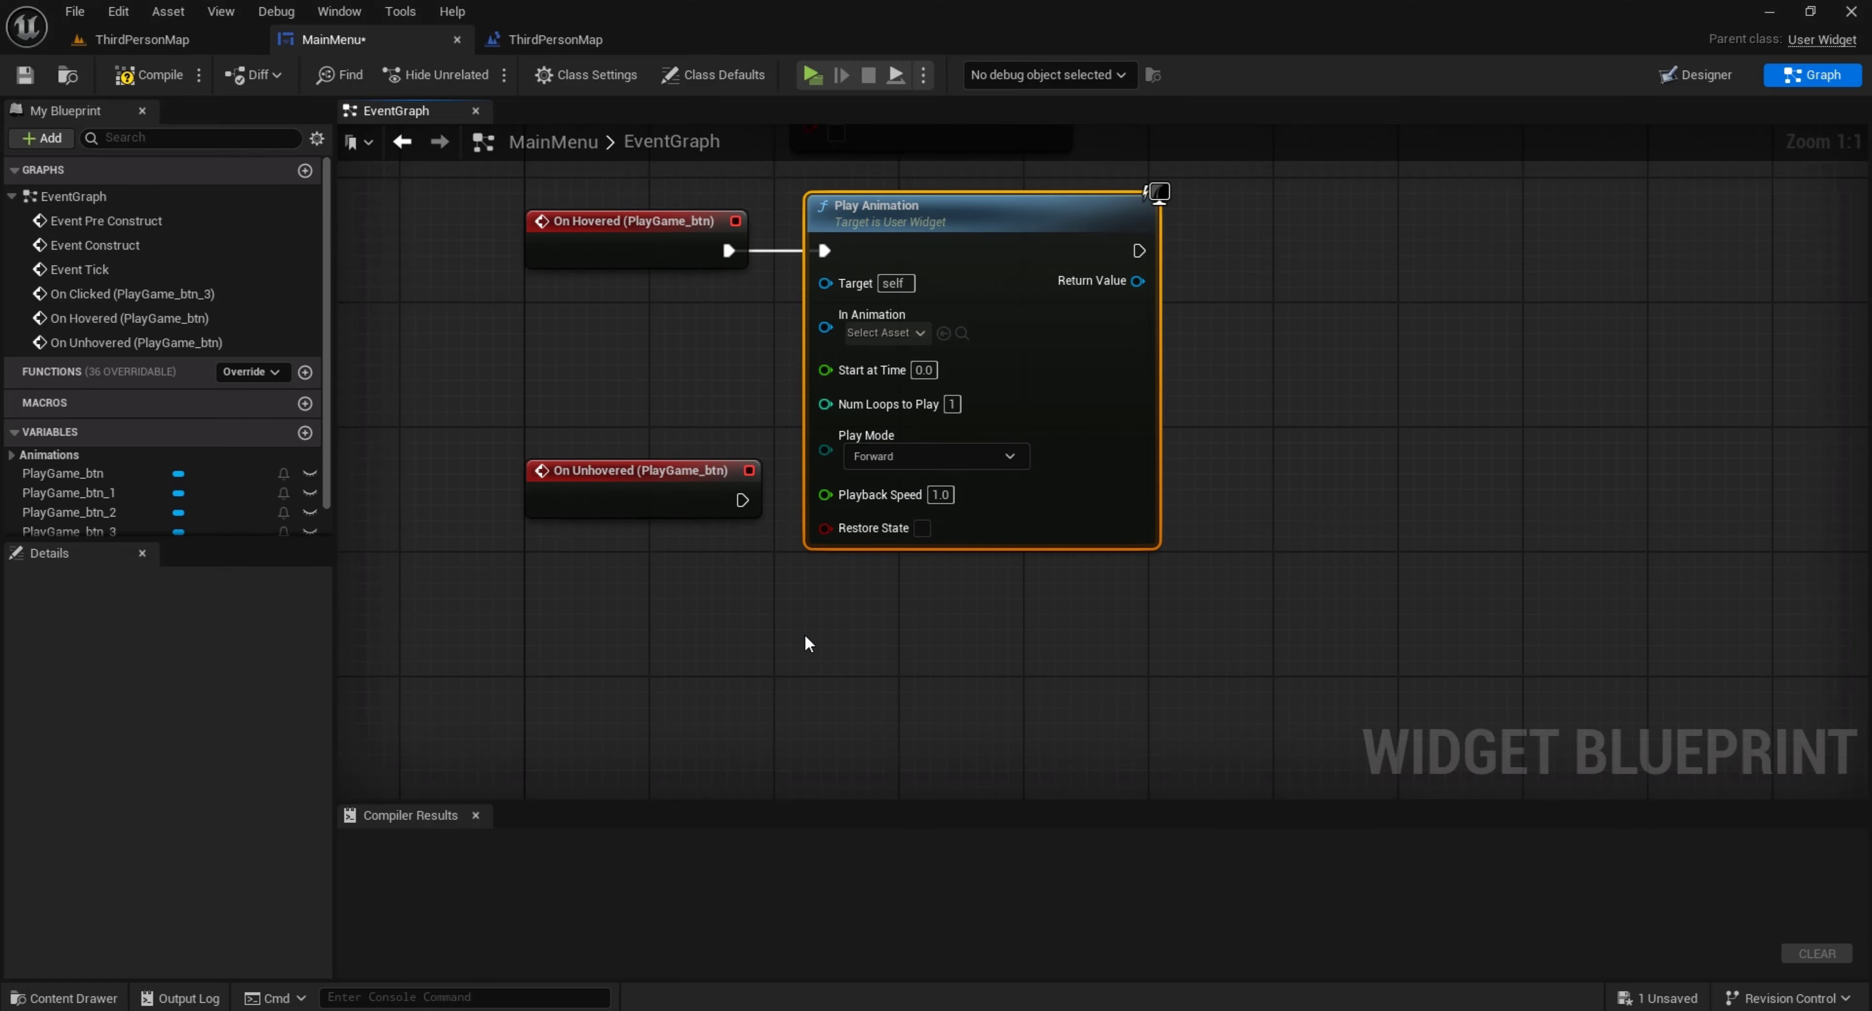
# Duplicate the Play Animation node below the first, connect it to On Unhovered (PlayGame_btn), and line up the event beside it
pyautogui.hotkey('ctrl', 'd')
pyautogui.moveTo(869, 656); pyautogui.dragTo(901, 592)
pyautogui.moveTo(683, 616); pyautogui.dragTo(698, 541, button='right')
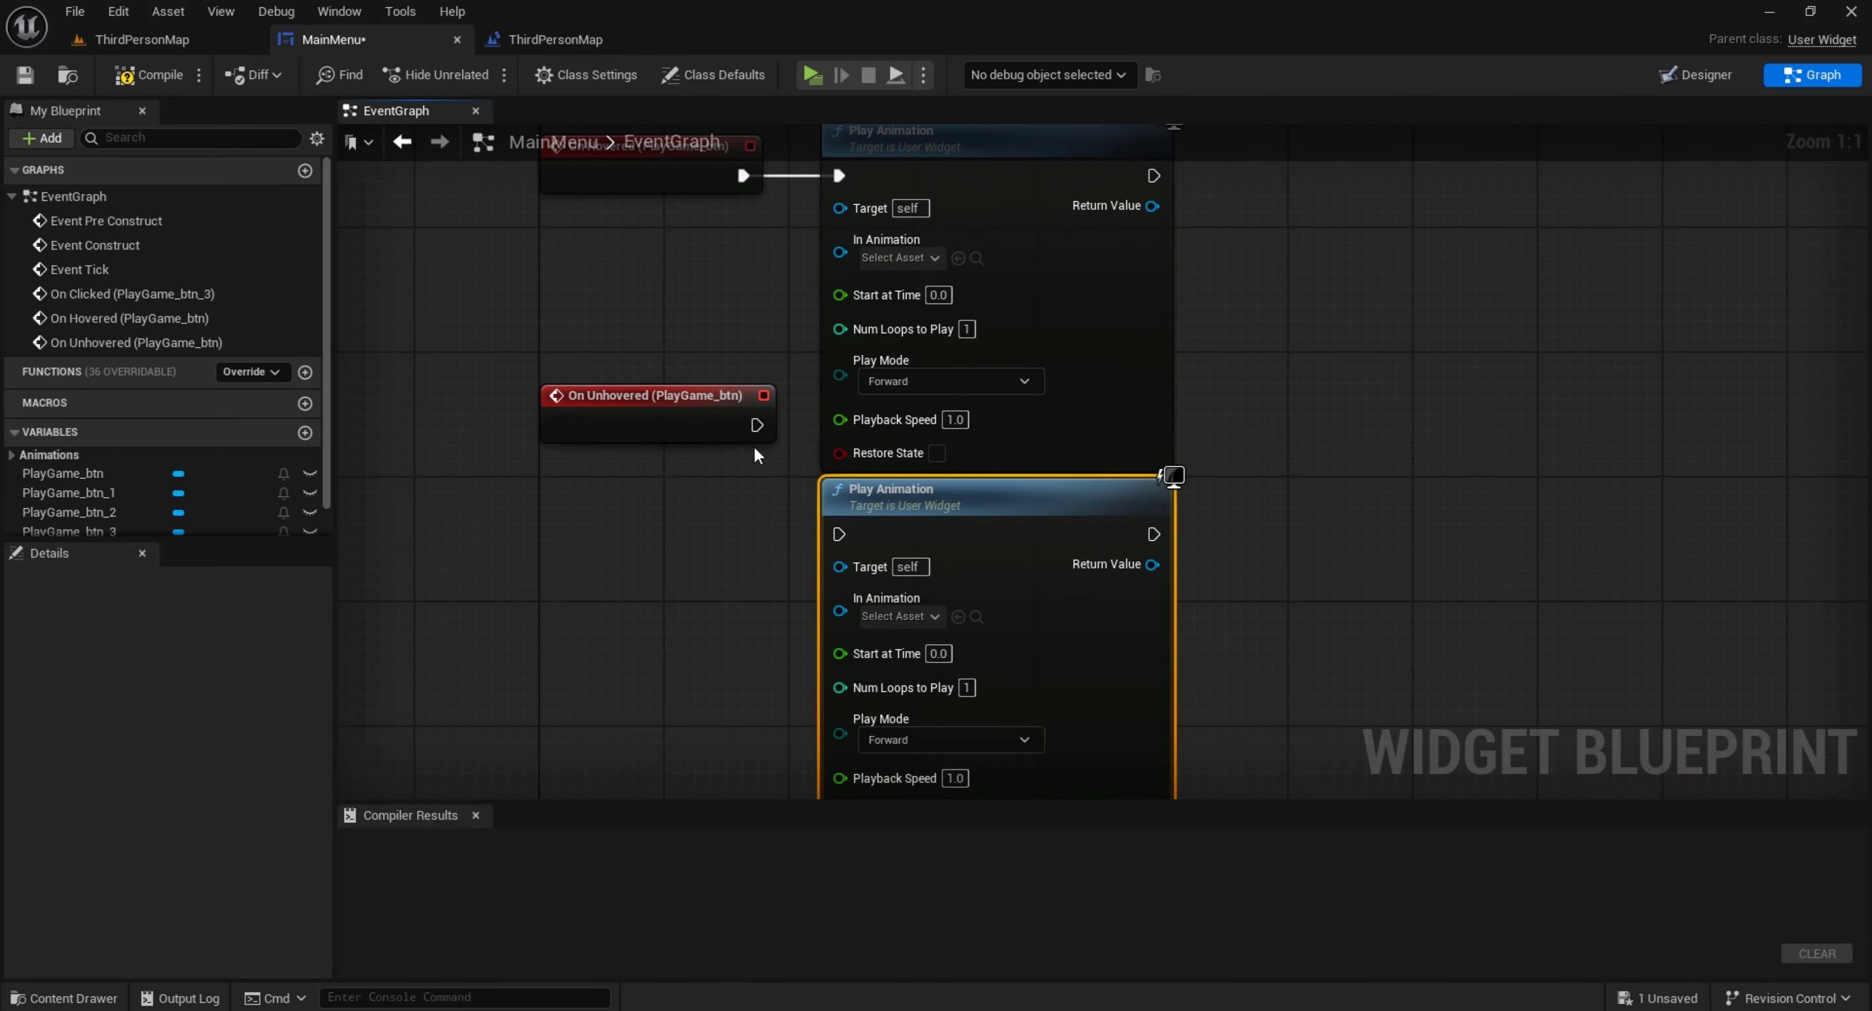
pyautogui.moveTo(757, 425); pyautogui.dragTo(838, 535)
pyautogui.moveTo(674, 436); pyautogui.dragTo(674, 546)
pyautogui.moveTo(685, 431); pyautogui.dragTo(694, 520, button='right')
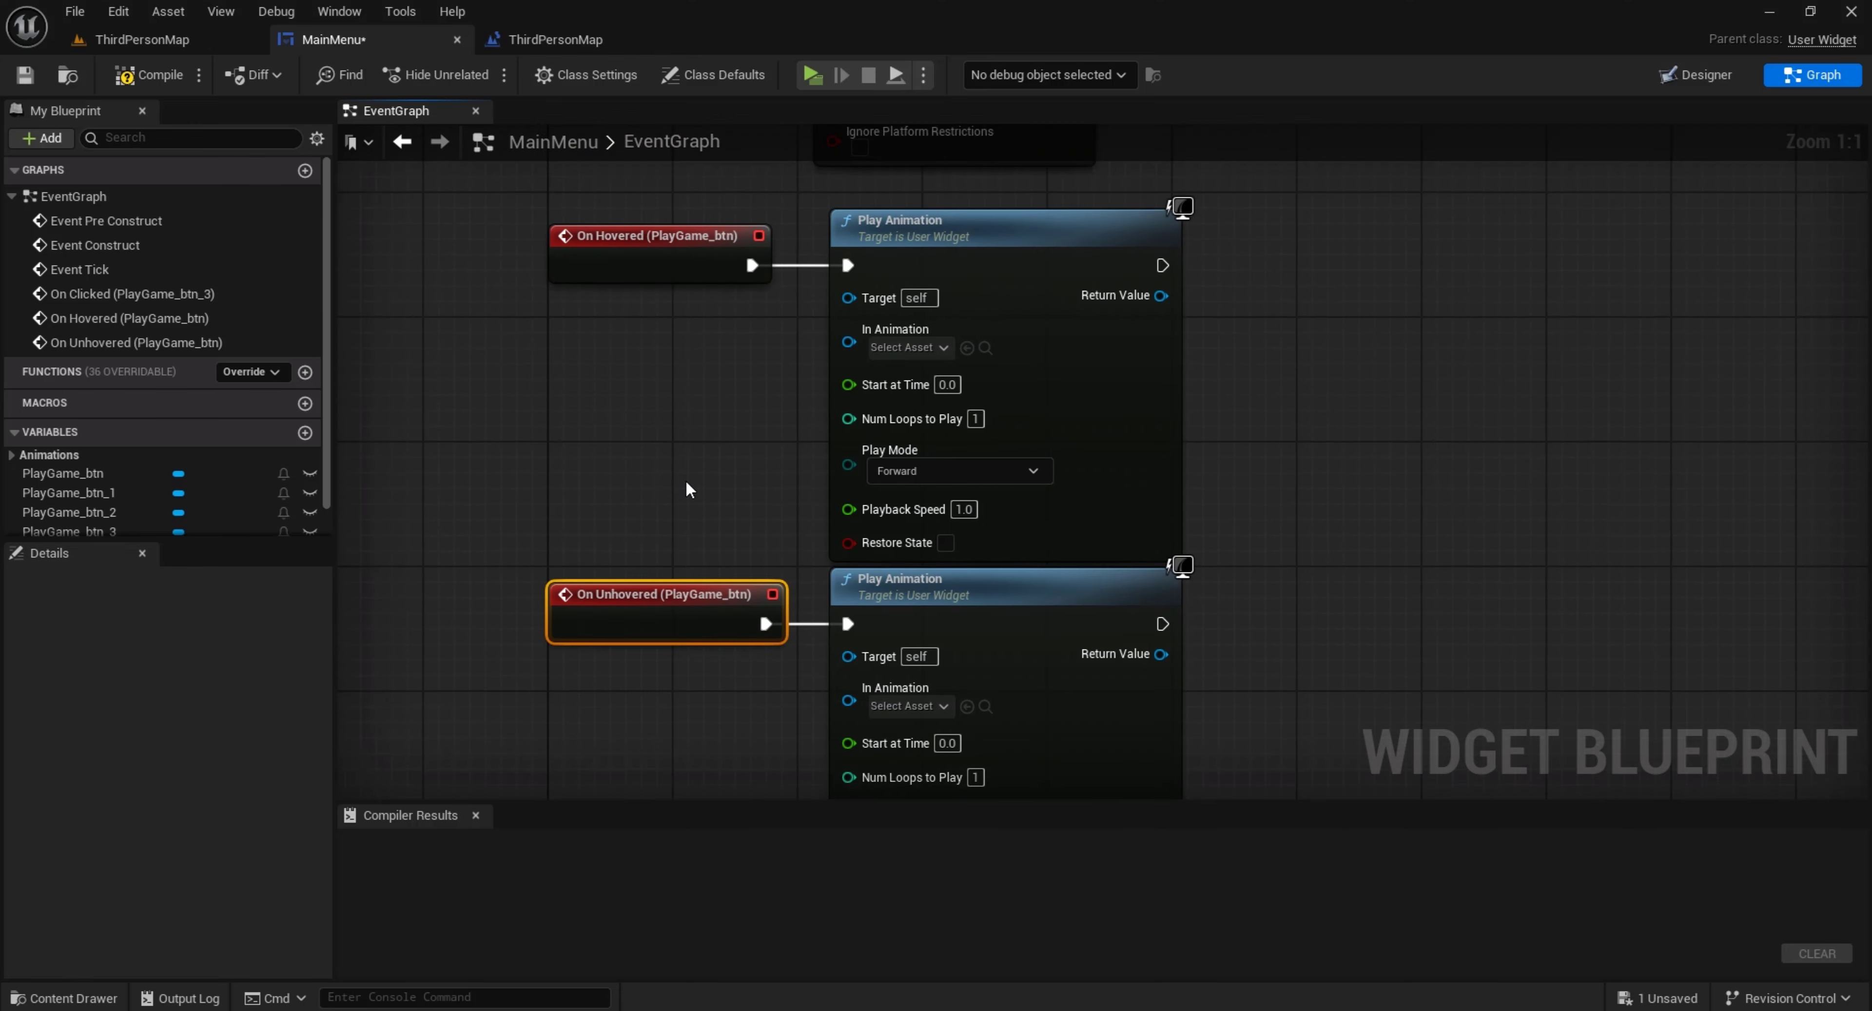
# Place a PlayGame_hover reference and connect it to In Animation on both Play Animation nodes, then tidy the unhovered group's position
pyautogui.click(690, 490)
pyautogui.scroll(-1, 144, 437)
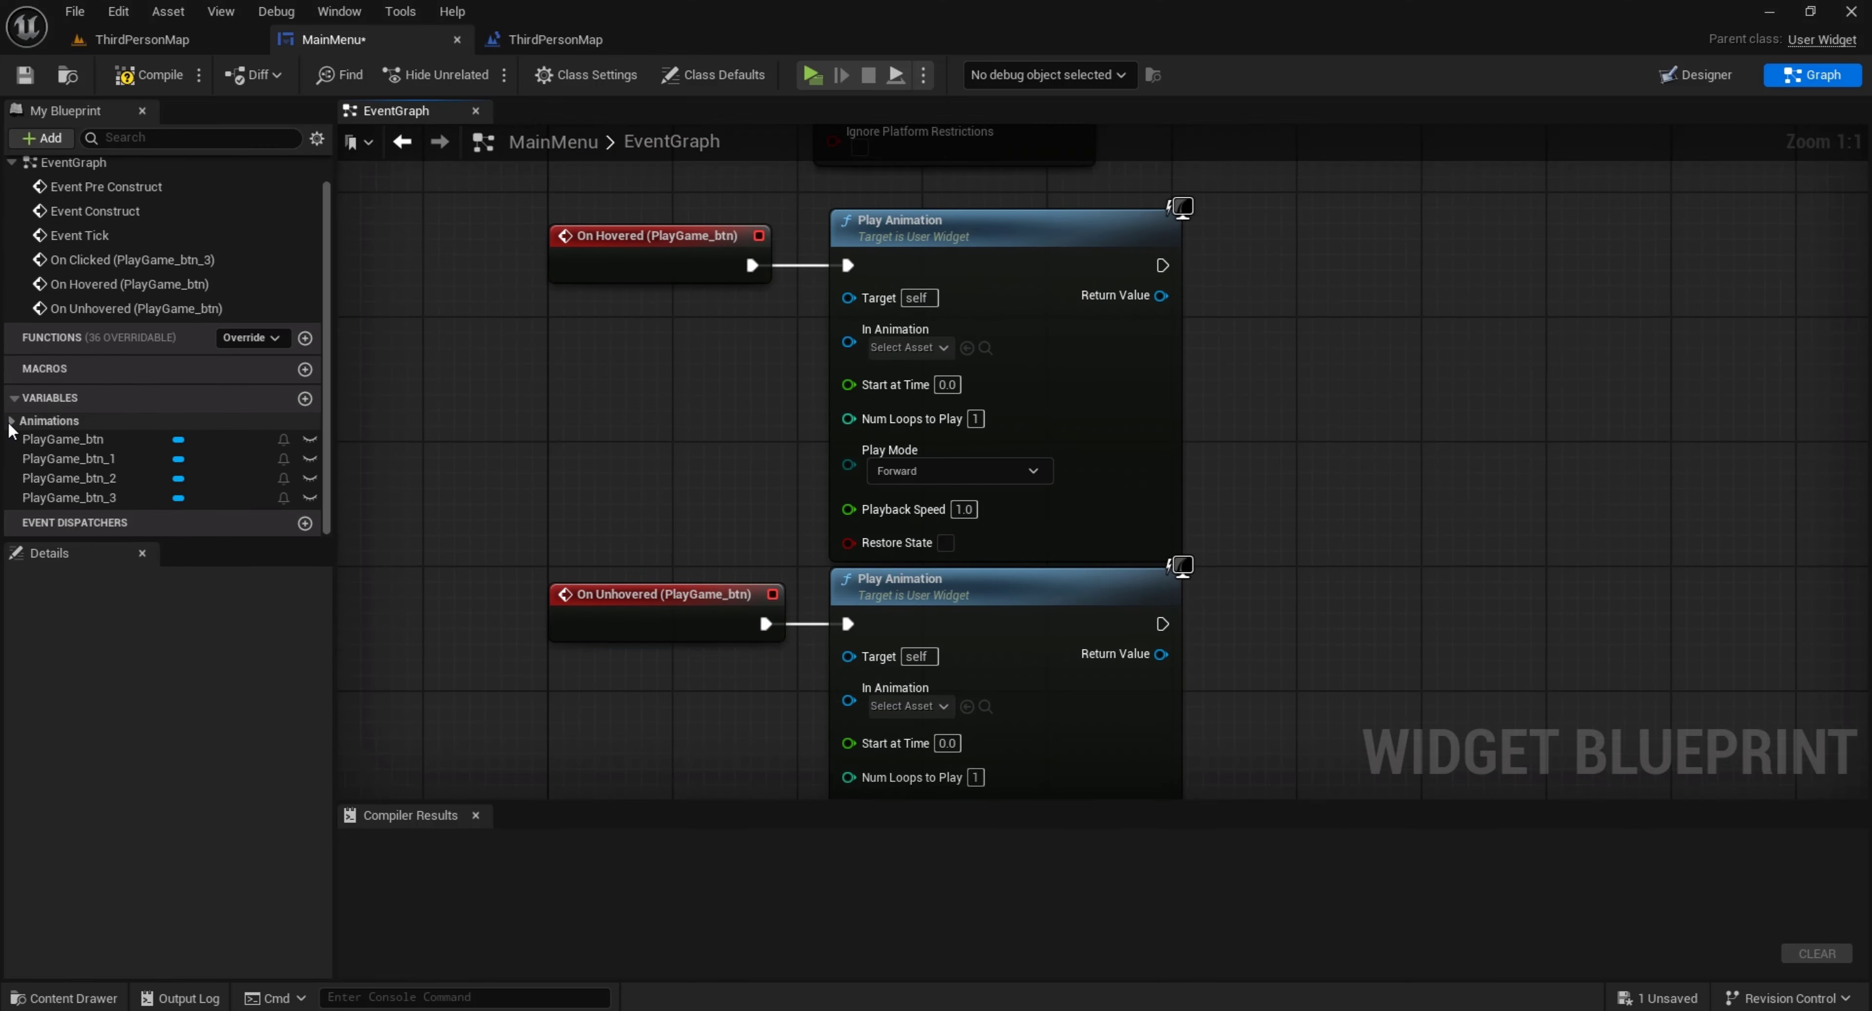
pyautogui.click(10, 422)
pyautogui.scroll(-1, 88, 451)
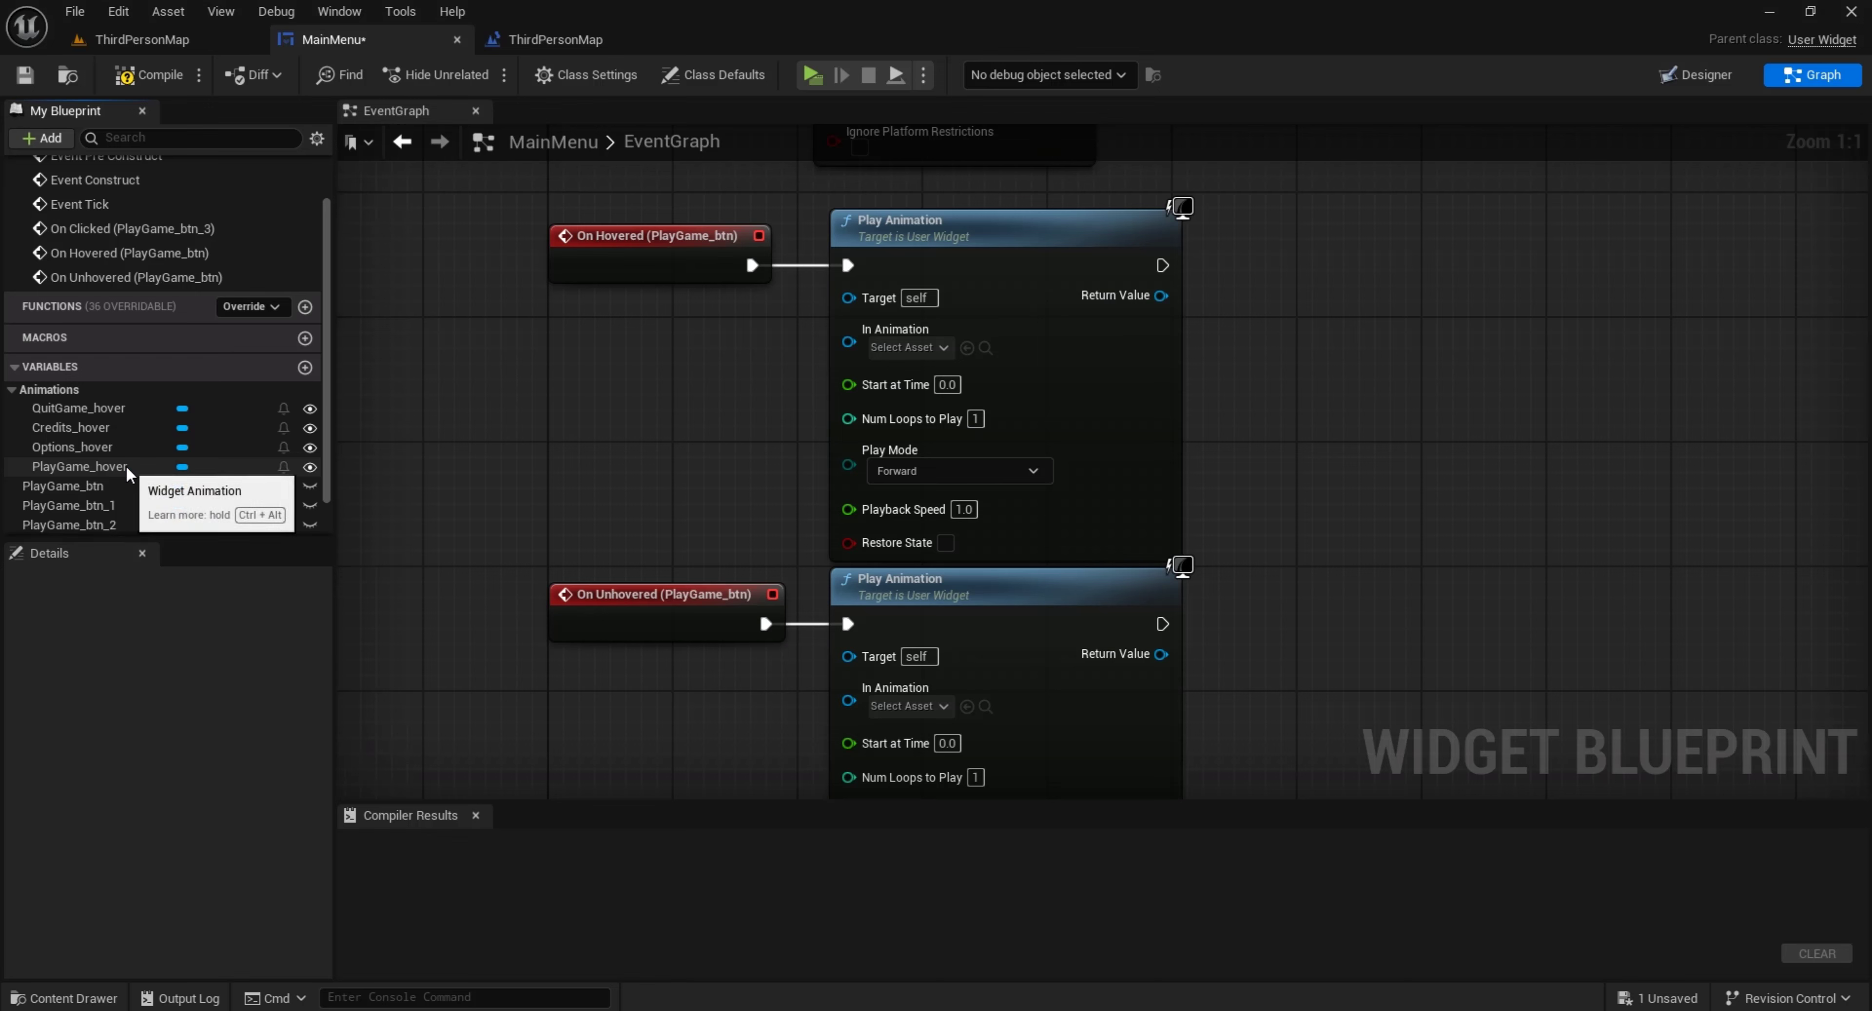
pyautogui.moveTo(126, 465); pyautogui.dragTo(643, 383)
pyautogui.click(698, 411)
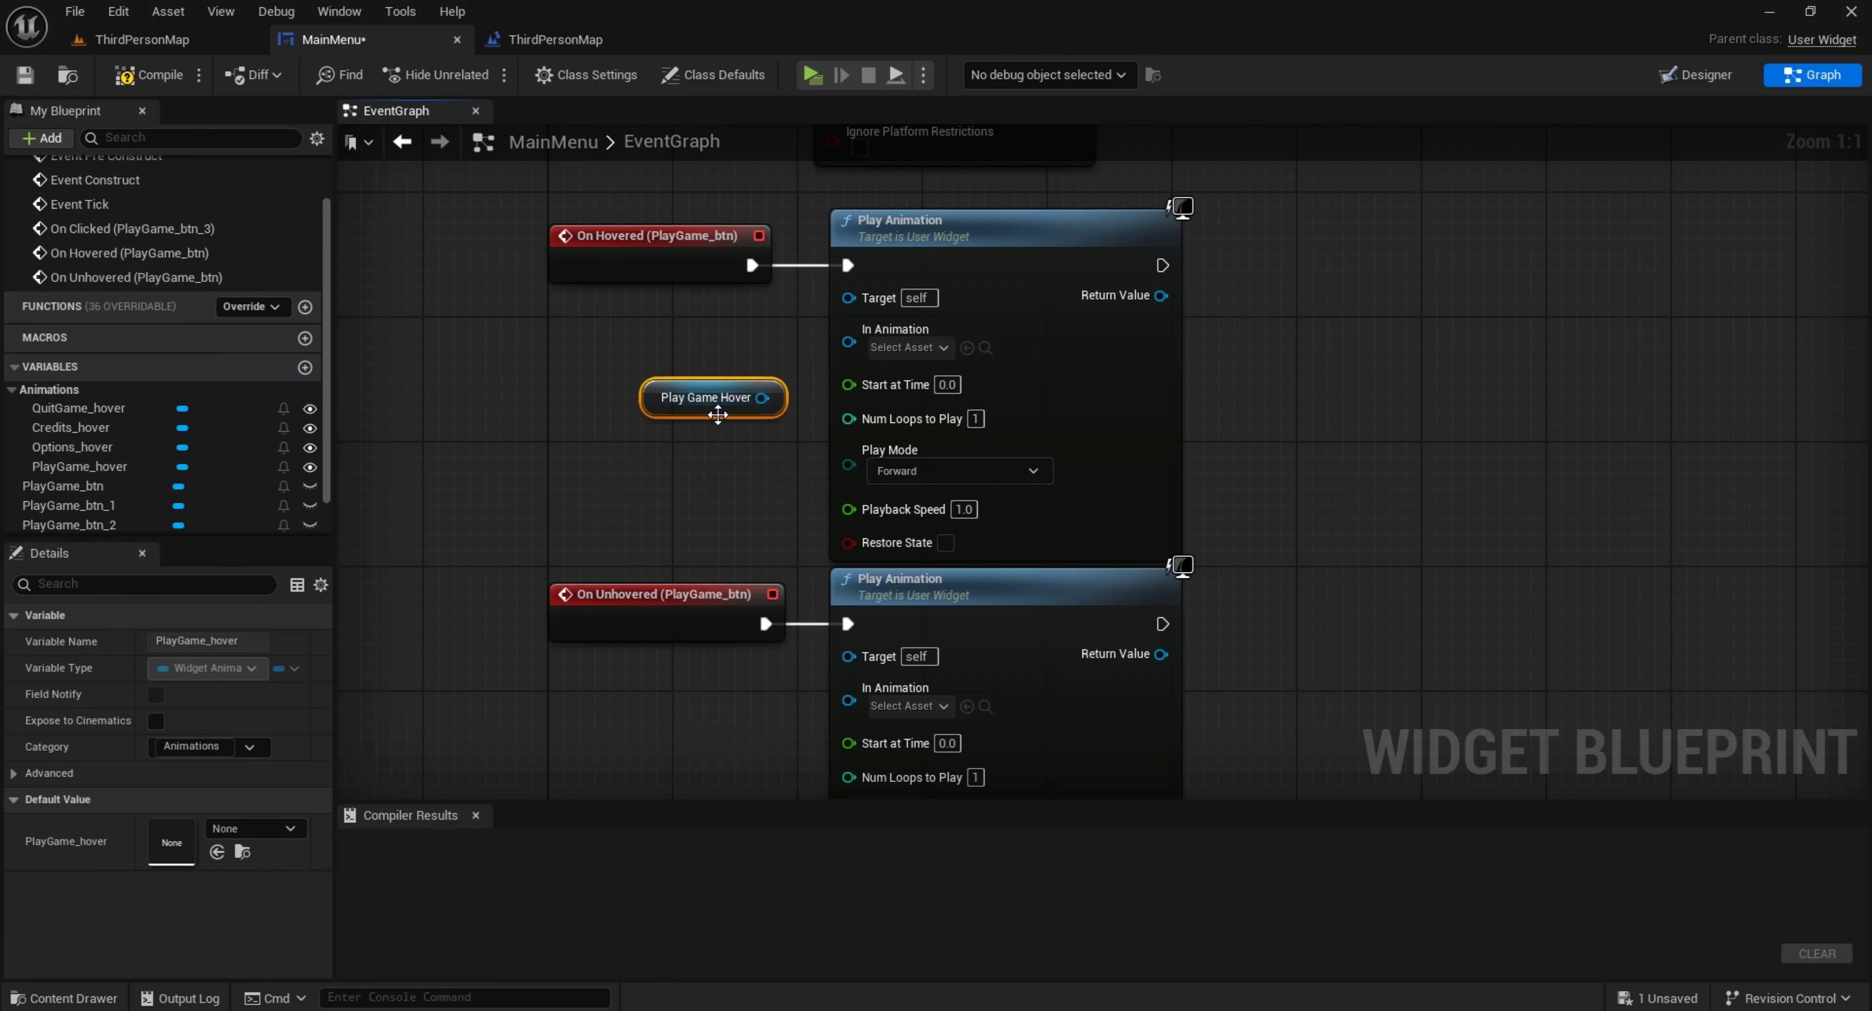
pyautogui.moveTo(762, 397); pyautogui.dragTo(892, 703)
pyautogui.moveTo(477, 602); pyautogui.dragTo(927, 650)
pyautogui.moveTo(948, 609); pyautogui.dragTo(948, 593)
pyautogui.click(721, 507)
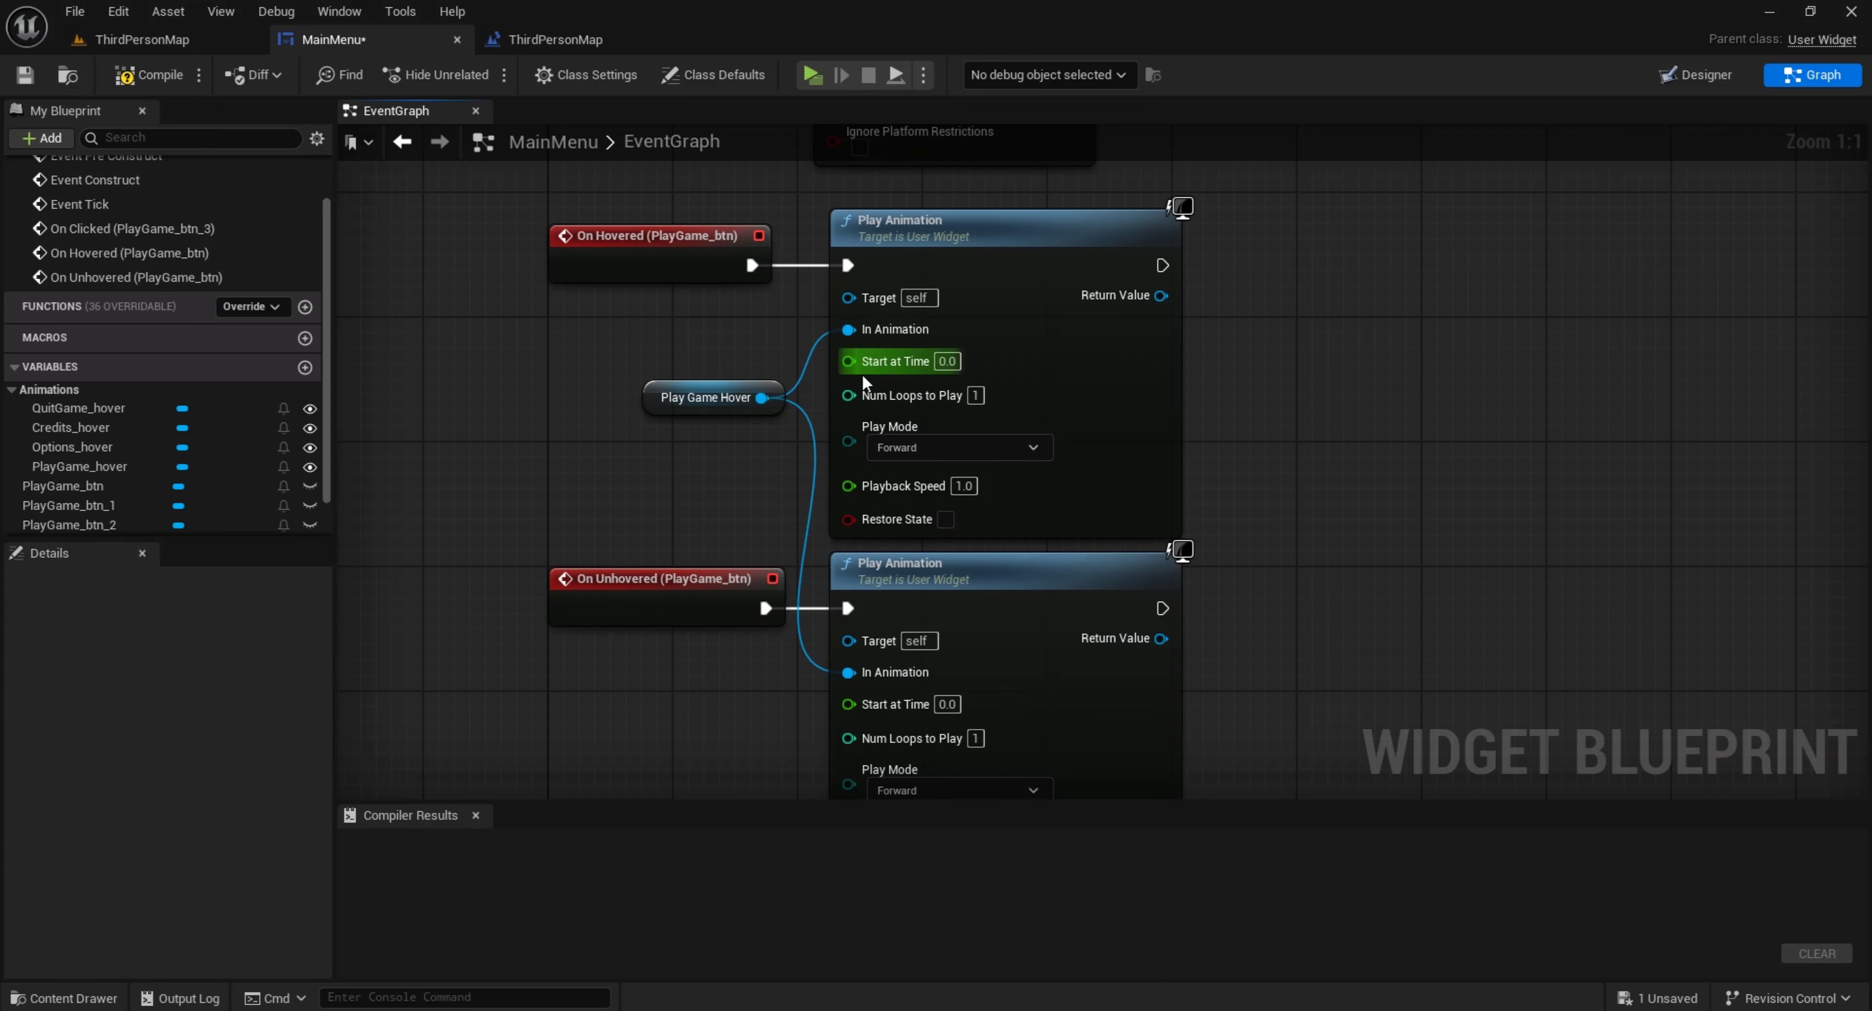
# Set the Play Mode of the On Unhovered event's Play Animation node to Reverse
pyautogui.scroll(-1, 943, 624)
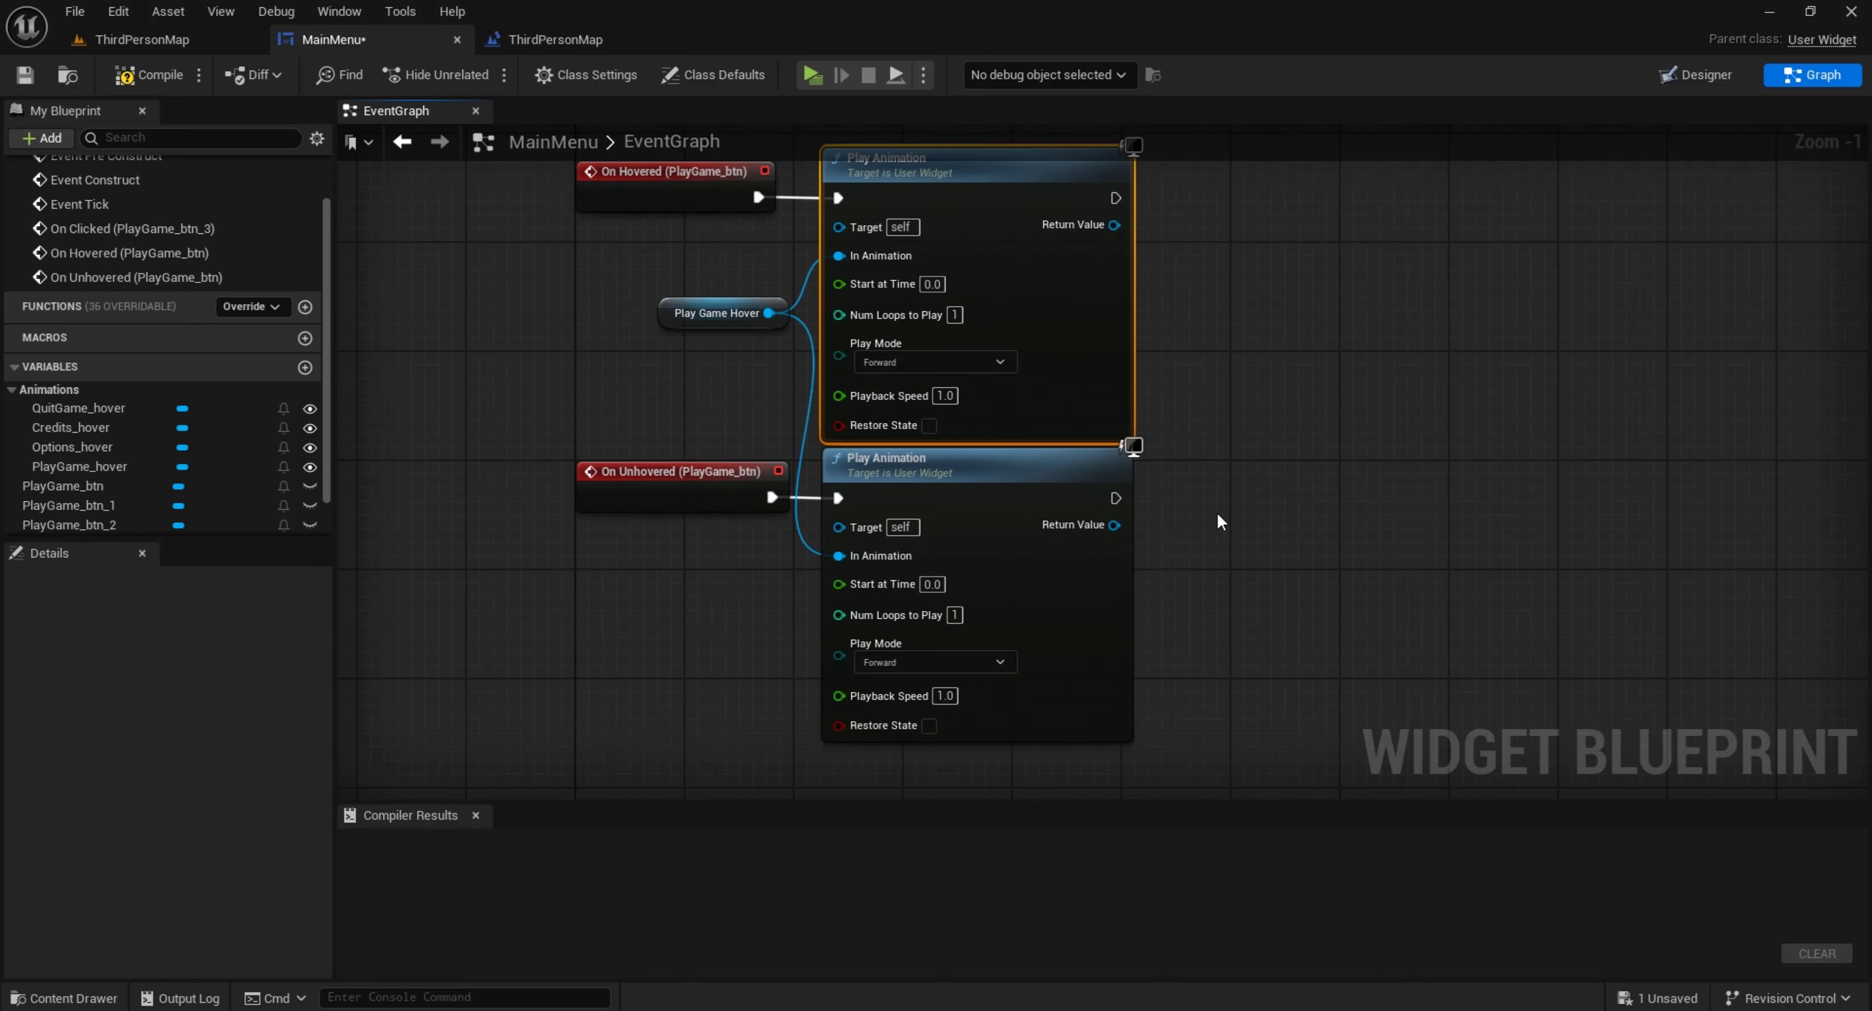
pyautogui.rightClick(1218, 513)
pyautogui.click(947, 662)
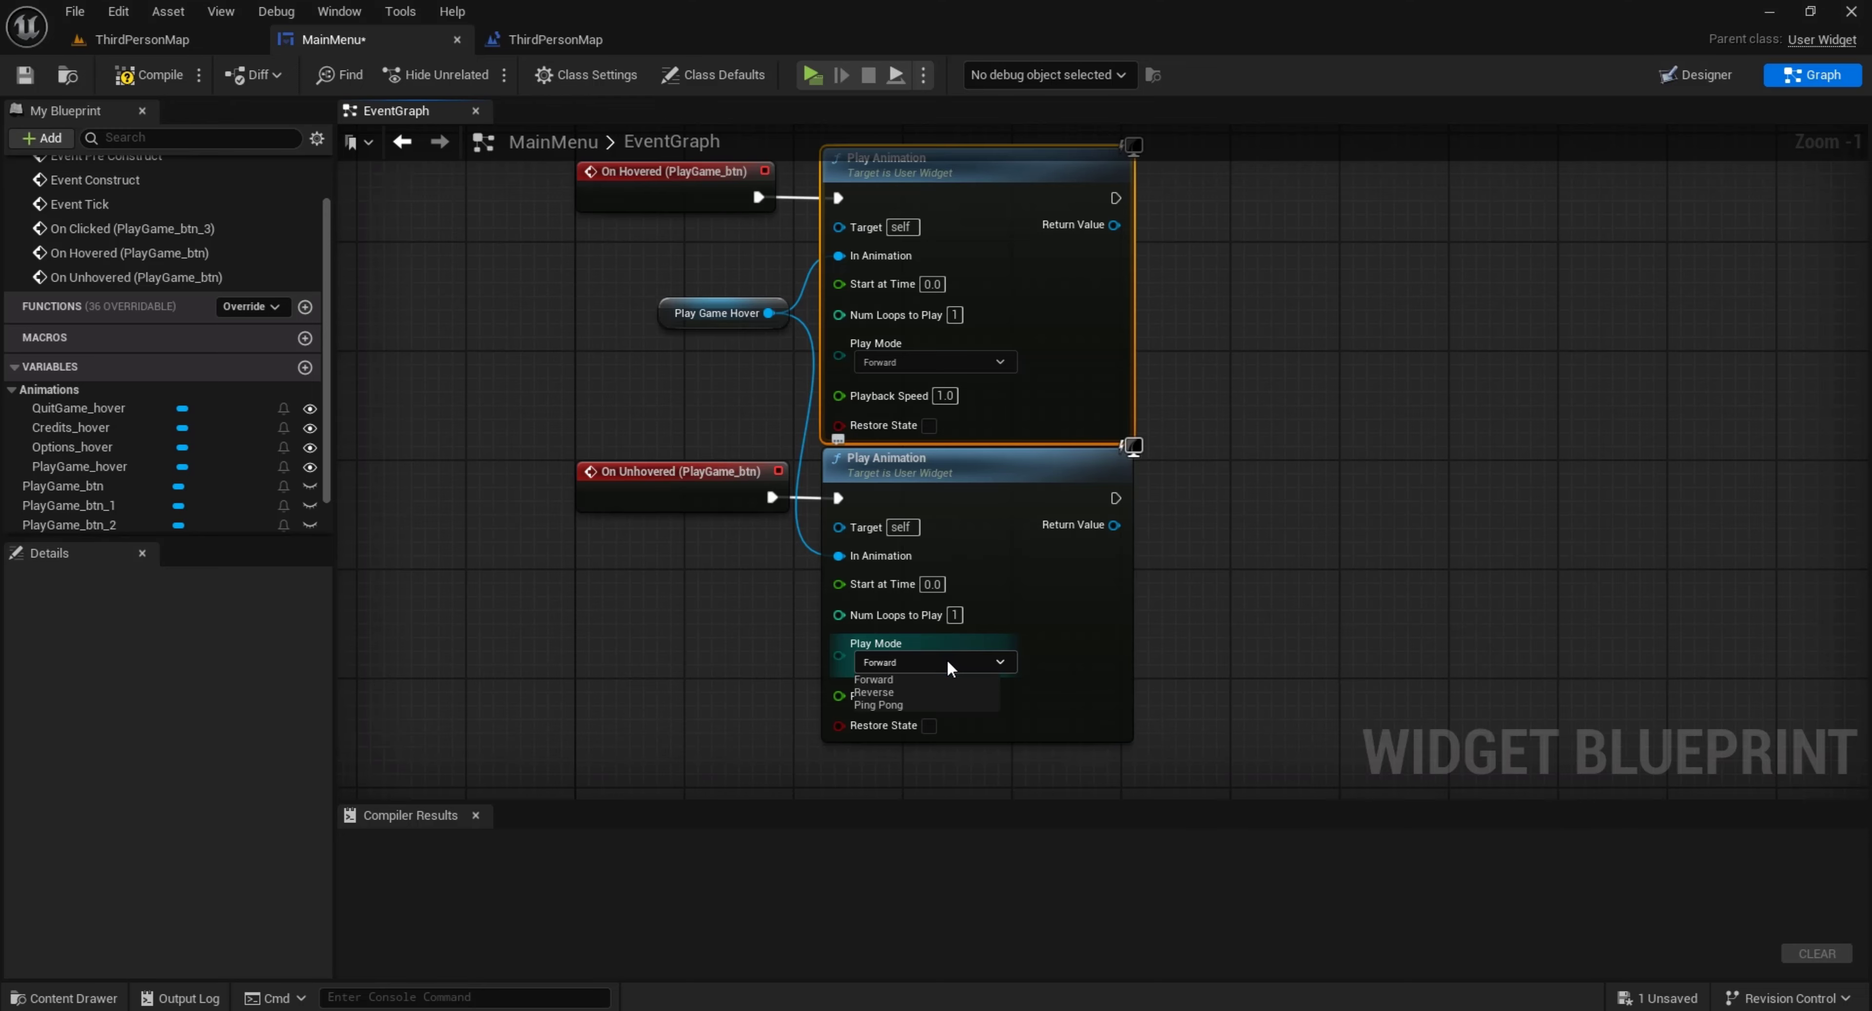
pyautogui.click(885, 691)
pyautogui.click(1155, 657)
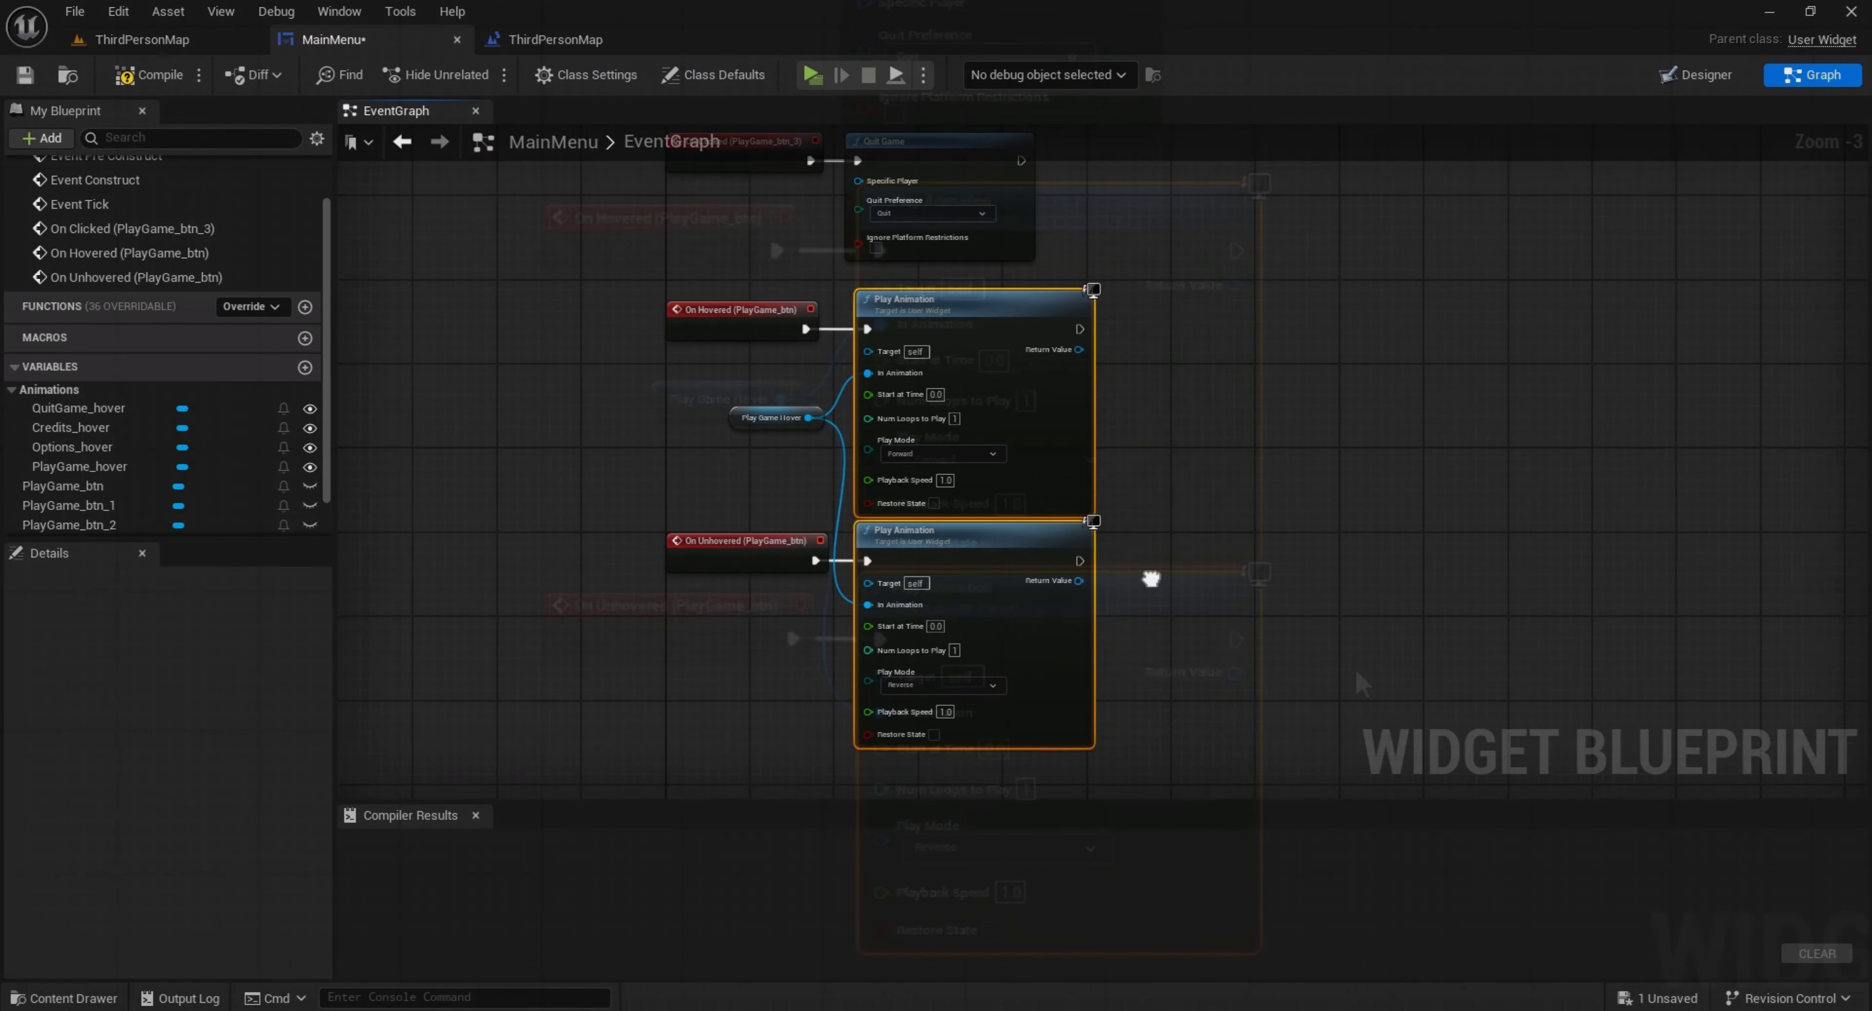
# Copy both Play Animation nodes and paste them below the Play Game group
pyautogui.moveTo(1151, 579); pyautogui.dragTo(968, 381, button='right')
pyautogui.moveTo(766, 625); pyautogui.dragTo(813, 542, button='right')
pyautogui.hotkey('ctrl', 'v')
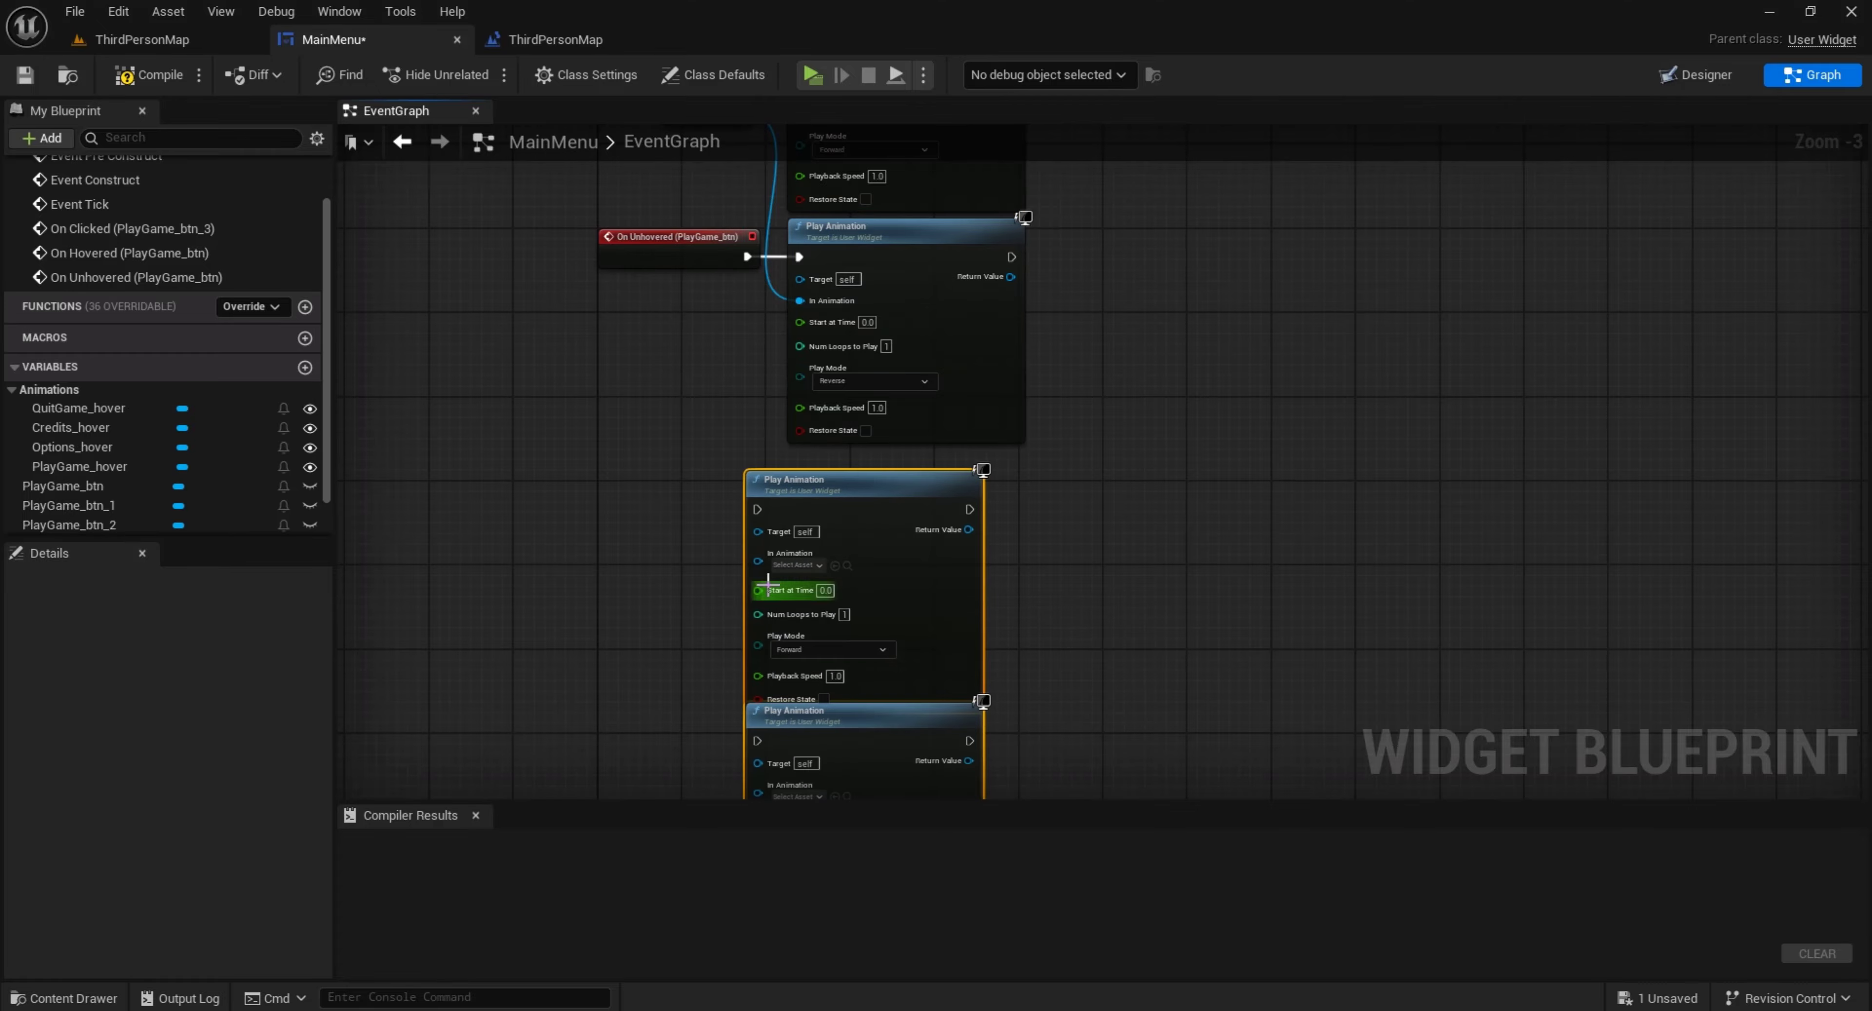
pyautogui.moveTo(831, 493); pyautogui.dragTo(874, 473)
# Create On Hovered and On Unhovered events for the Options button, PlayGame_btn_1
pyautogui.click(1696, 74)
pyautogui.click(115, 698)
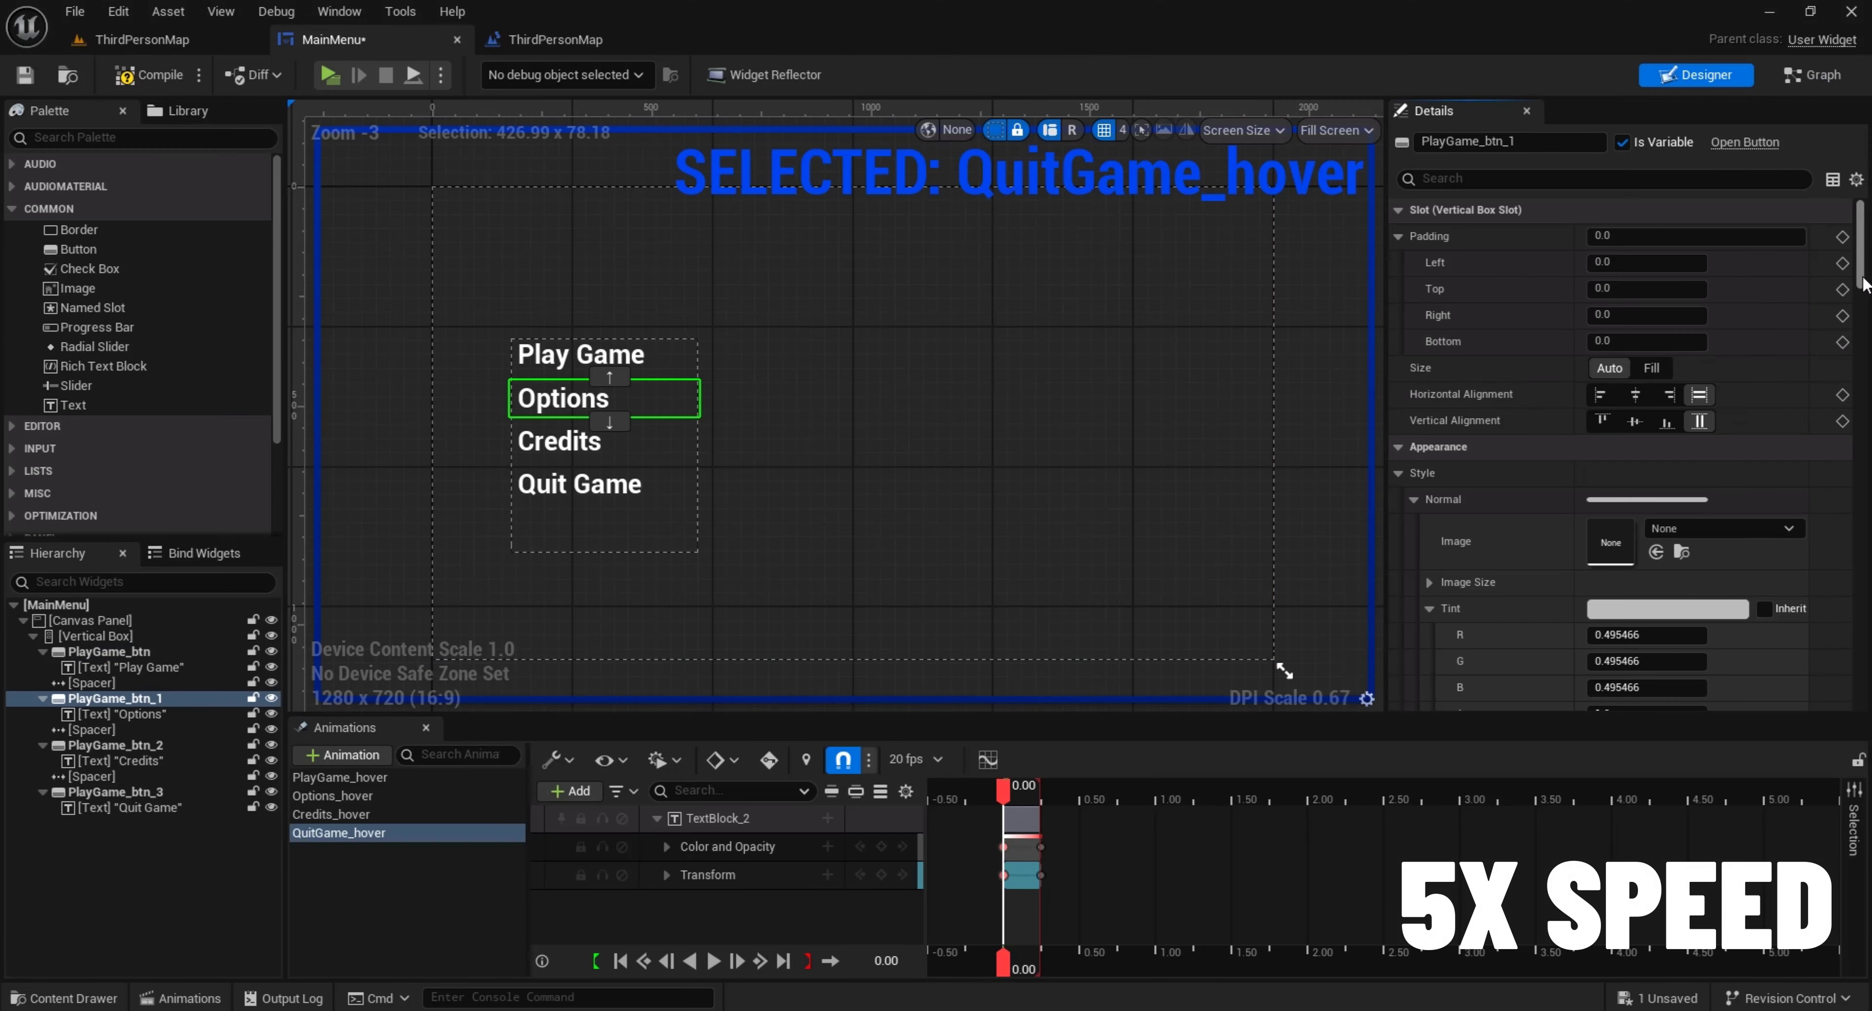
pyautogui.click(1695, 670)
pyautogui.moveTo(1862, 280); pyautogui.dragTo(1862, 661)
pyautogui.click(1696, 75)
pyautogui.click(1694, 696)
# Position the PlayGame_btn_1 events beside the pasted Play Animation nodes, connecting On Hovered to the Forward node and On Unhovered to the Reverse node
pyautogui.moveTo(1265, 531); pyautogui.dragTo(938, 181)
pyautogui.moveTo(1141, 291); pyautogui.dragTo(807, 770, button='right')
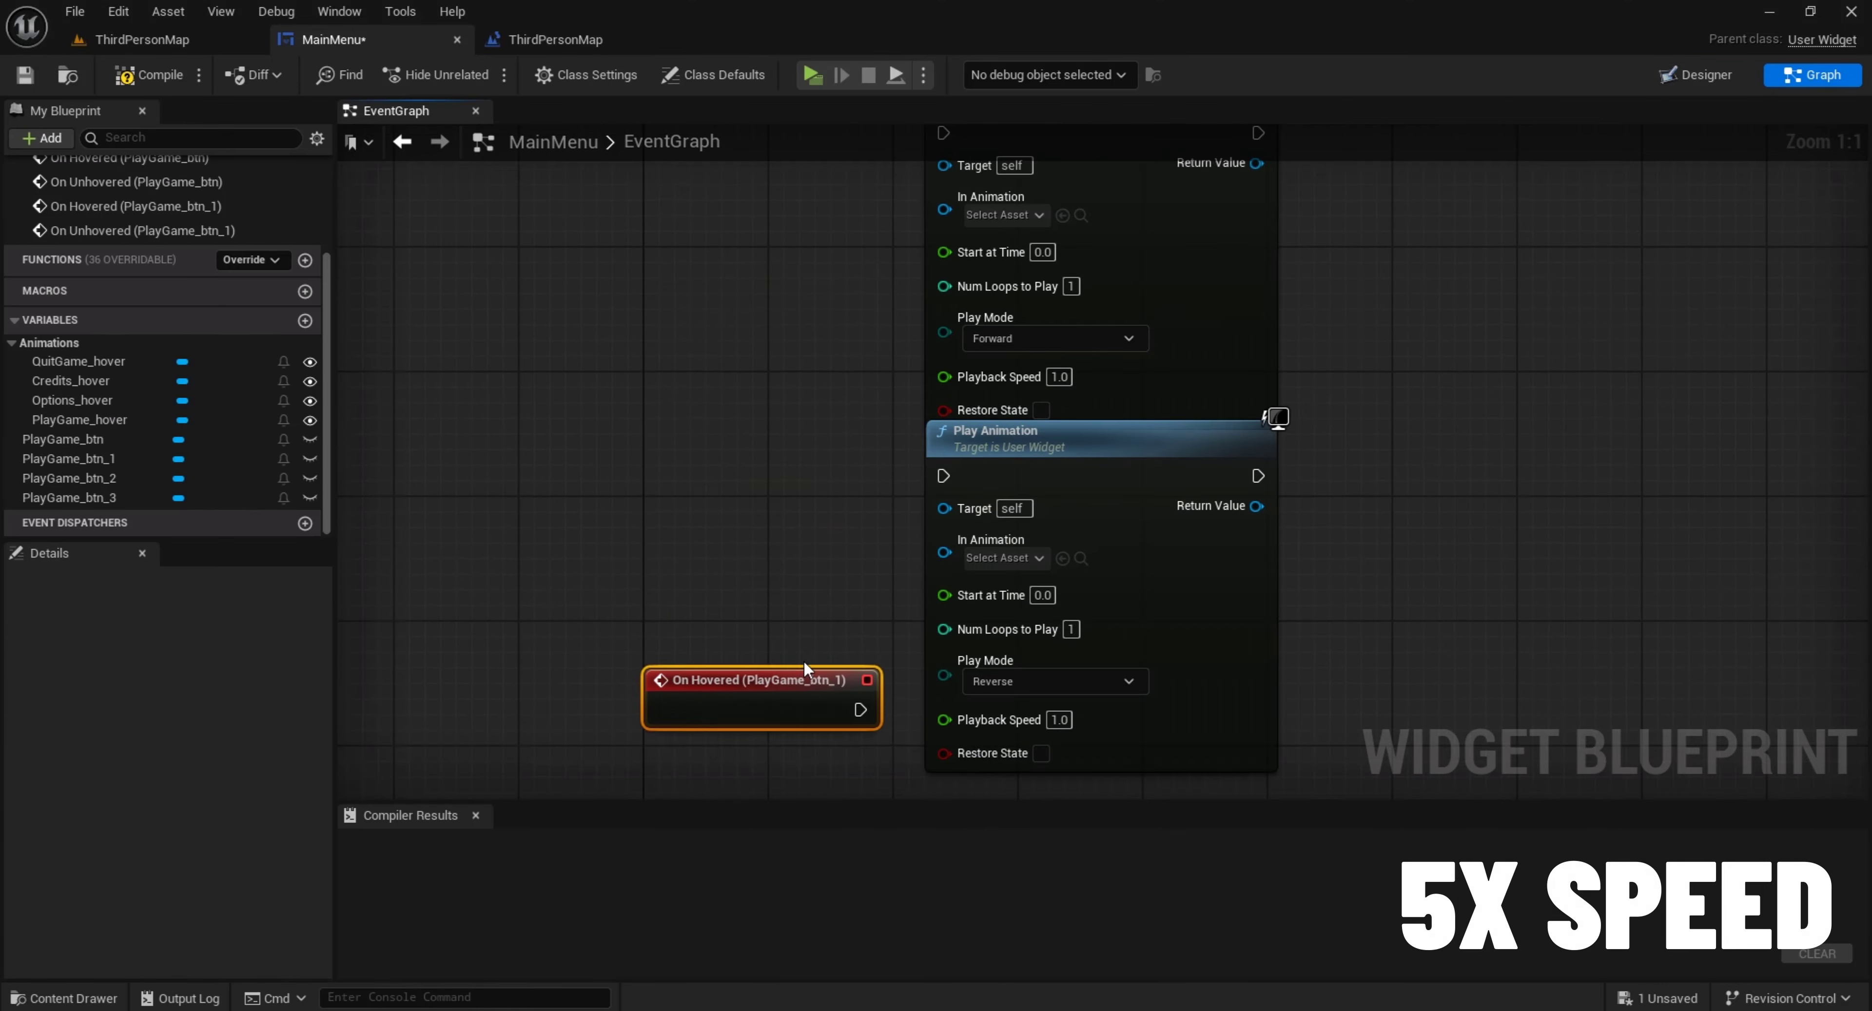
pyautogui.moveTo(807, 668); pyautogui.dragTo(915, 331)
pyautogui.moveTo(872, 479); pyautogui.dragTo(872, 354, button='right')
pyautogui.moveTo(846, 456); pyautogui.dragTo(915, 556)
pyautogui.moveTo(789, 452); pyautogui.dragTo(788, 545)
pyautogui.moveTo(836, 405); pyautogui.dragTo(836, 438, button='right')
# Place an Options_hover reference and connect it to In Animation on both Options Play Animation nodes
pyautogui.moveTo(72, 400); pyautogui.dragTo(916, 317)
pyautogui.click(762, 400)
pyautogui.moveTo(788, 372); pyautogui.dragTo(916, 660)
pyautogui.click(1512, 262)
# Create On Hovered and On Unhovered events for the Credits button, PlayGame_btn_2
pyautogui.click(1696, 74)
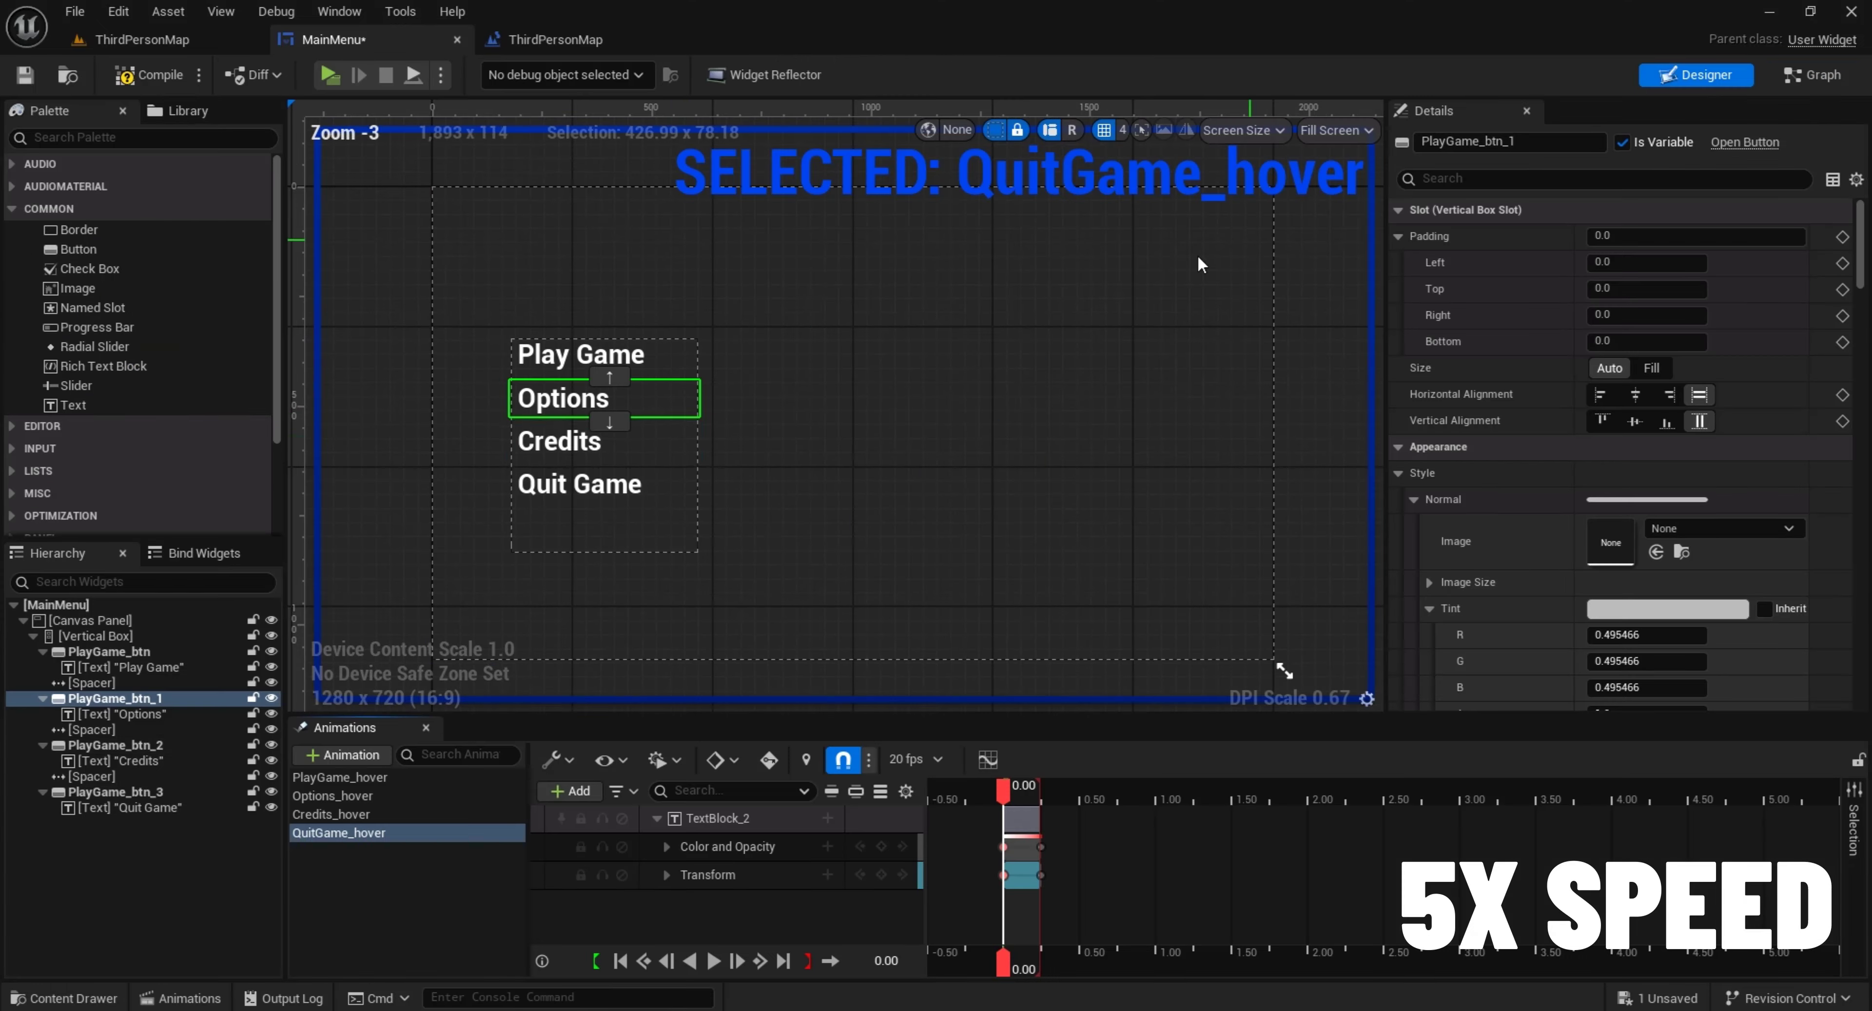
pyautogui.click(115, 746)
pyautogui.moveTo(1862, 280); pyautogui.dragTo(1861, 661)
pyautogui.click(1648, 668)
pyautogui.click(1696, 75)
pyautogui.click(1648, 697)
# Copy and paste the two Play Animation nodes, then connect them to the hovered and unhovered events of PlayGame_btn_2
pyautogui.moveTo(1236, 327); pyautogui.dragTo(887, 618, button='right')
pyautogui.moveTo(1292, 572); pyautogui.dragTo(1092, 259)
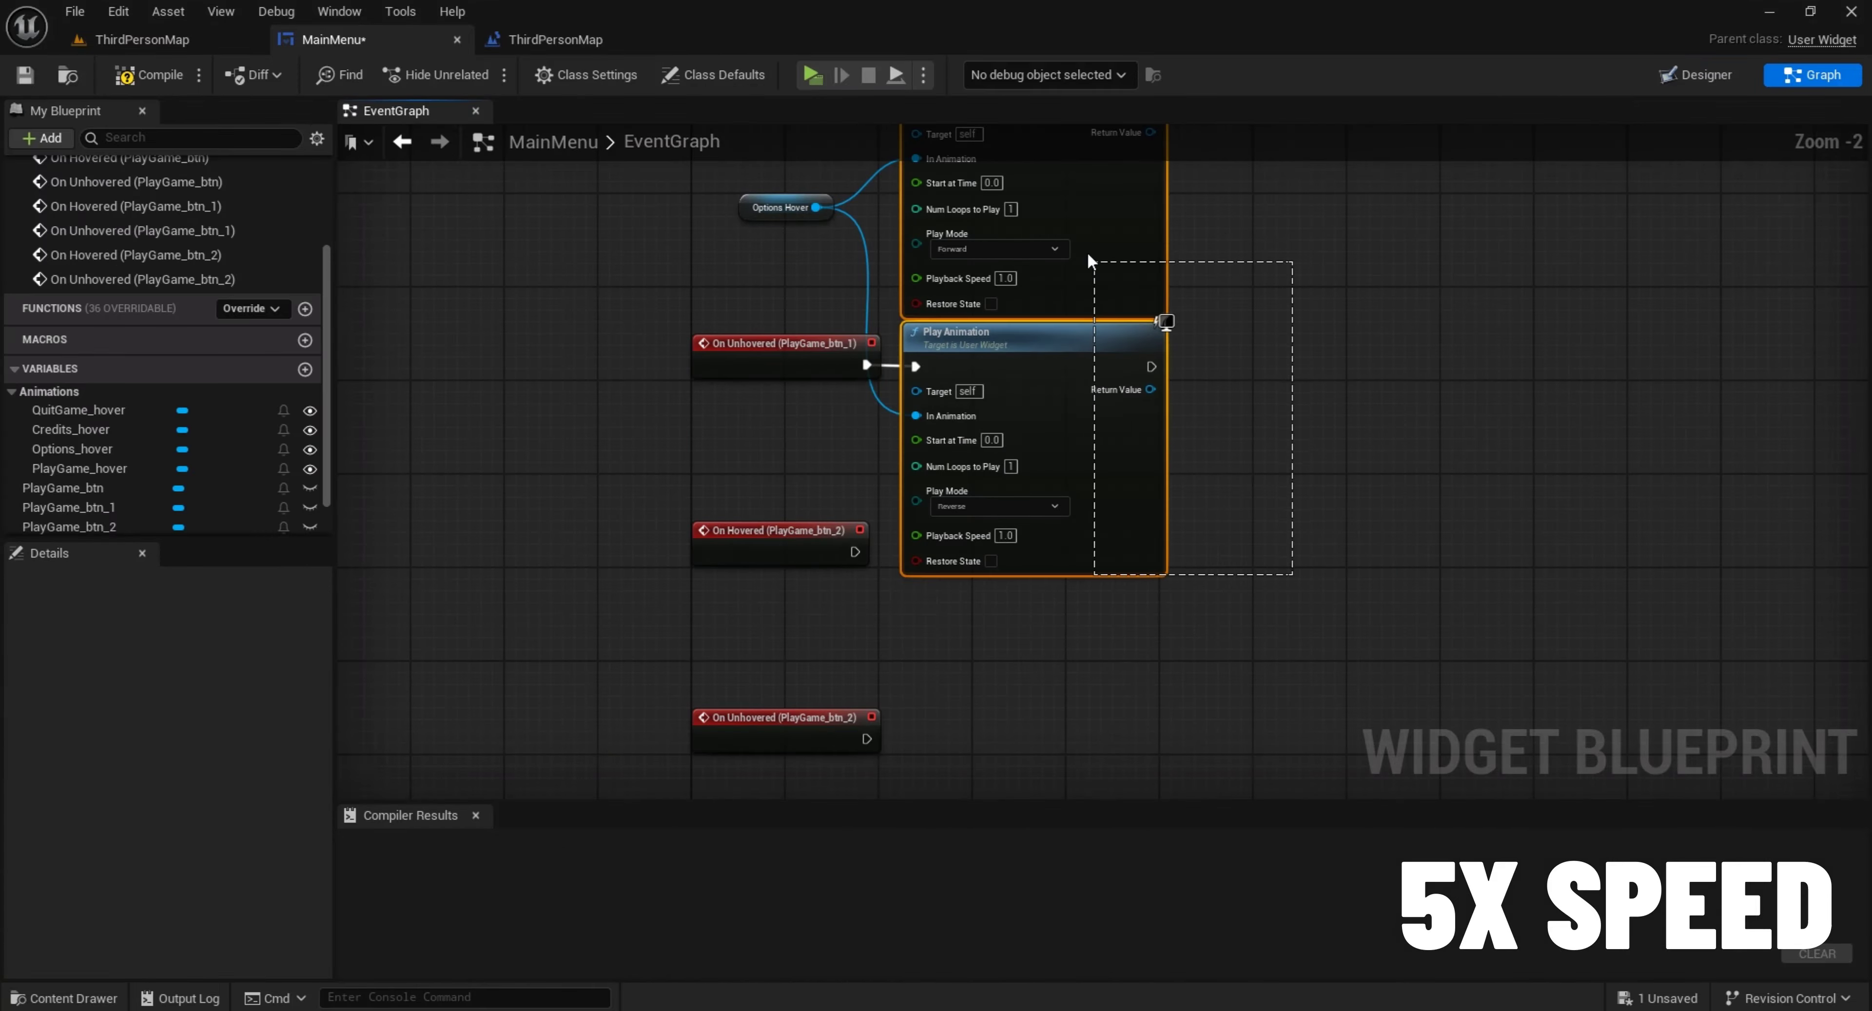
pyautogui.hotkey('ctrl', 'c')
pyautogui.hotkey('ctrl', 'v')
pyautogui.scroll(1, 945, 463)
pyautogui.moveTo(856, 339); pyautogui.dragTo(924, 434)
pyautogui.moveTo(785, 376); pyautogui.dragTo(785, 457)
pyautogui.moveTo(794, 569); pyautogui.dragTo(787, 458, button='right')
pyautogui.moveTo(787, 456); pyautogui.dragTo(913, 624)
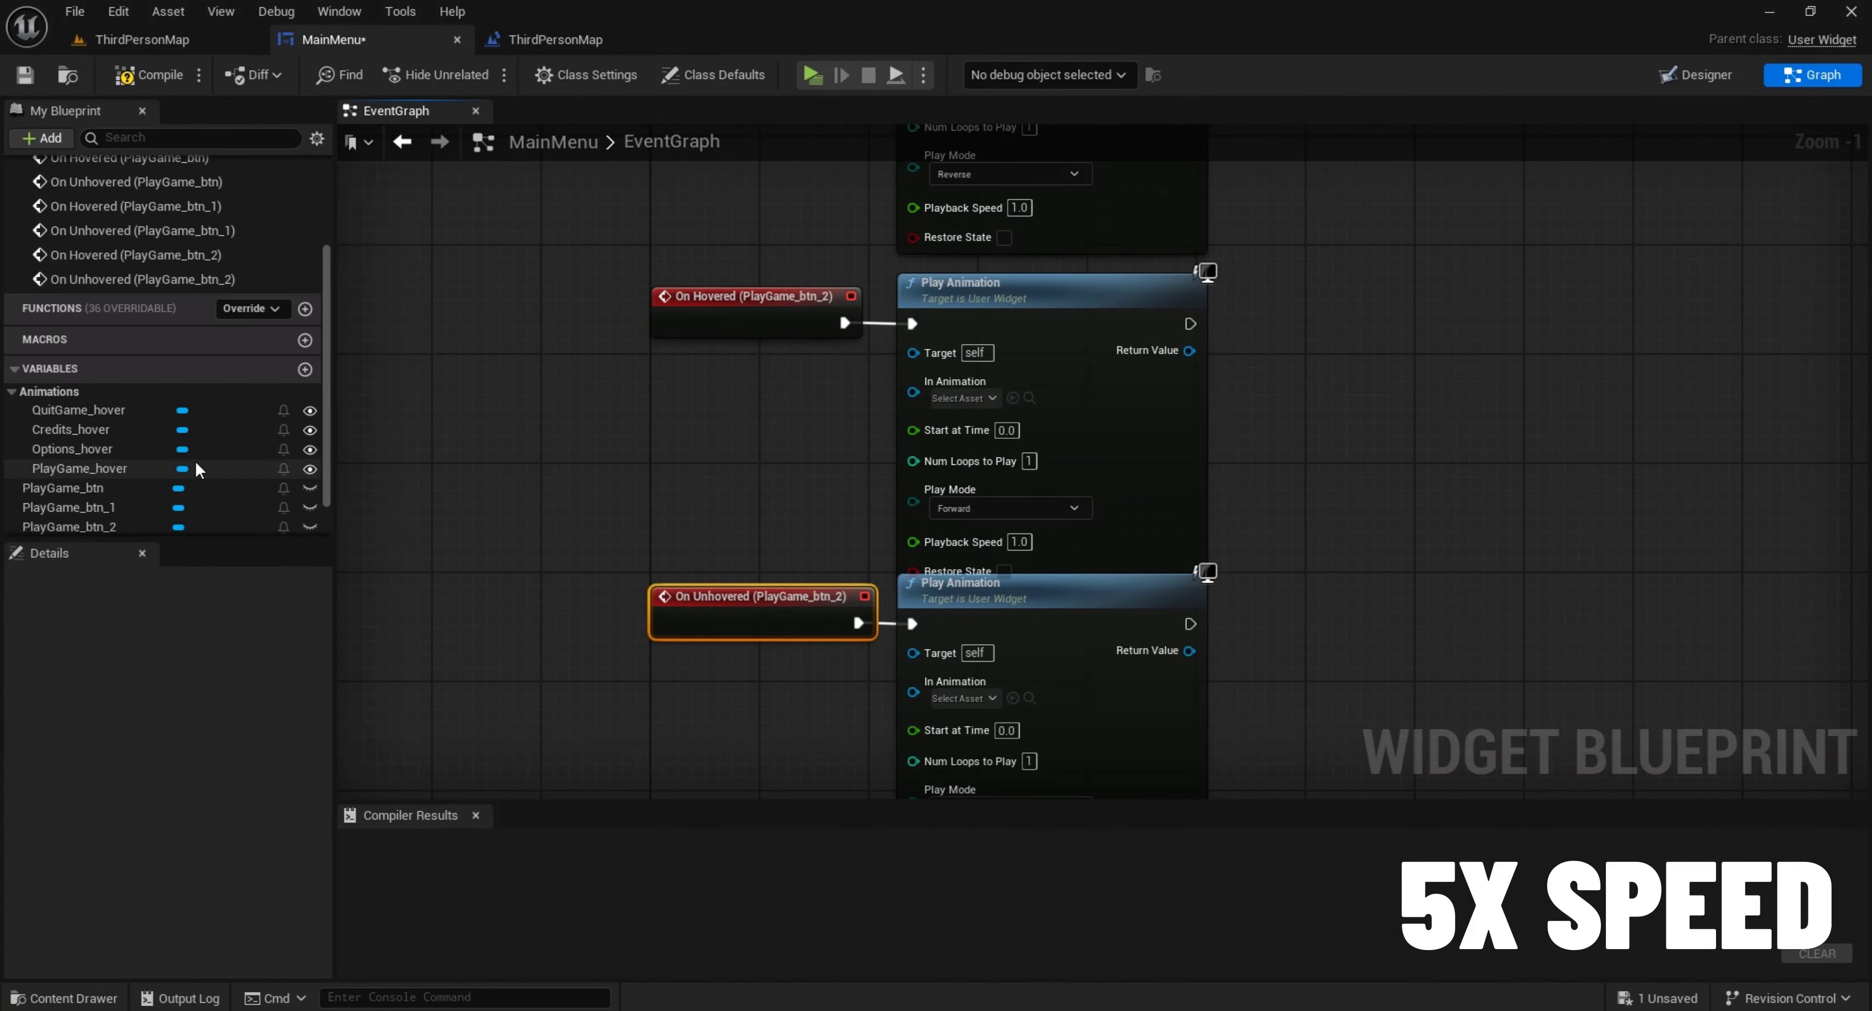
# Place a Credits_hover reference and connect it to In Animation on both Play Animation nodes of PlayGame_btn_2
pyautogui.click(796, 470)
pyautogui.moveTo(80, 430); pyautogui.dragTo(914, 392)
pyautogui.moveTo(841, 454); pyautogui.dragTo(914, 692)
# Create On Hovered and On Unhovered events for the Quit Game button, PlayGame_btn_3
pyautogui.click(1696, 75)
pyautogui.click(580, 483)
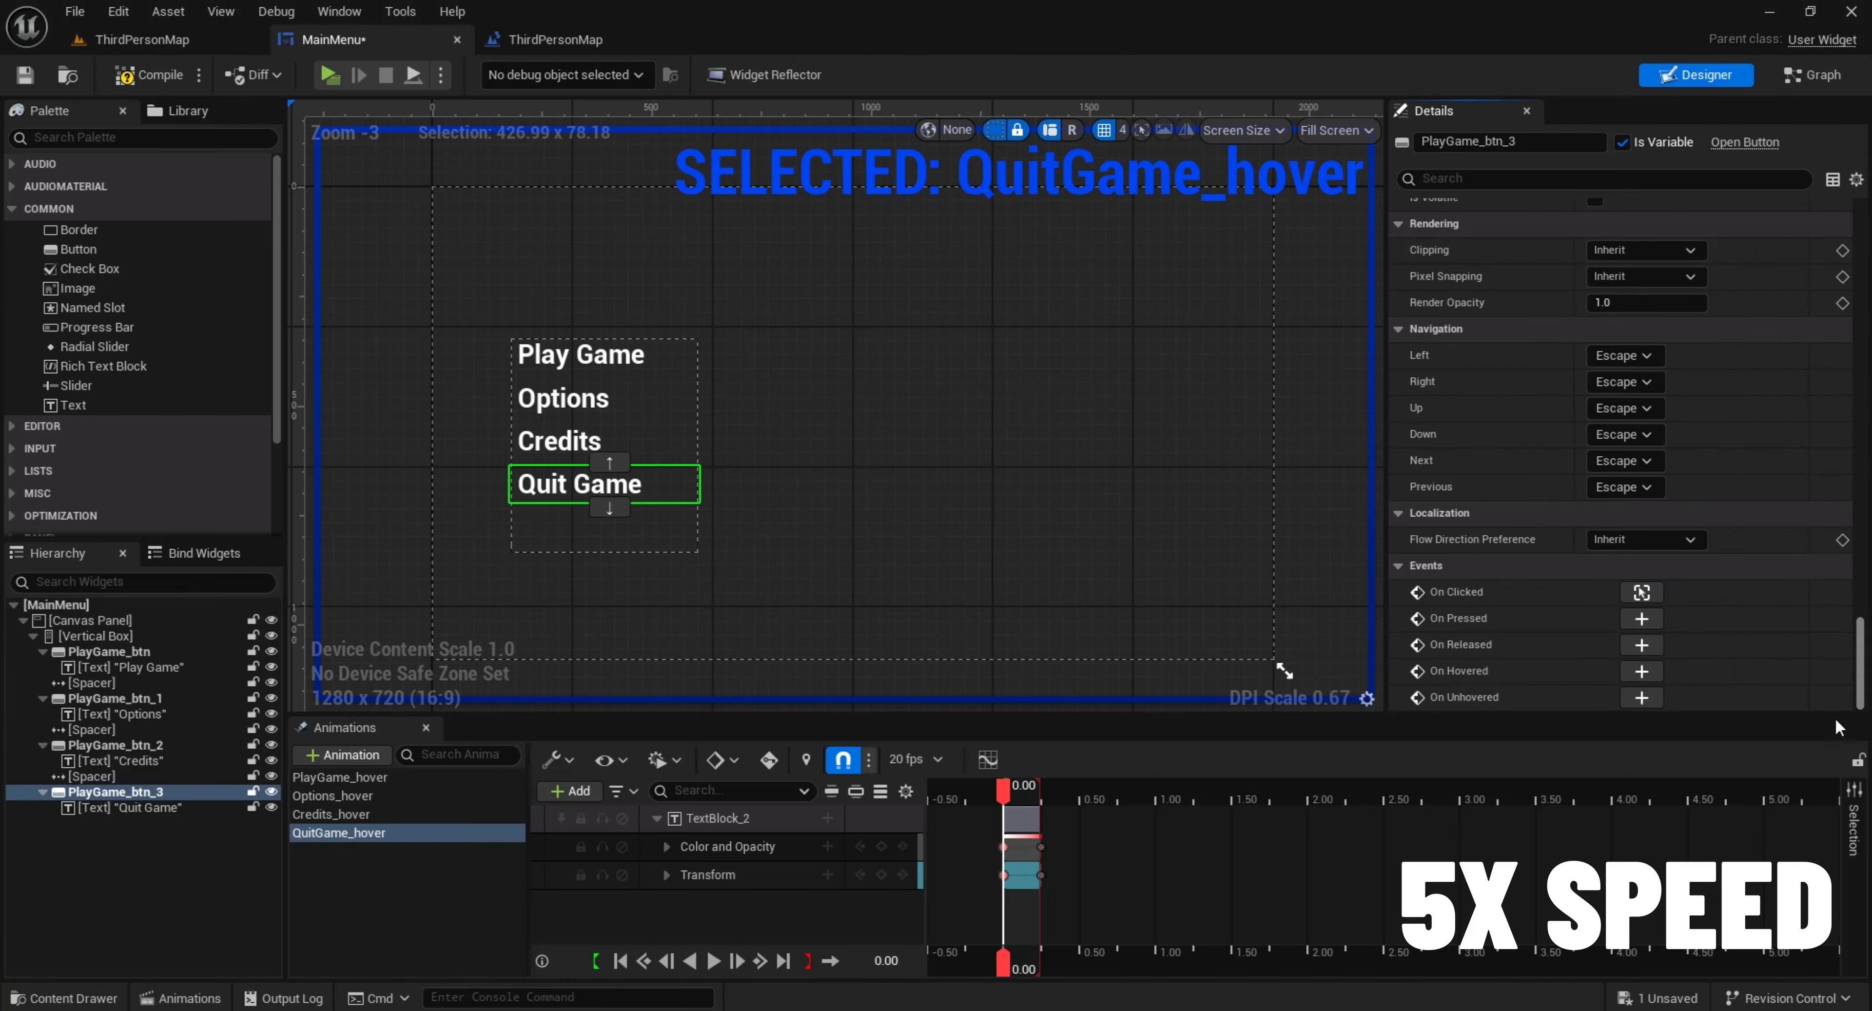
pyautogui.moveTo(1861, 250); pyautogui.dragTo(1860, 465)
pyautogui.click(1648, 669)
pyautogui.click(1696, 74)
pyautogui.click(1648, 697)
# Paste another pair of Play Animation nodes and connect them to the hovered and unhovered events of PlayGame_btn_3
pyautogui.hotkey('ctrl', 'v')
pyautogui.moveTo(1112, 547); pyautogui.dragTo(877, 292)
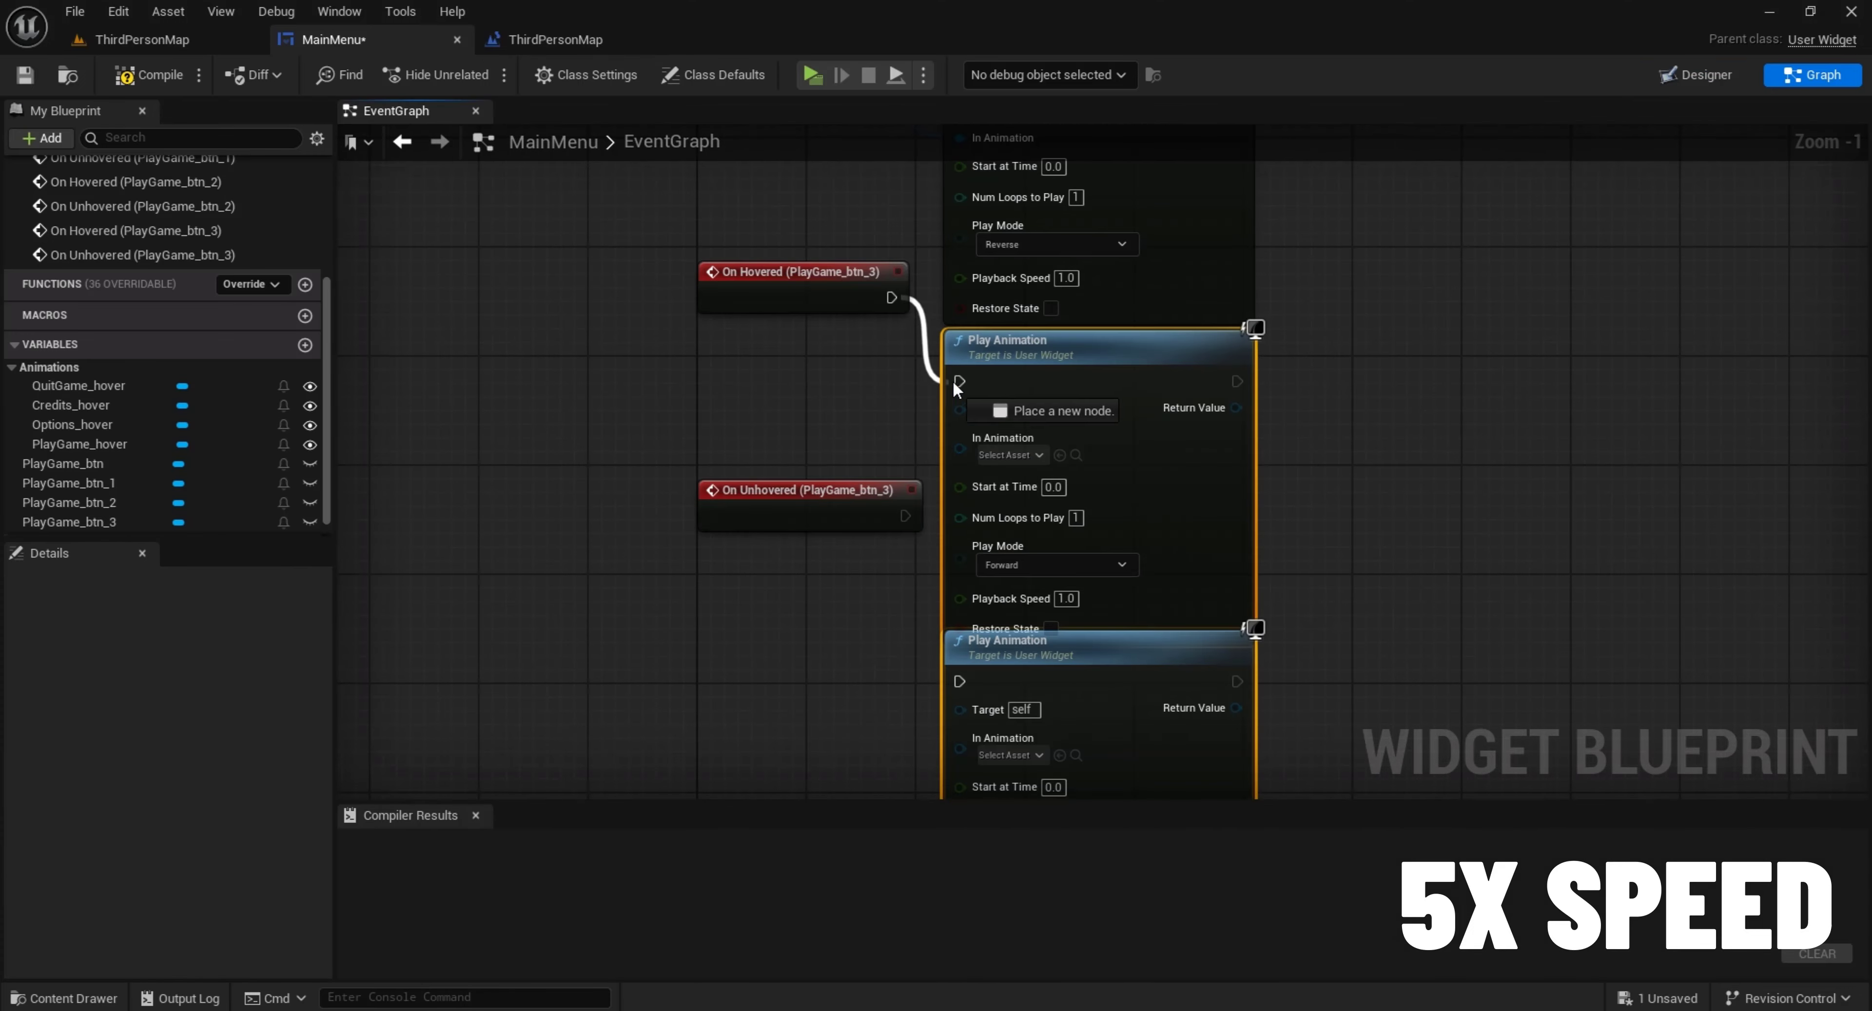
pyautogui.moveTo(859, 223); pyautogui.dragTo(929, 224)
pyautogui.moveTo(872, 360); pyautogui.dragTo(928, 525)
pyautogui.moveTo(771, 332); pyautogui.dragTo(770, 497)
pyautogui.click(771, 363)
# Place a Credits_hover reference and connect it to In Animation on both Play Animation nodes of PlayGame_btn_3
pyautogui.moveTo(71, 405); pyautogui.dragTo(929, 281)
pyautogui.moveTo(801, 338); pyautogui.dragTo(929, 581)
pyautogui.click(745, 436)
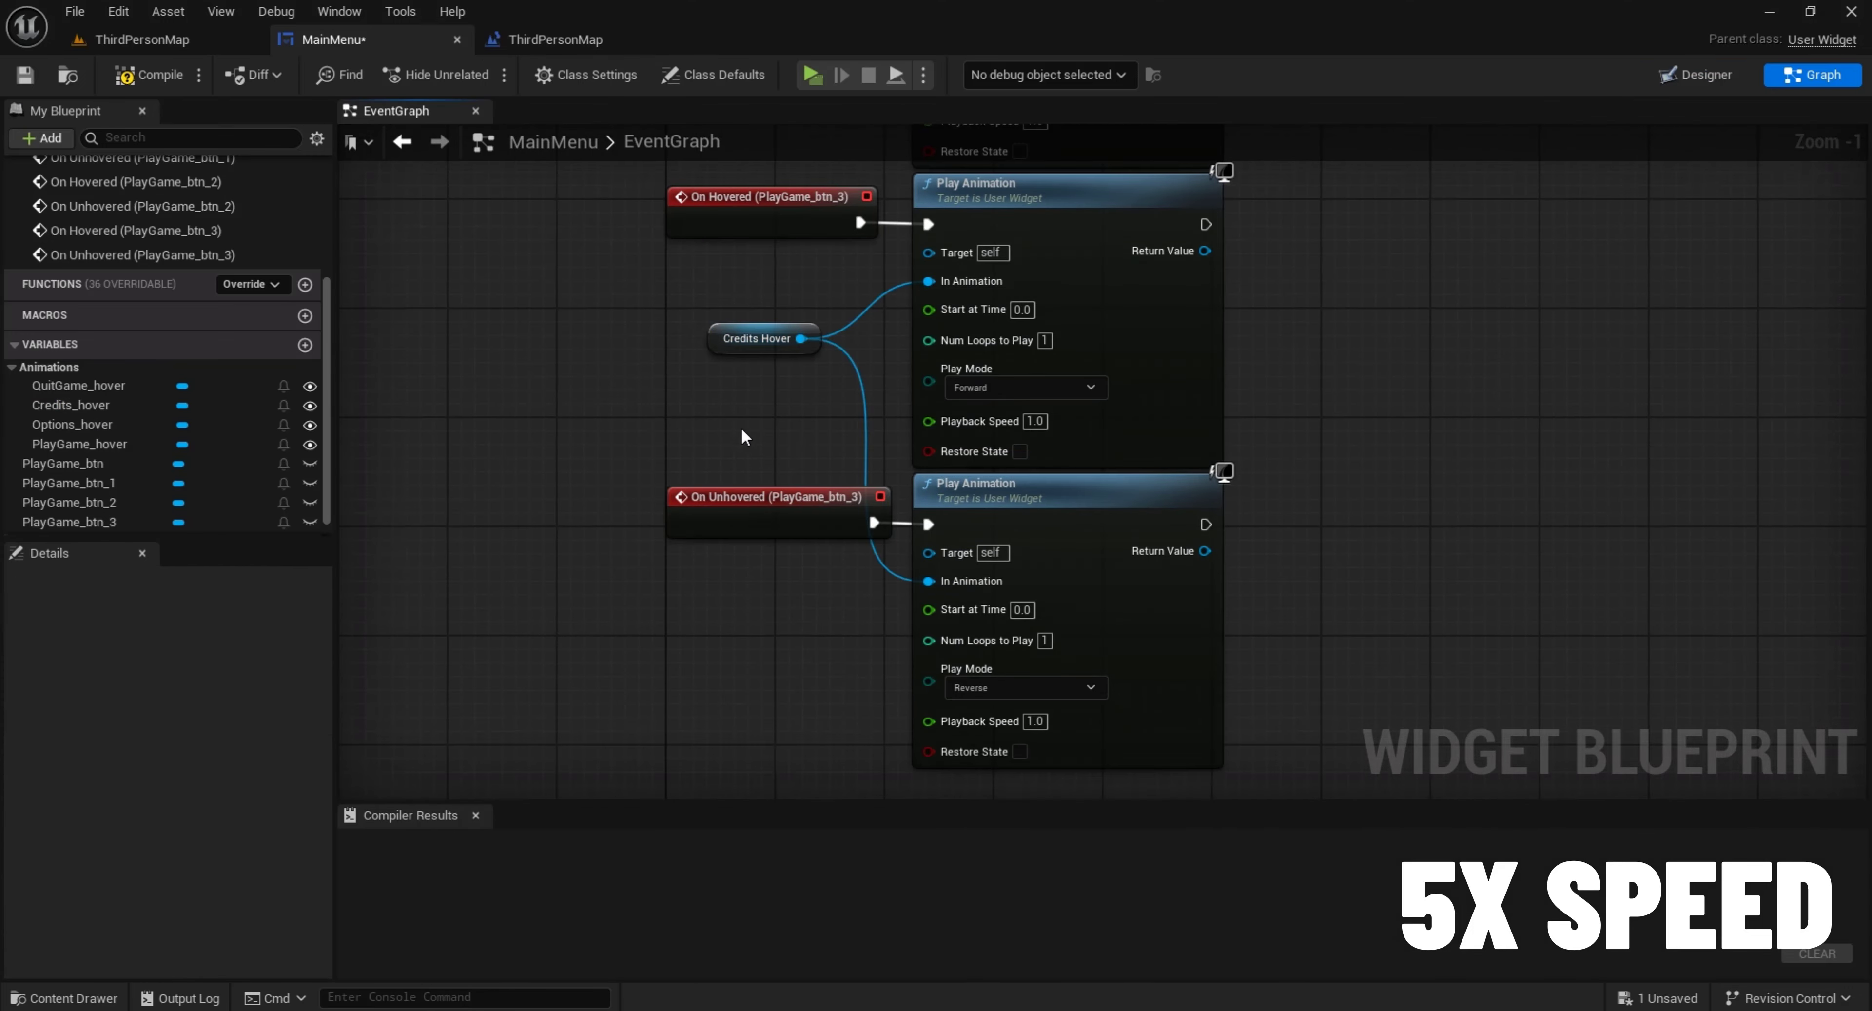
# Rename the Options button as options_btn
pyautogui.click(1696, 74)
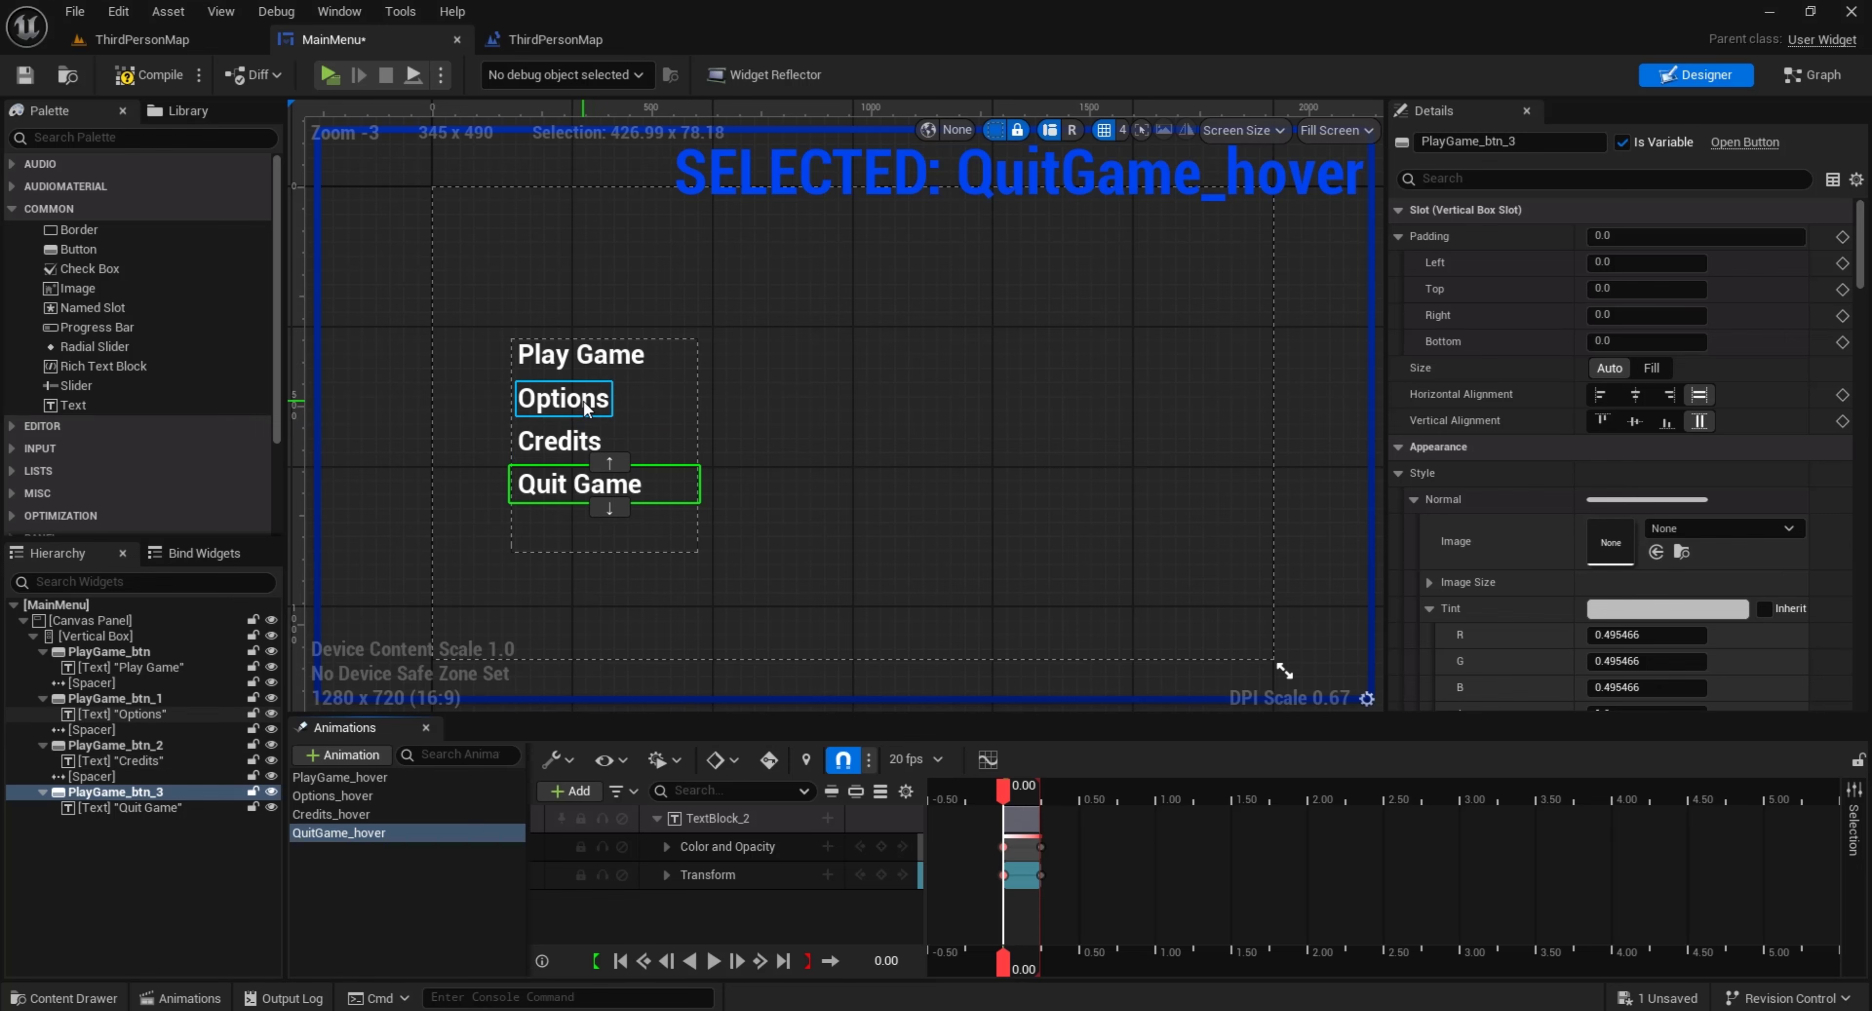
pyautogui.click(670, 367)
pyautogui.click(640, 397)
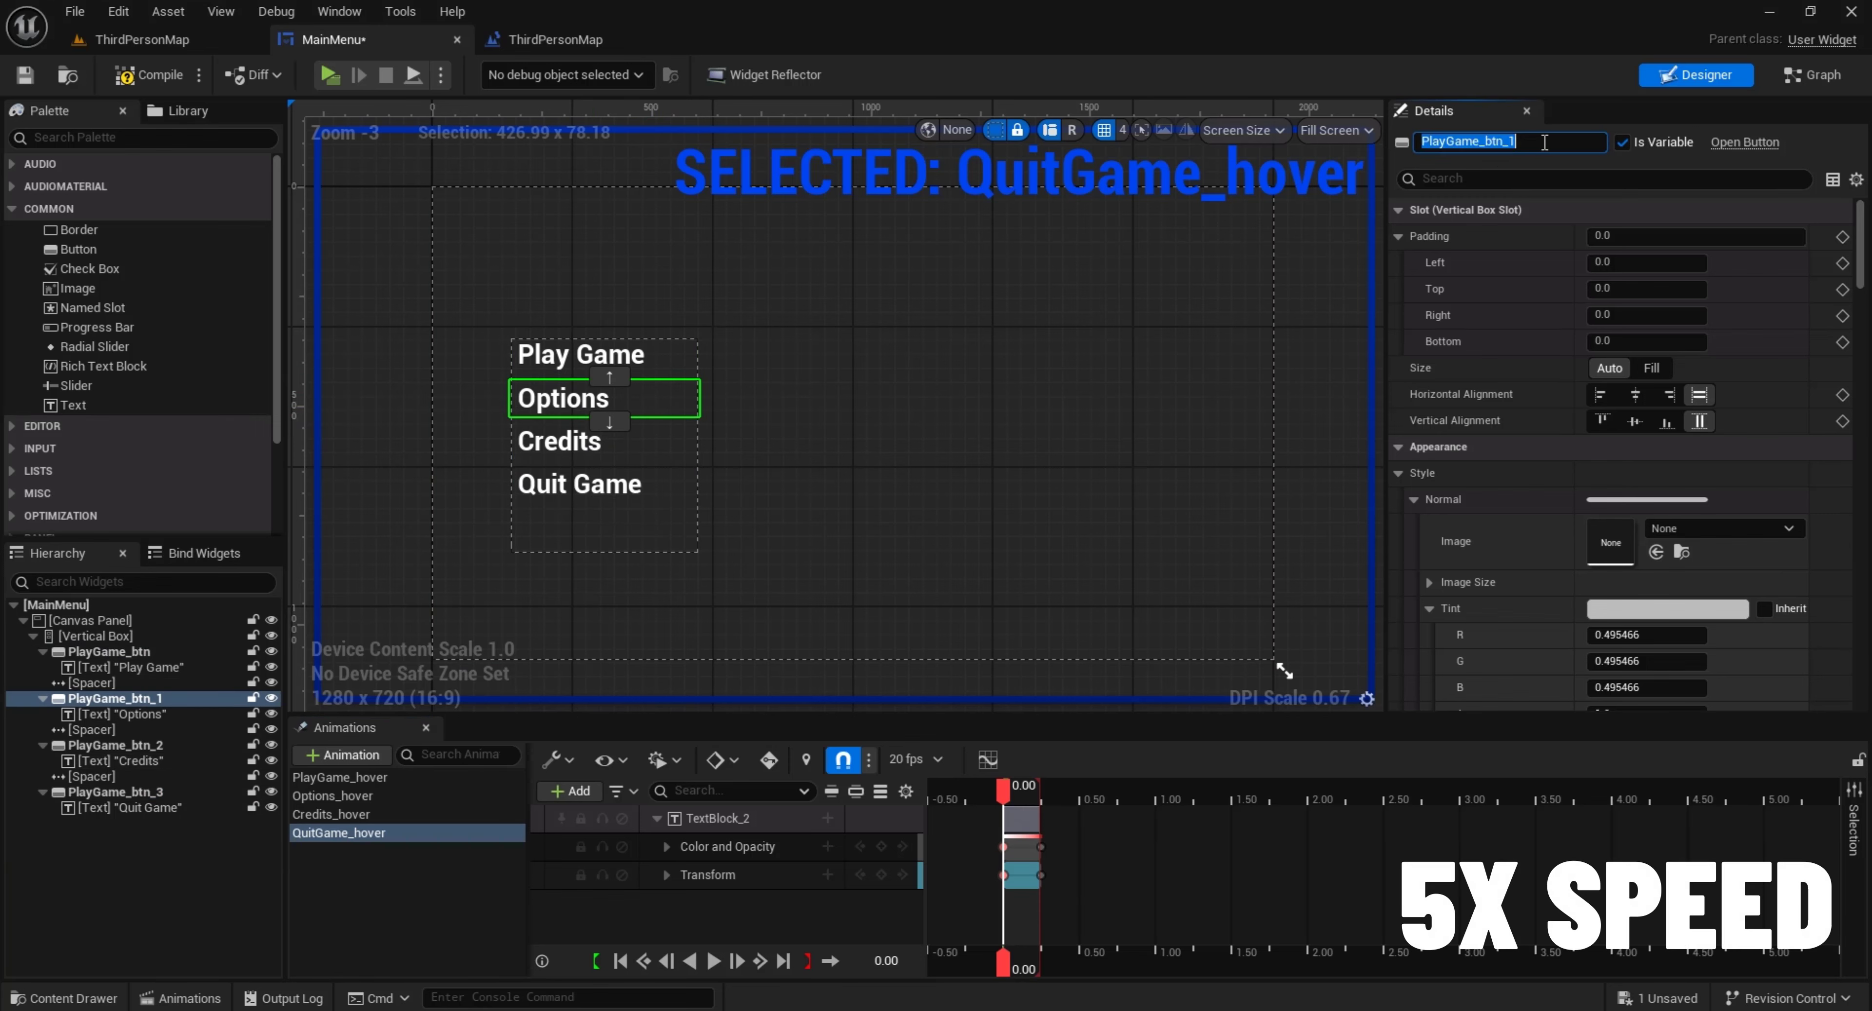
pyautogui.click(1522, 141)
pyautogui.press('BackSpace')
pyautogui.press('BackSpace')
pyautogui.moveTo(1473, 141); pyautogui.dragTo(1385, 148)
pyautogui.write('options')
pyautogui.press('Return')
# Rename the Credits button as Credits_btn
pyautogui.click(559, 440)
pyautogui.click(1531, 142)
pyautogui.press('BackSpace')
pyautogui.press('BackSpace')
pyautogui.write('Credits')
pyautogui.press('Return')
# Rename the Quit Game button as QuitGame_btn and check the names of the other menu buttons
pyautogui.click(582, 483)
pyautogui.click(1530, 142)
pyautogui.press('BackSpace')
pyautogui.press('BackSpace')
pyautogui.write('QuitGame')
pyautogui.press('Return')
pyautogui.click(683, 440)
pyautogui.click(679, 398)
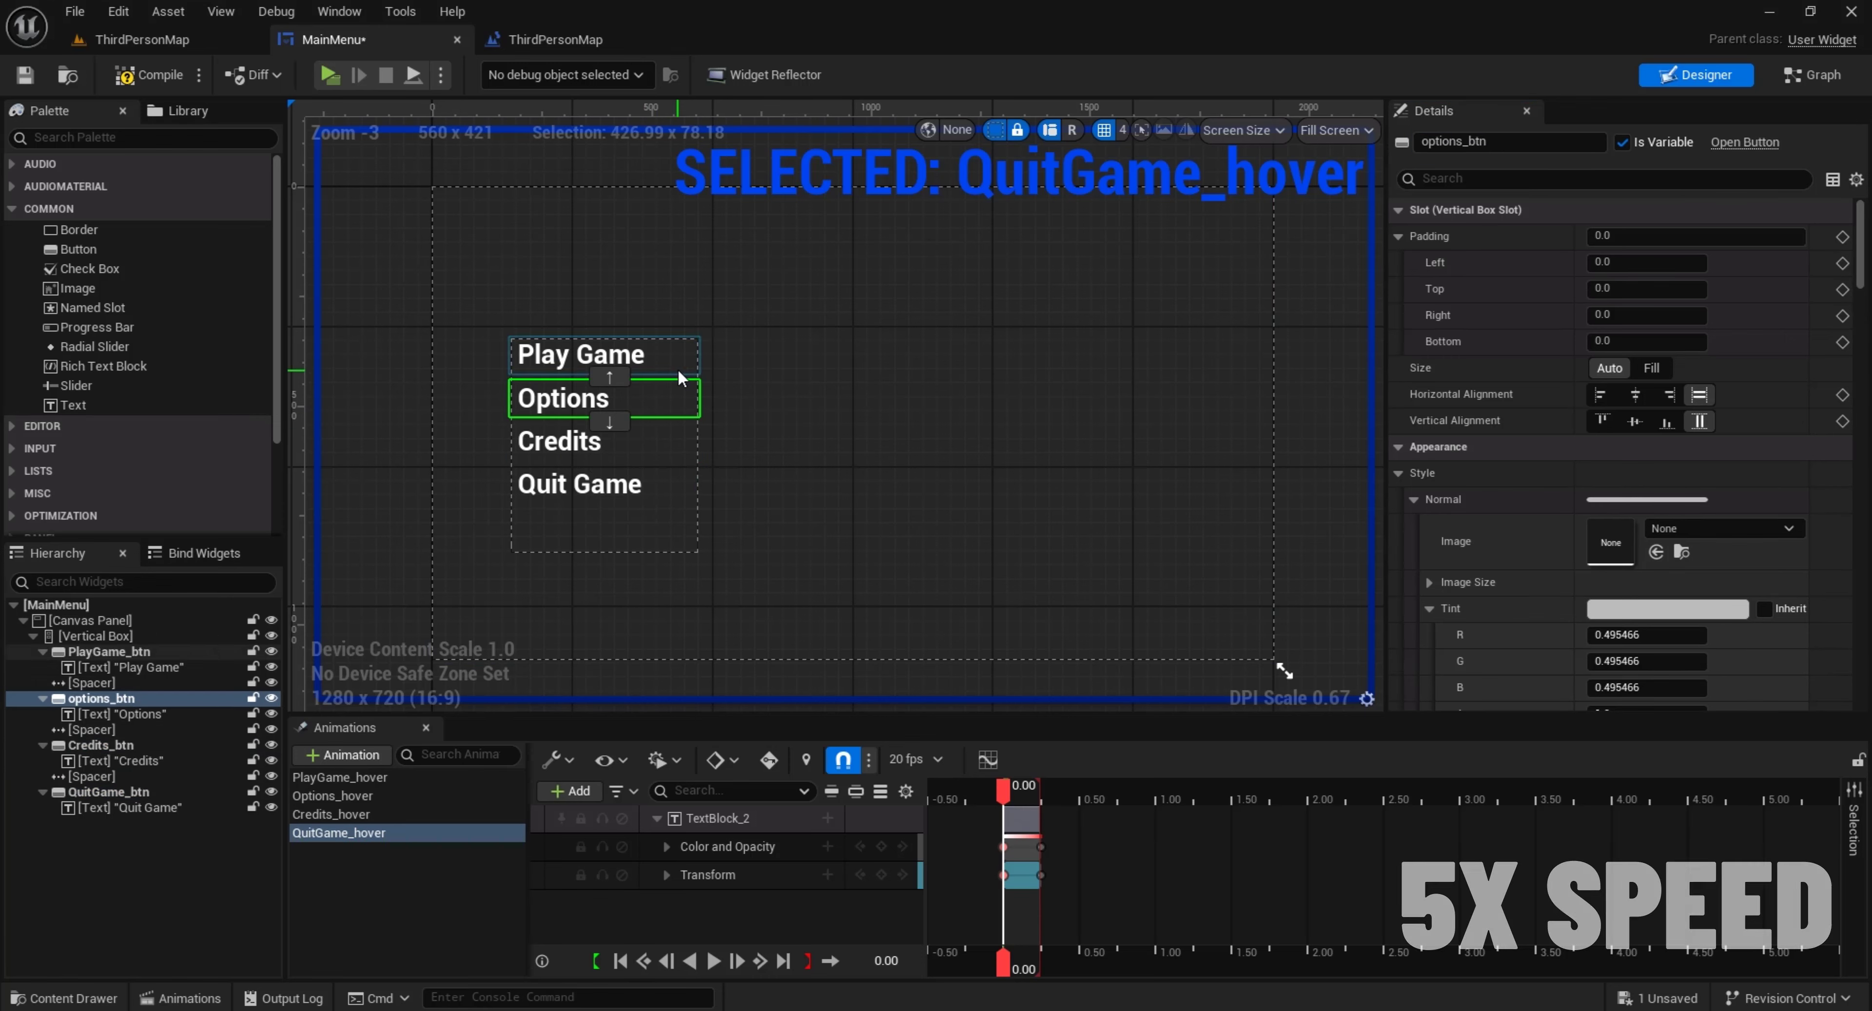
pyautogui.click(680, 365)
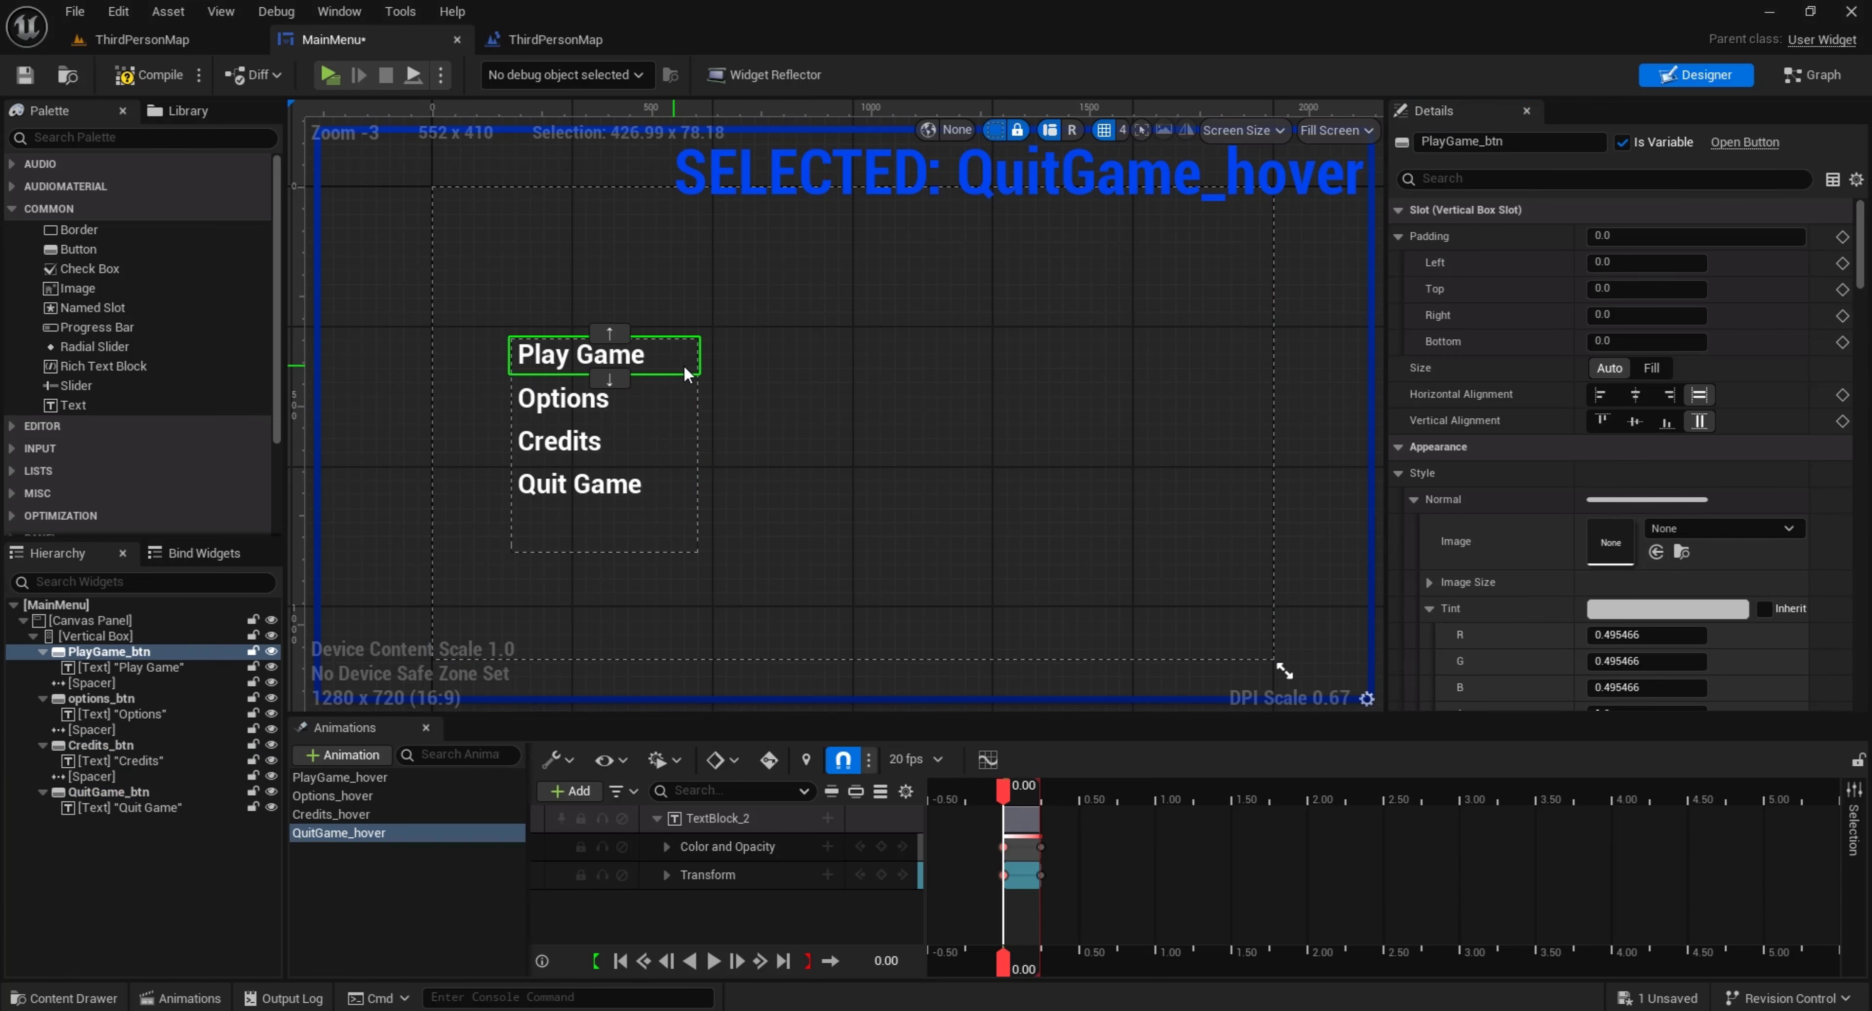
# Arrange the four buttons' hover node groups in the event graph as a two-by-two grid and select them all
pyautogui.click(1815, 73)
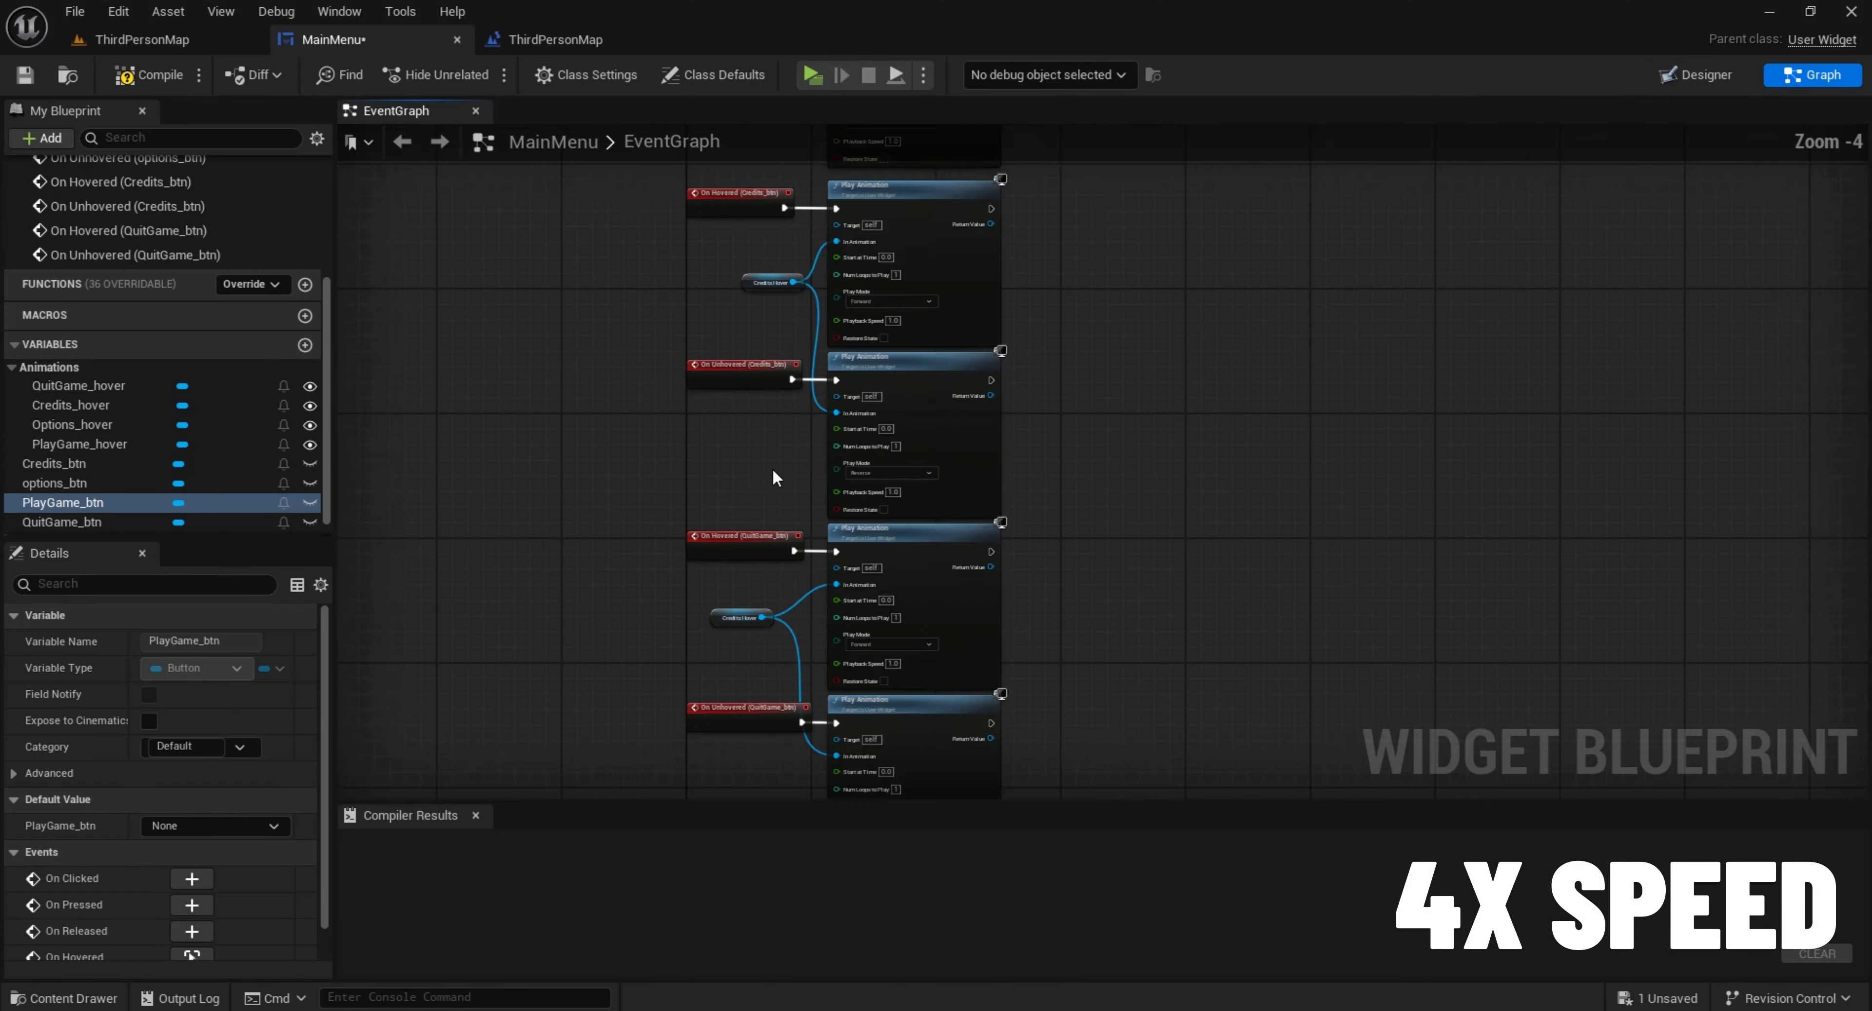
pyautogui.moveTo(918, 517); pyautogui.dragTo(1101, 386)
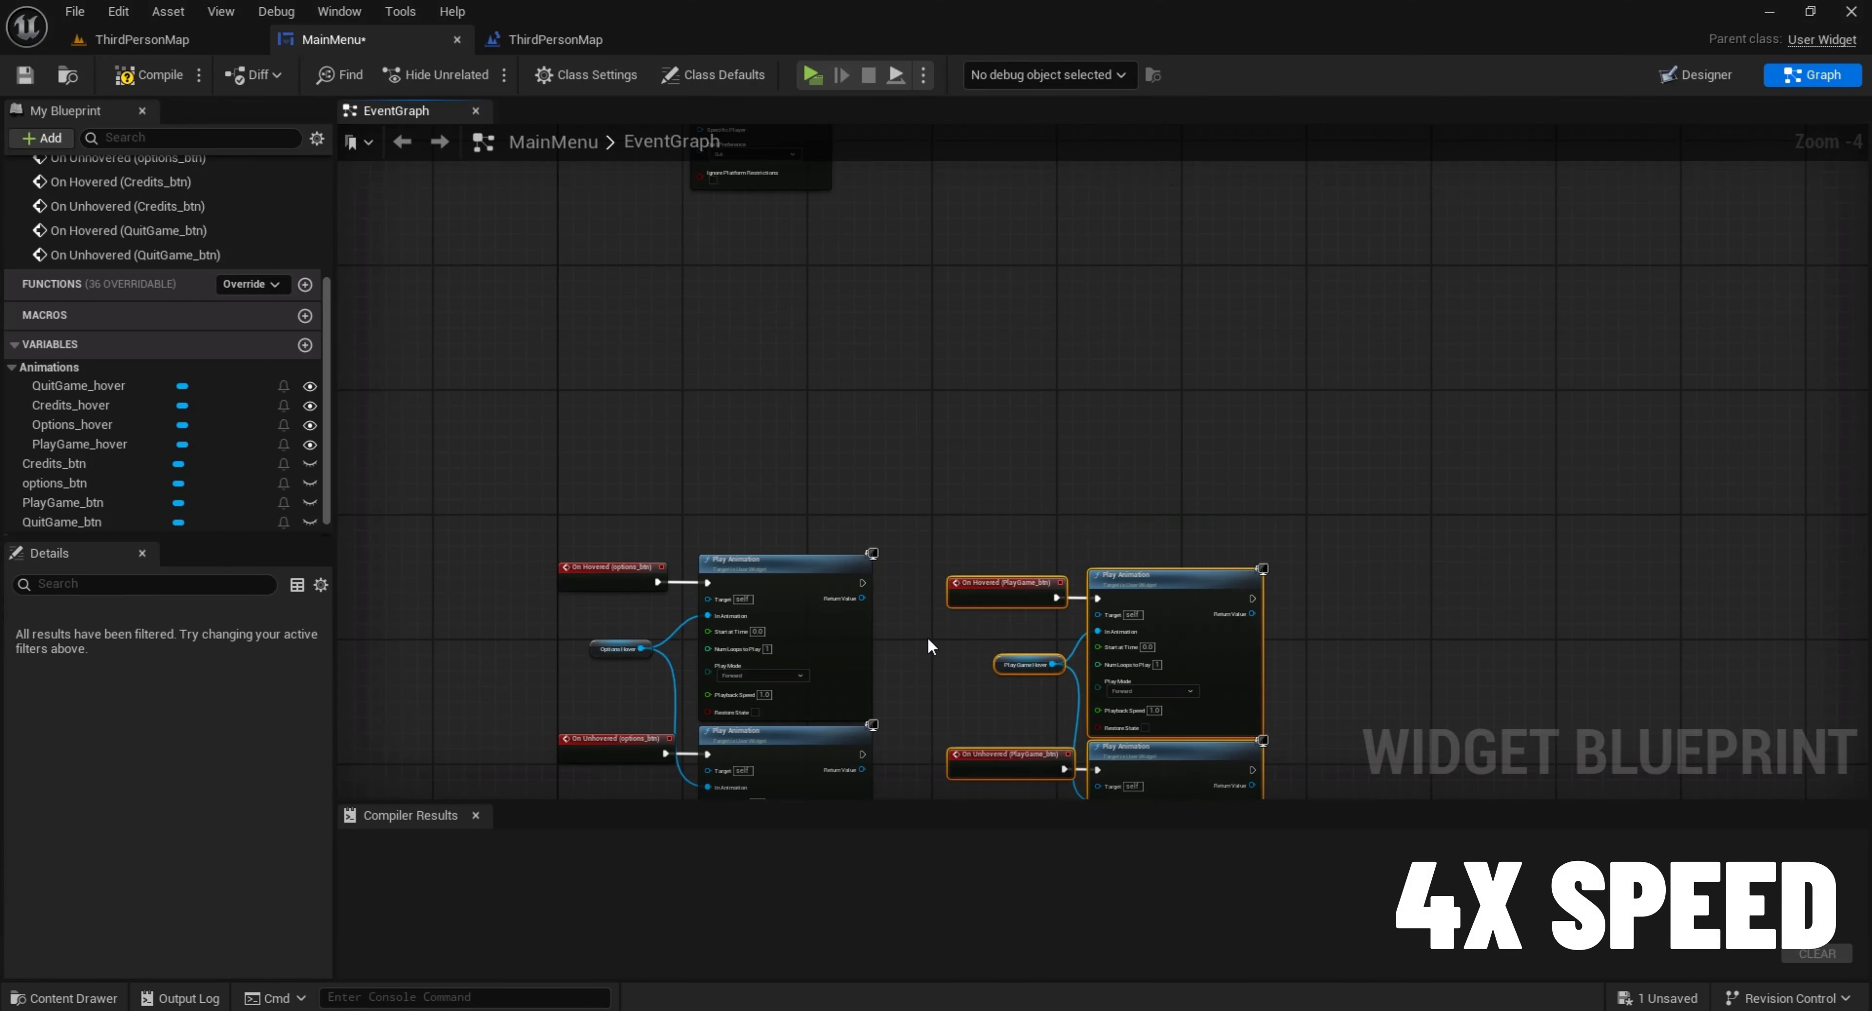
pyautogui.moveTo(928, 635); pyautogui.dragTo(854, 290)
pyautogui.scroll(-2, 855, 290)
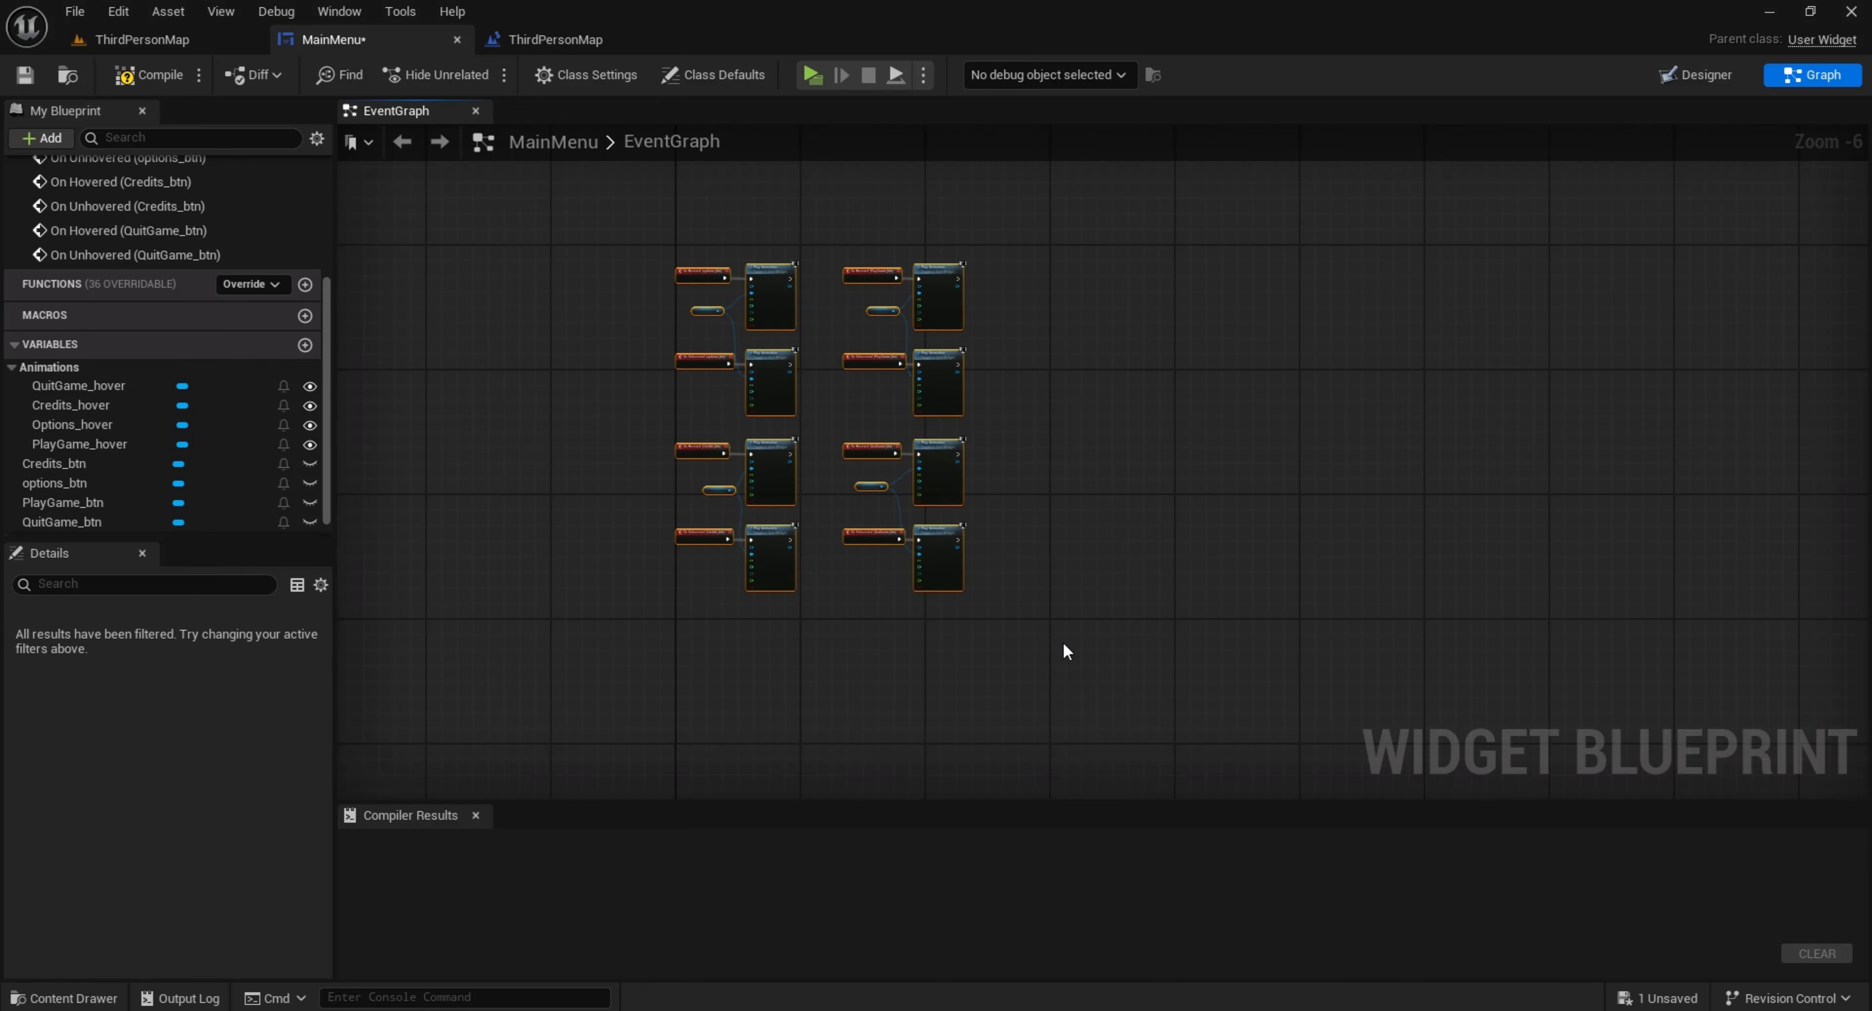
# Add a comment titled Hover Animation around the selected nodes and widen its box to enclose all the groups
pyautogui.press('c')
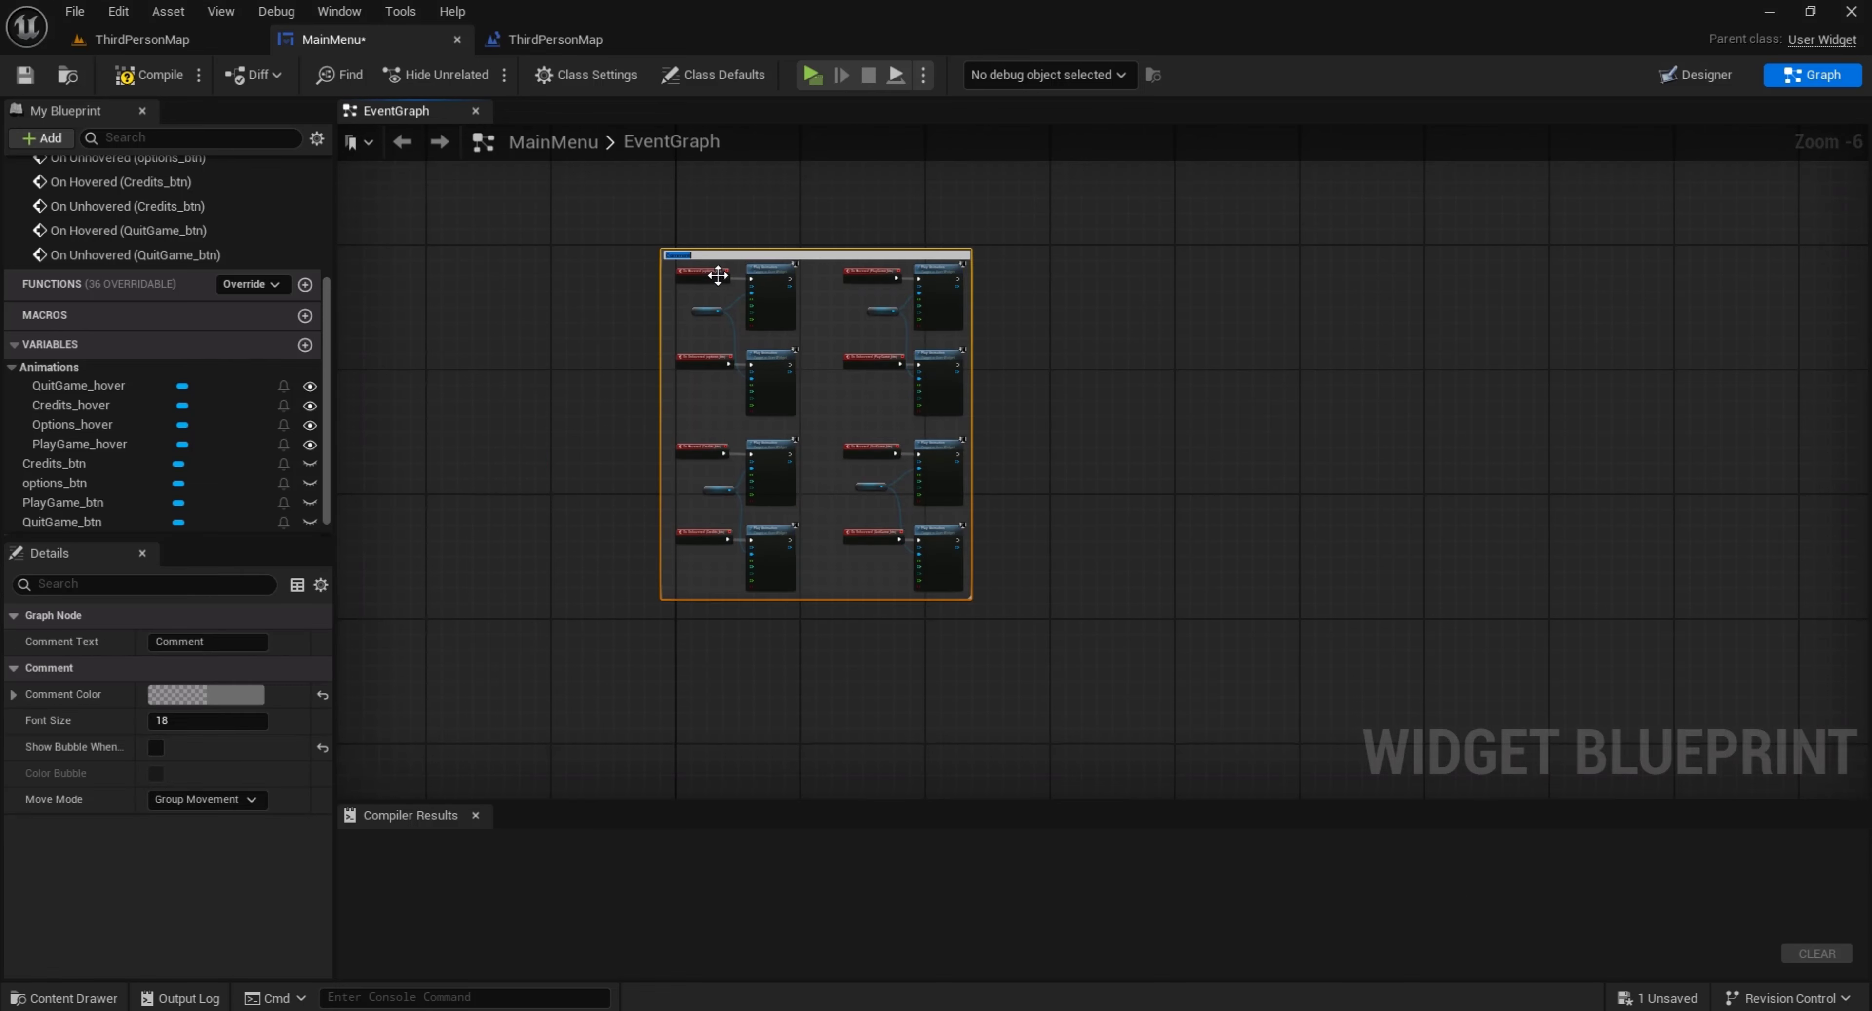
pyautogui.scroll(4, 710, 271)
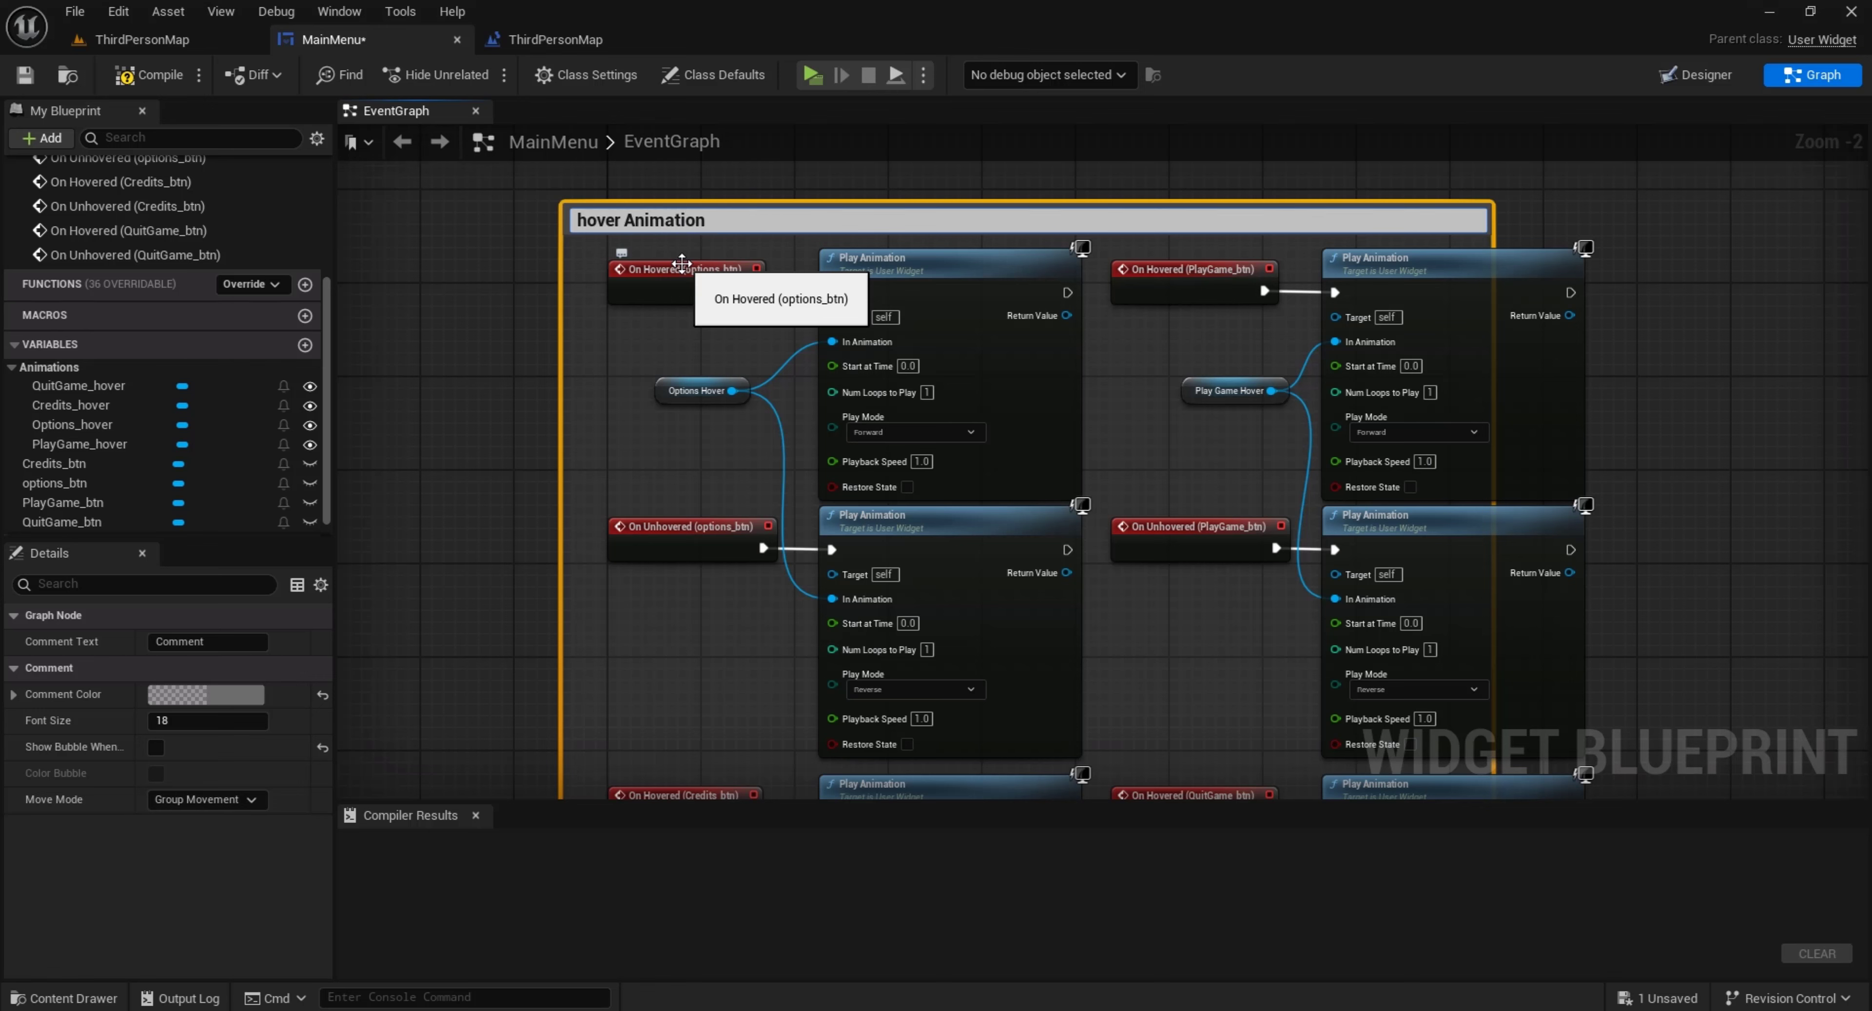
pyautogui.press('BackSpace')
pyautogui.write('H')
pyautogui.press('Return')
pyautogui.moveTo(1446, 254); pyautogui.dragTo(1308, 263, button='right')
pyautogui.moveTo(1355, 245); pyautogui.dragTo(1499, 246)
# Set the Hover Animation comment's color to opaque white with value 1.0 and alpha 1.0
pyautogui.click(231, 702)
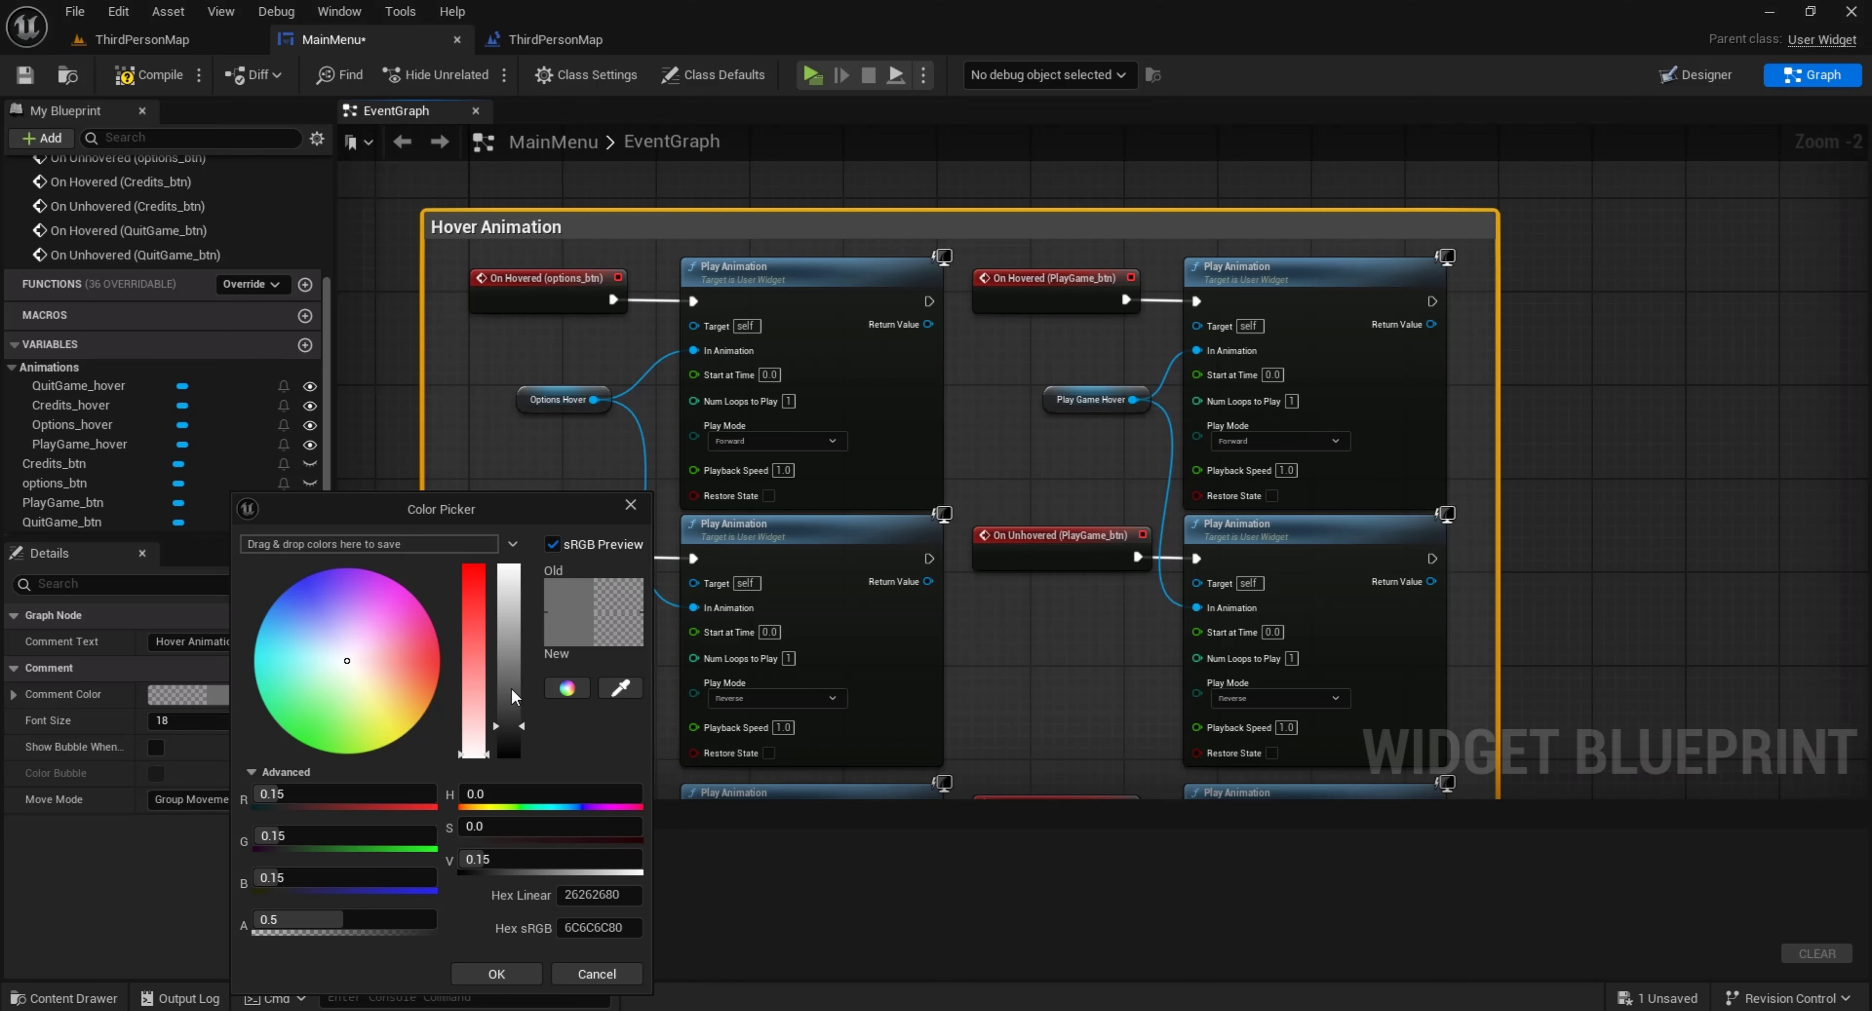
pyautogui.moveTo(510, 689); pyautogui.dragTo(502, 534)
pyautogui.moveTo(356, 921); pyautogui.dragTo(386, 921)
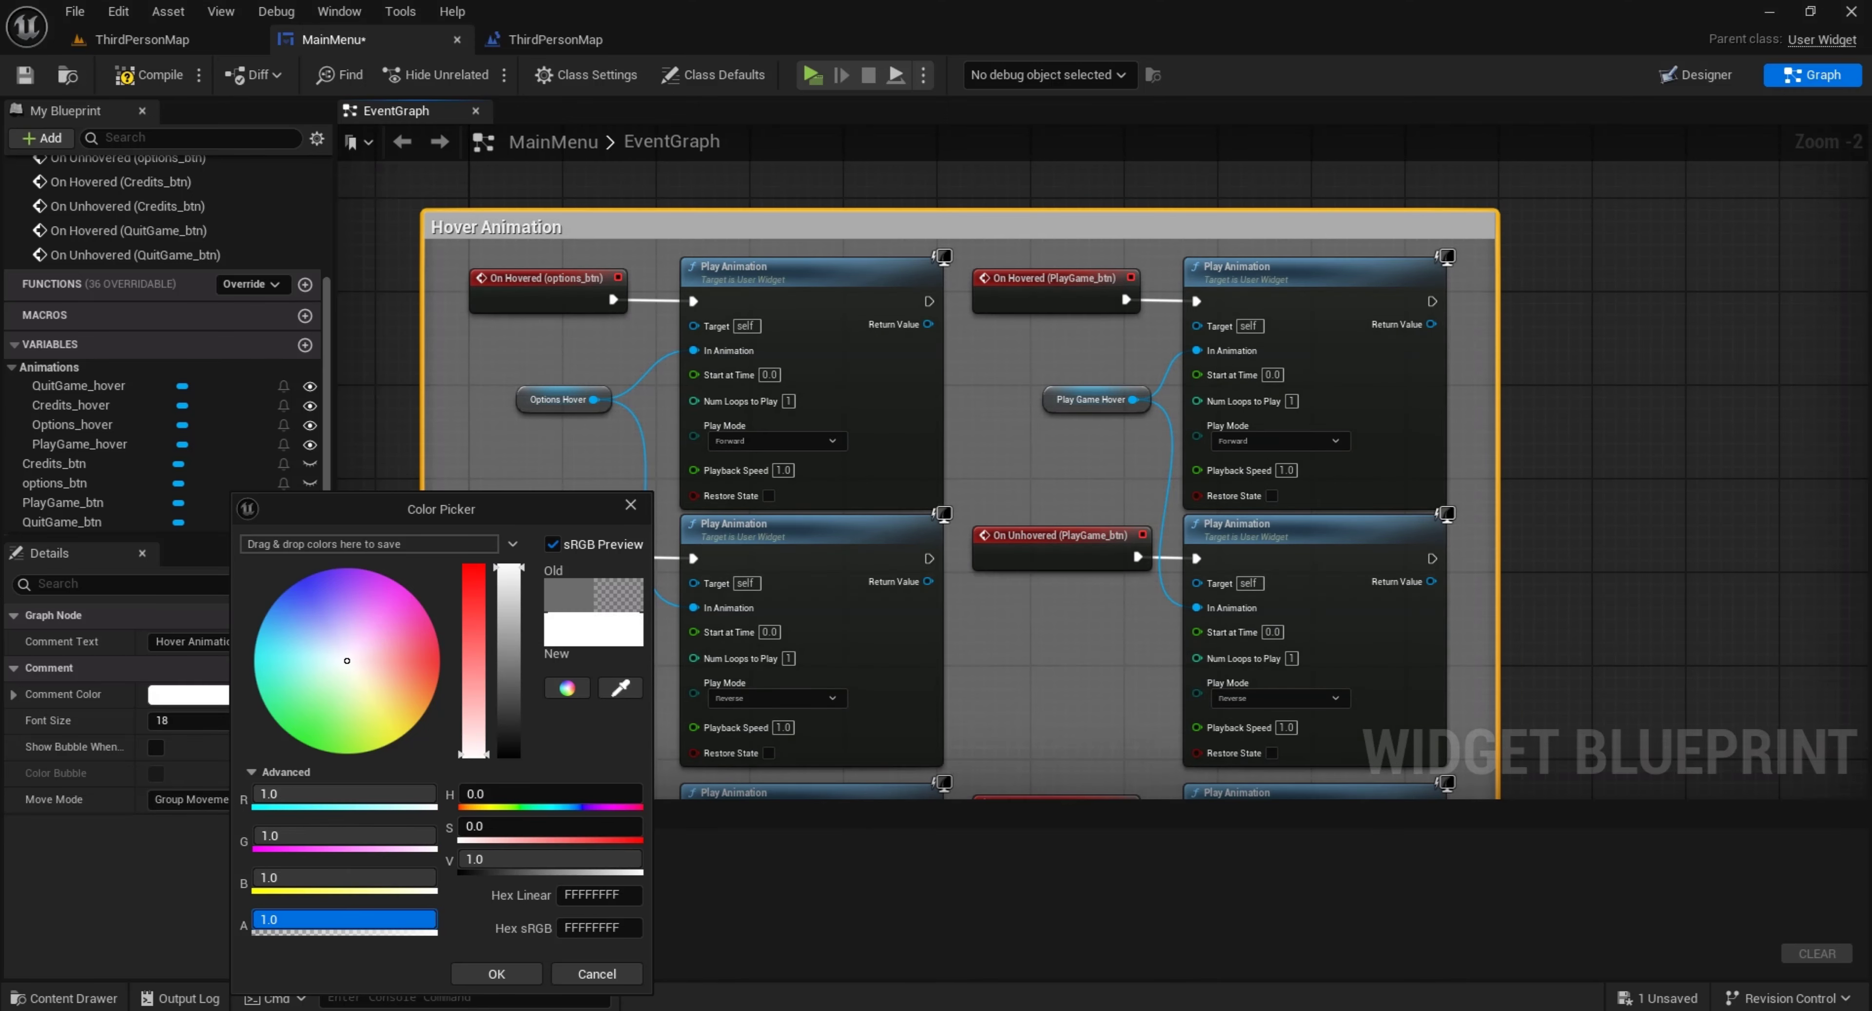
pyautogui.click(496, 974)
pyautogui.scroll(-1, 550, 360)
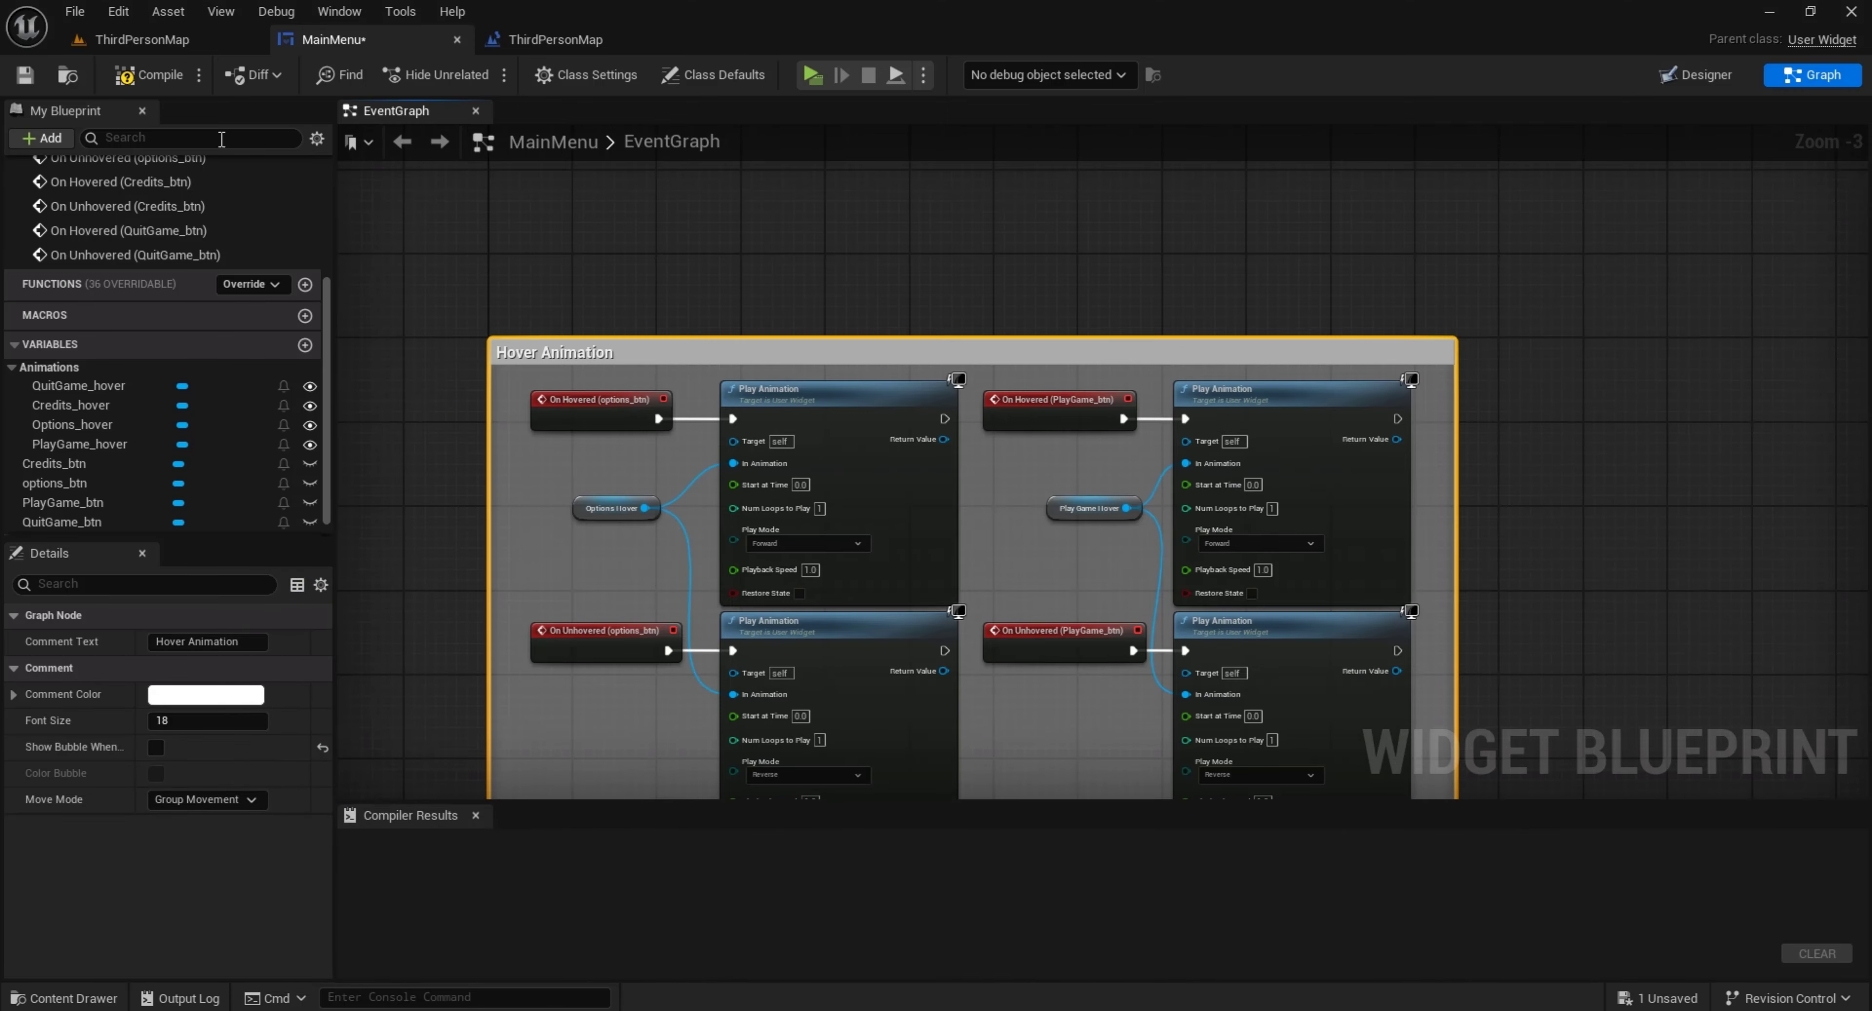
# Compile the MainMenu widget and play-test ThirdPersonMap, trying the menu buttons' hover effects and quitting with Quit Game
pyautogui.click(149, 74)
pyautogui.click(169, 41)
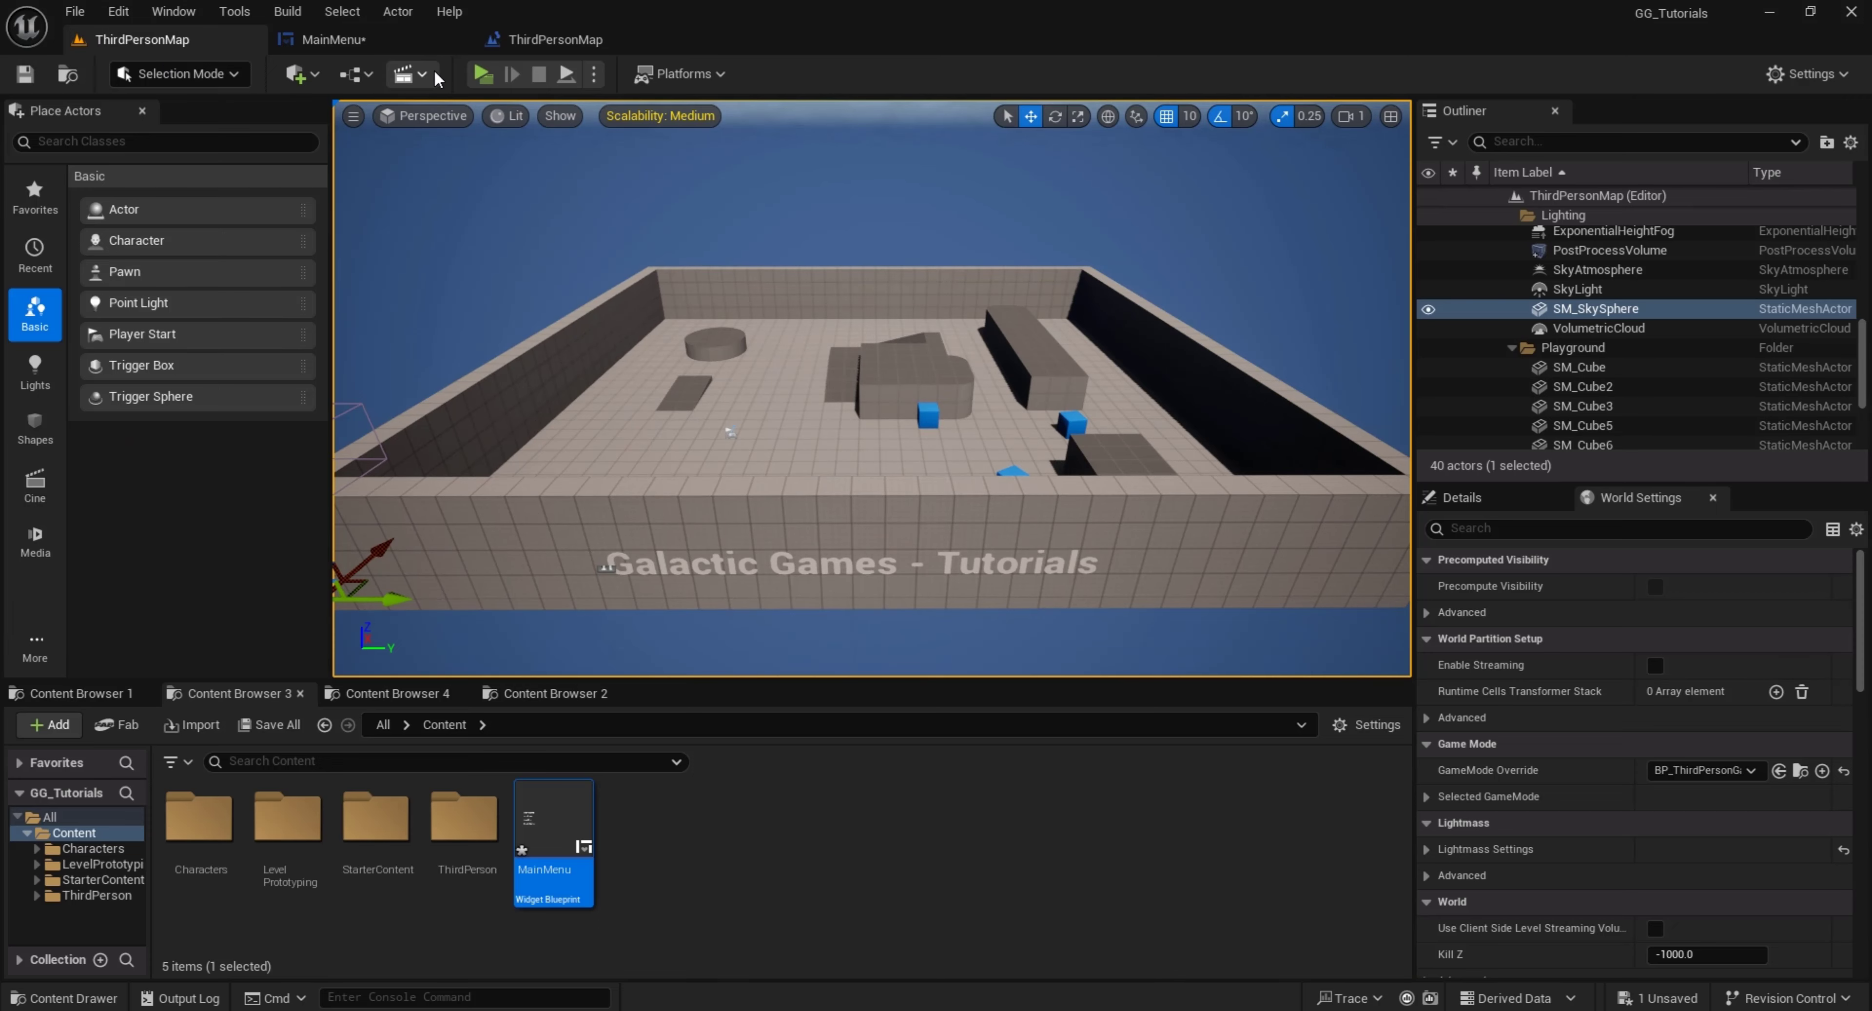
pyautogui.click(483, 73)
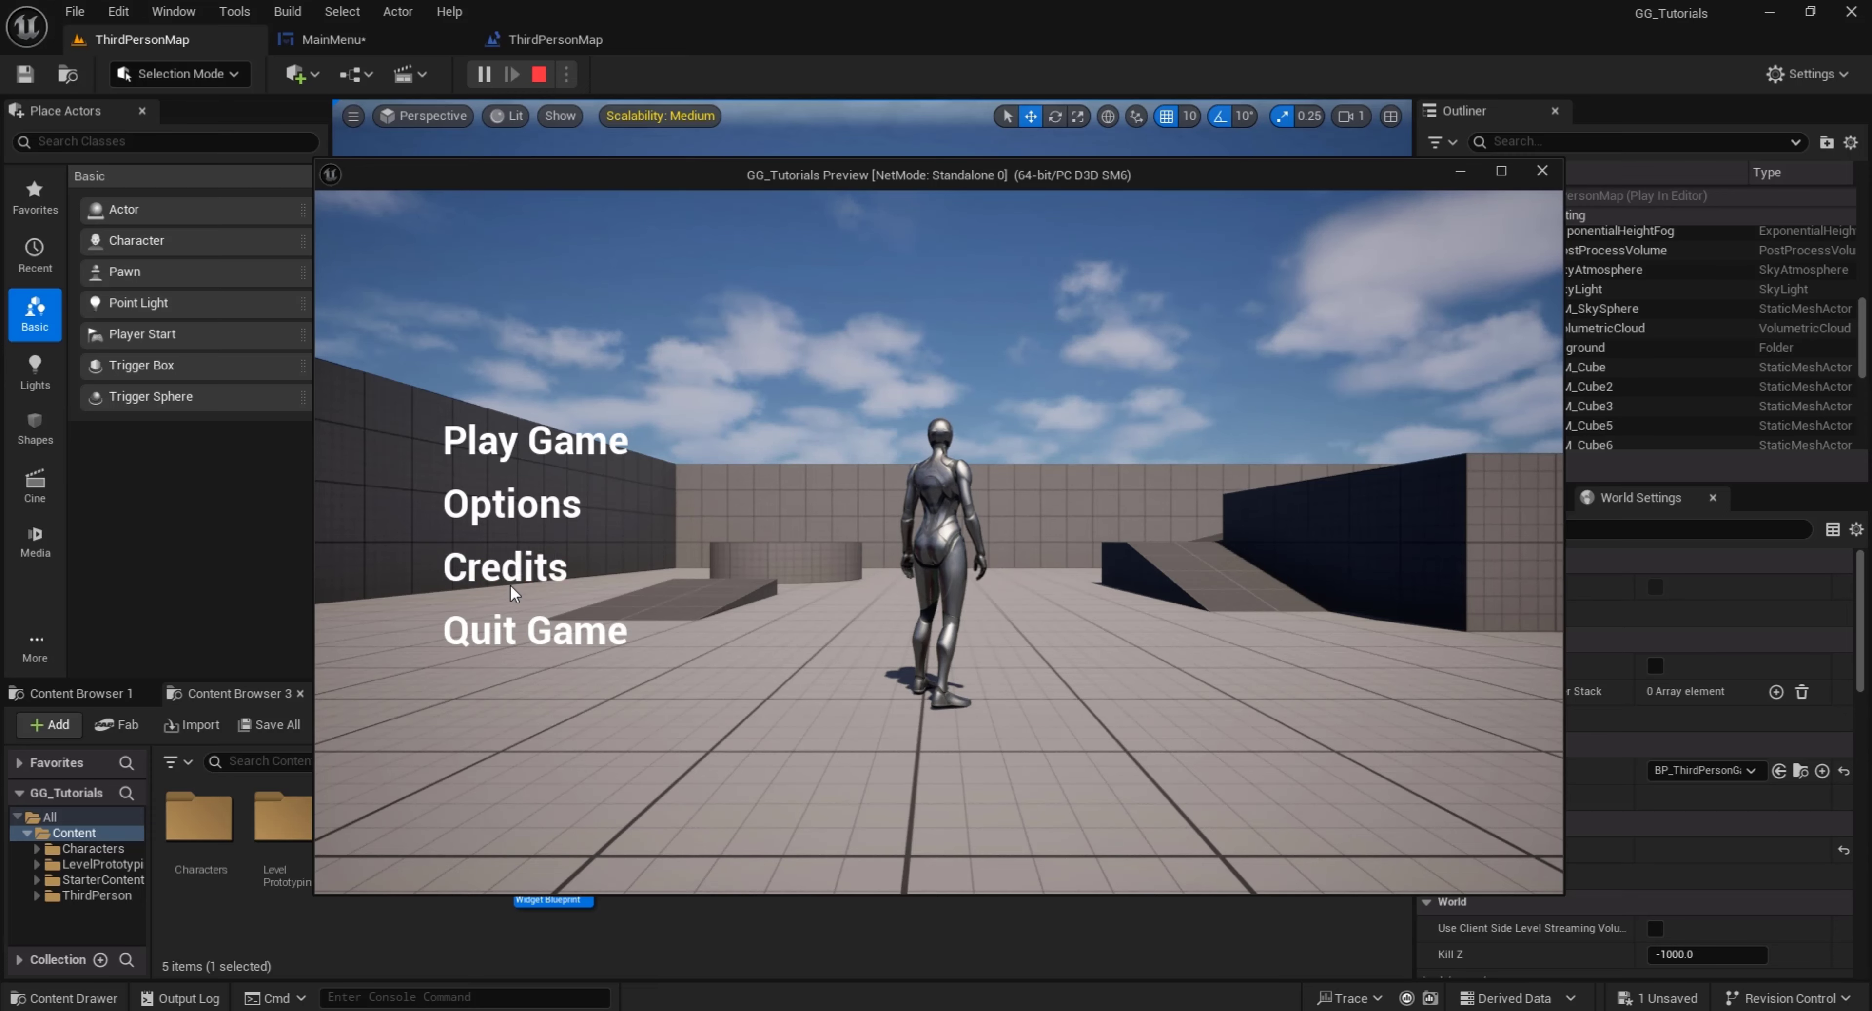
pyautogui.click(516, 630)
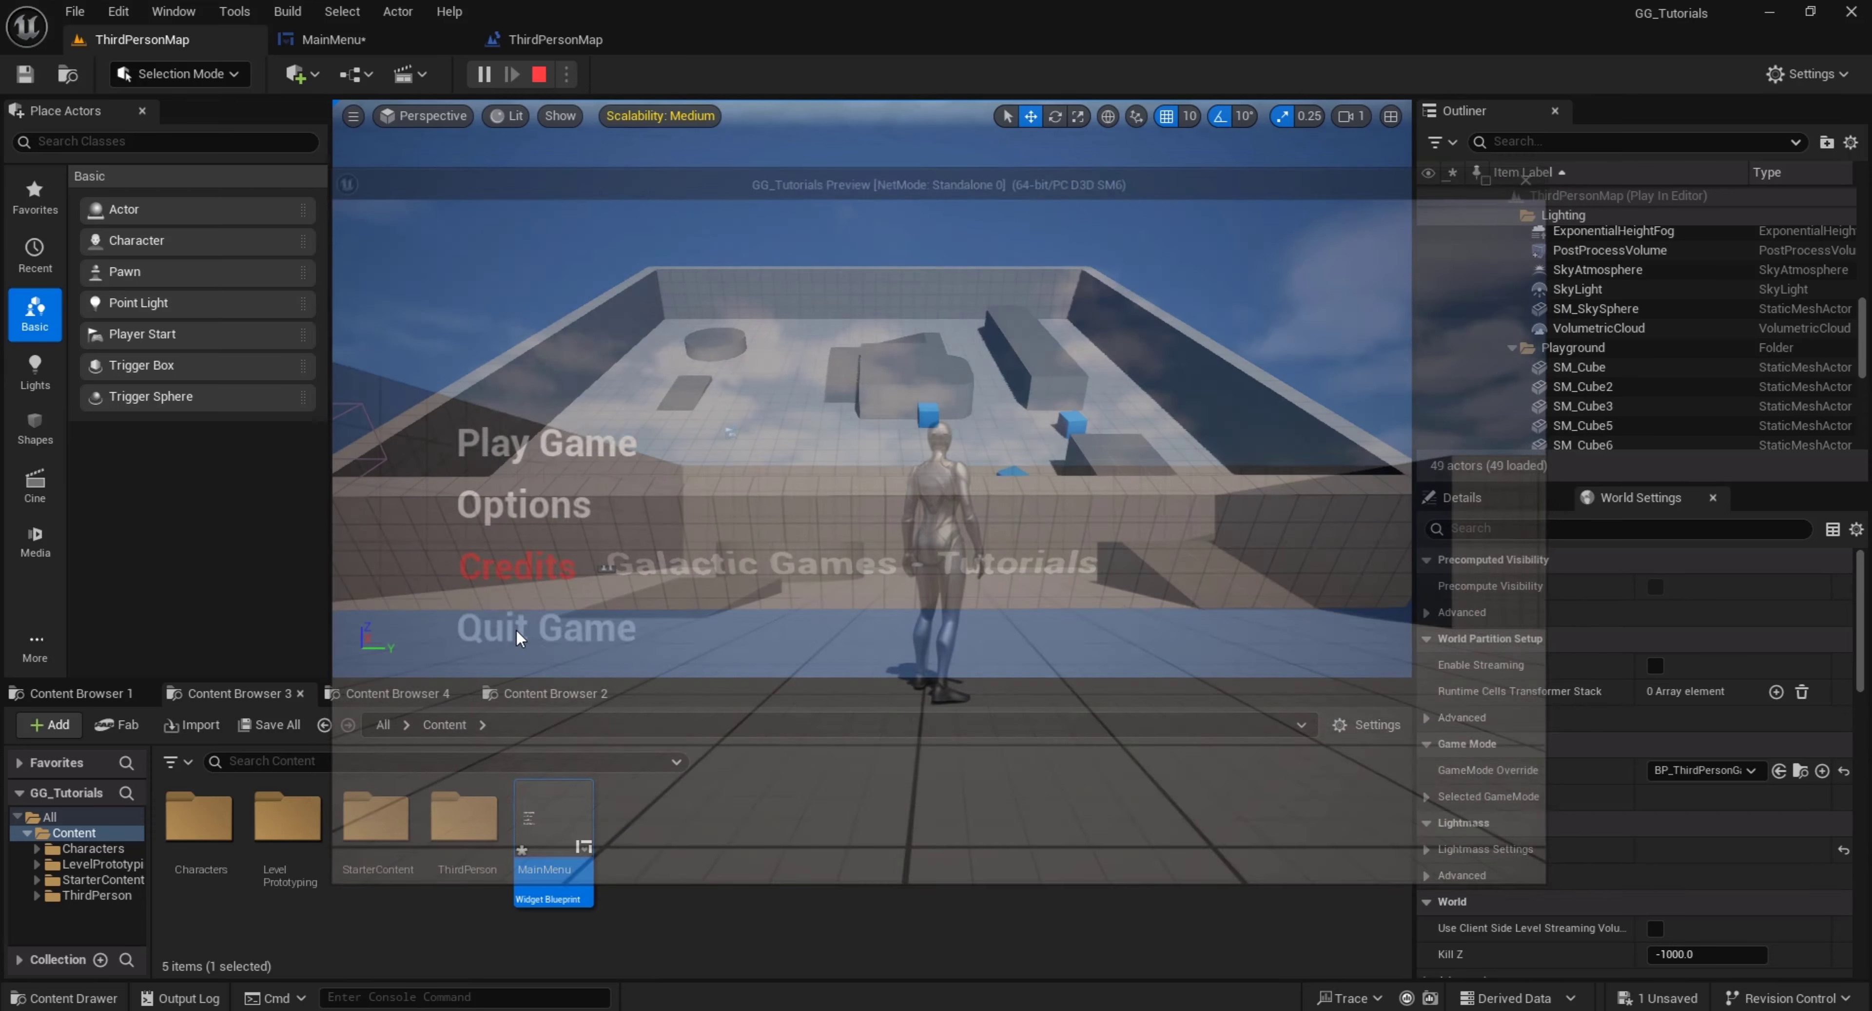
# Locate the Quit Game button's On Hovered event in the MainMenu graph and delete the Credits Hover node feeding its animations
pyautogui.click(364, 37)
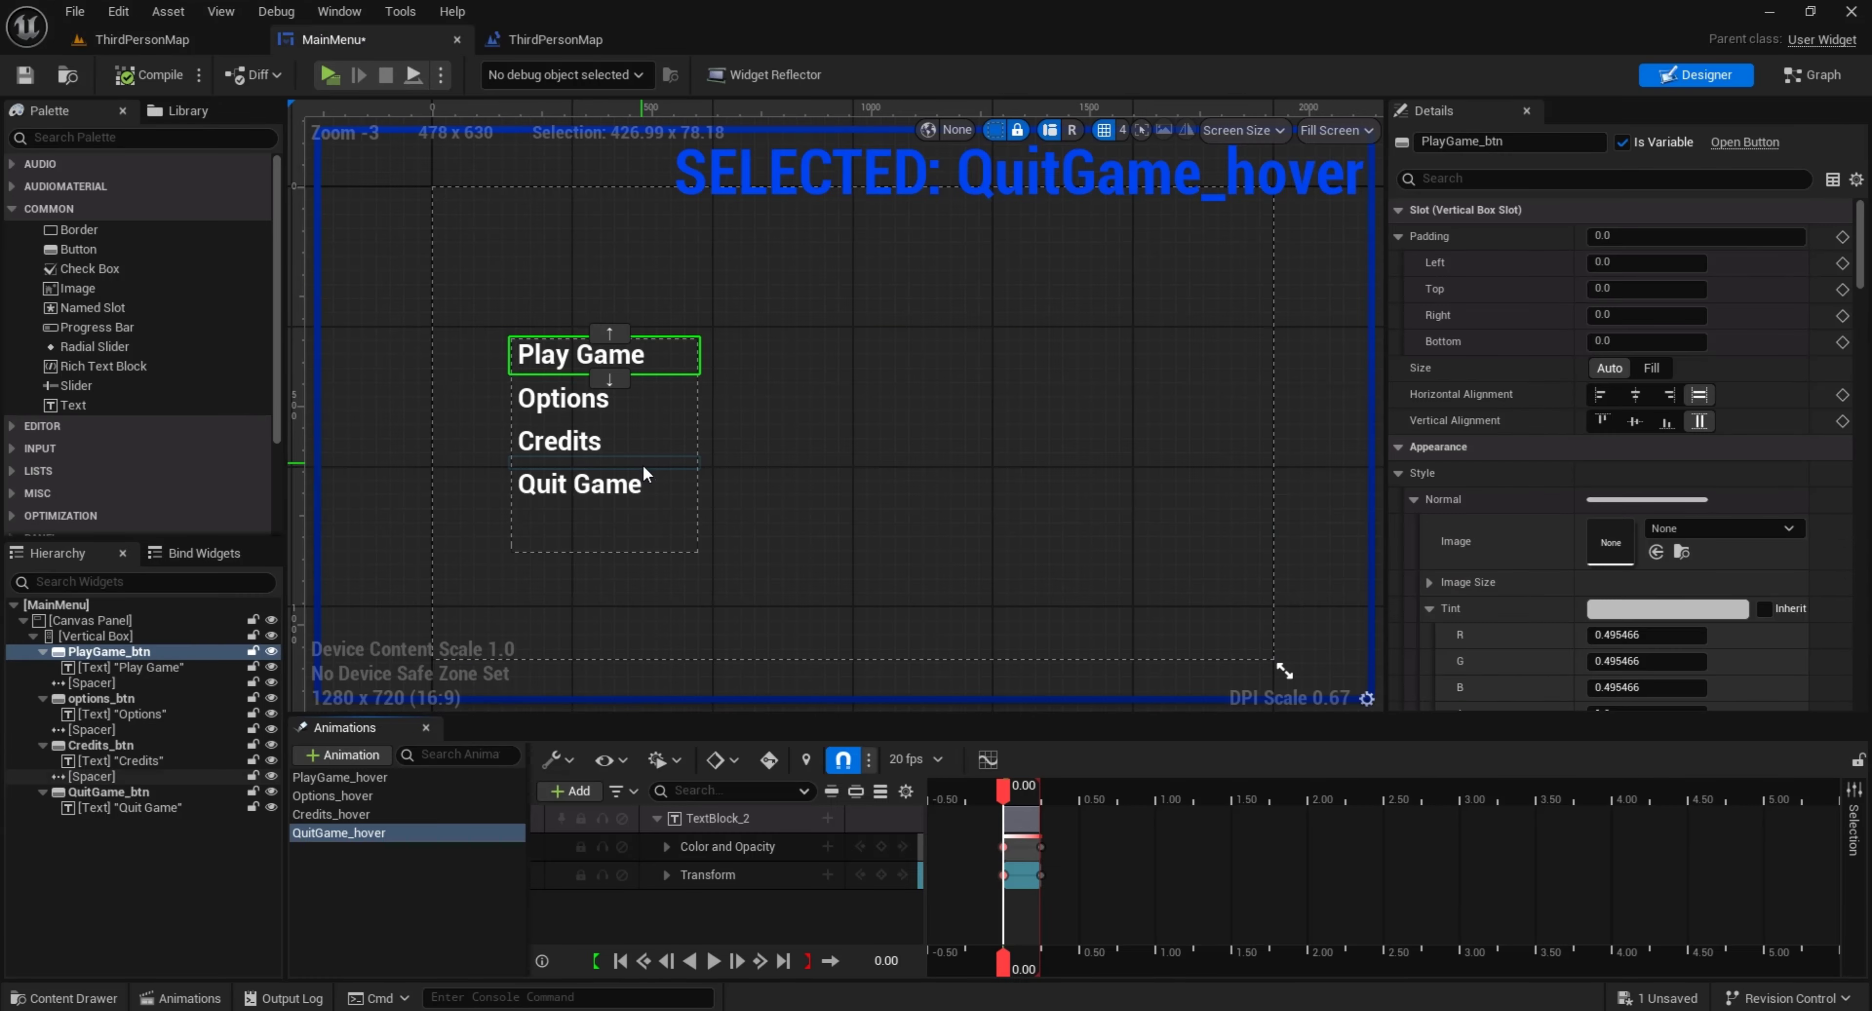
pyautogui.click(643, 480)
pyautogui.scroll(-15, 1802, 328)
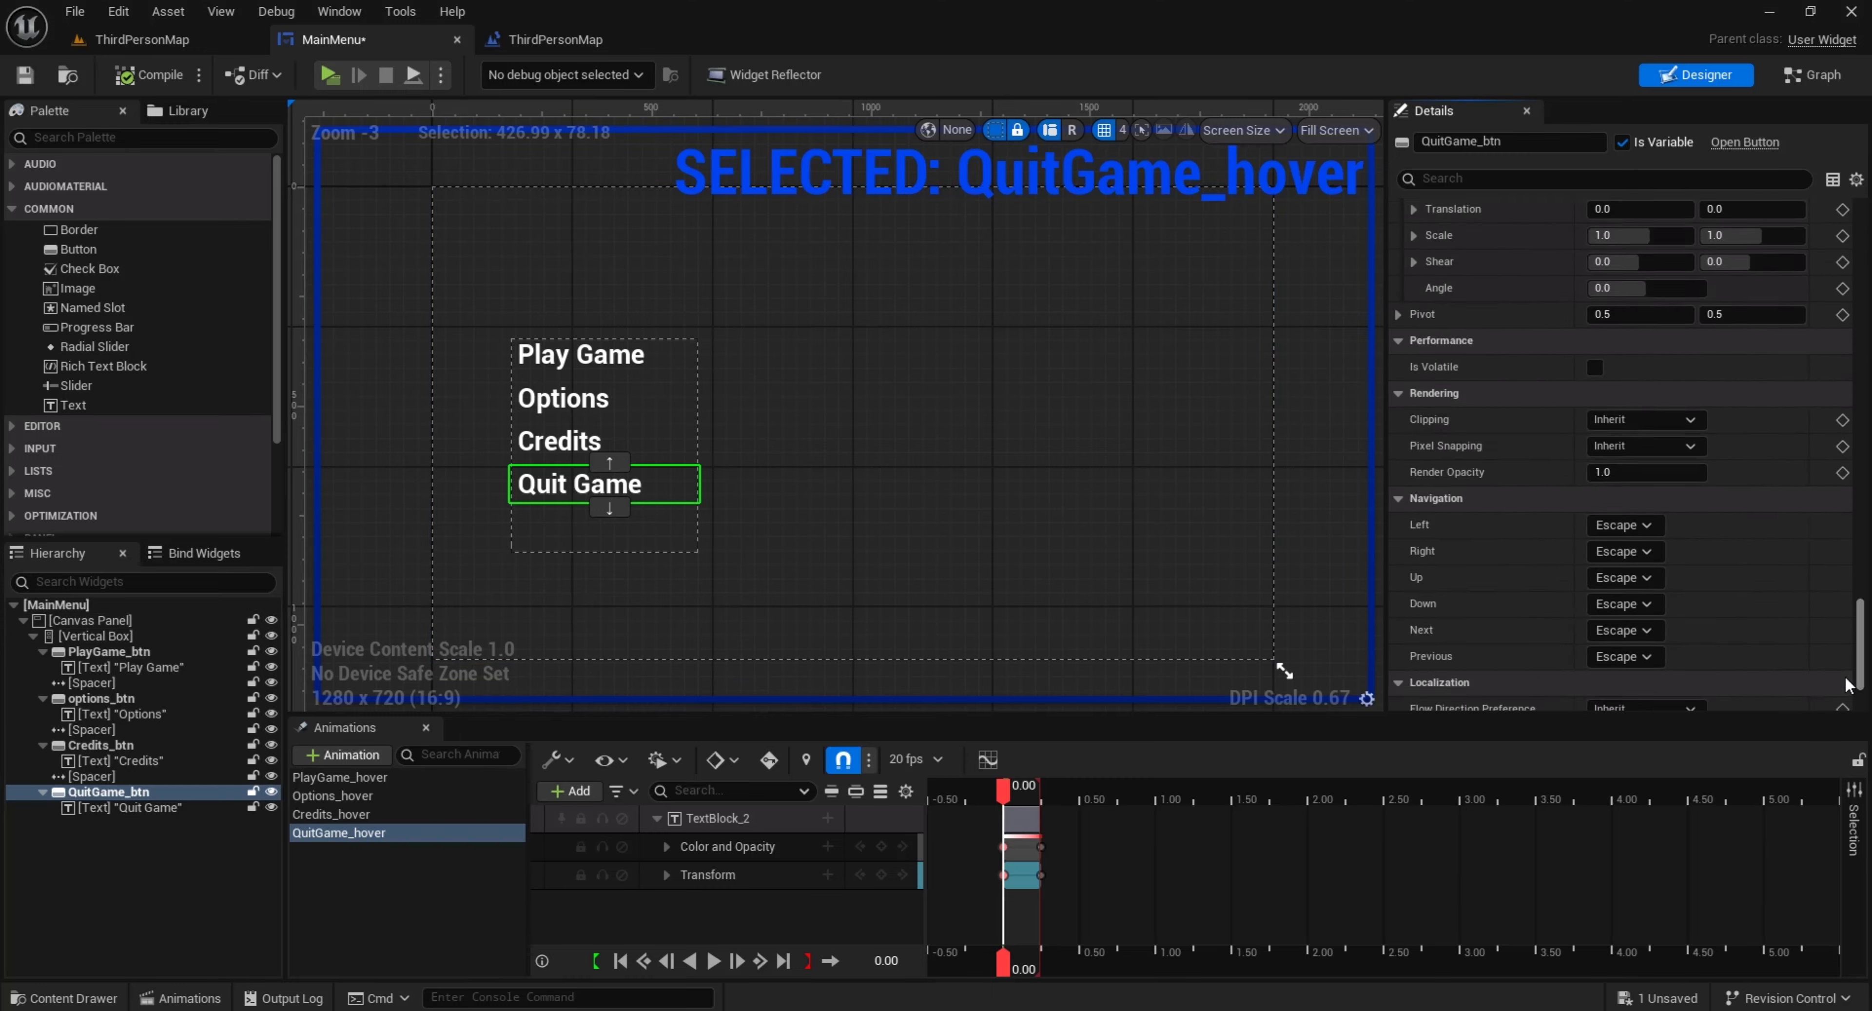
pyautogui.click(1647, 672)
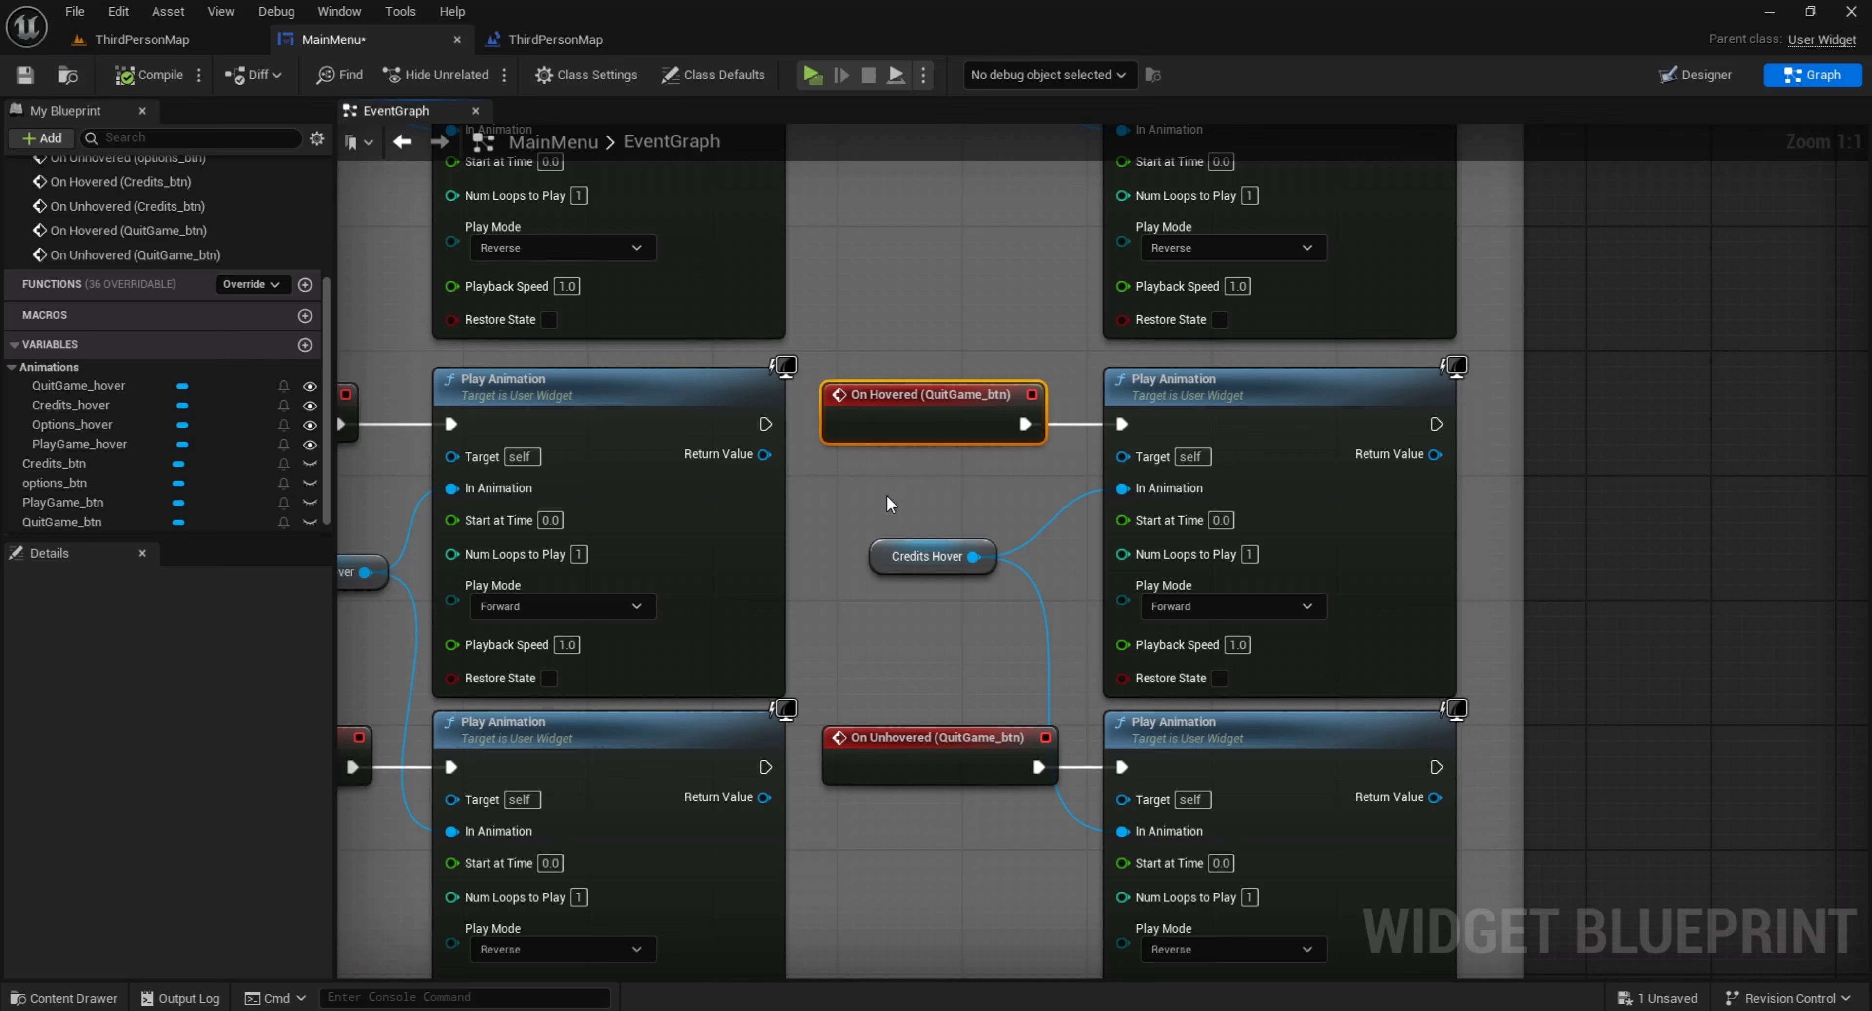
pyautogui.click(917, 556)
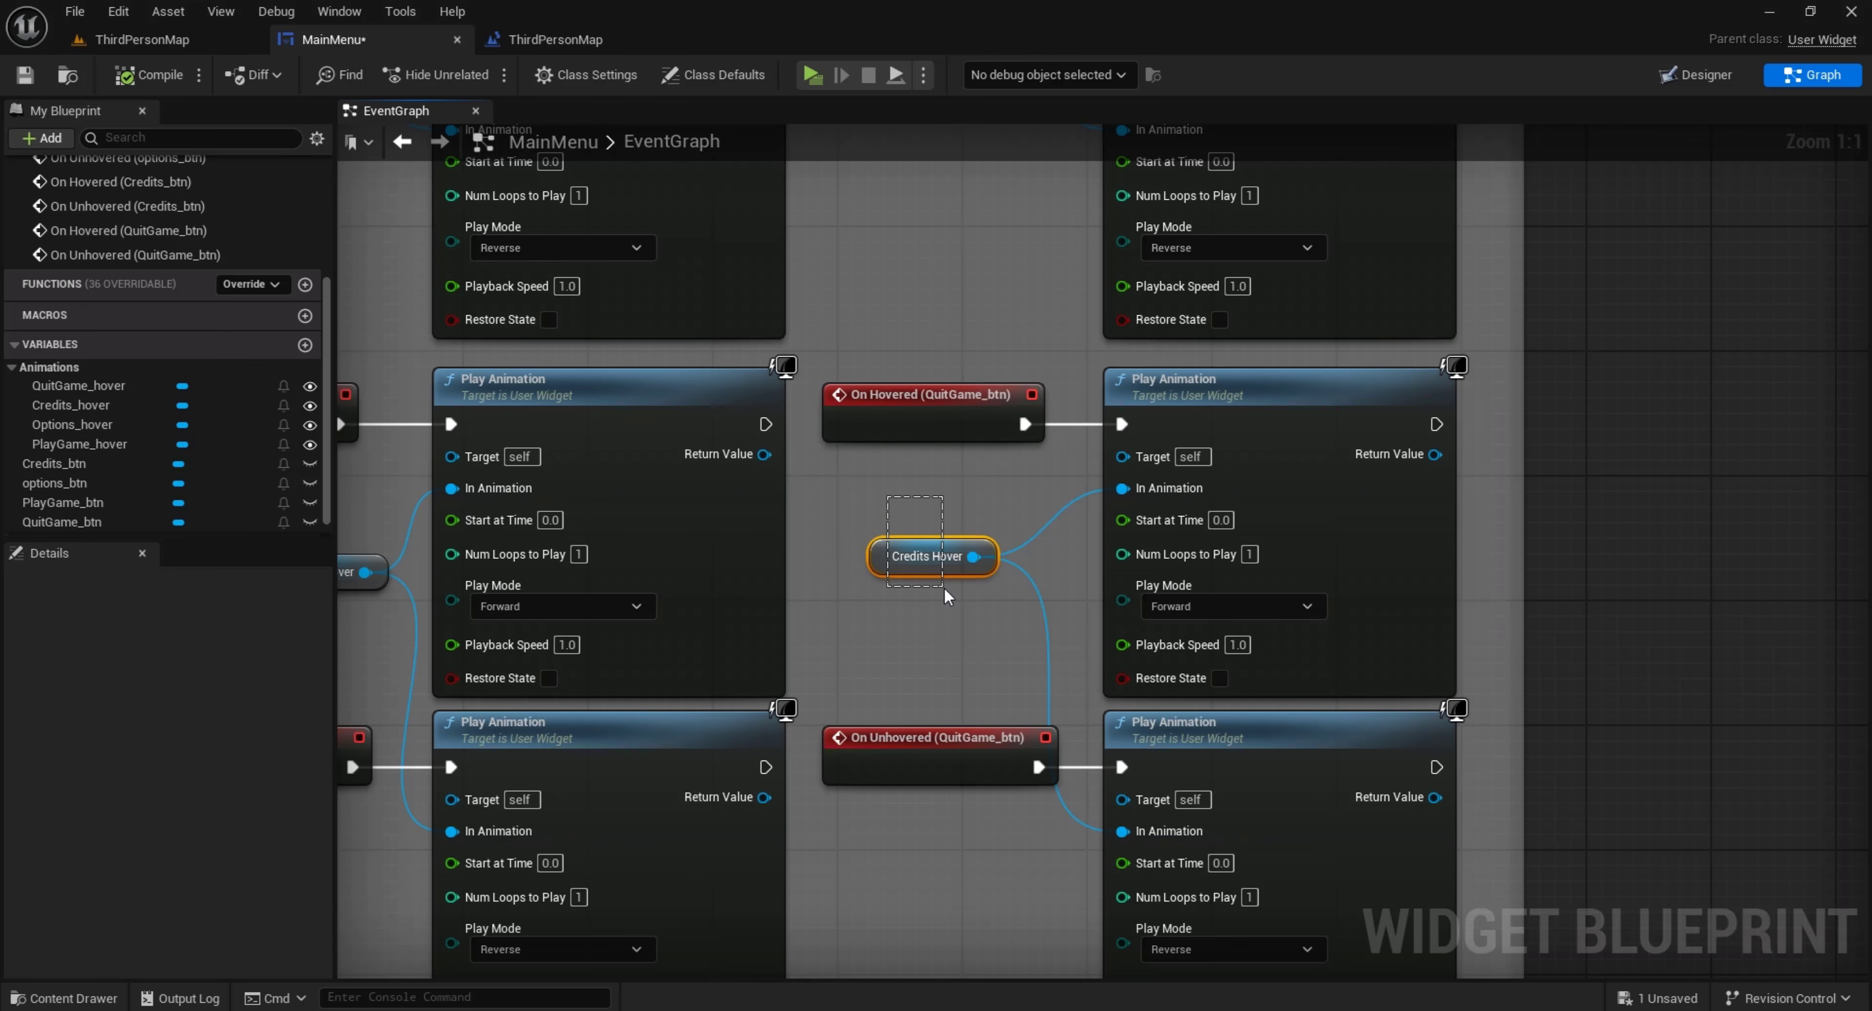
pyautogui.press('Delete')
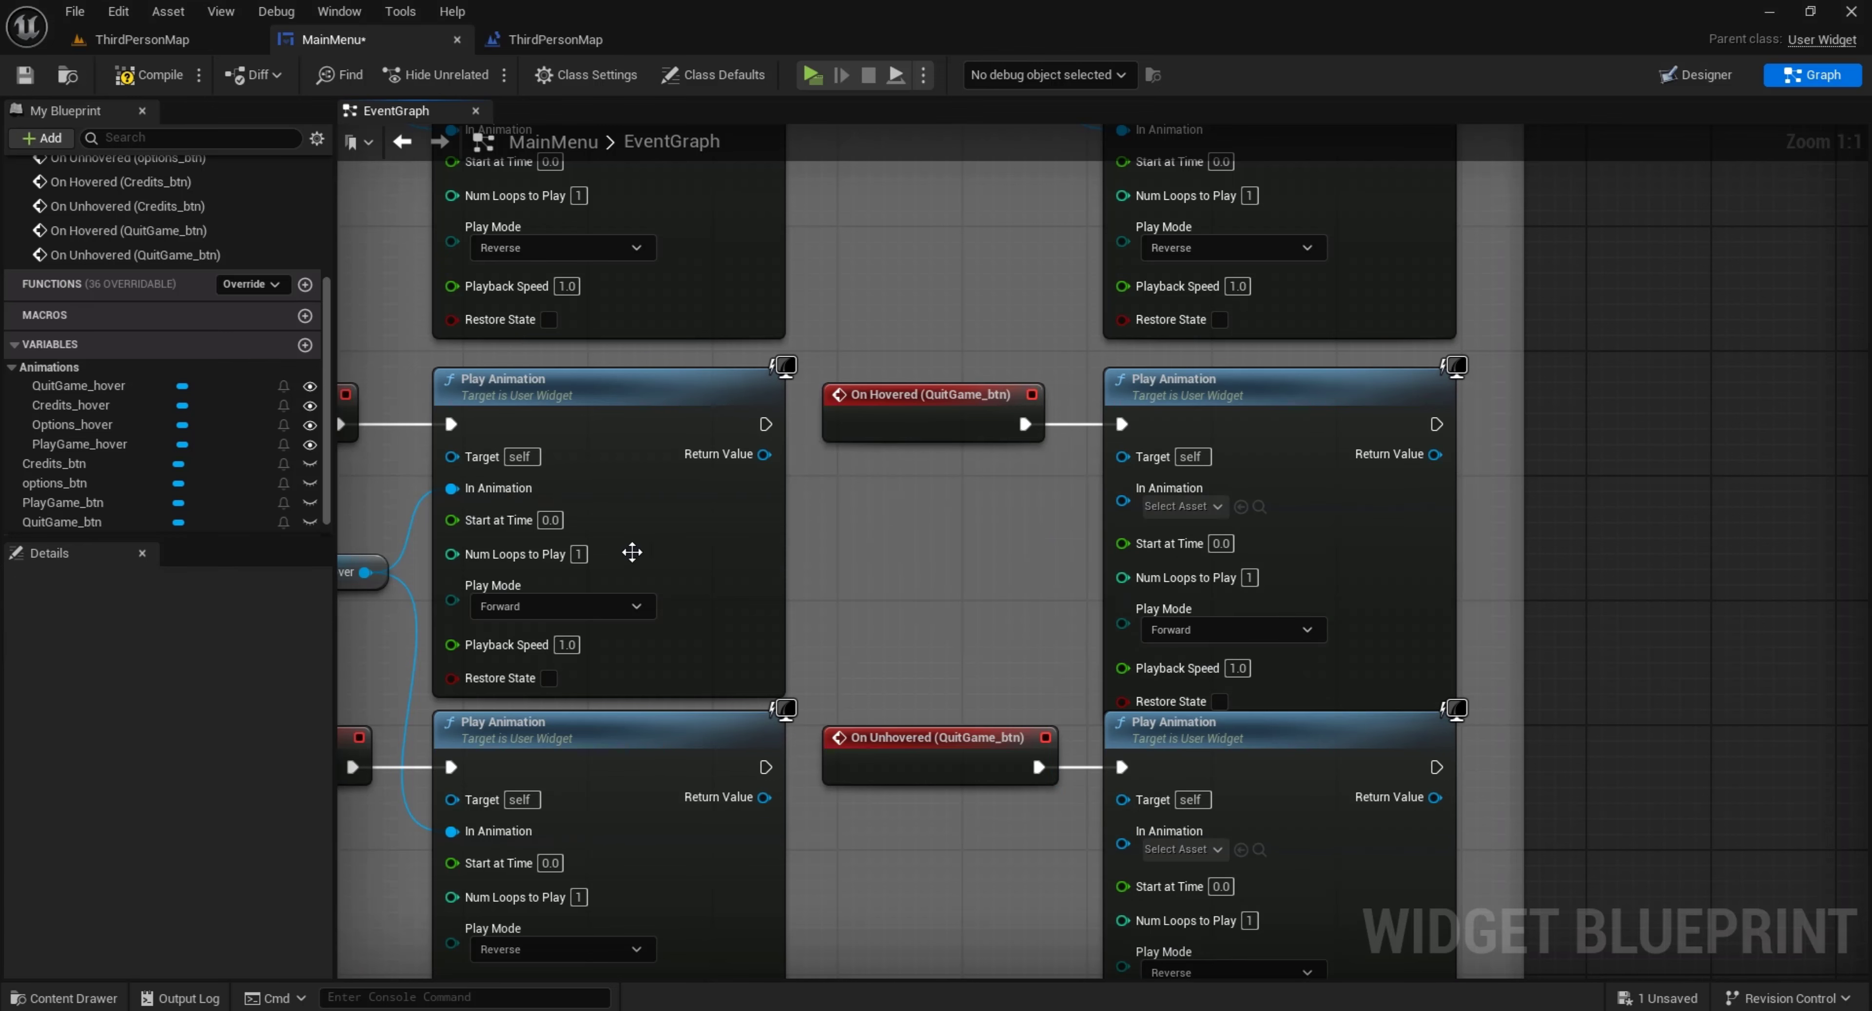
# Add a QuitGame_hover getter and connect it to the In Animation inputs of the Quit Game button's two Play Animation nodes
pyautogui.moveTo(78, 385); pyautogui.dragTo(921, 599)
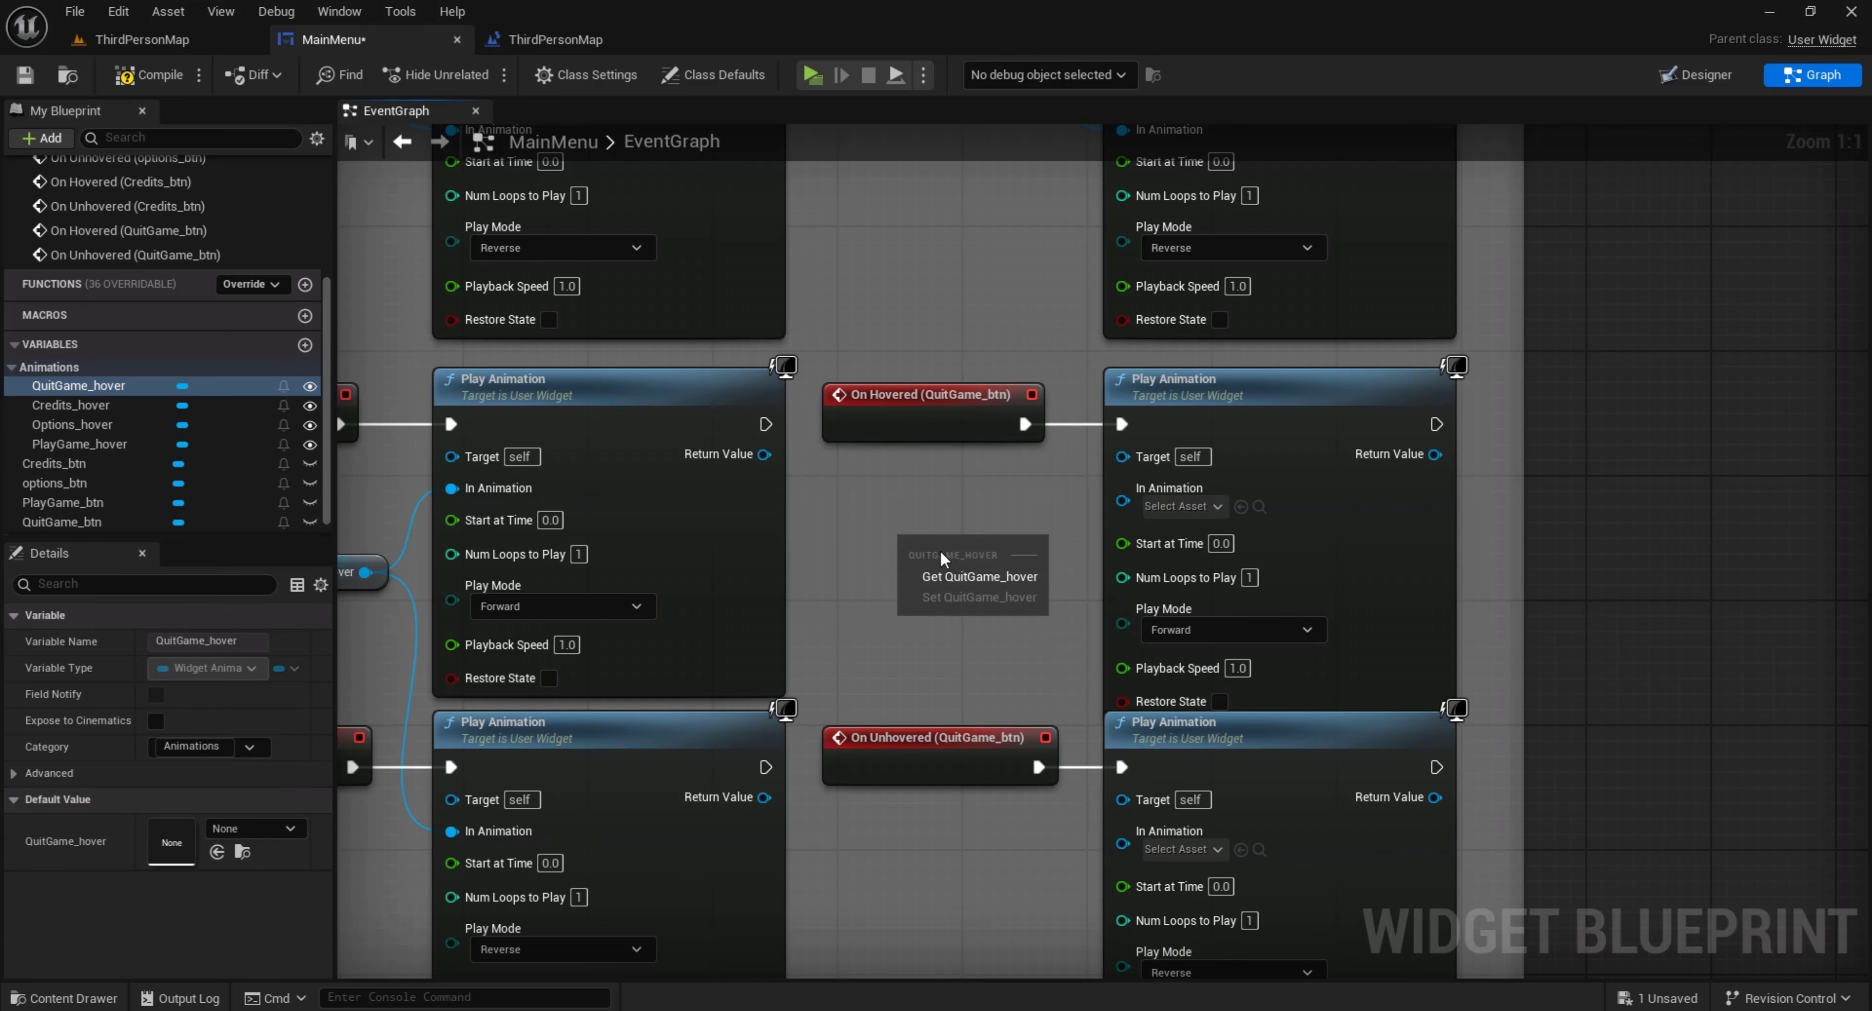
pyautogui.click(959, 563)
pyautogui.moveTo(1003, 541); pyautogui.dragTo(1123, 832)
pyautogui.click(987, 668)
# Compile the widget and play-test ThirdPersonMap again to check the Quit Game button's hover animation and quitting
pyautogui.click(149, 74)
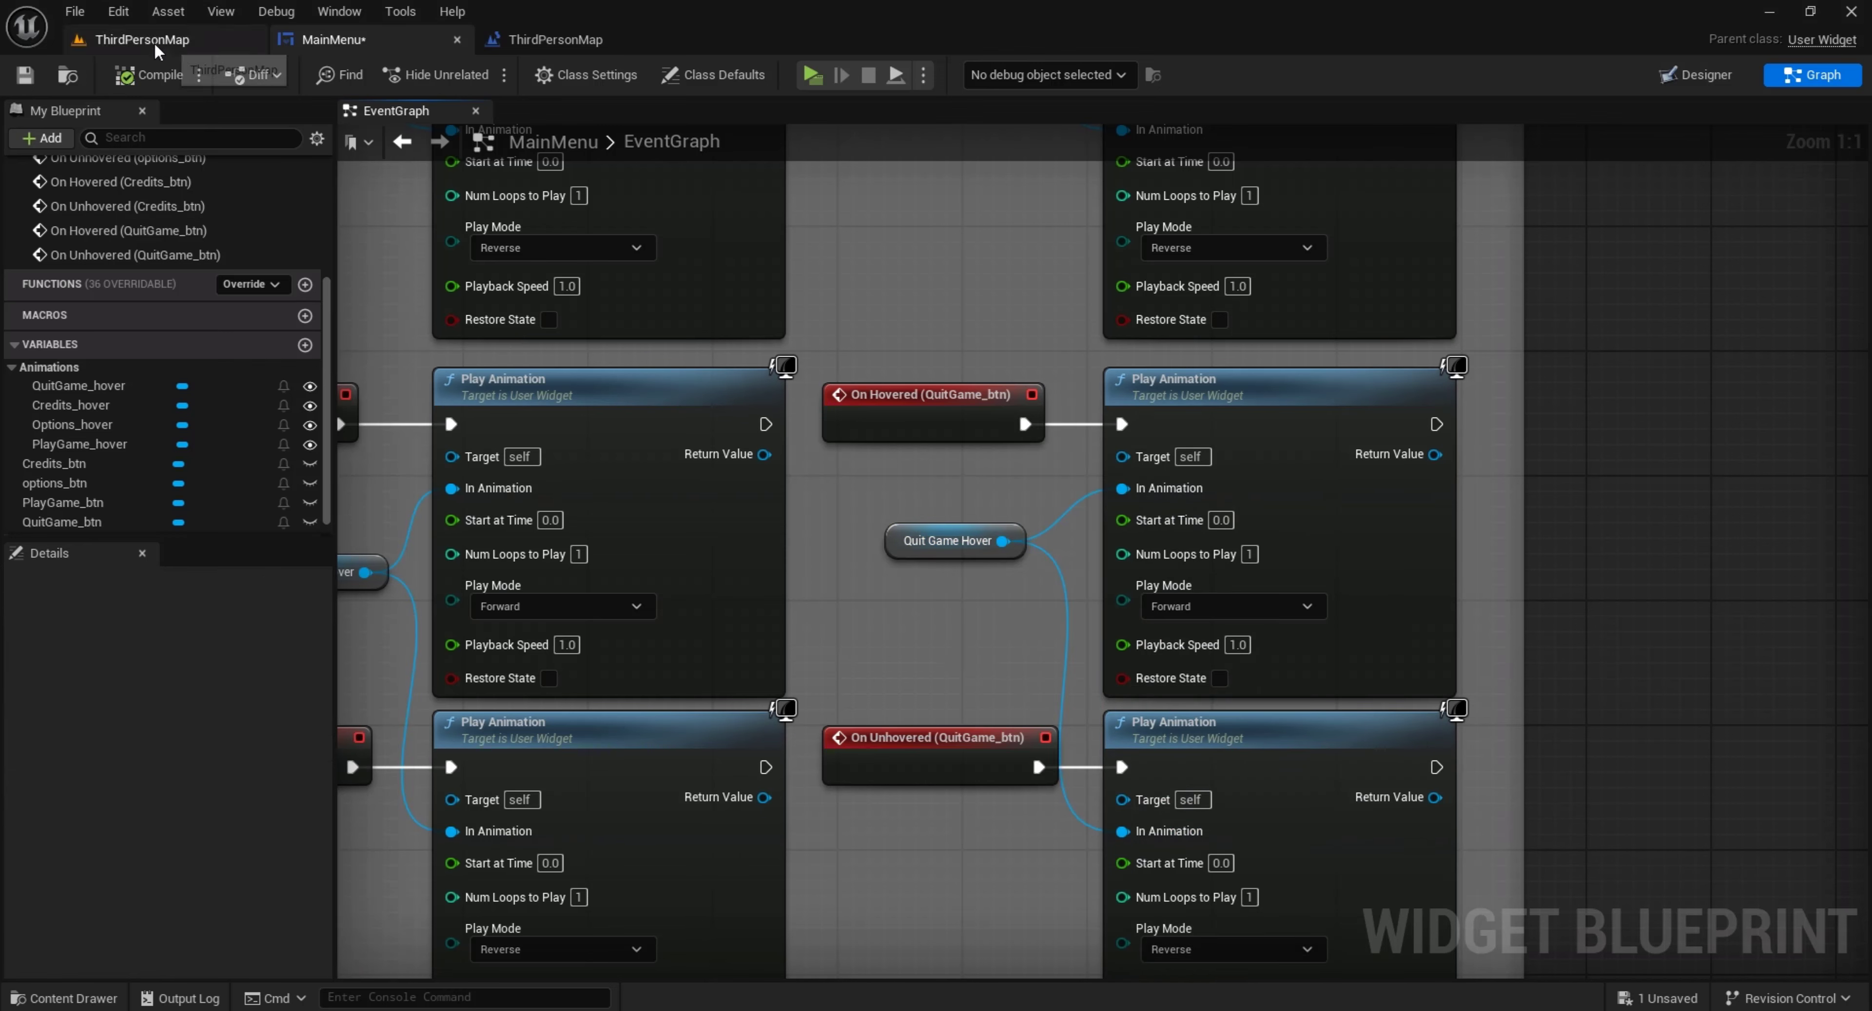
pyautogui.click(142, 39)
pyautogui.click(485, 74)
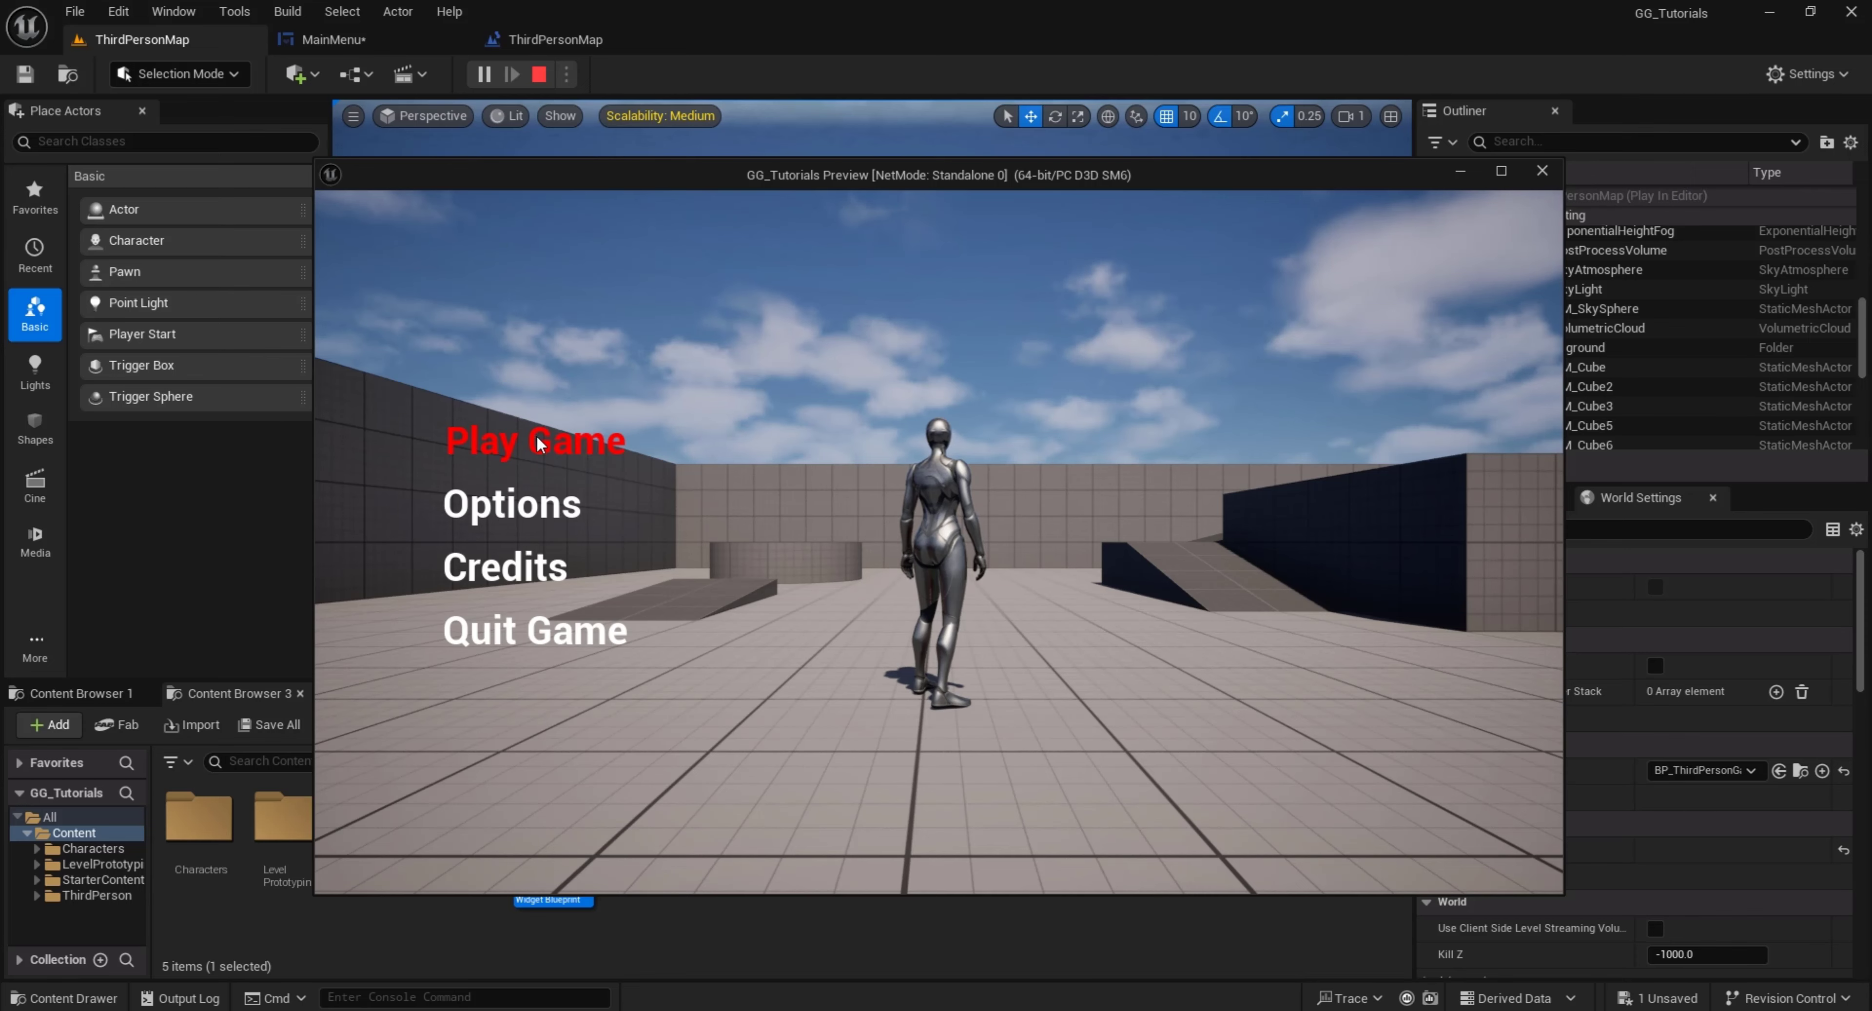
pyautogui.click(542, 632)
# Return to the MainMenu widget and add an On Clicked event for PlayGame_btn
pyautogui.click(378, 41)
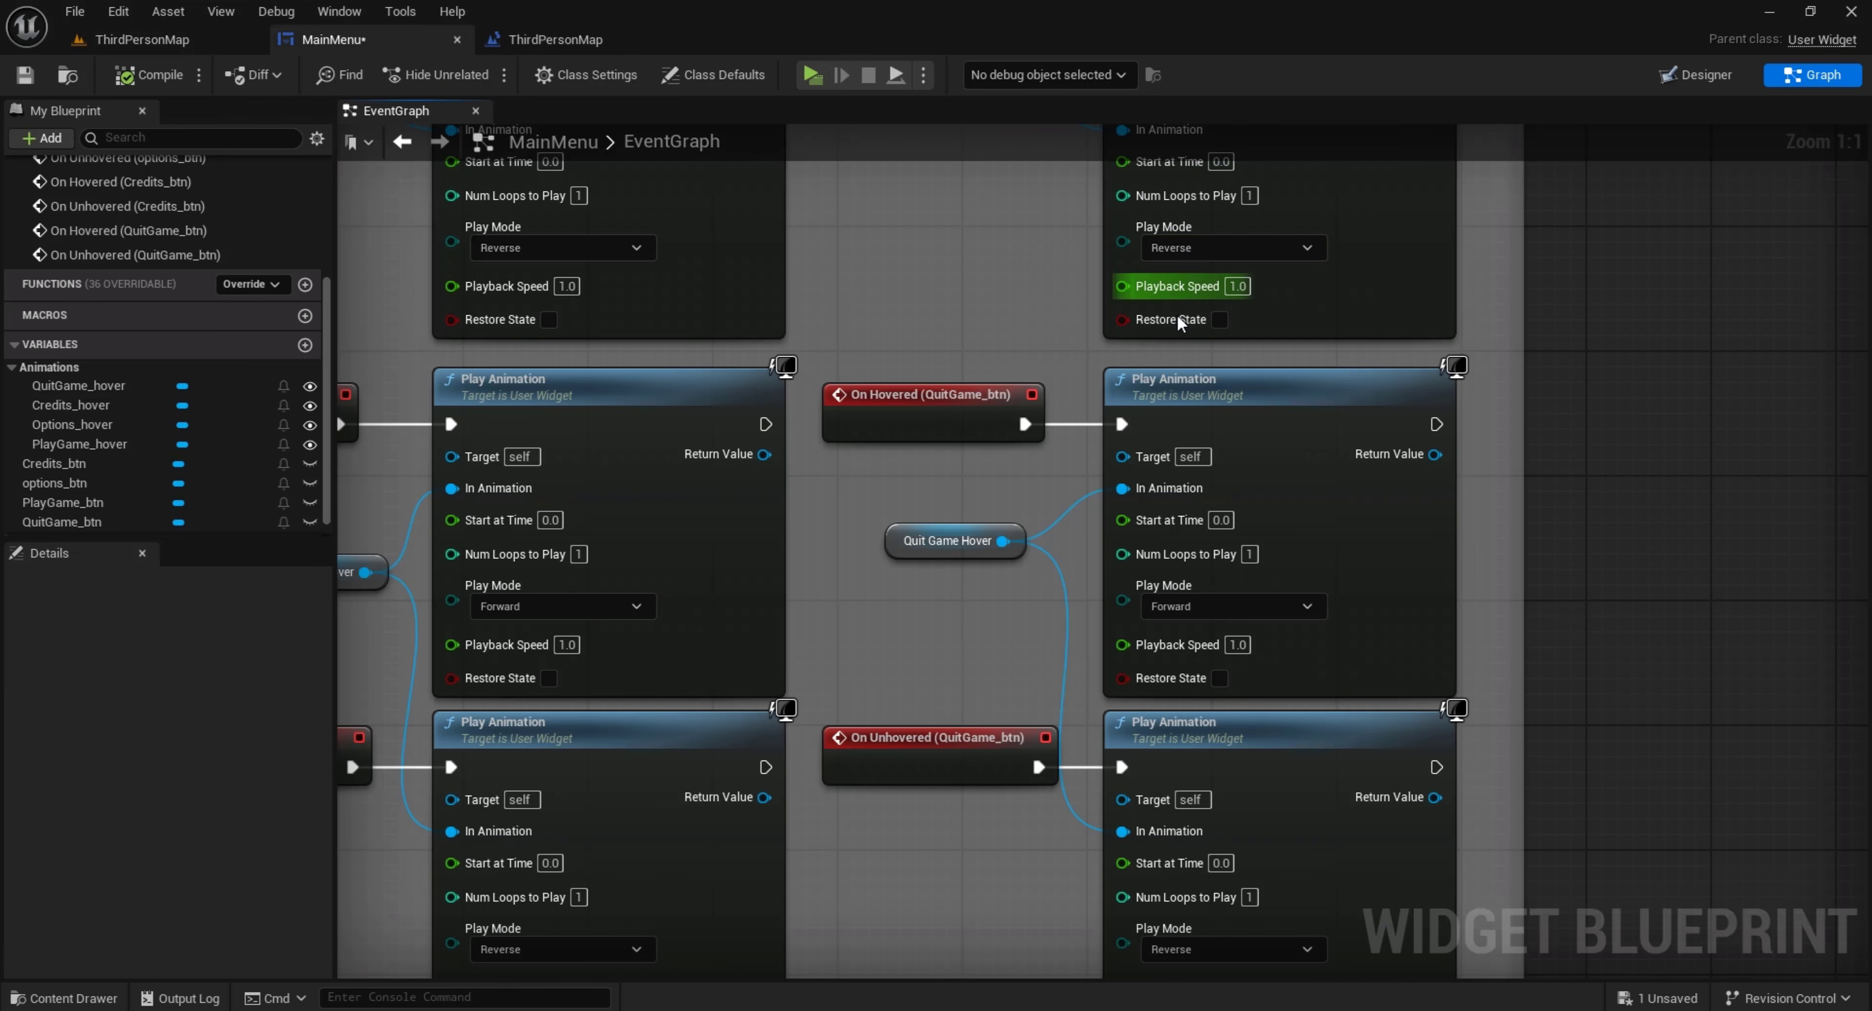
pyautogui.scroll(-5, 1178, 320)
pyautogui.moveTo(1040, 379); pyautogui.dragTo(1003, 687, button='right')
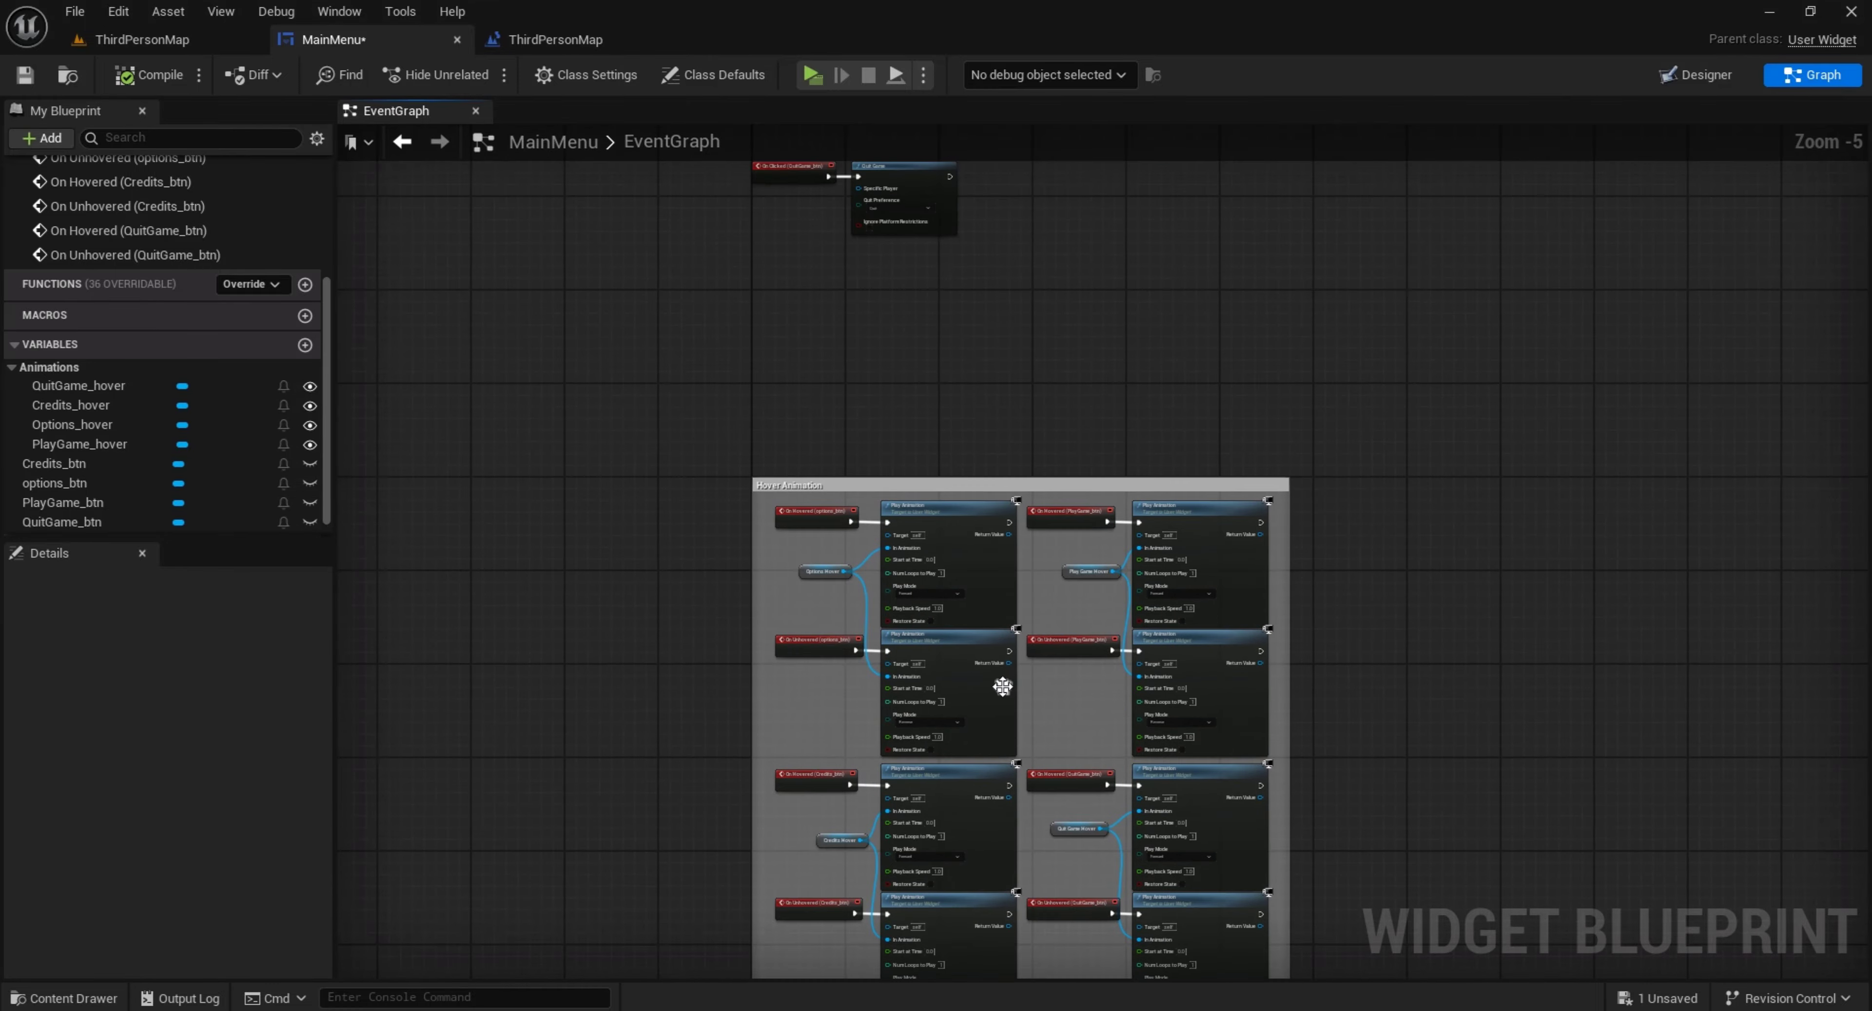
pyautogui.click(1693, 80)
pyautogui.scroll(-3, 802, 327)
pyautogui.click(582, 354)
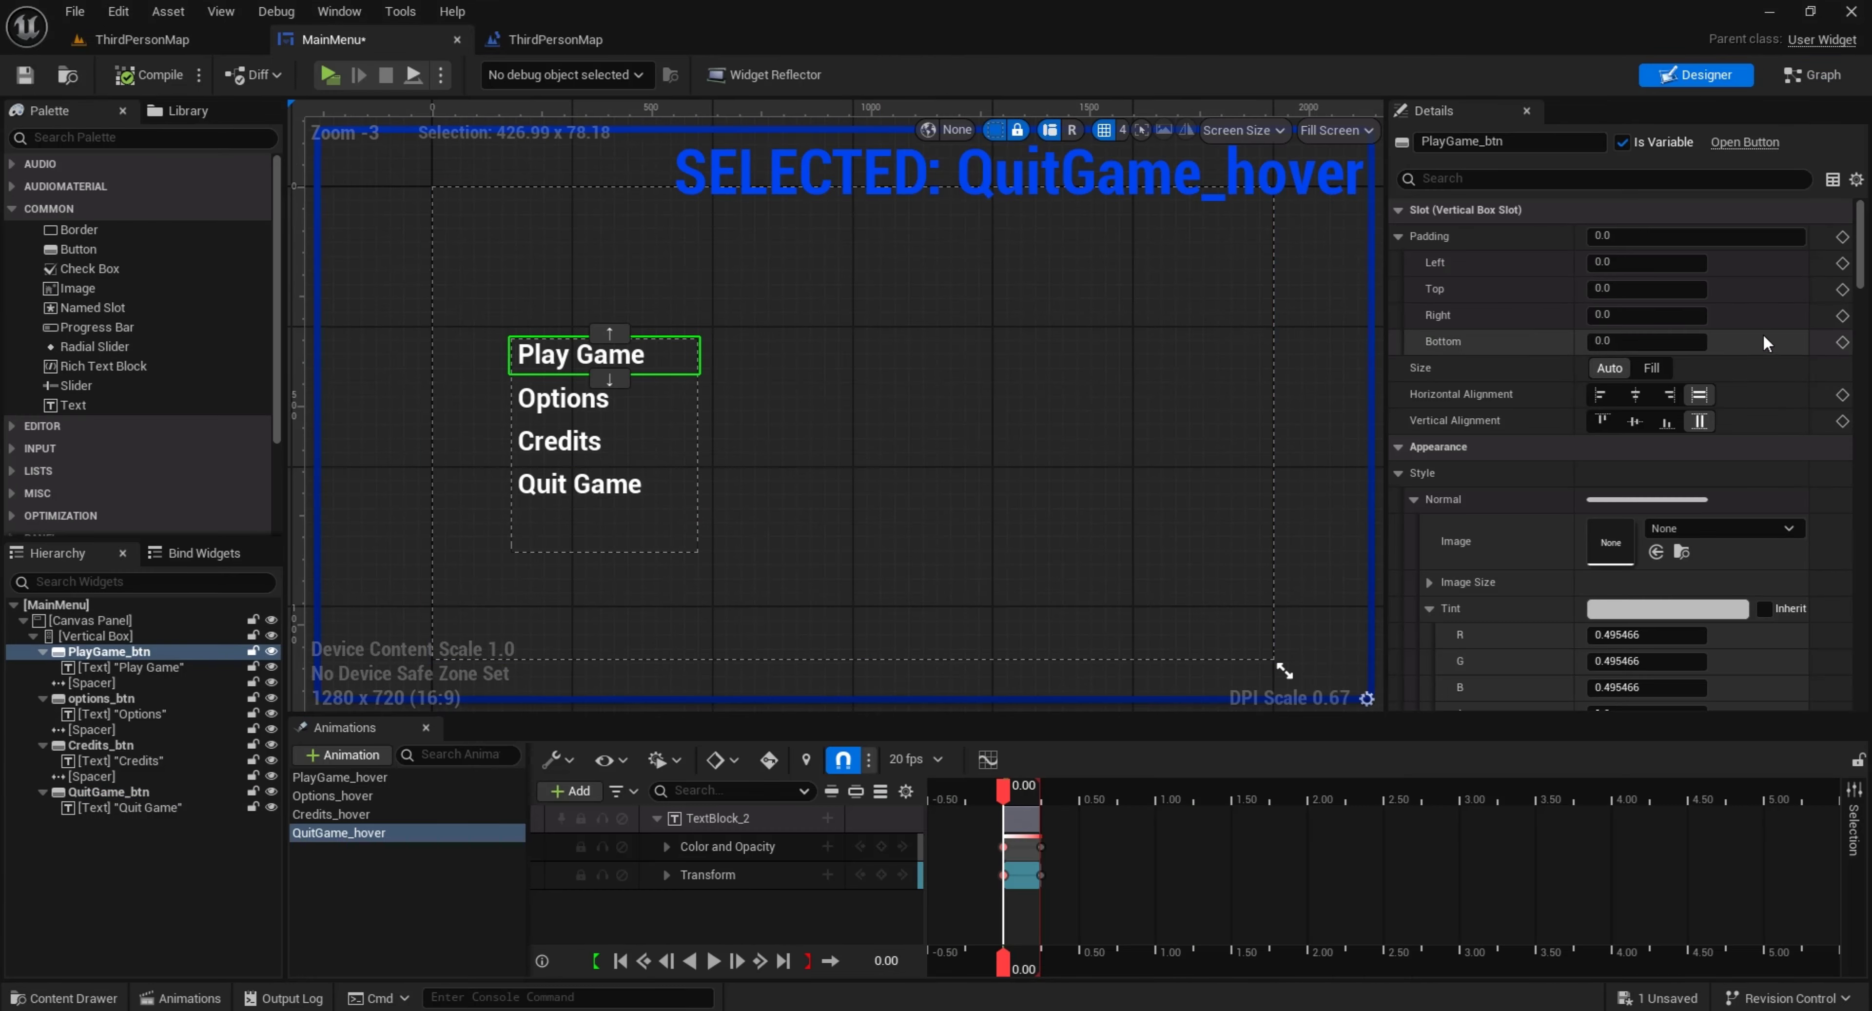
pyautogui.moveTo(1862, 280); pyautogui.dragTo(1864, 716)
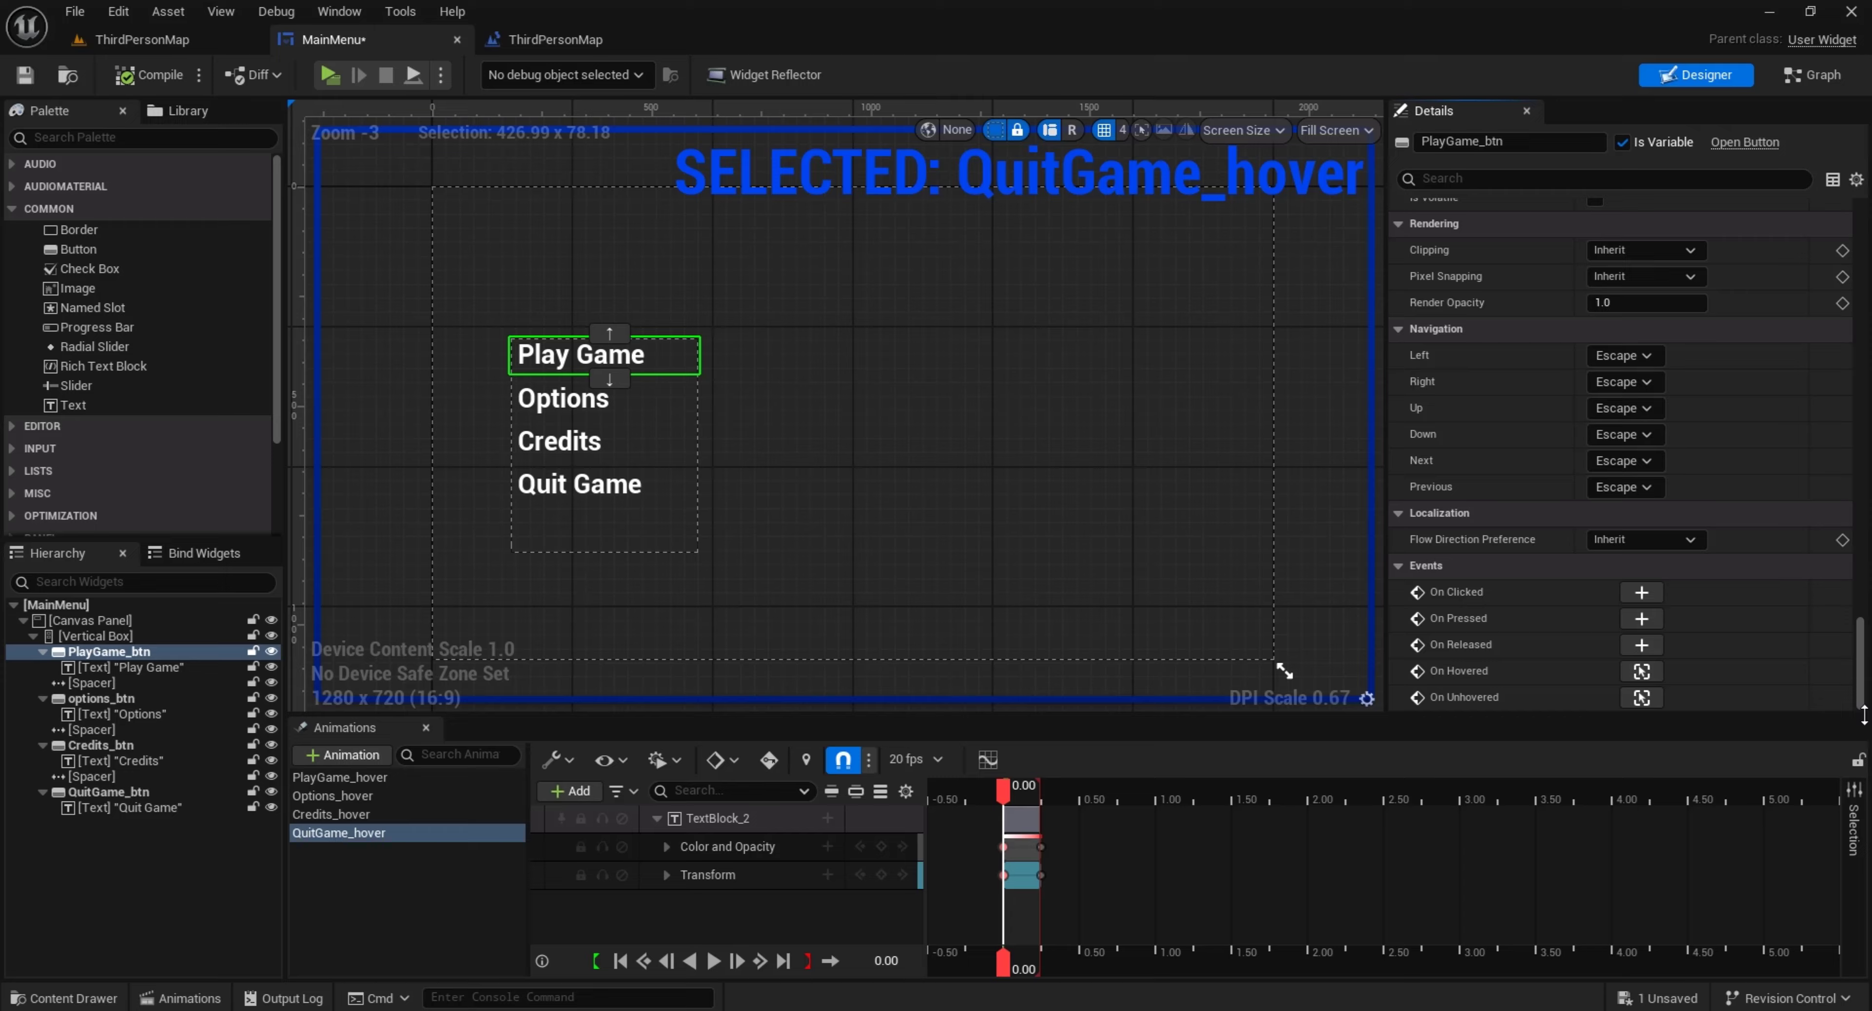
pyautogui.click(1641, 593)
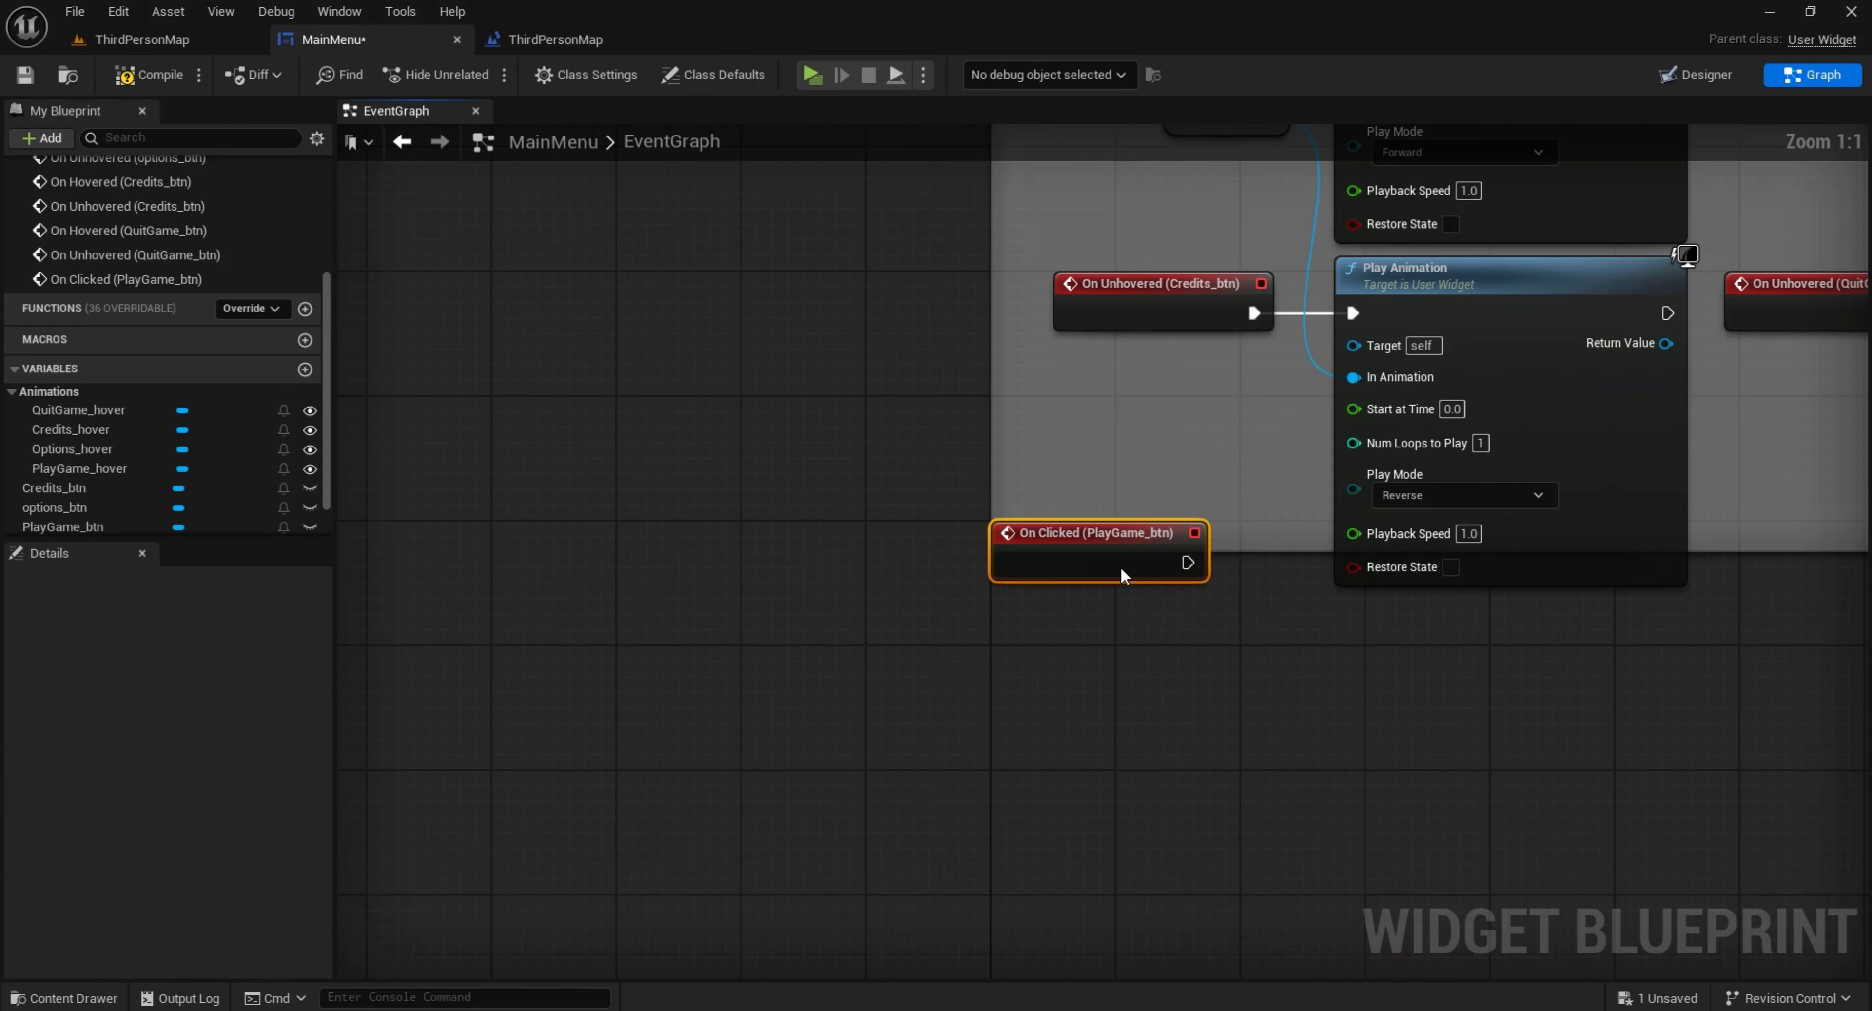
# Move the On Clicked (PlayGame_btn) event into the free space below the Quit Game click event
pyautogui.scroll(-4, 1128, 563)
pyautogui.moveTo(1167, 592); pyautogui.dragTo(1041, 430)
pyautogui.scroll(3, 1090, 429)
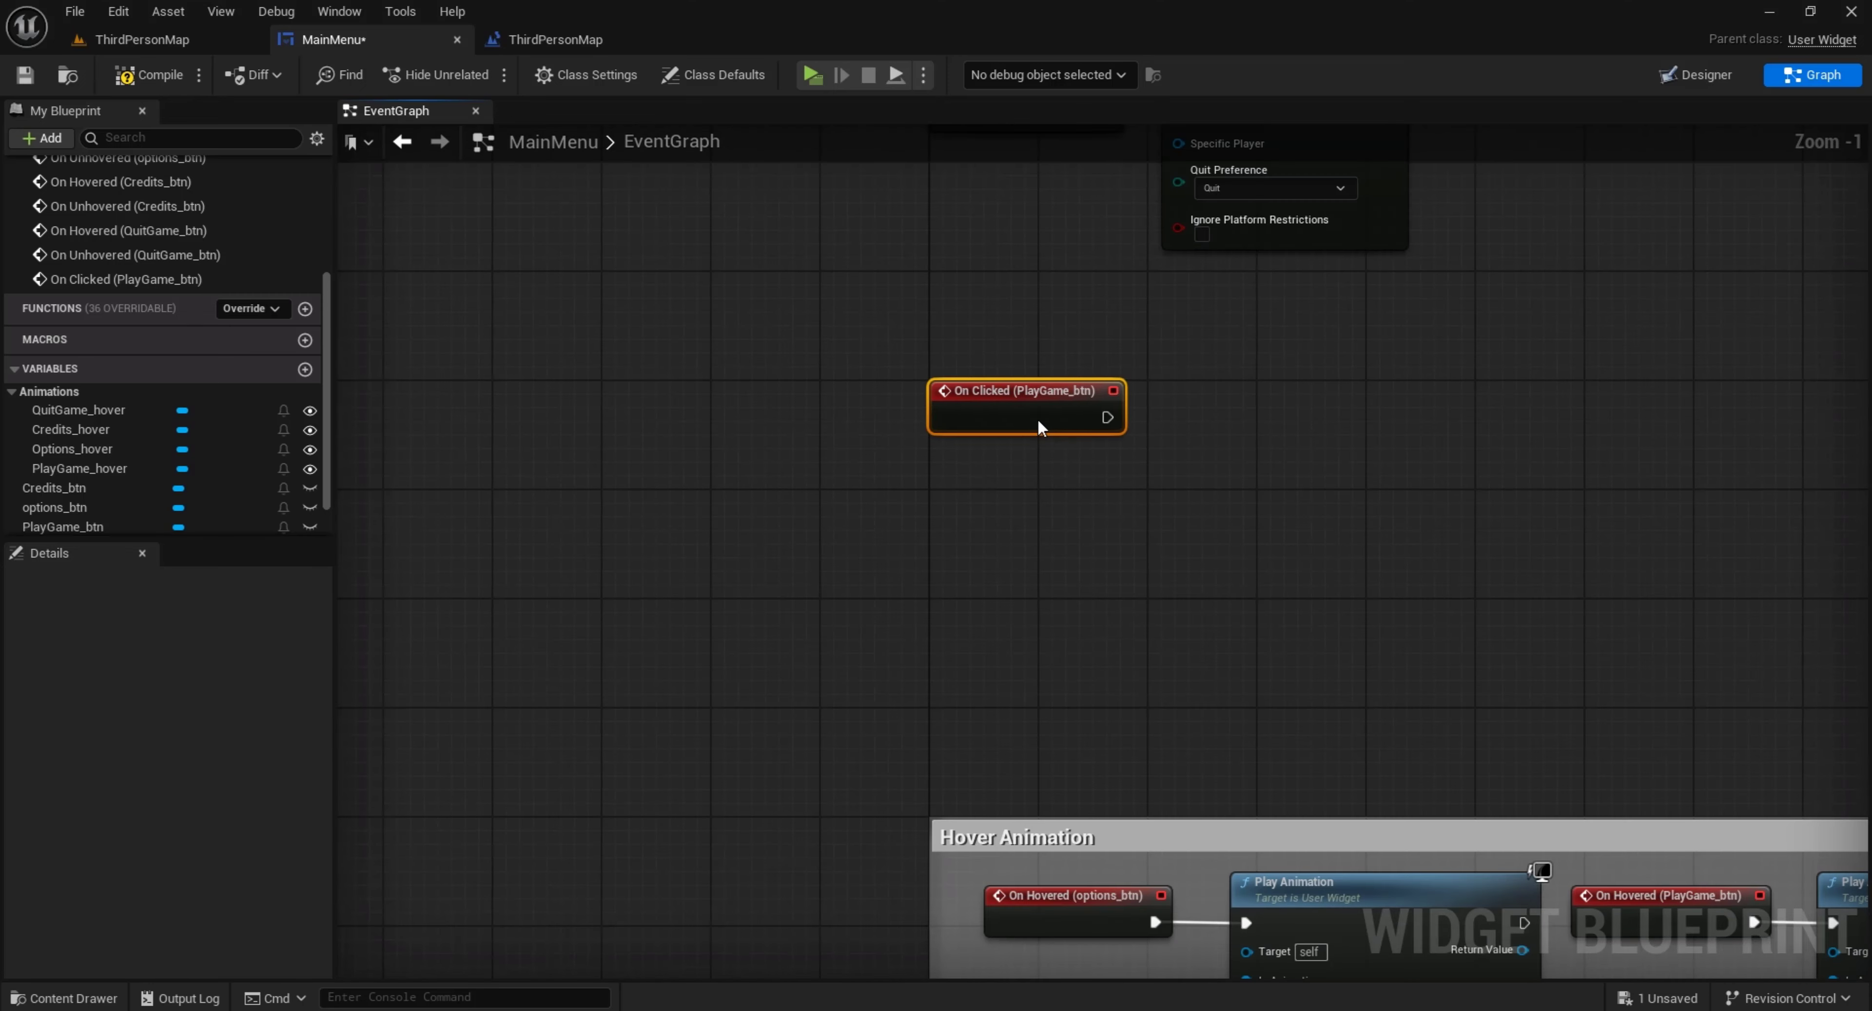
pyautogui.moveTo(1285, 386); pyautogui.dragTo(973, 589, button='right')
pyautogui.rightClick(973, 591)
# Add a Remove from Parent node executed by the On Clicked (PlayGame_btn) event
pyautogui.moveTo(795, 626); pyautogui.dragTo(898, 648)
pyautogui.write('rem')
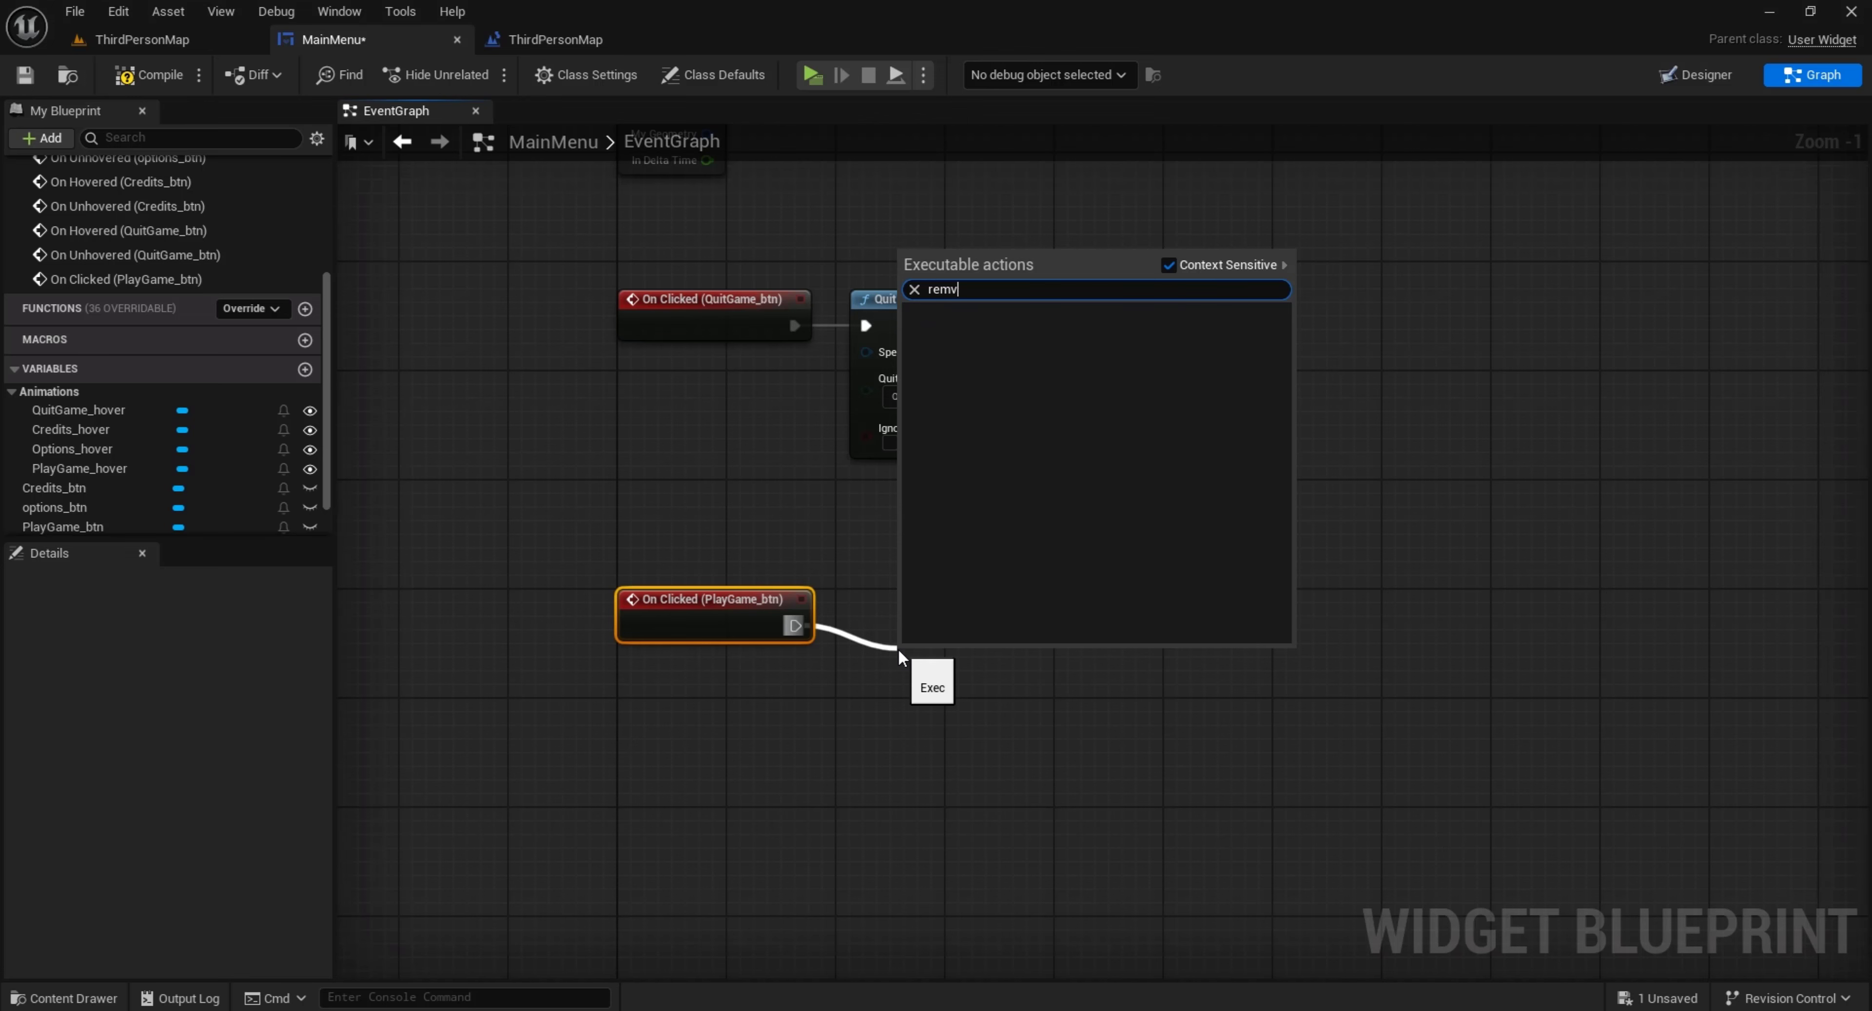
pyautogui.write('ove from')
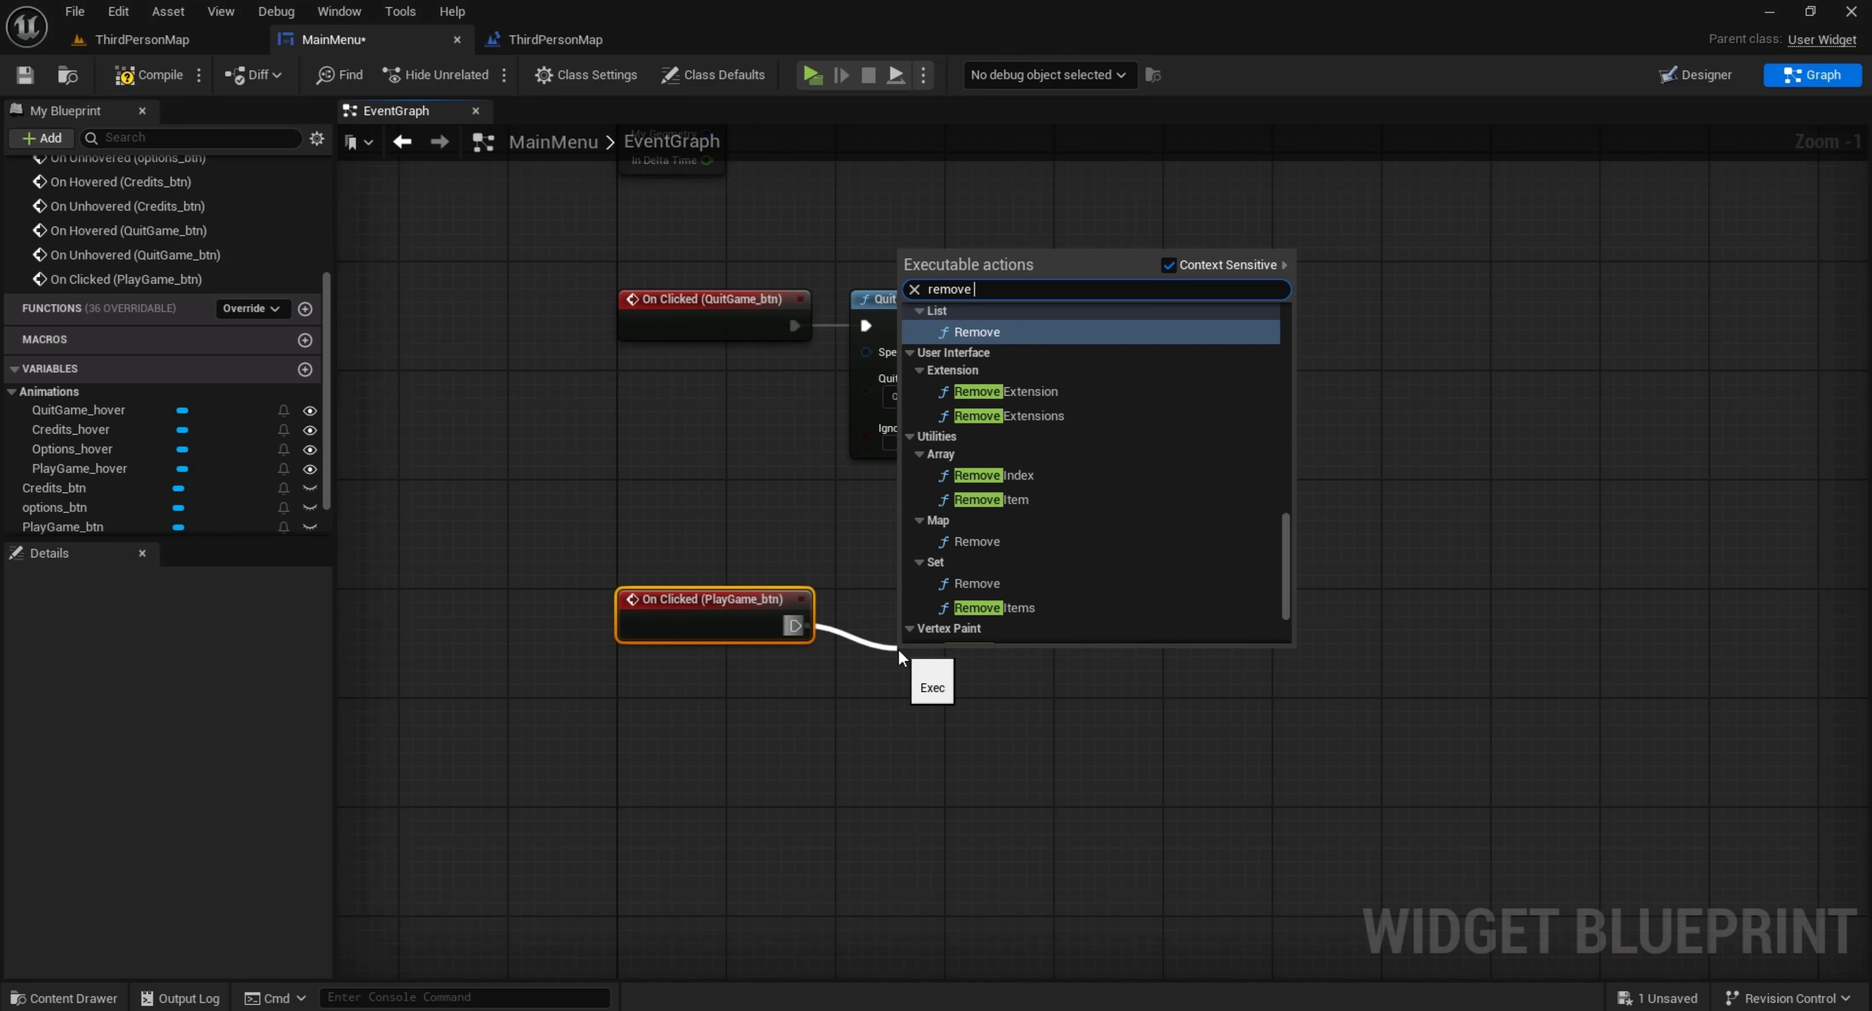
pyautogui.press('Return')
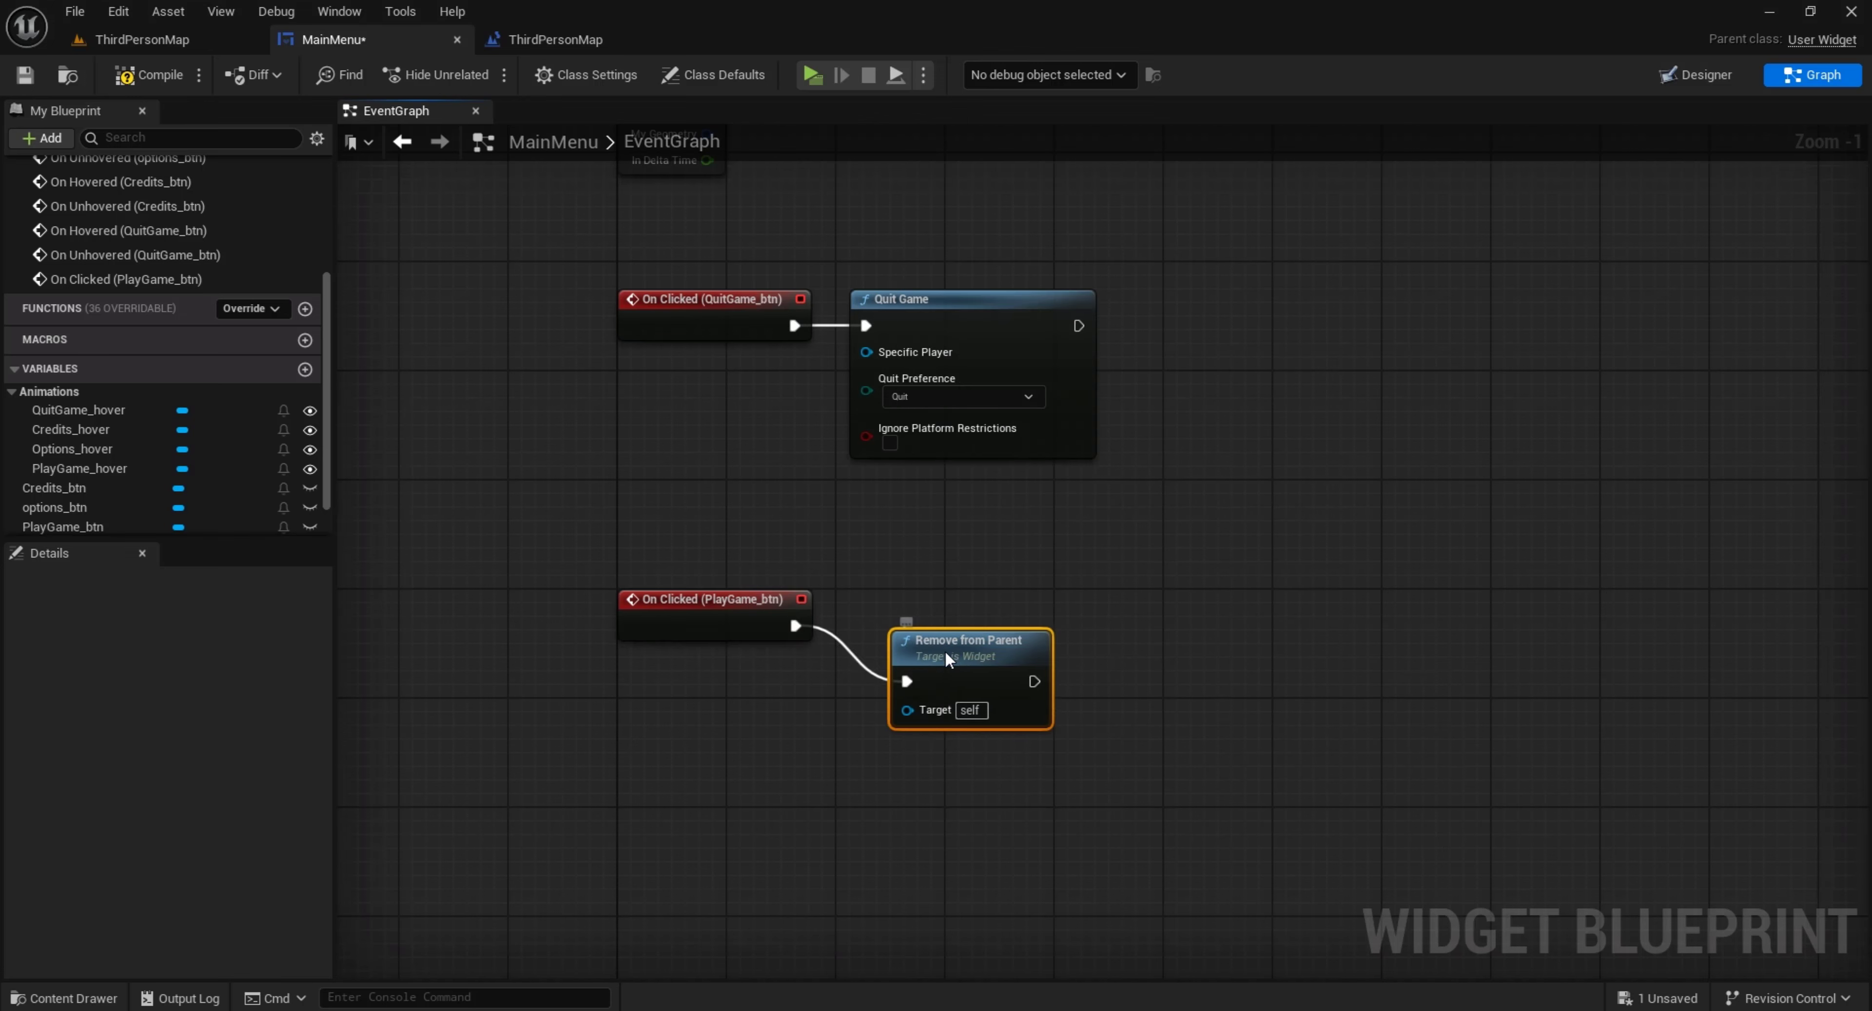
# Align Remove from Parent with its event and follow it with a Set Show Mouse Cursor node found with context sensitivity off
pyautogui.moveTo(956, 675); pyautogui.dragTo(1073, 641)
pyautogui.write('set')
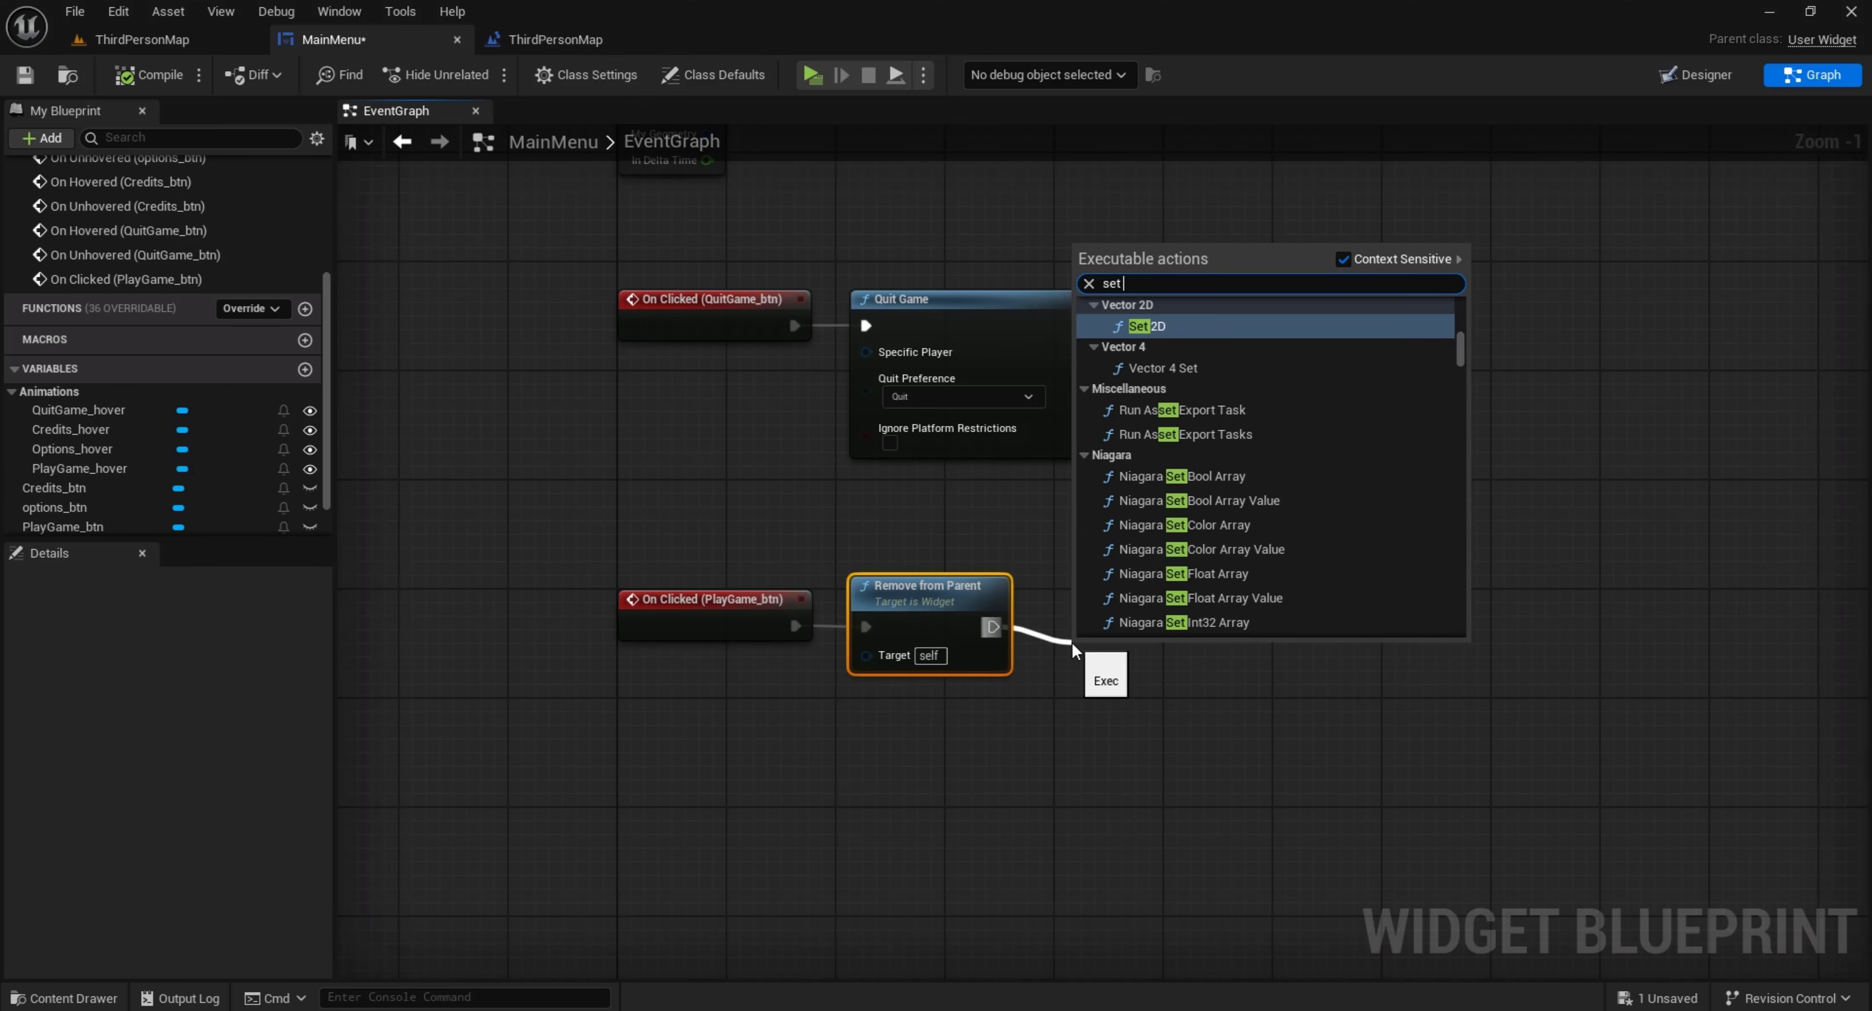
pyautogui.write(' show mouse')
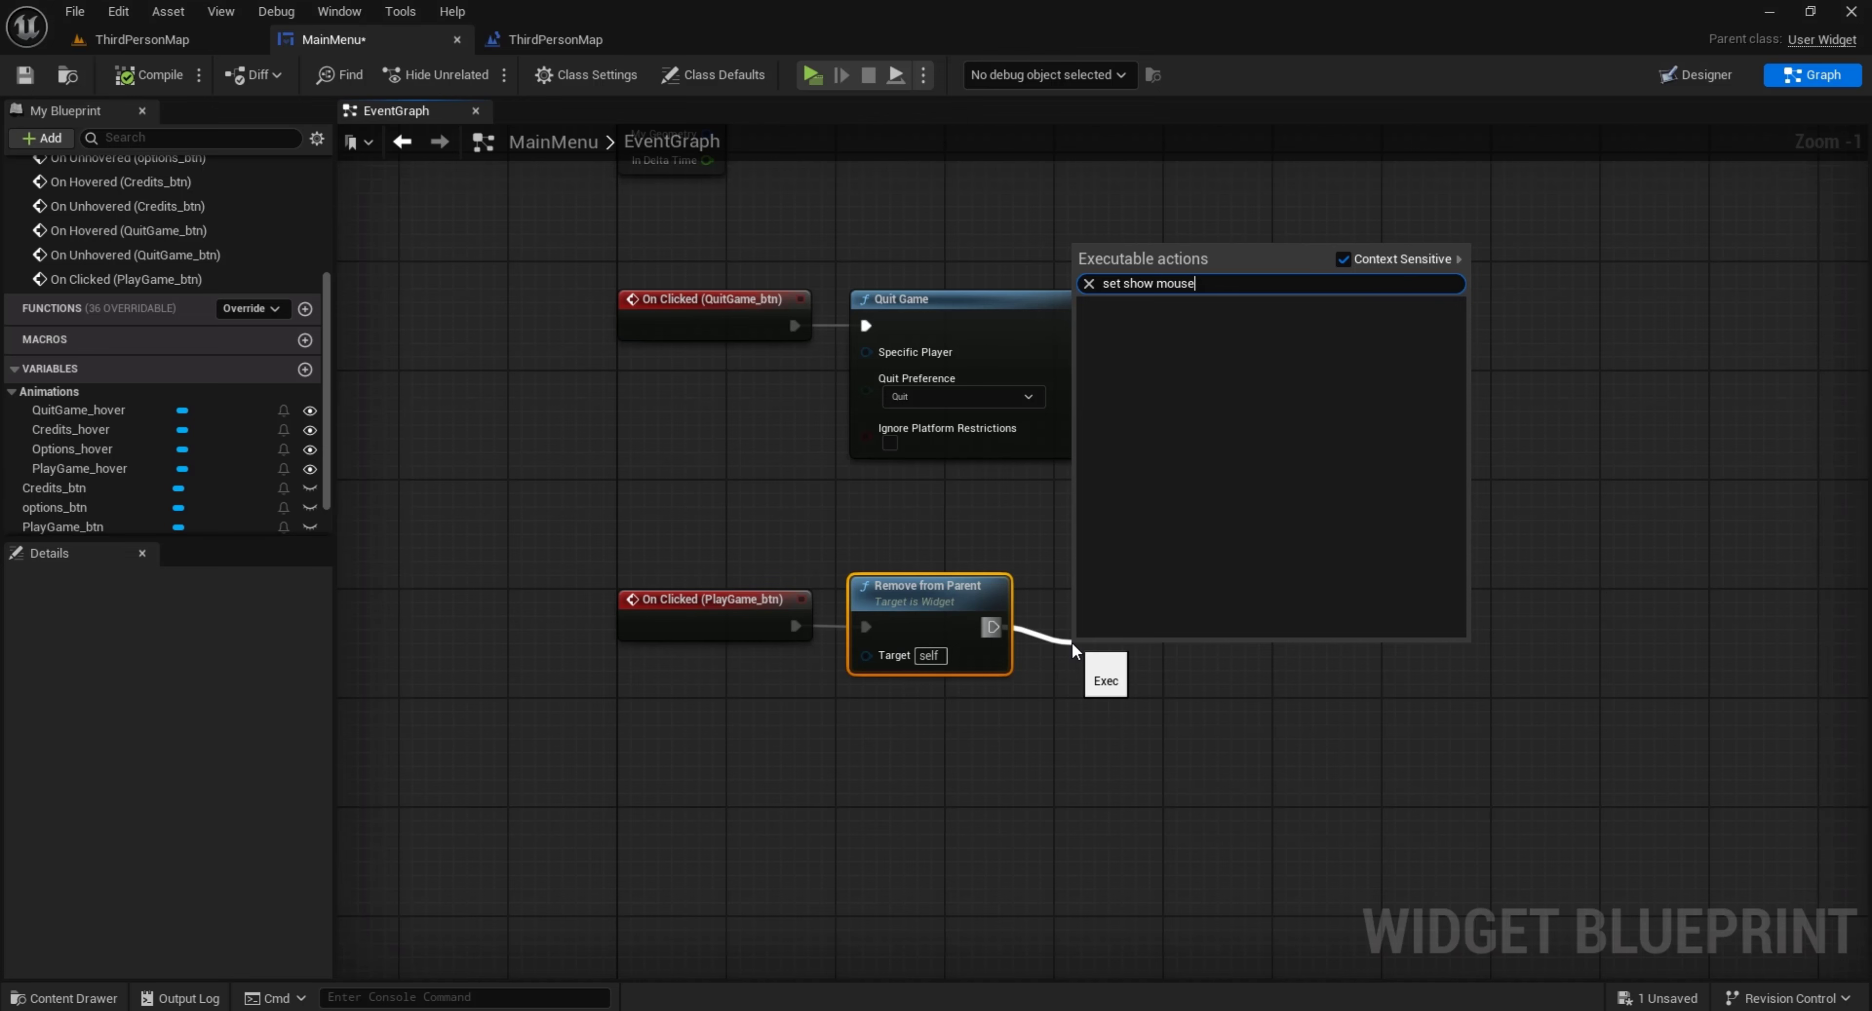
pyautogui.click(1342, 259)
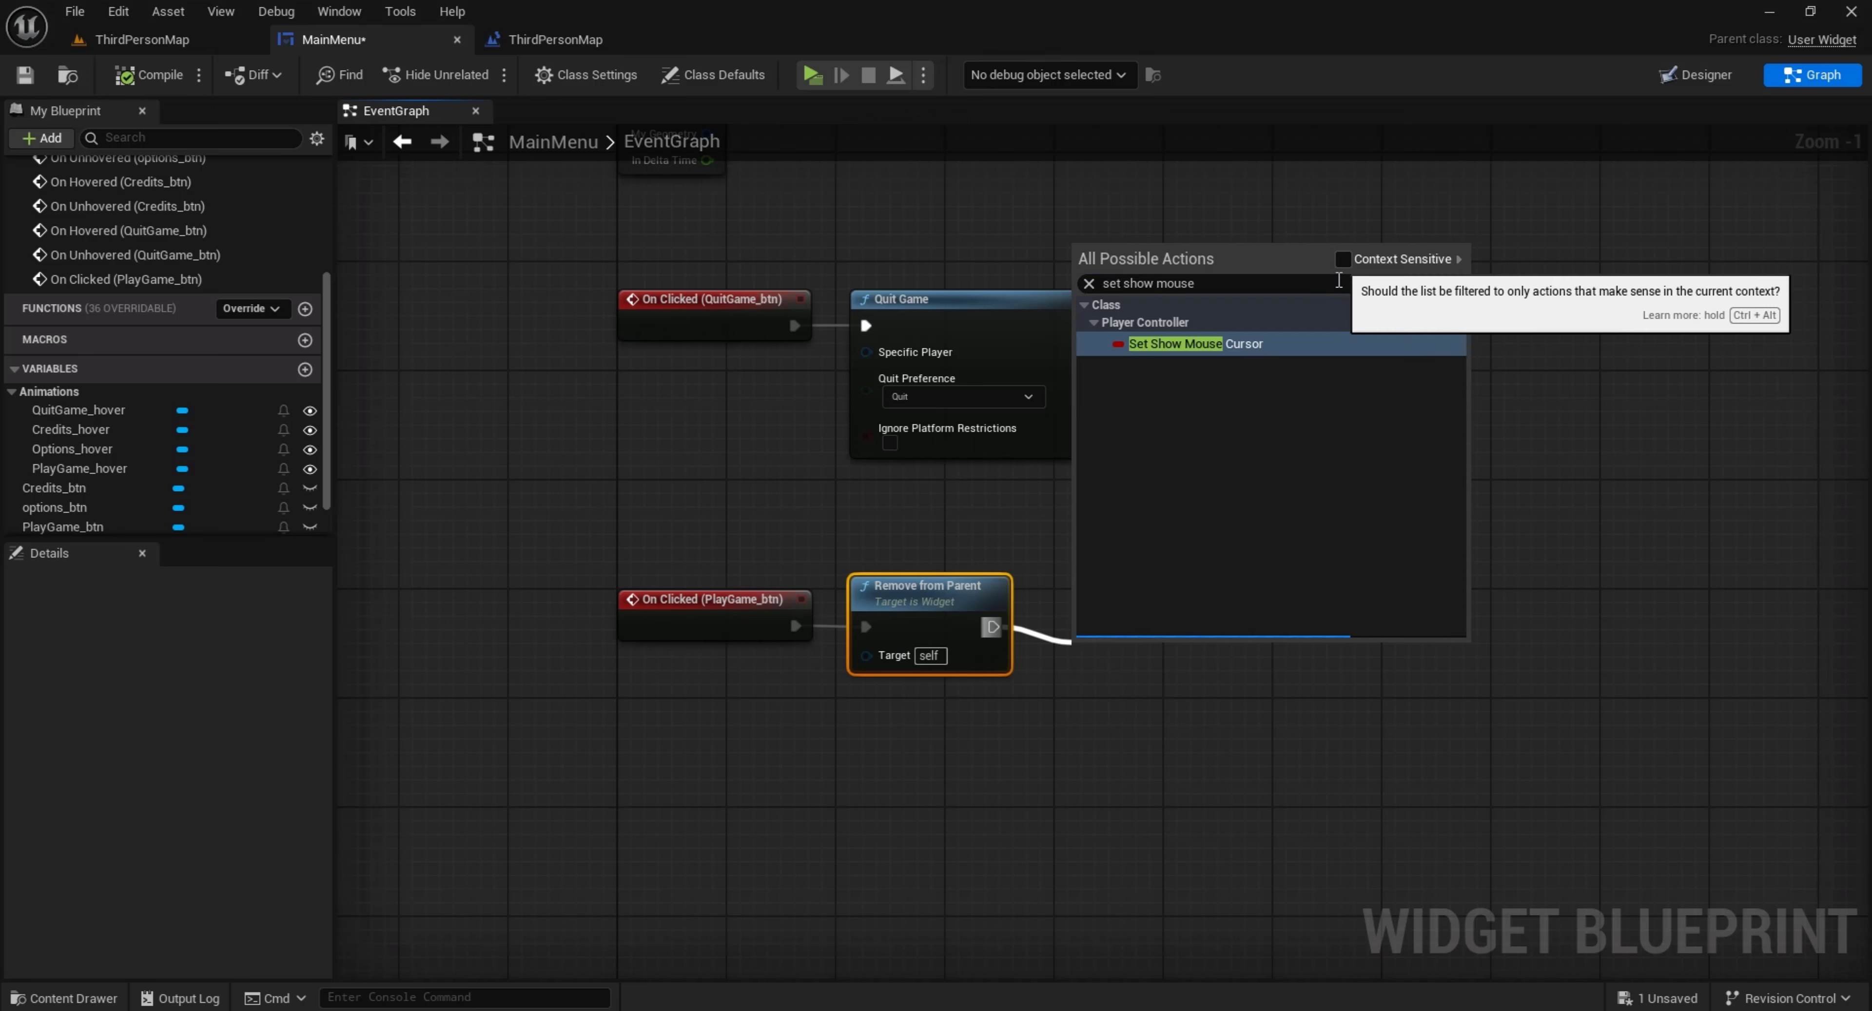
pyautogui.click(1263, 348)
# Connect a Get Player Controller node to the Target of the Set Show Mouse Cursor node and place it directly underneath
pyautogui.moveTo(1132, 656); pyautogui.dragTo(1076, 748)
pyautogui.write('get player controller')
pyautogui.click(1236, 443)
pyautogui.moveTo(1155, 759); pyautogui.dragTo(1134, 721)
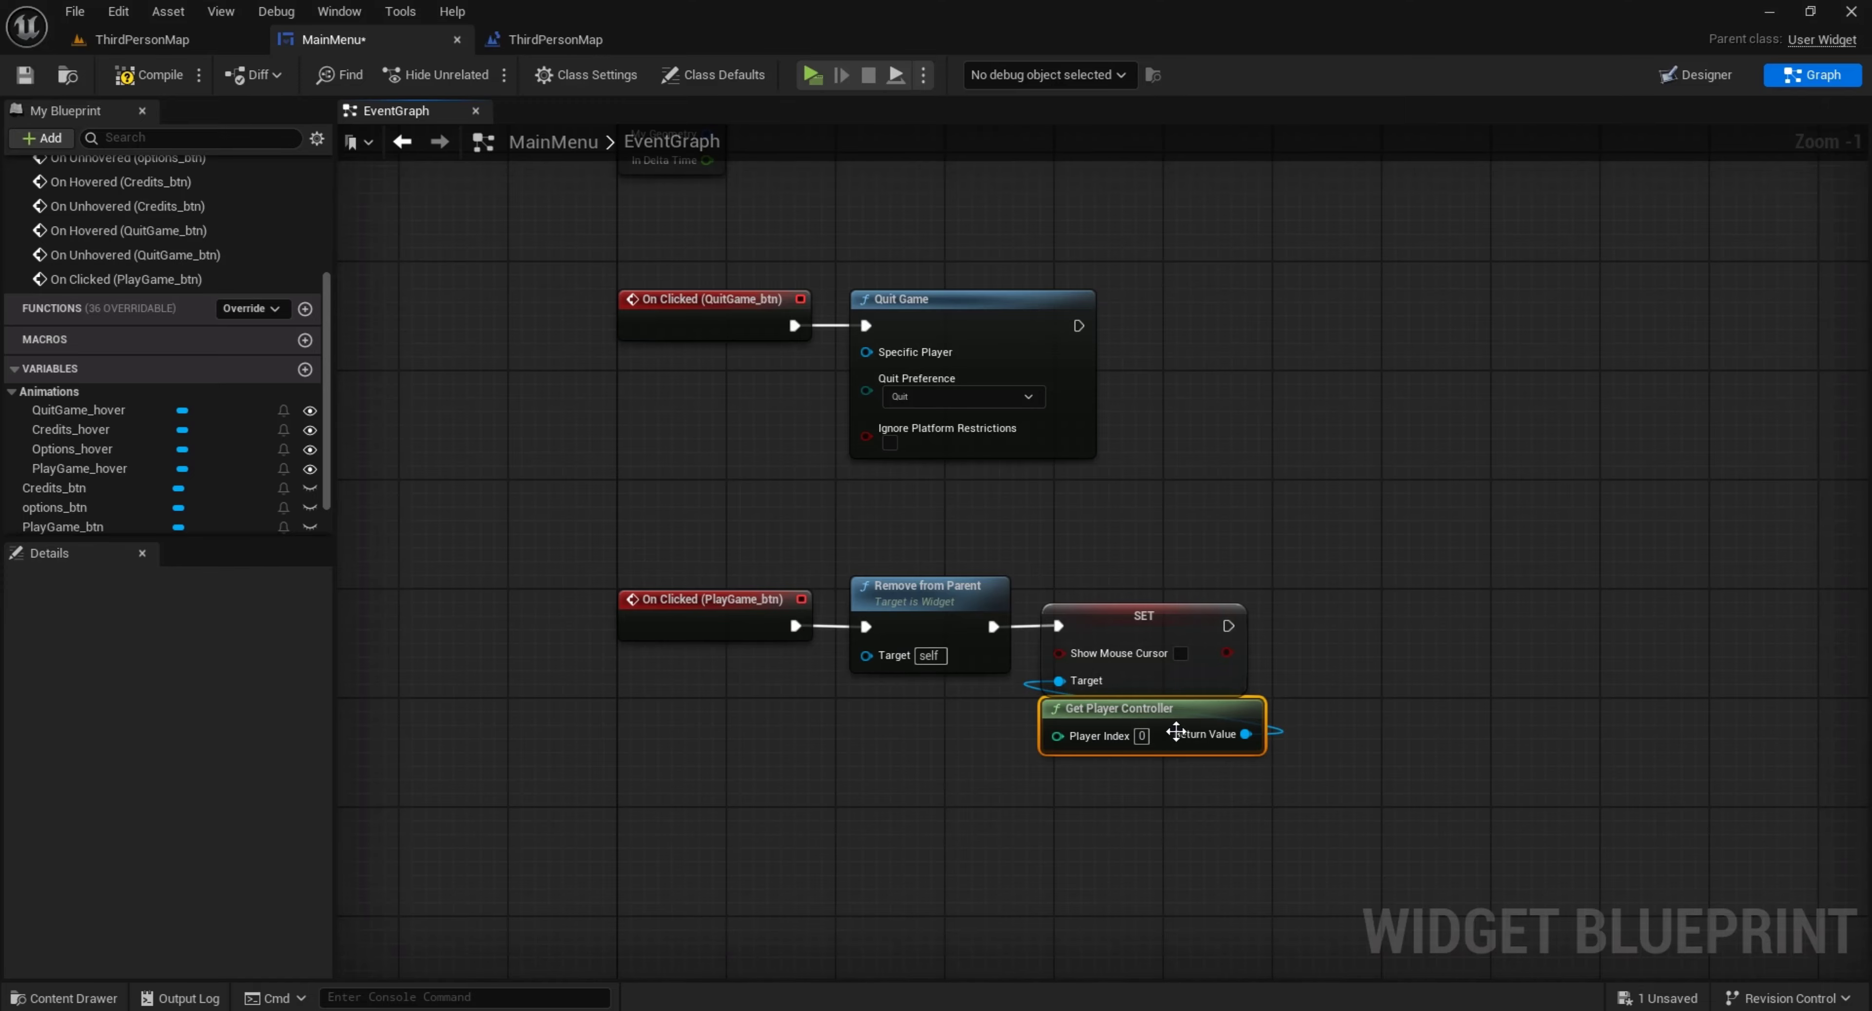
pyautogui.click(1306, 759)
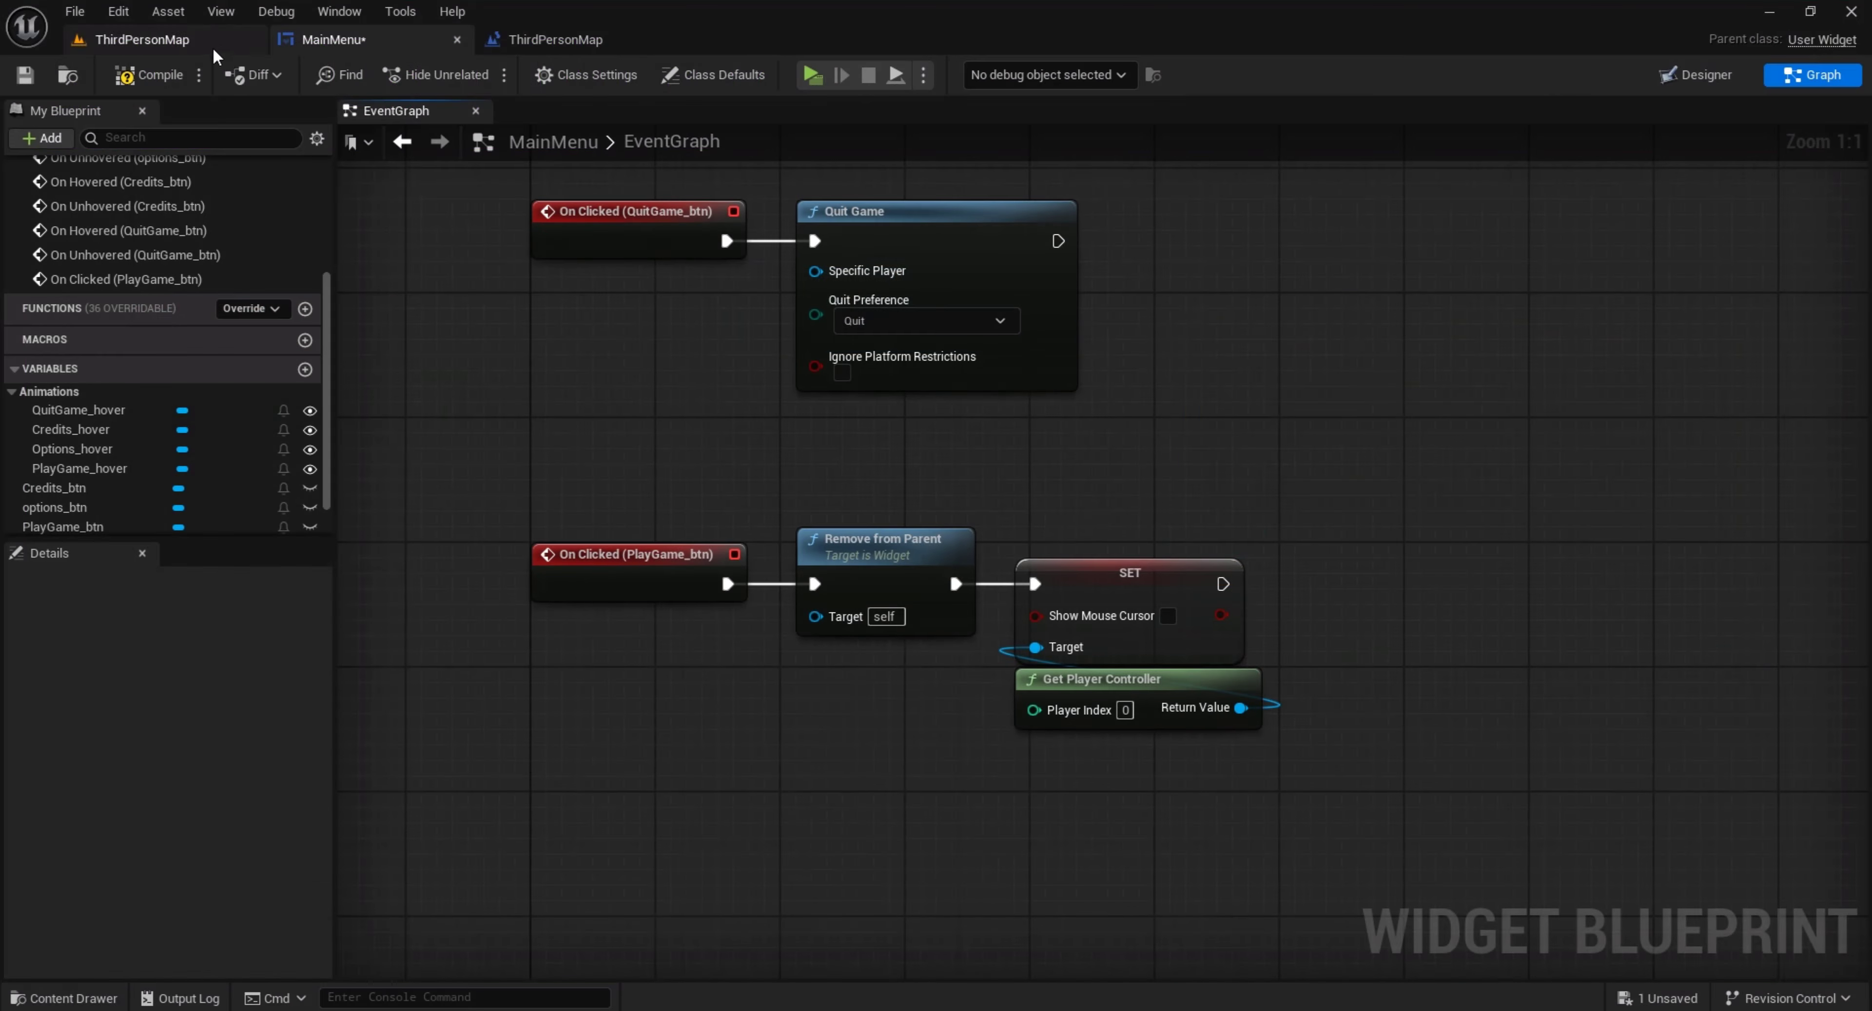
# Play-test ThirdPersonMap with the Play Game button, stop, and run it once more to test the Quit Game button
pyautogui.click(215, 47)
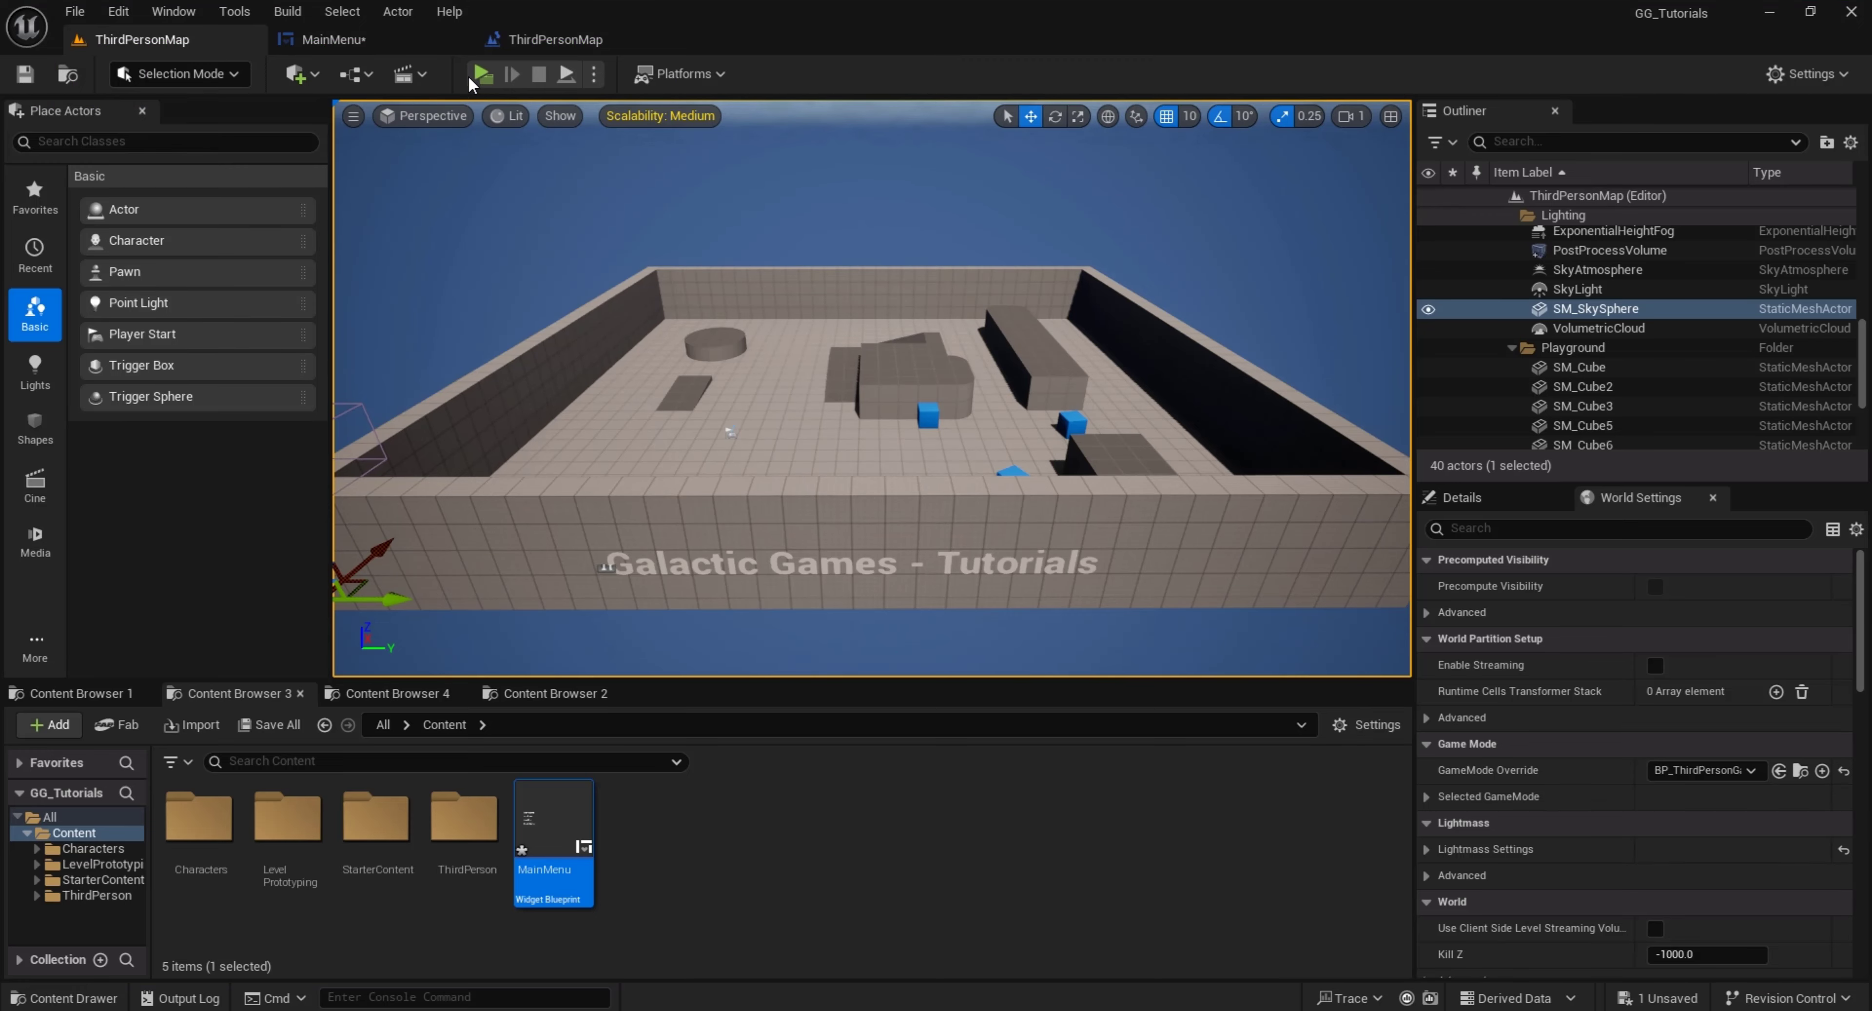
pyautogui.click(481, 75)
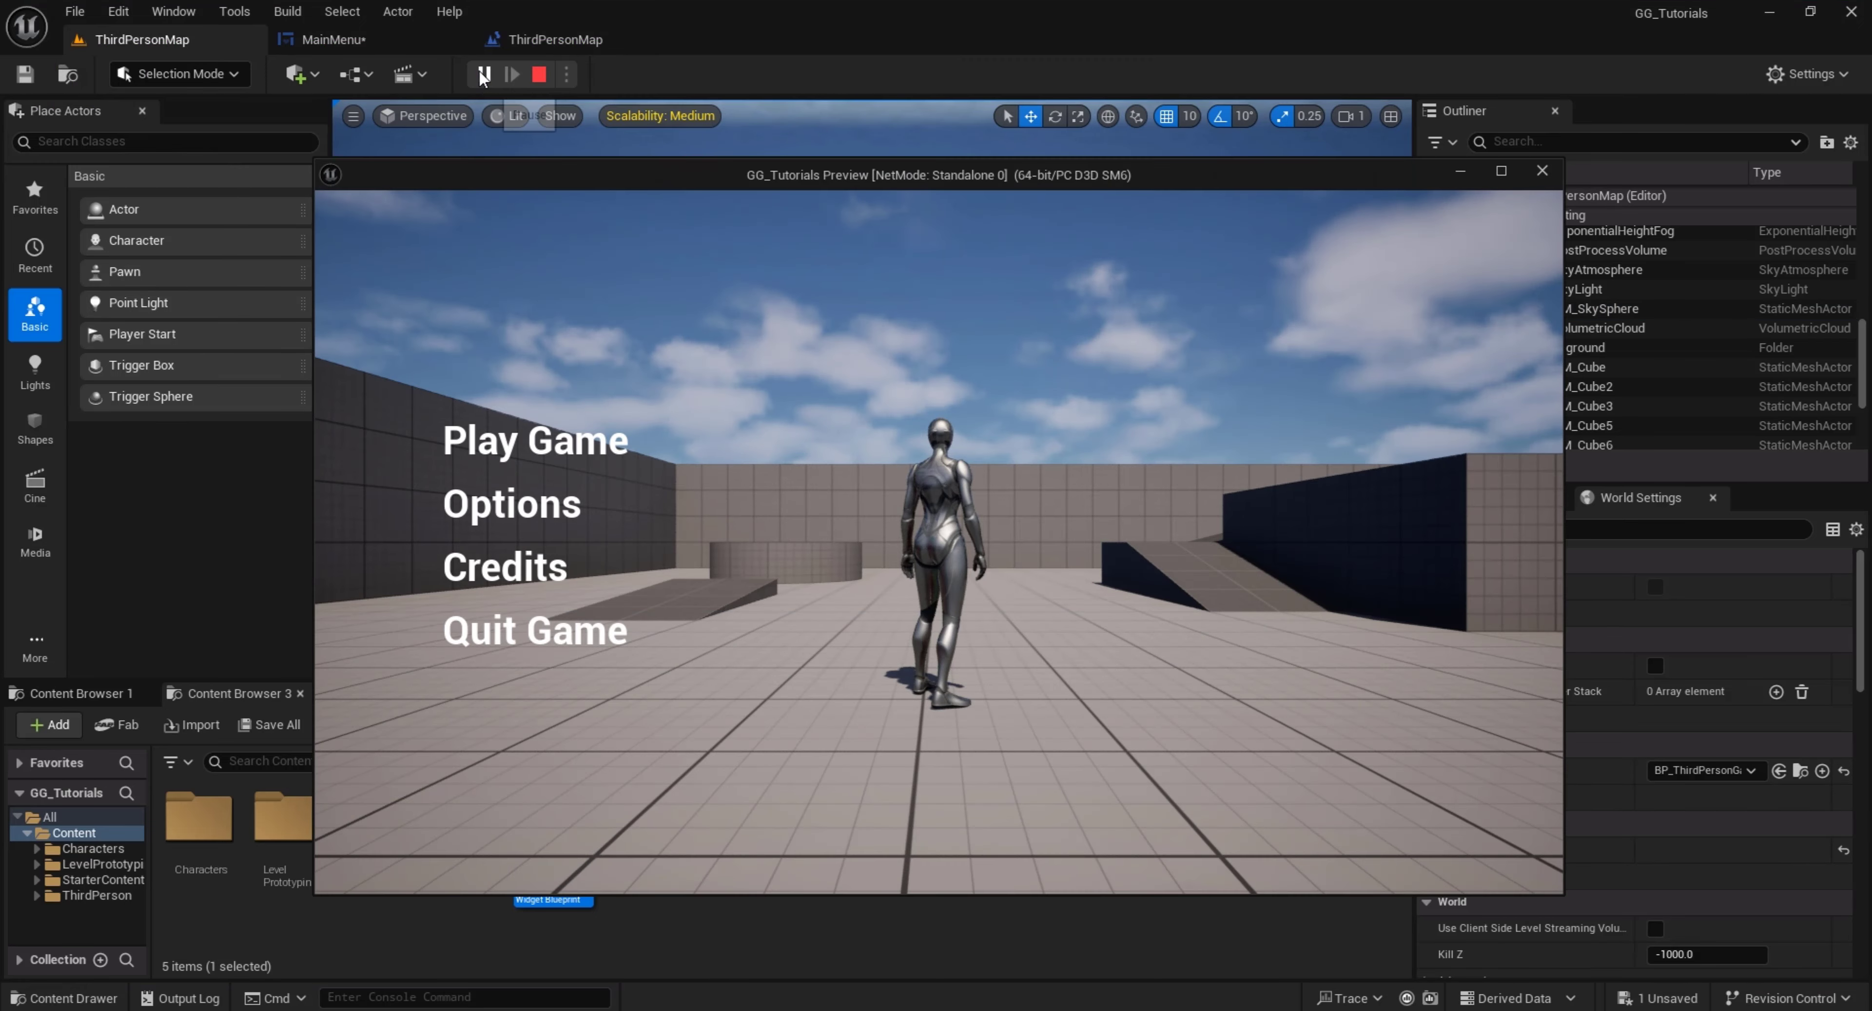
pyautogui.click(534, 452)
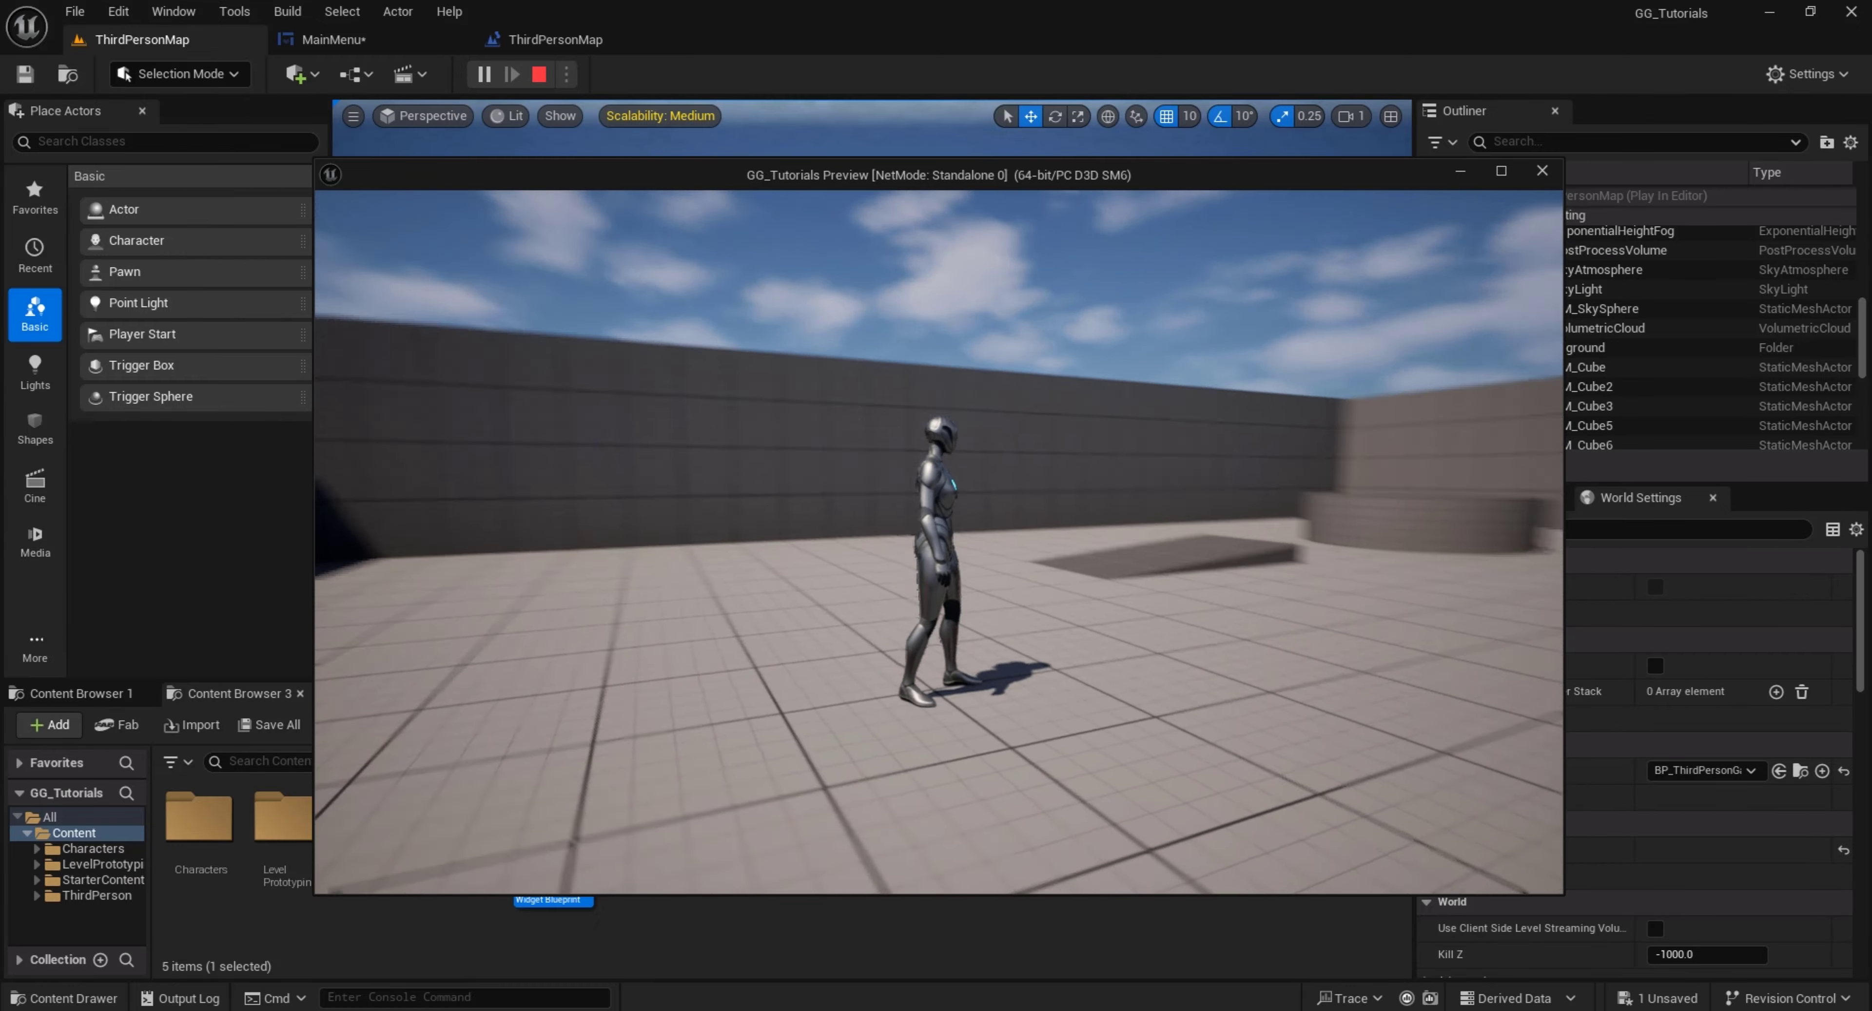
pyautogui.press('Escape')
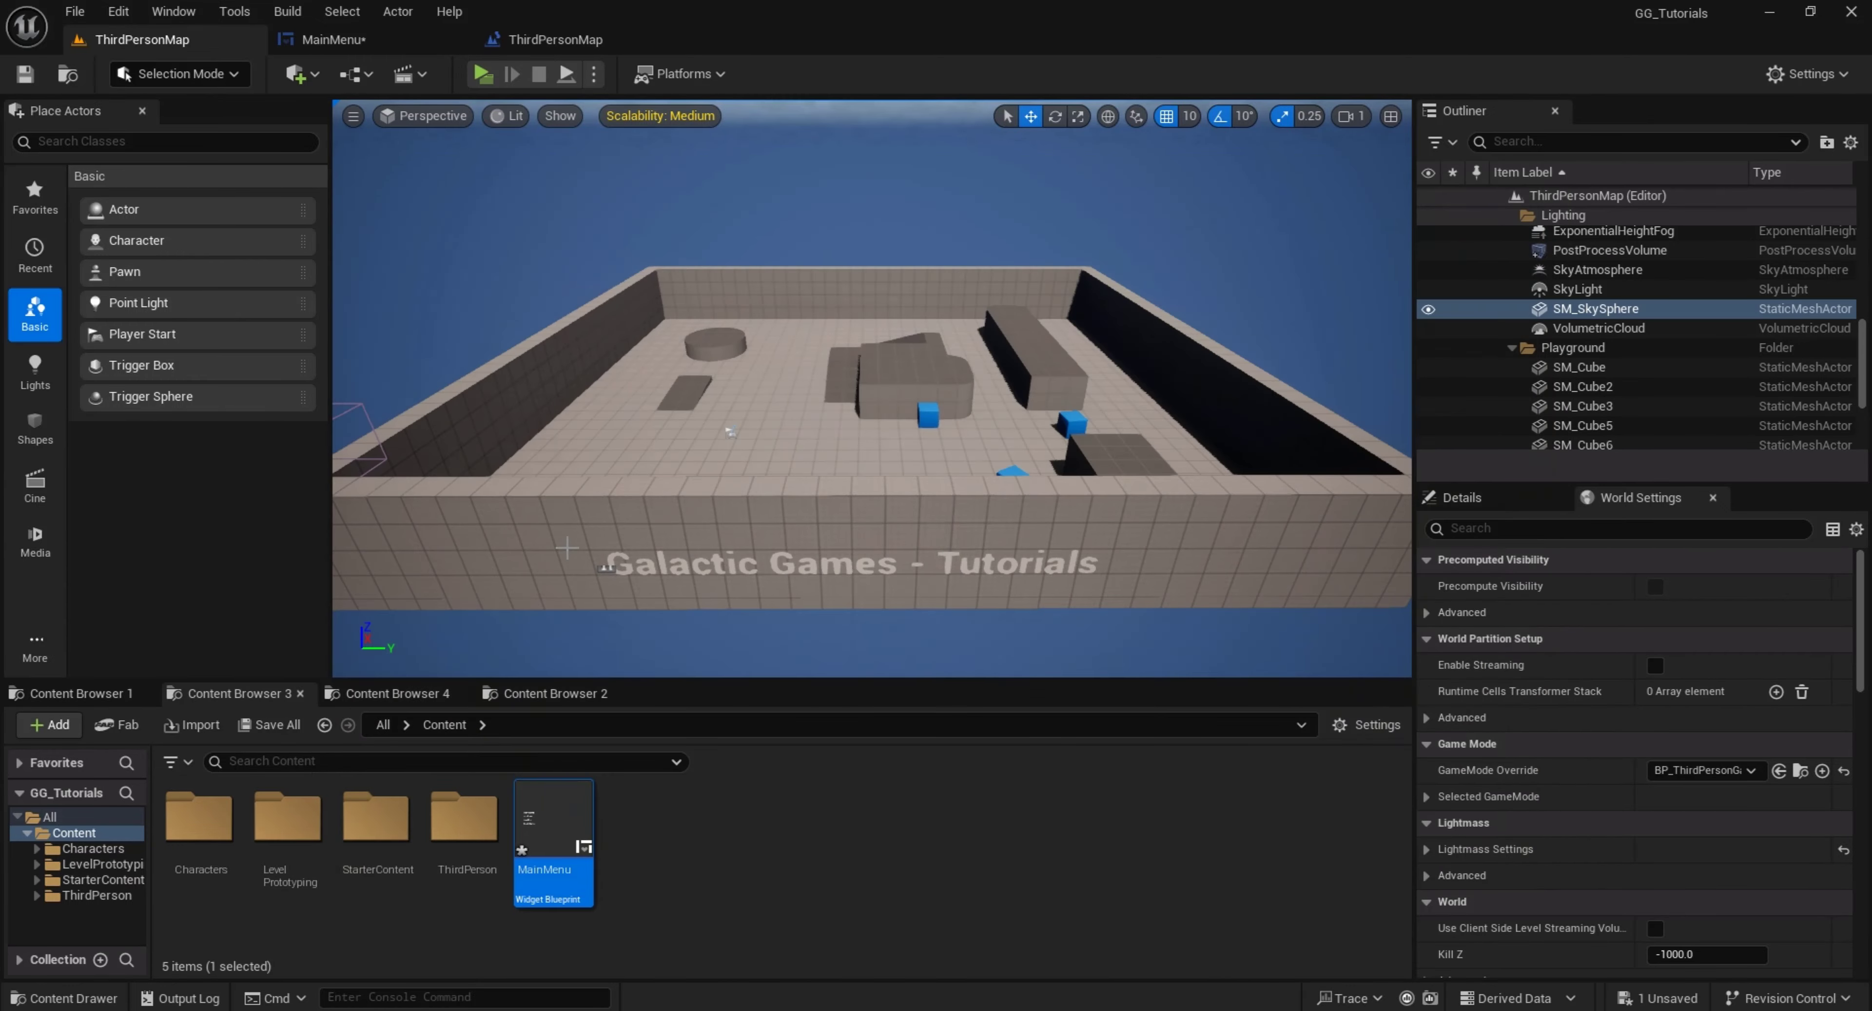
pyautogui.click(483, 76)
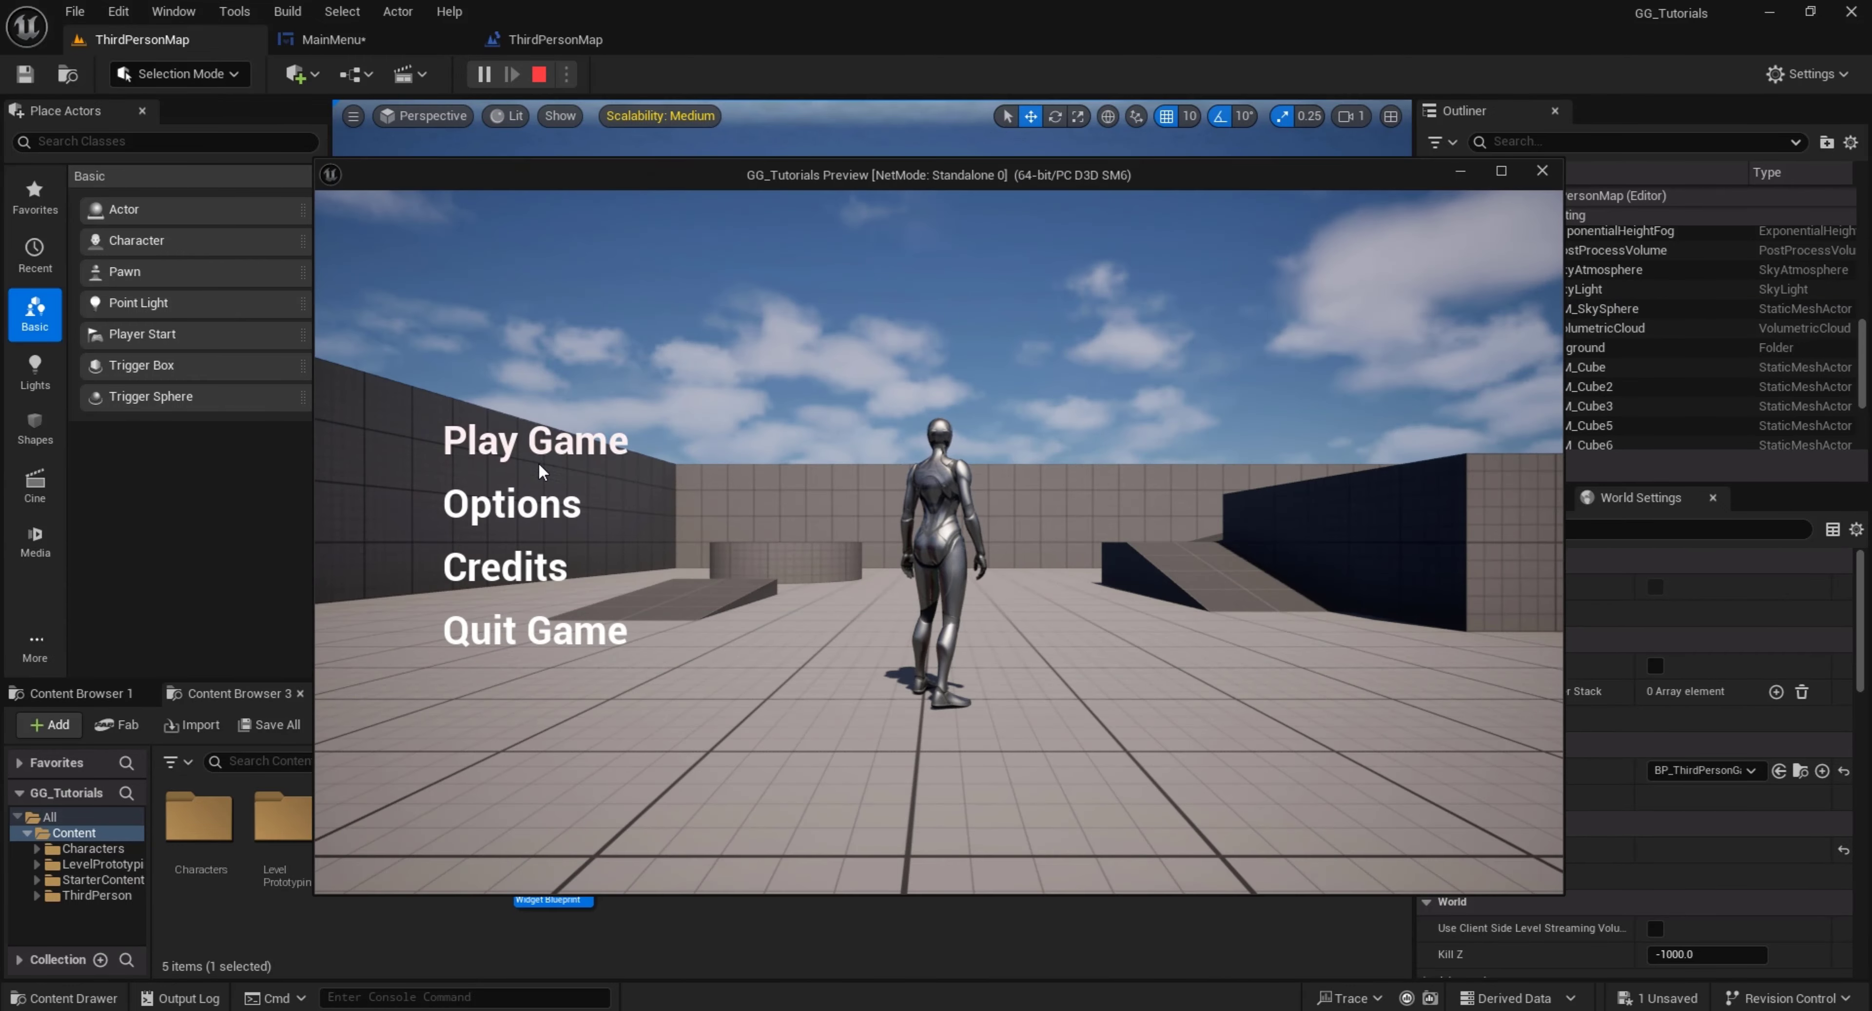
pyautogui.click(536, 625)
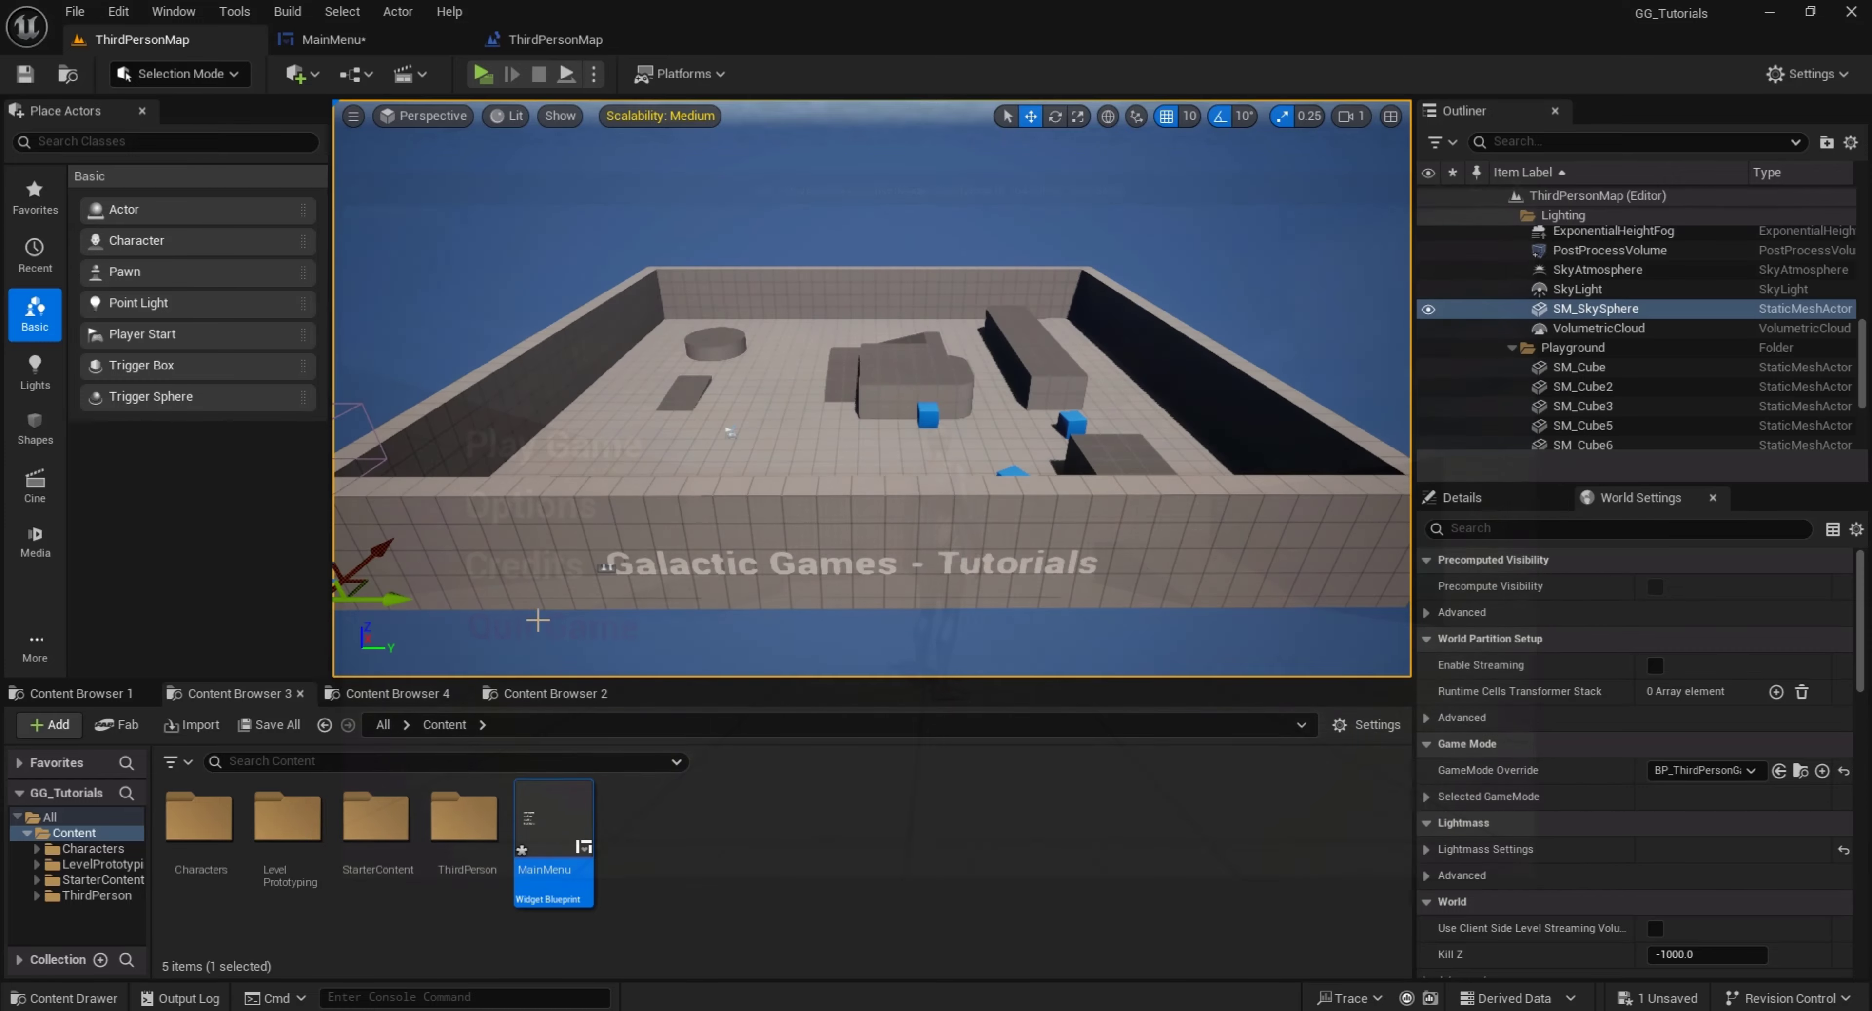